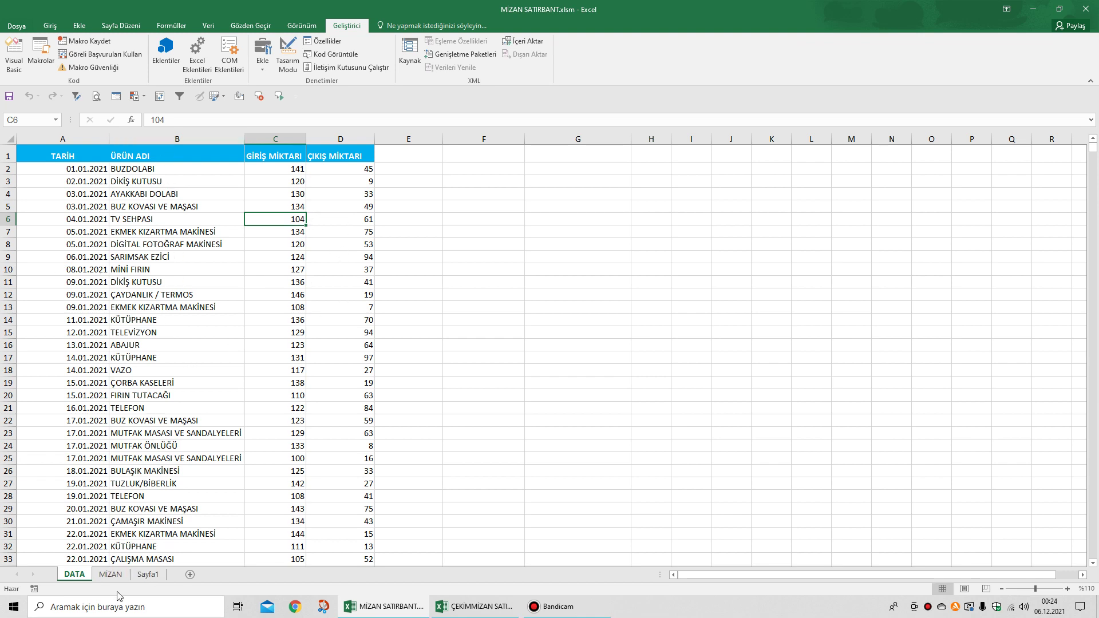
- On the MİZAN sheet, step through the product rows between BUZ KOVASI VE MAŞASI and TELEVİZYON to examine their dated transaction details
click(110, 575)
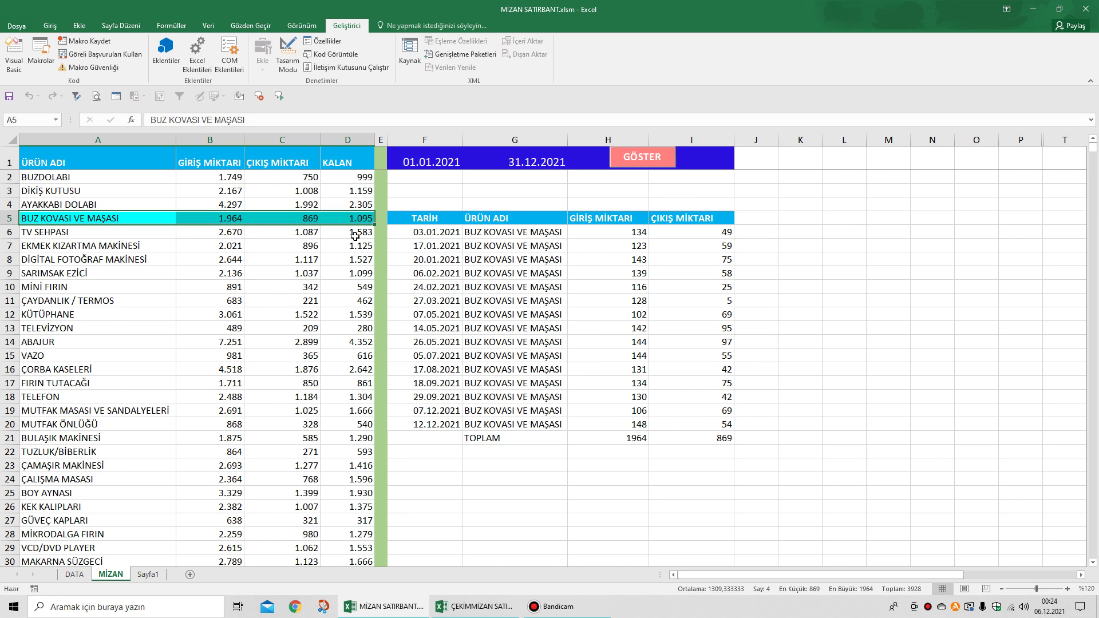
key(Down)
key(Down)
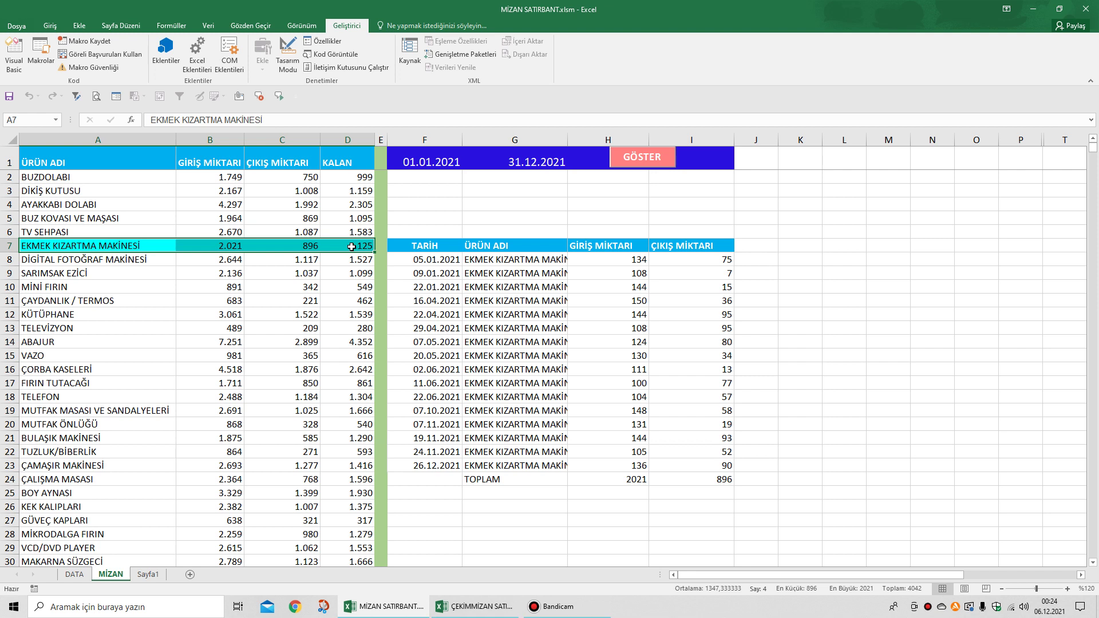
key(Down)
key(Down)
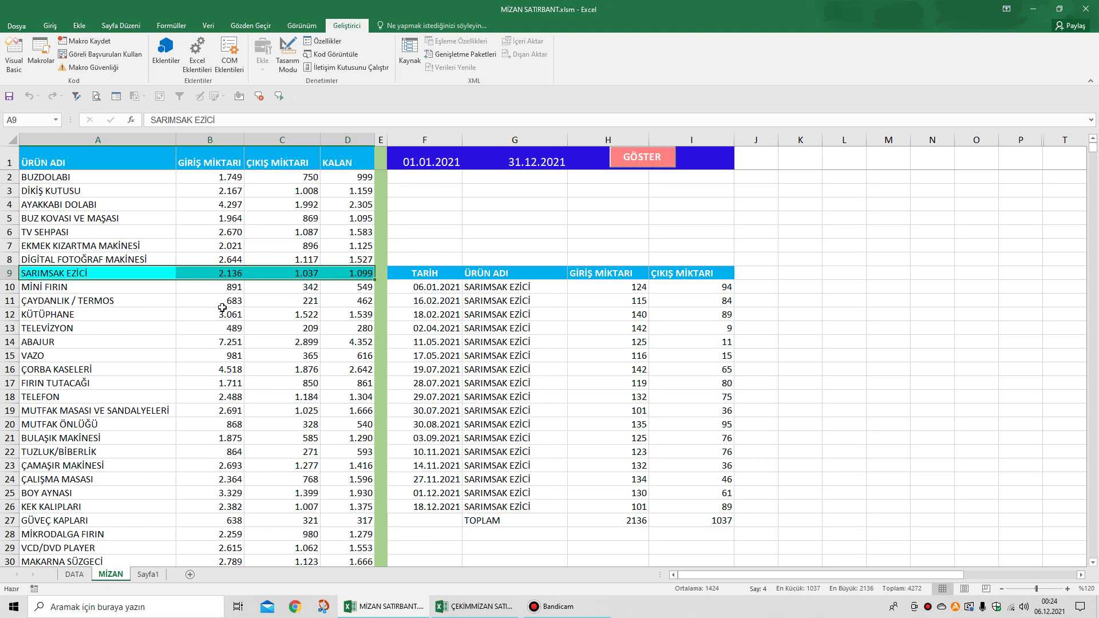
key(Down)
key(Down)
key(Down)
key(Down)
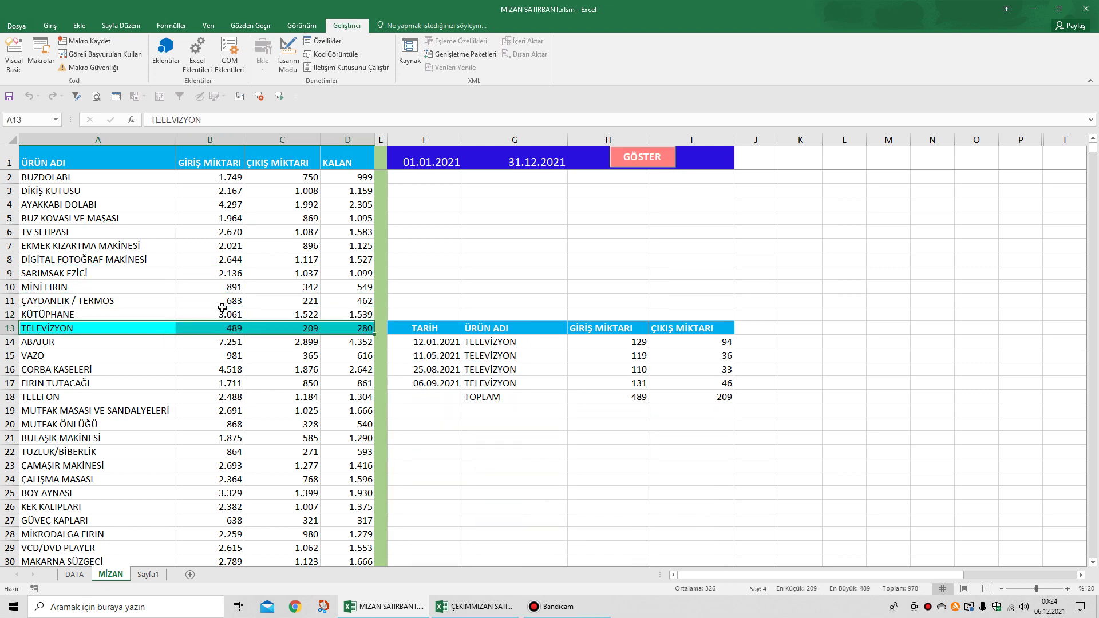
key(Up)
key(Up)
key(Up)
key(Up)
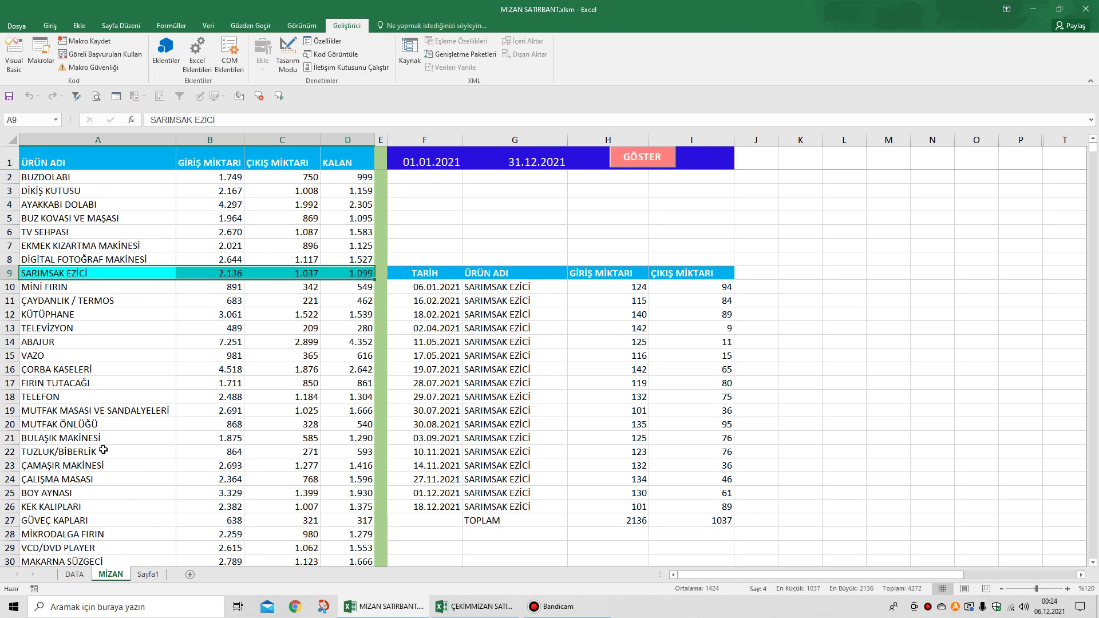
- Examine the transaction details of the last products in the list, from VAZO VE SAKSI up to NİHALE
scroll(104, 449, down, 5)
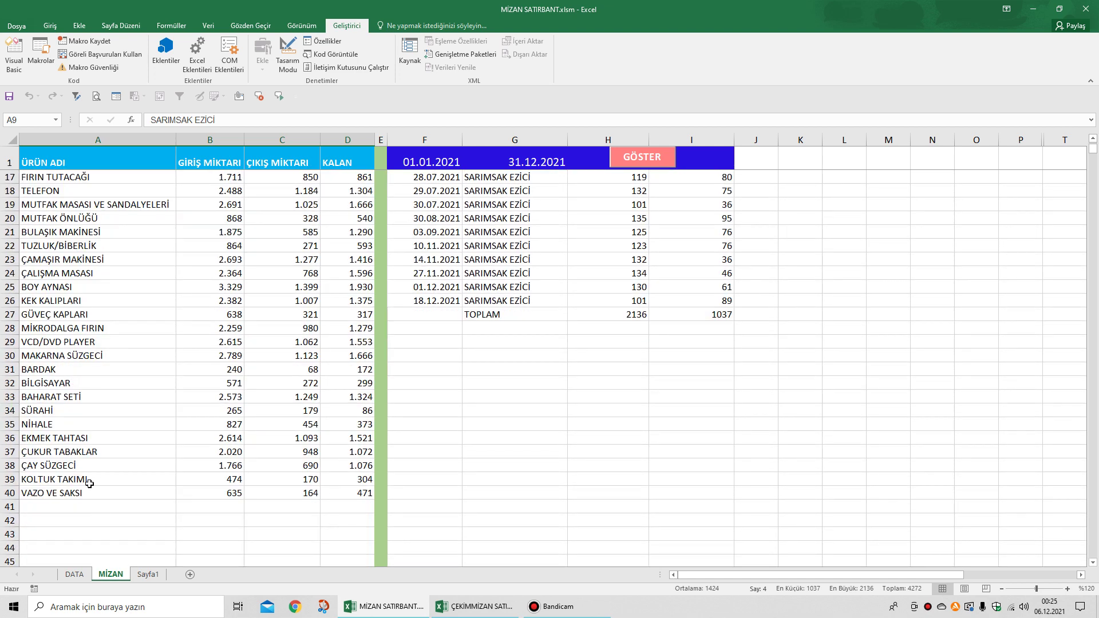
click(85, 494)
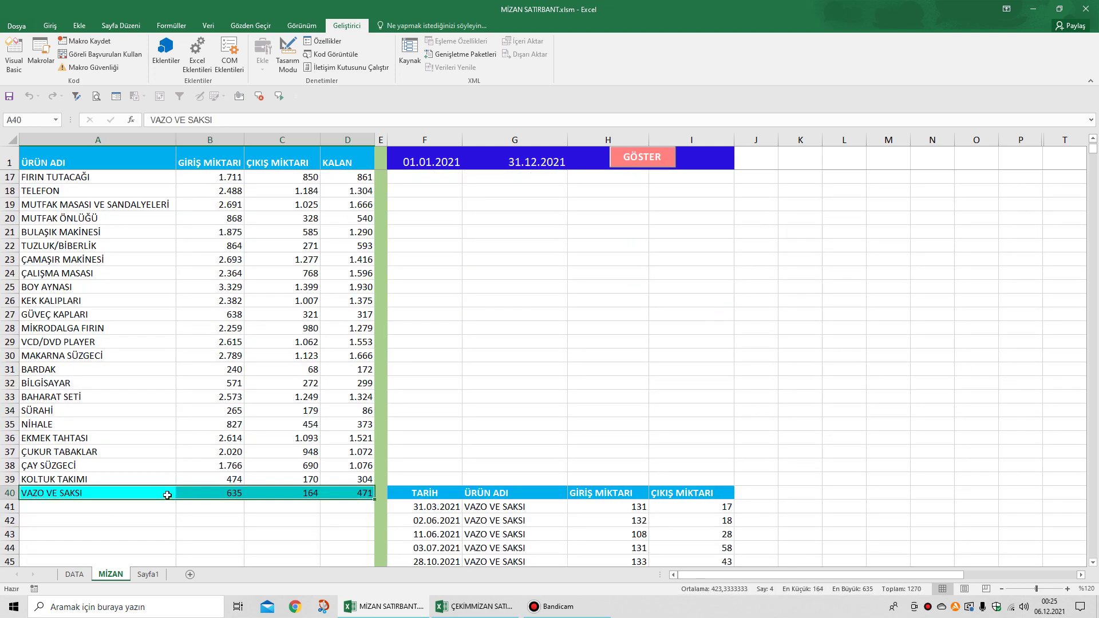
key(Up)
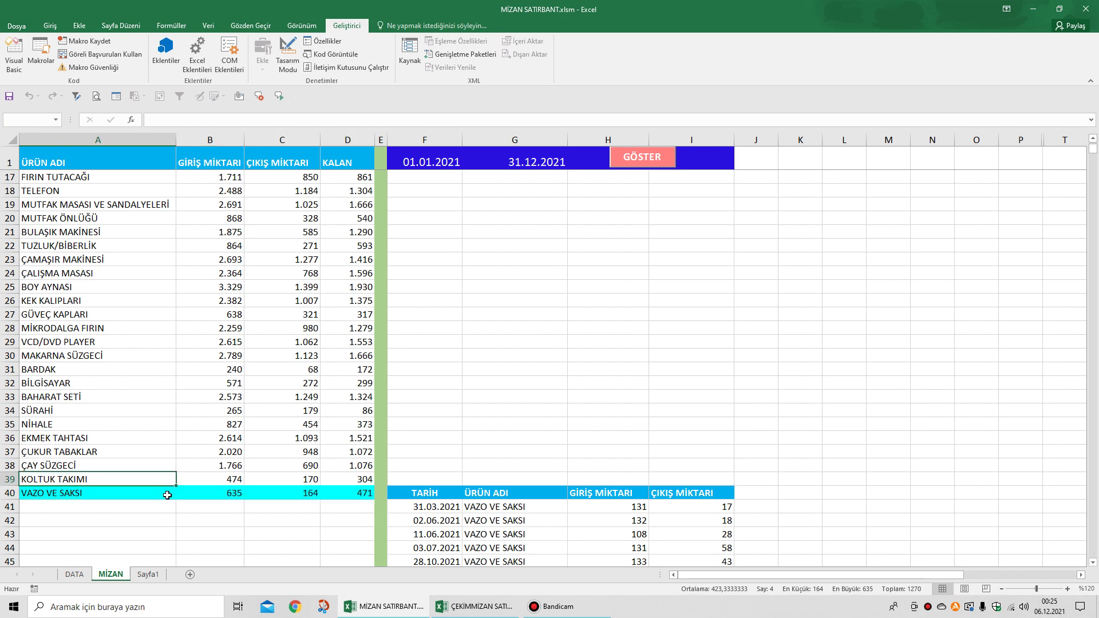
key(Up)
key(Up)
key(Up)
key(Up)
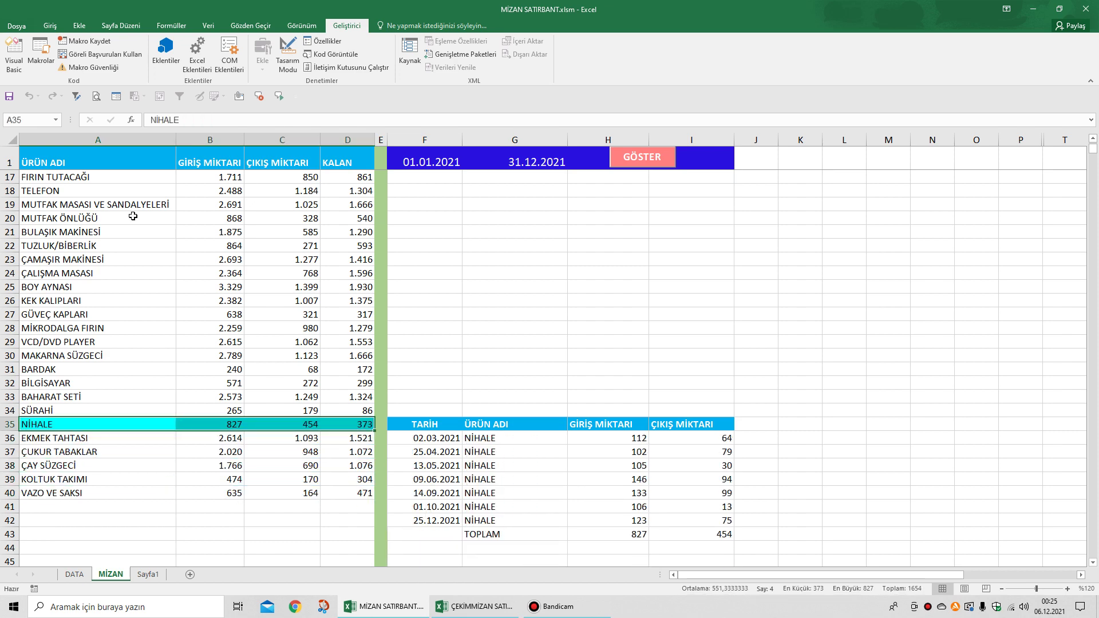
scroll(131, 286, up, 5)
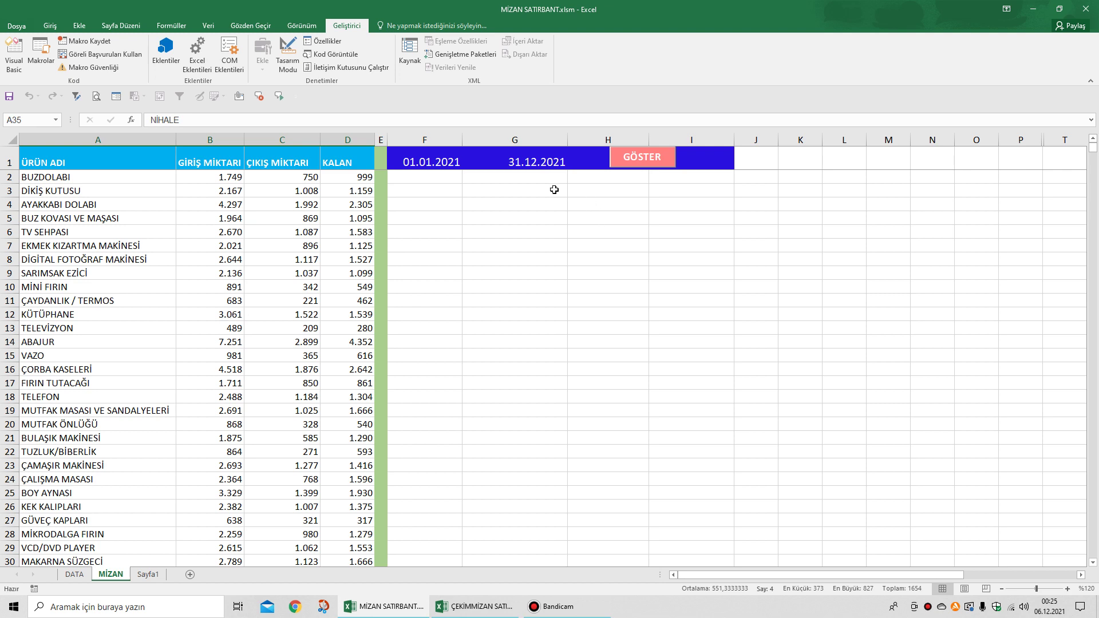
- Set the end date in G1 to 31.01.2021 and refresh the product summary with GÖSTER
click(525, 157)
text(3)
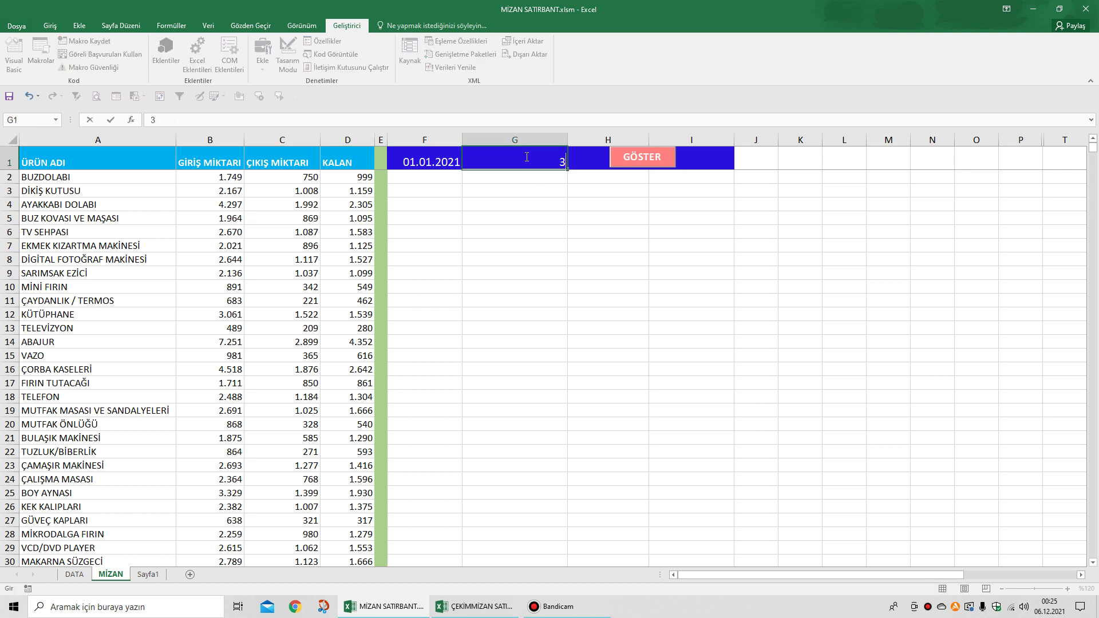
text(1.01.2021)
click(668, 159)
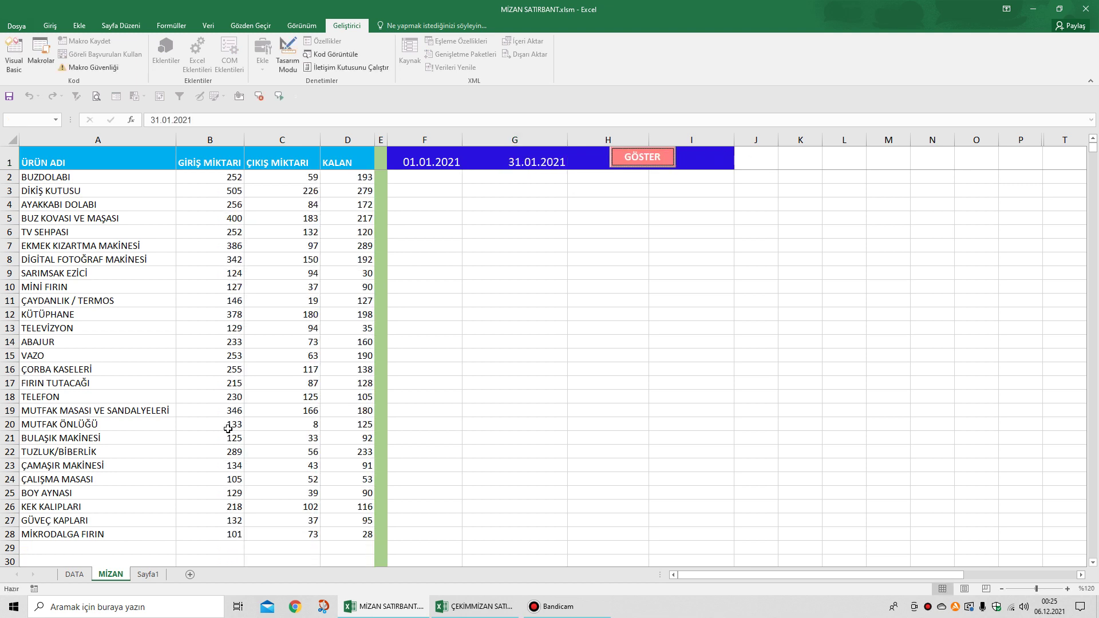
- Examine the January transaction details of products between MİKRODALGA FIRIN and ÇAMAŞIR MAKİNESİ, plus EKMEK KIZARTMA MAKİNESİ
click(74, 539)
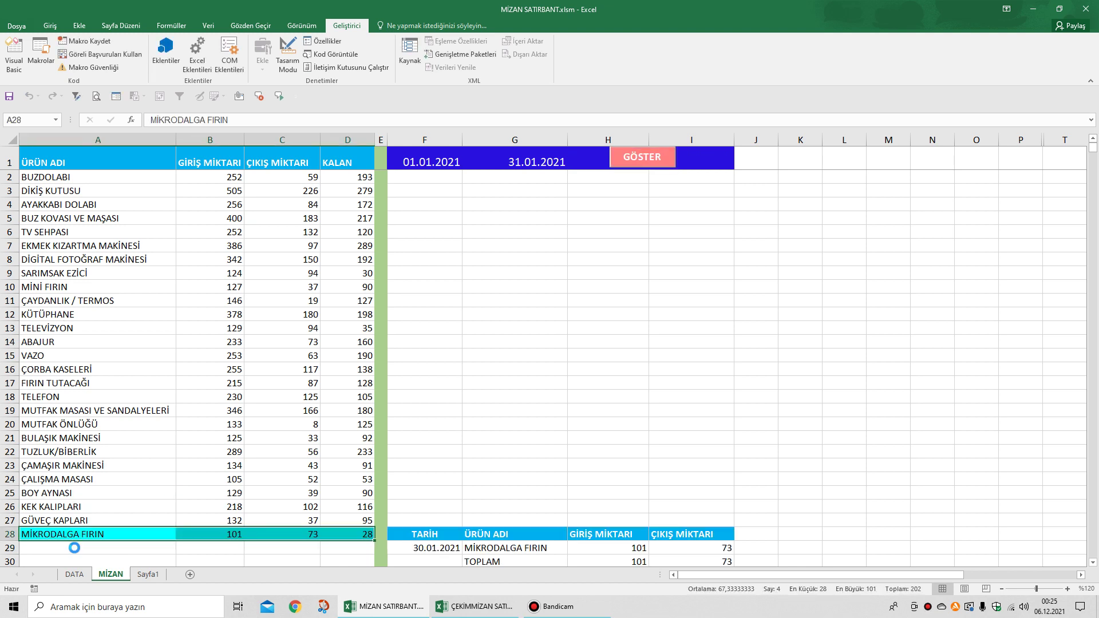
key(Up)
key(Up)
key(Up)
key(Up)
key(Up)
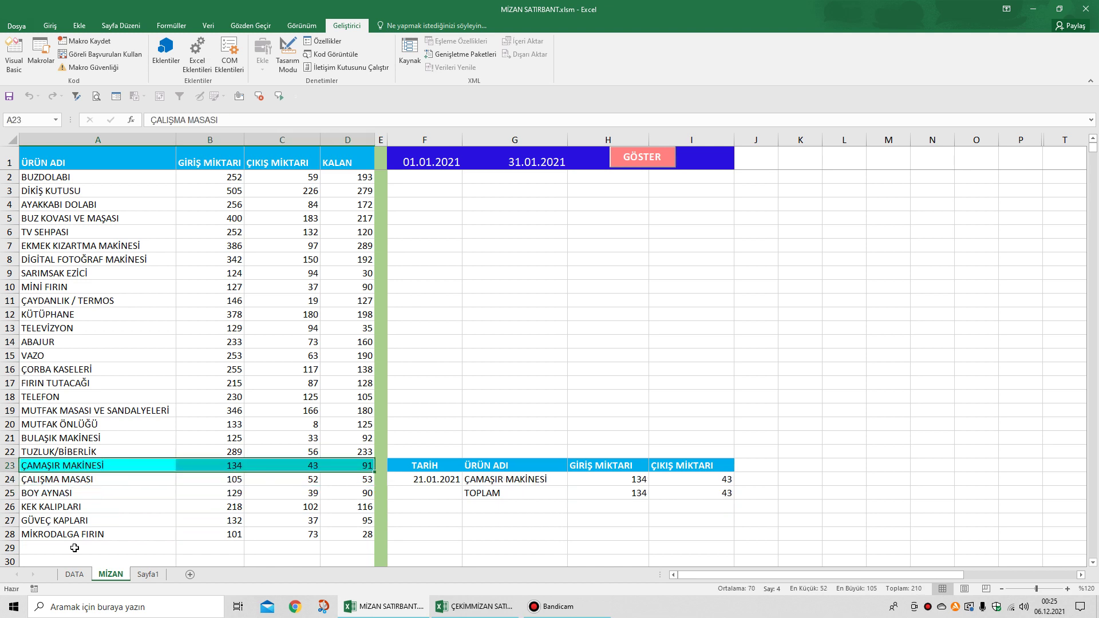
key(Down)
key(Down)
key(Down)
key(Down)
key(Down)
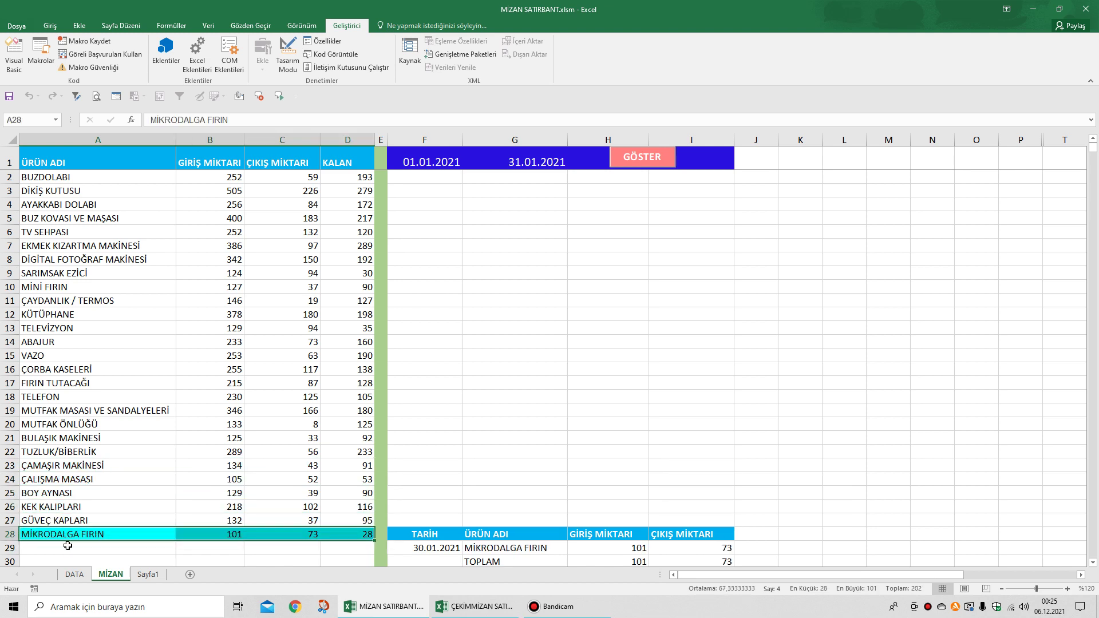
click(314, 246)
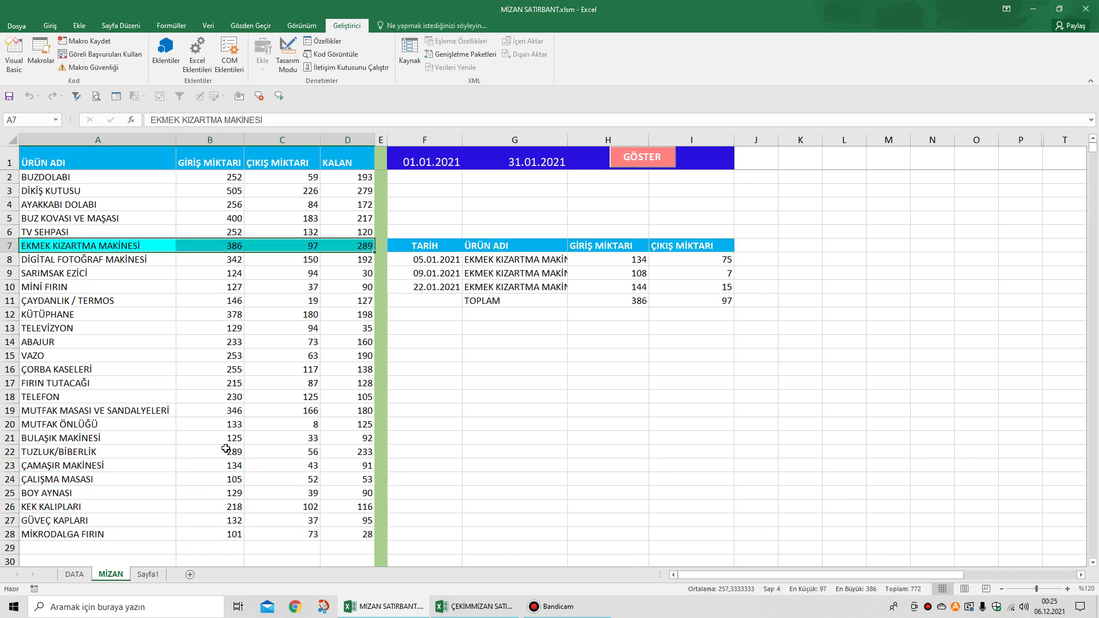
- Switch to the ÇEKİMMİZAN SATIRBANT workbook, review its DATA sheet and return to the MİZAN sheet
click(482, 614)
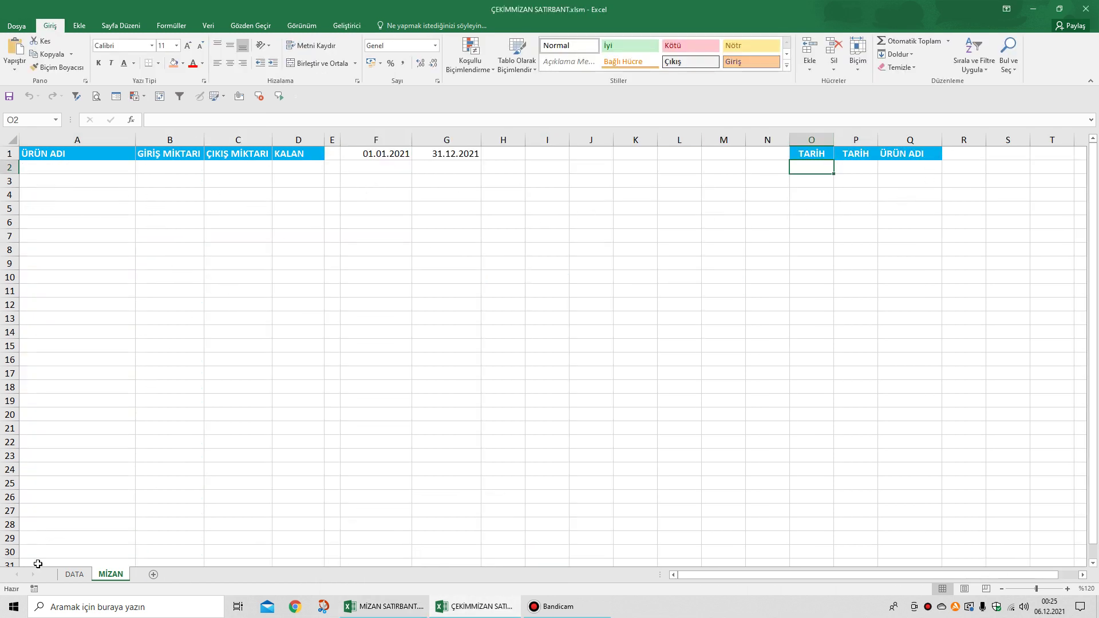
click(73, 574)
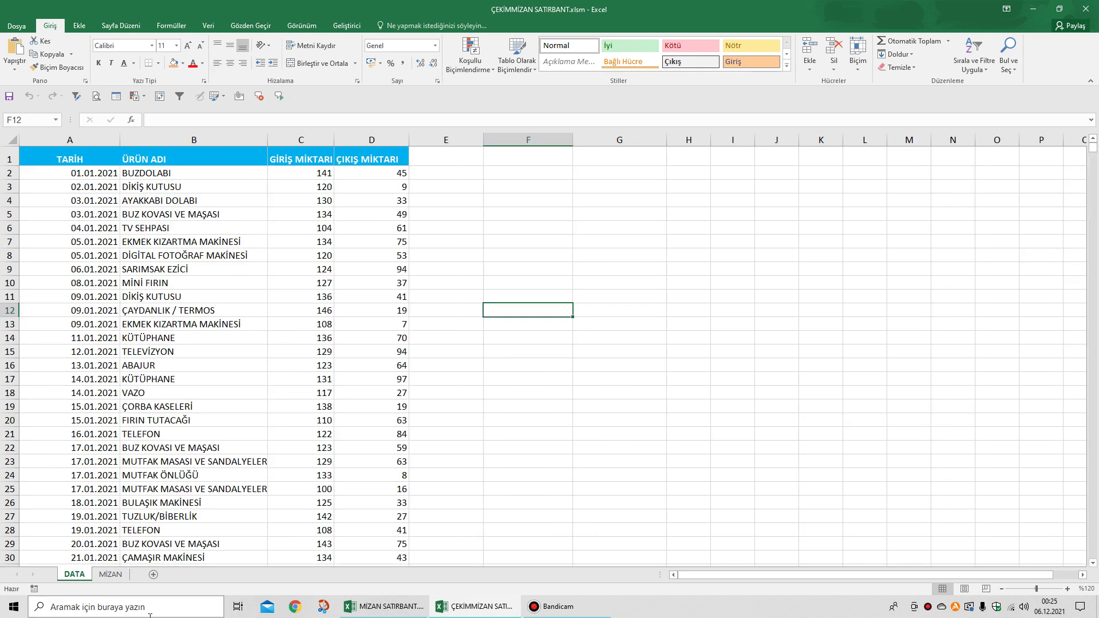
click(115, 578)
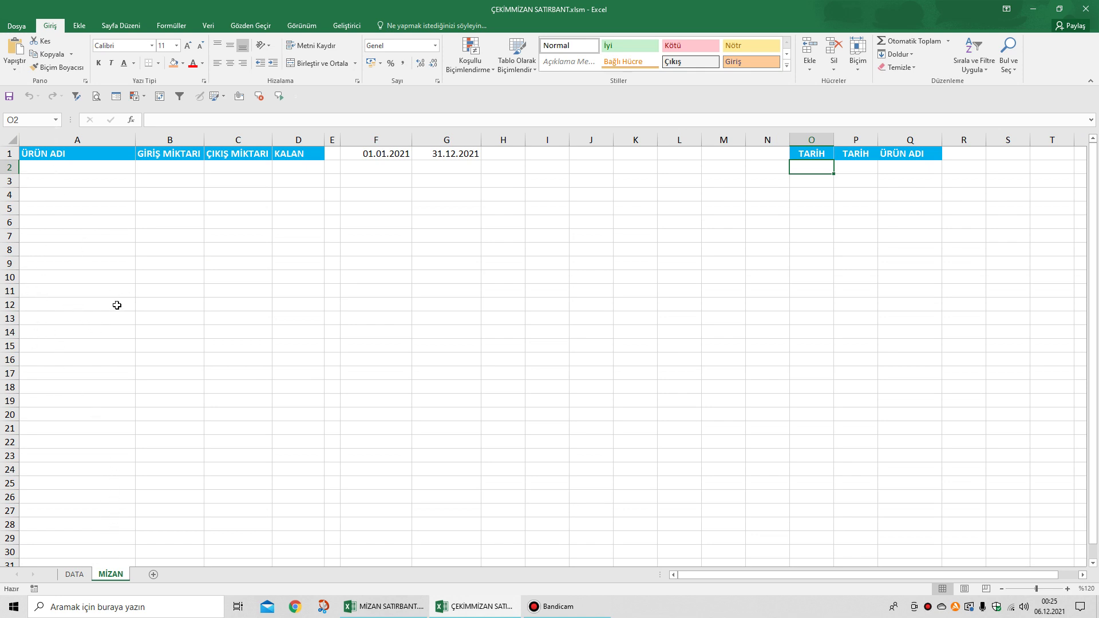
- Enter the start-date criterion =">="&F1 in cell O2 under the first TARİH header
click(344, 27)
click(208, 25)
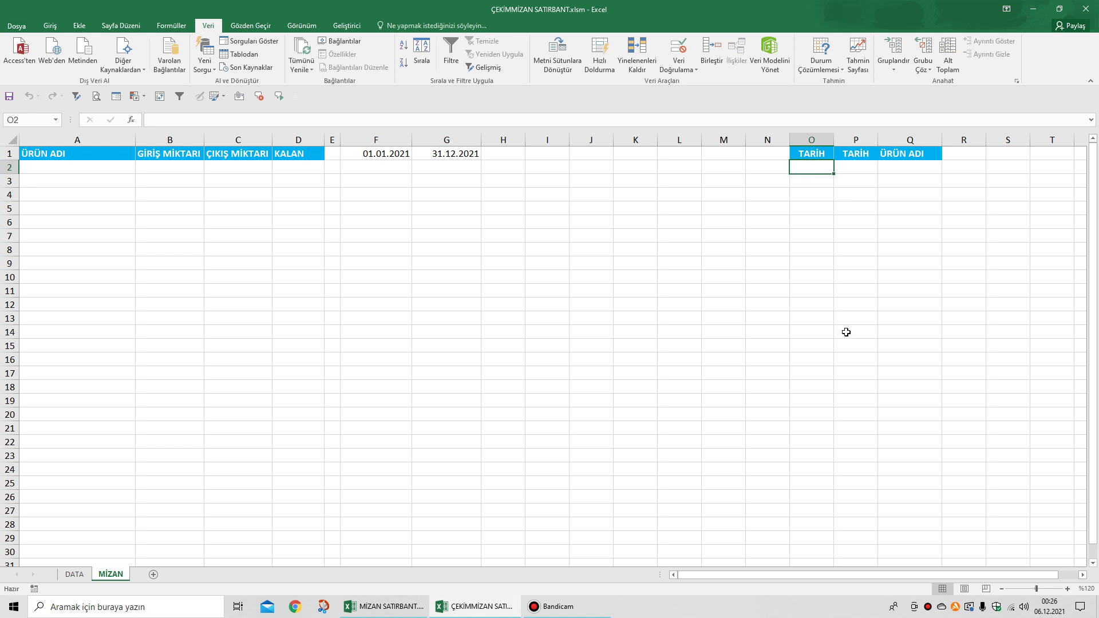
text(=">=)
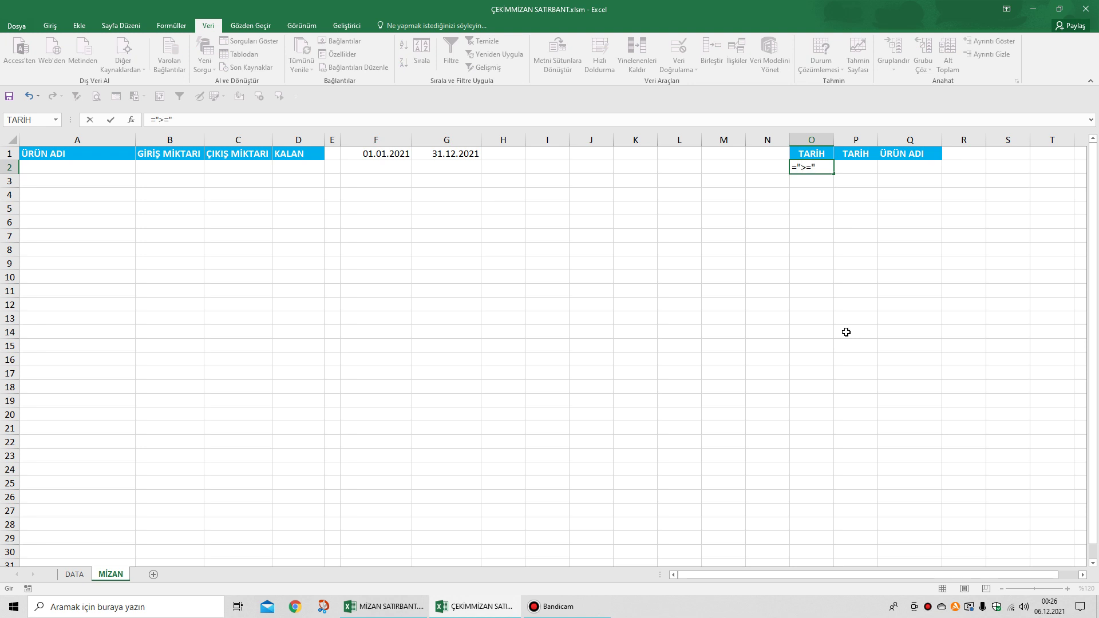
text("&)
click(398, 155)
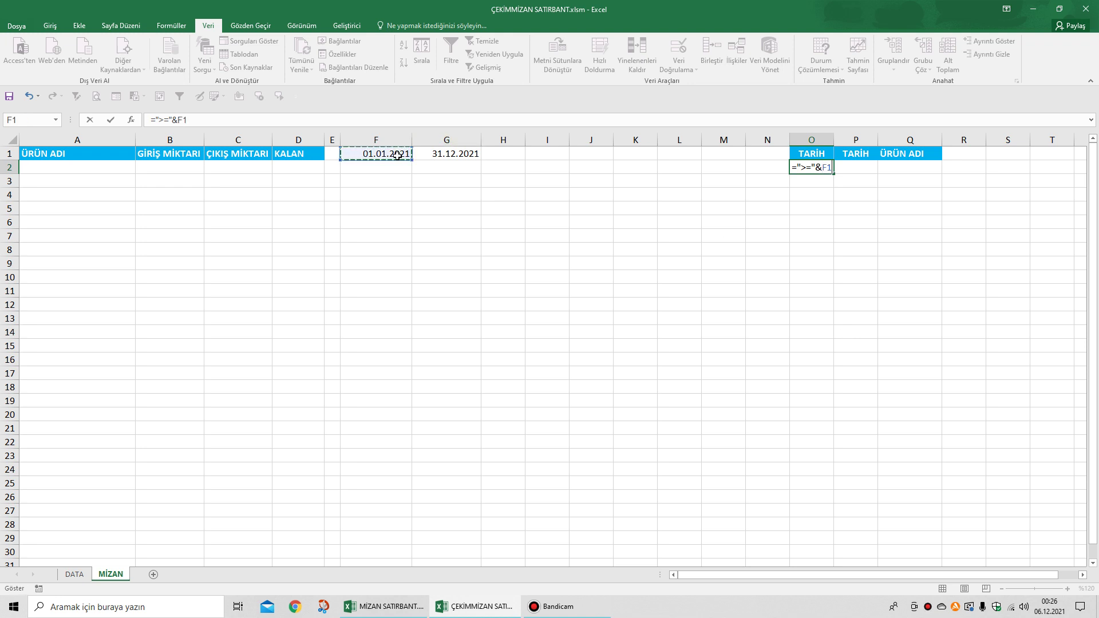
key(Tab)
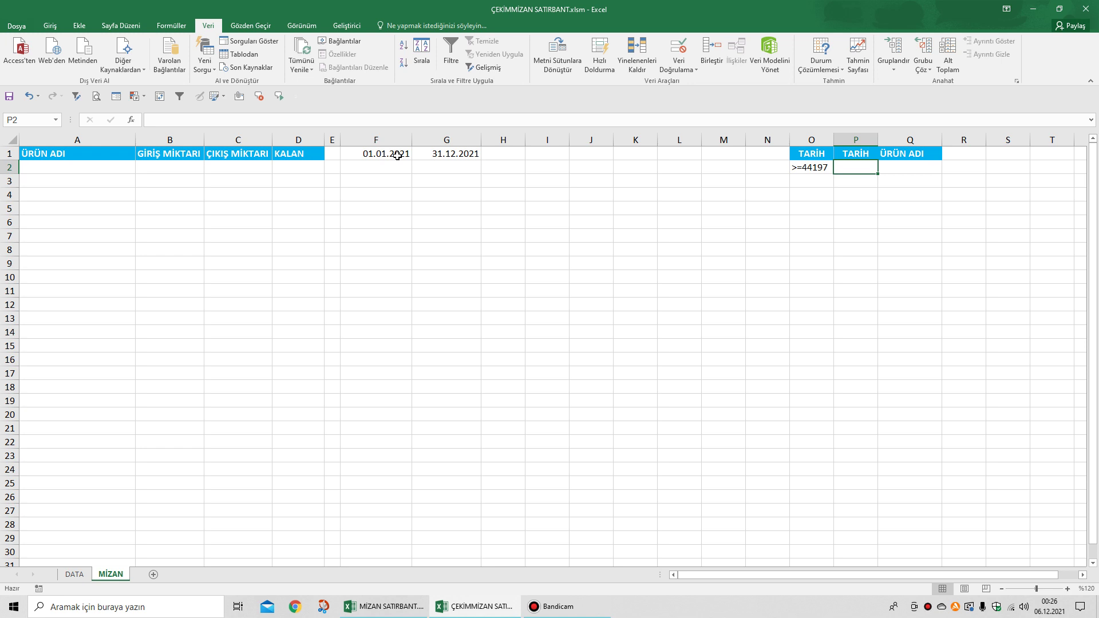
- Enter the end-date criterion ="<="&G1 in cell P2 under the second TARİH header
text(")
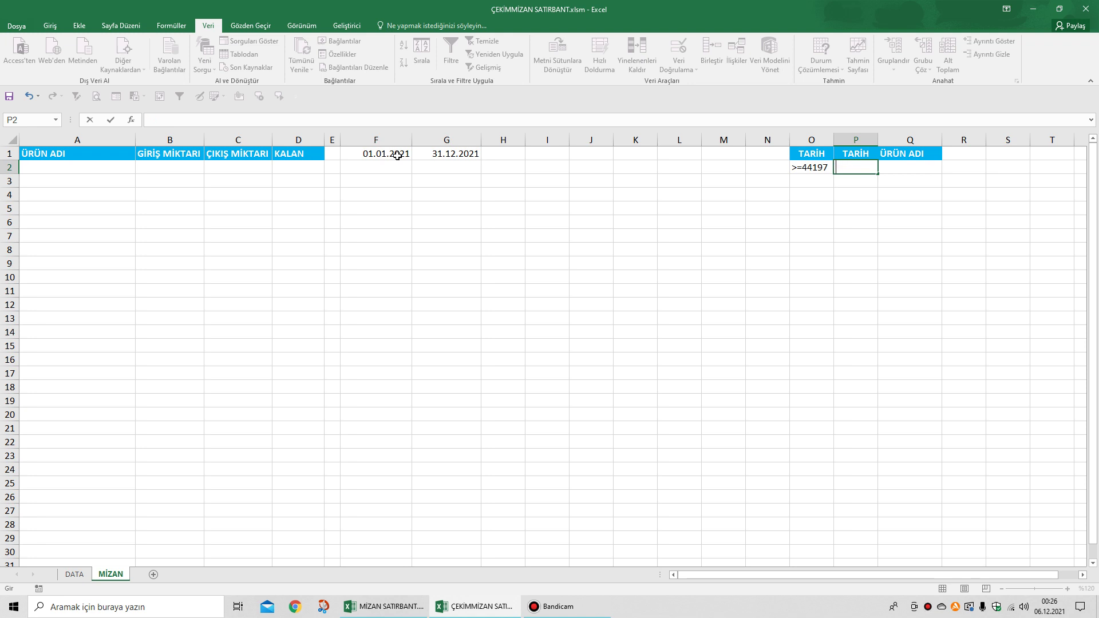
text(=)
text("<="&)
click(468, 158)
key(Tab)
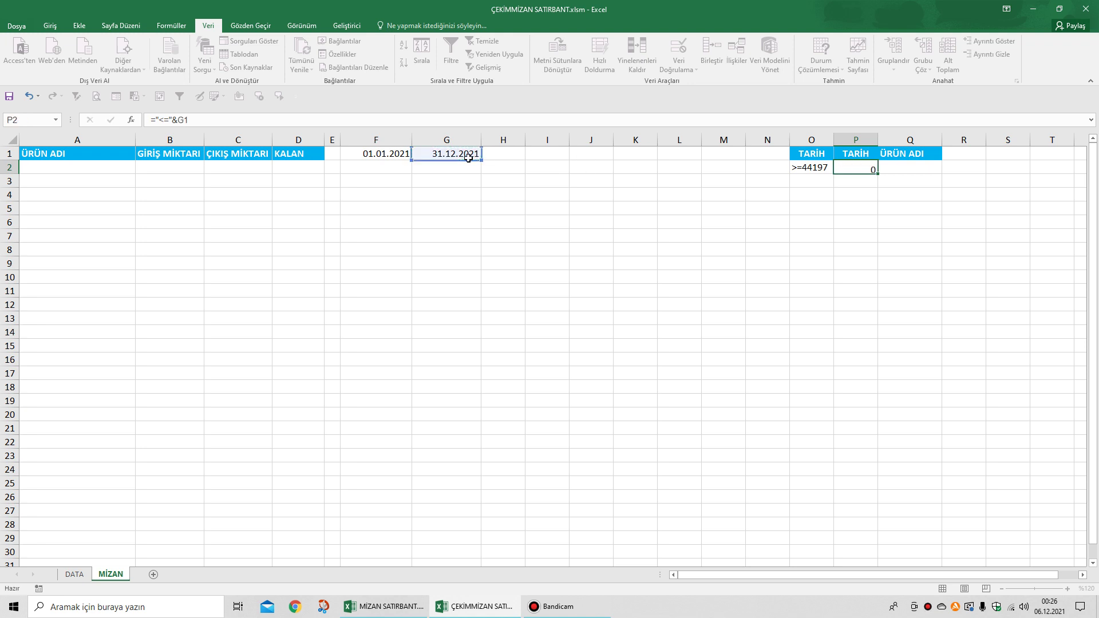
- Select cell A4 and start recording a new macro, accepting the proposed macro settings
click(43, 192)
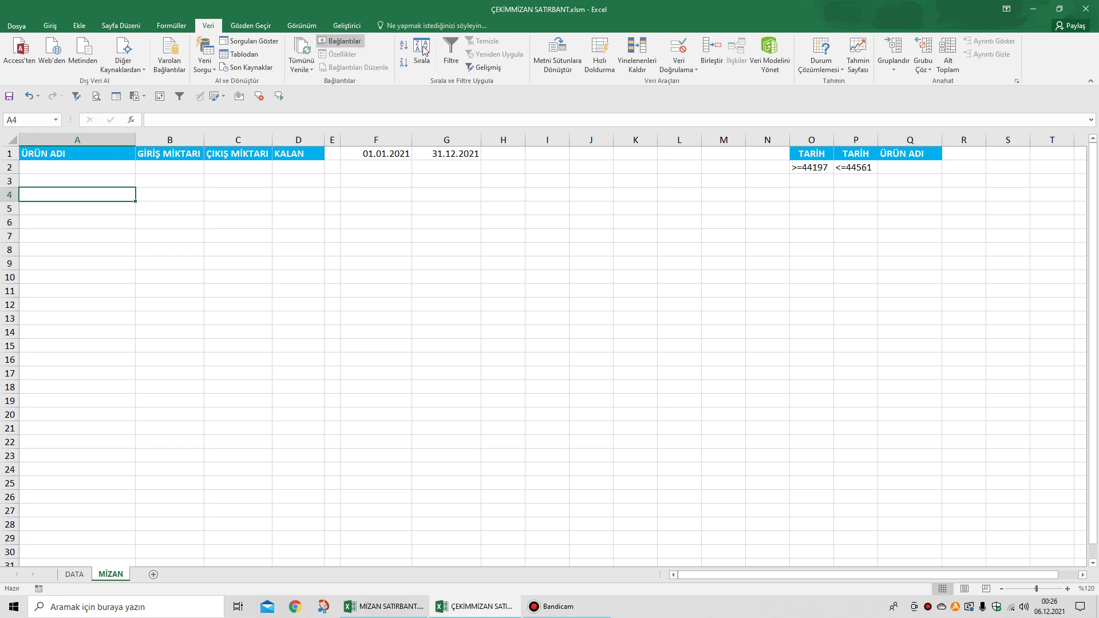
click(346, 26)
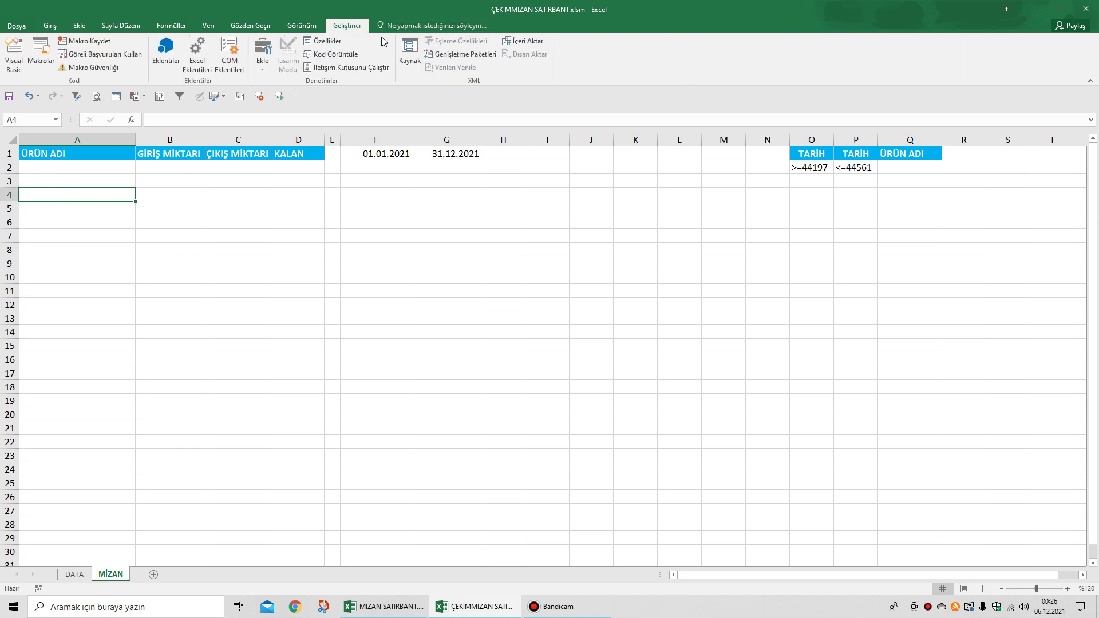
click(85, 41)
click(549, 343)
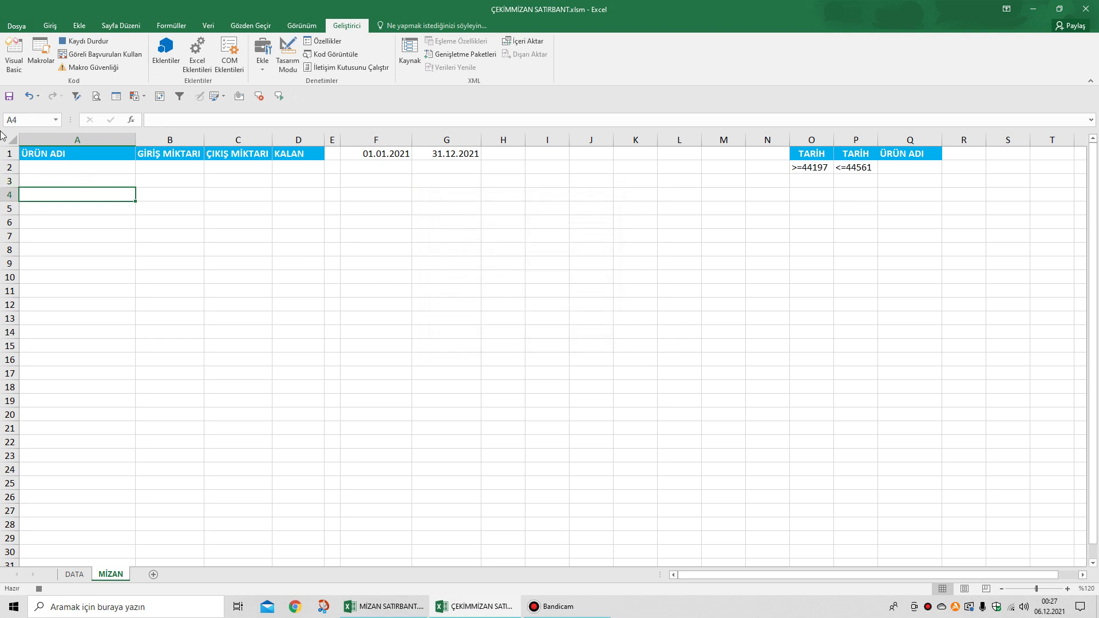
- Start an Advanced Filter with columns A to D of the DATA sheet as the list range
click(208, 26)
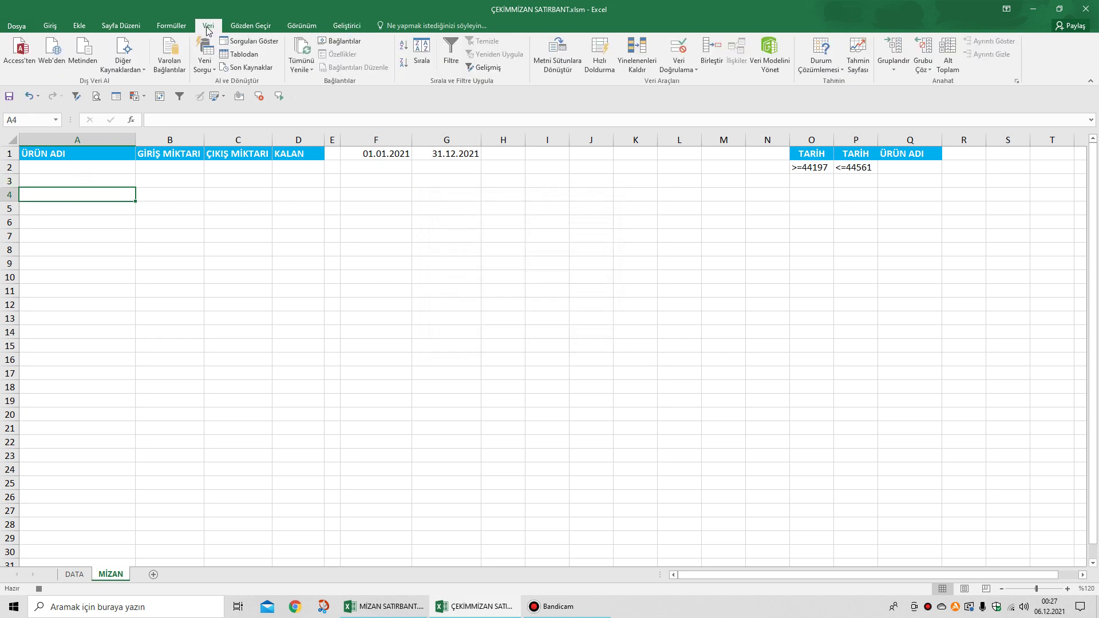
click(483, 67)
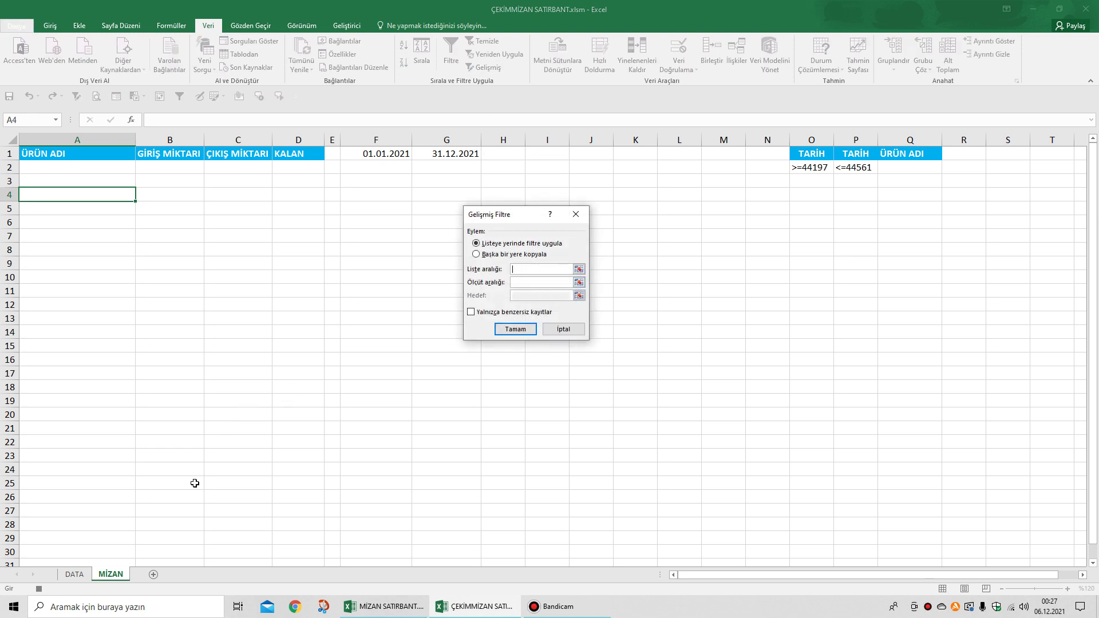
click(74, 574)
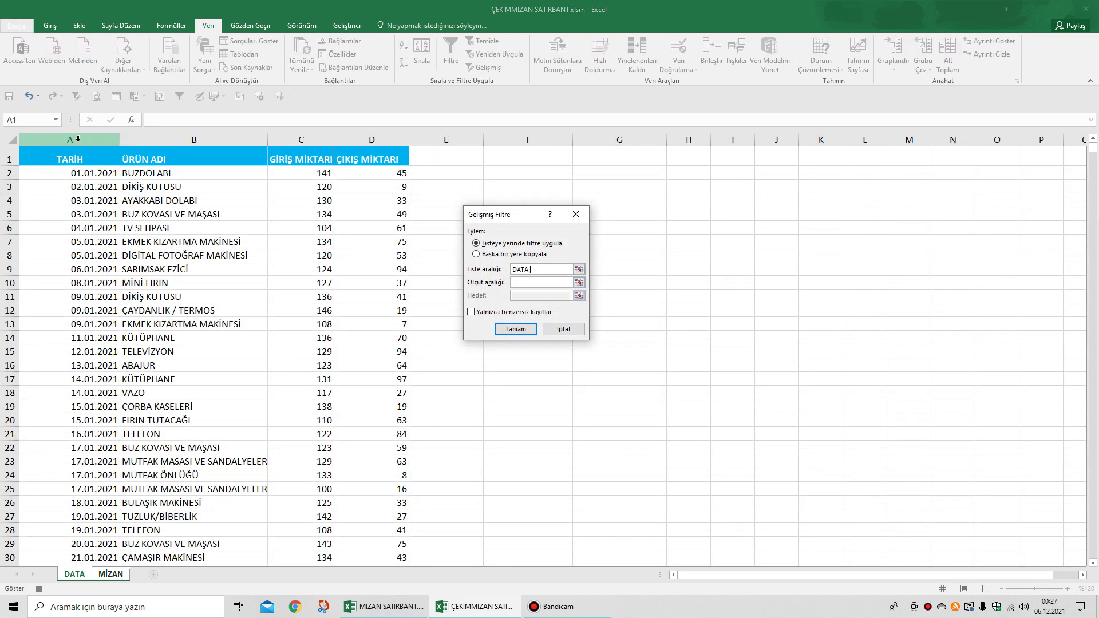
drag(78, 138, 372, 135)
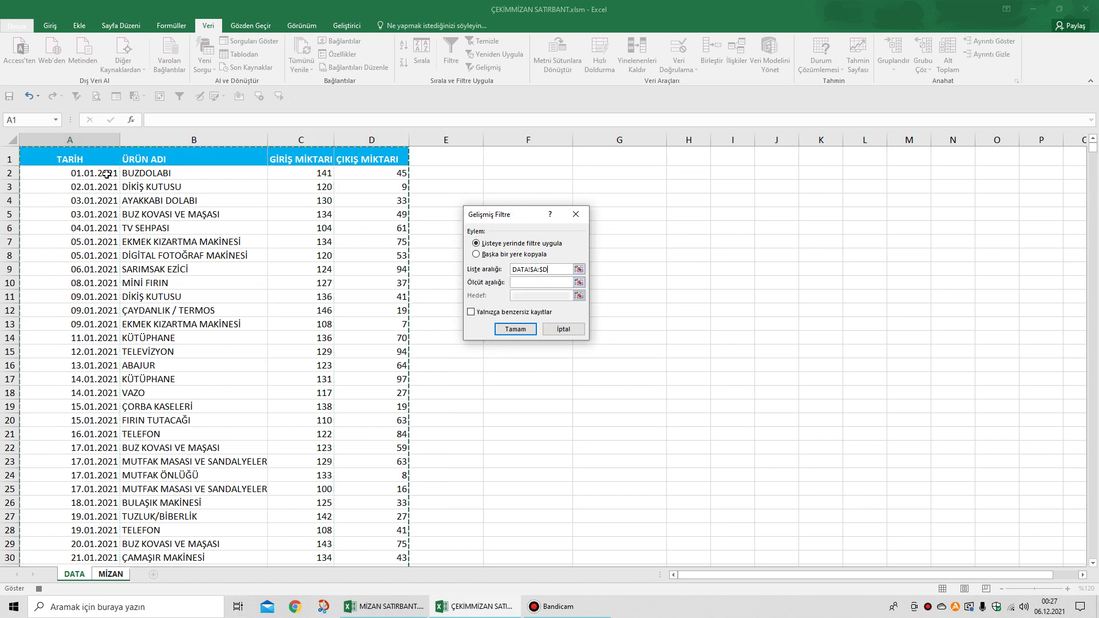
- Set the filter's criteria range to O1:Q2 on the MİZAN sheet
click(526, 282)
key(ctrl+Page_Down)
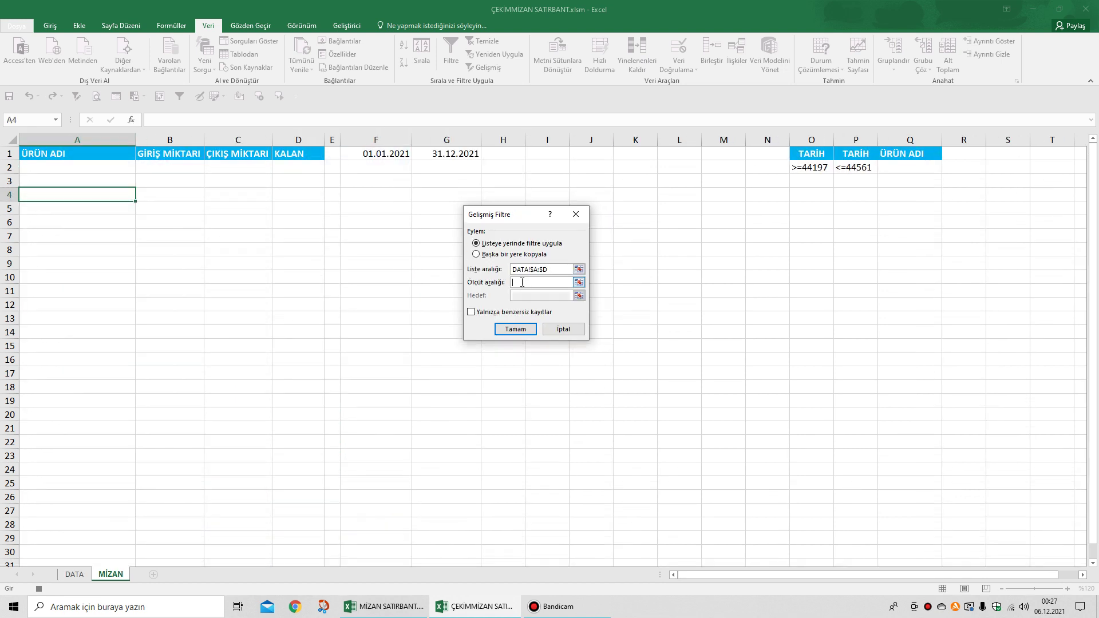
drag(816, 154, 915, 170)
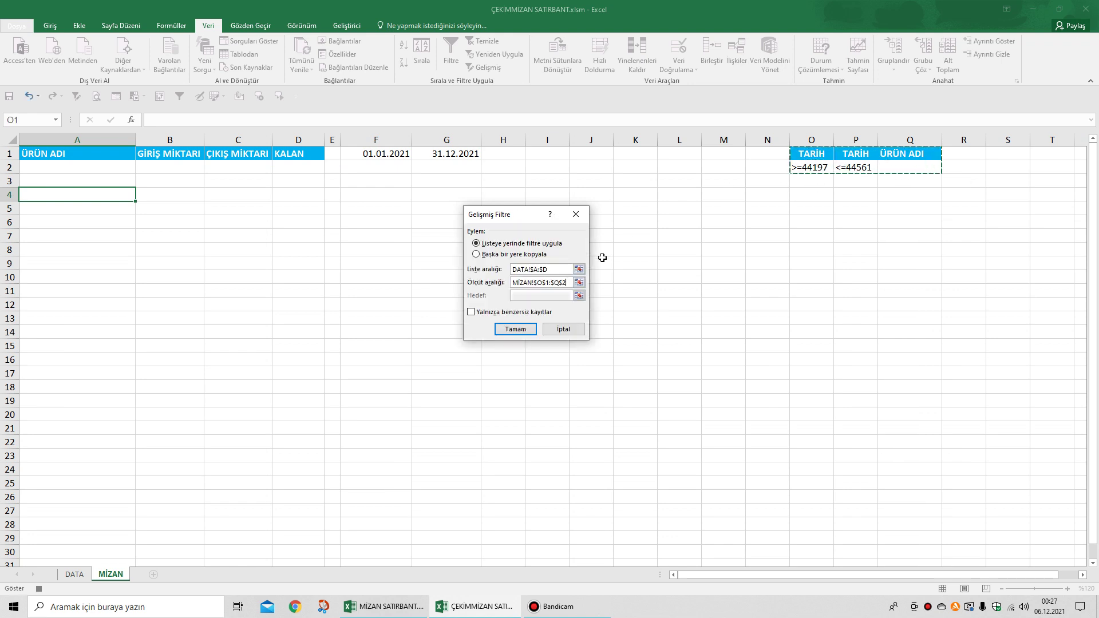
- Set the filter to copy unique records only to cell A1 of the MİZAN sheet, and run it
click(485, 255)
click(522, 297)
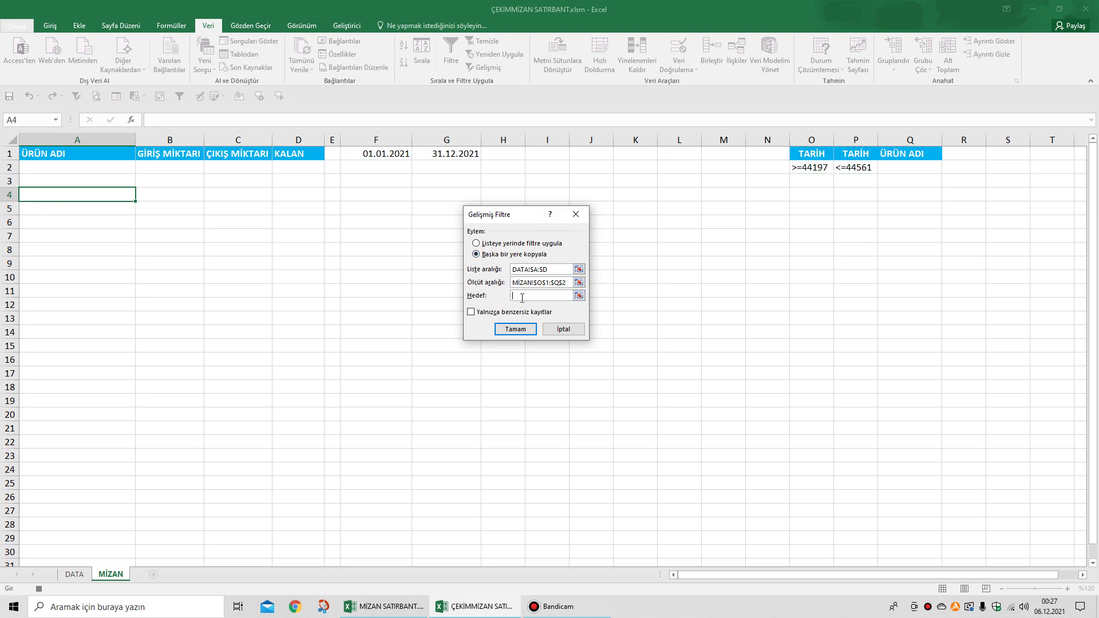
click(61, 153)
click(471, 312)
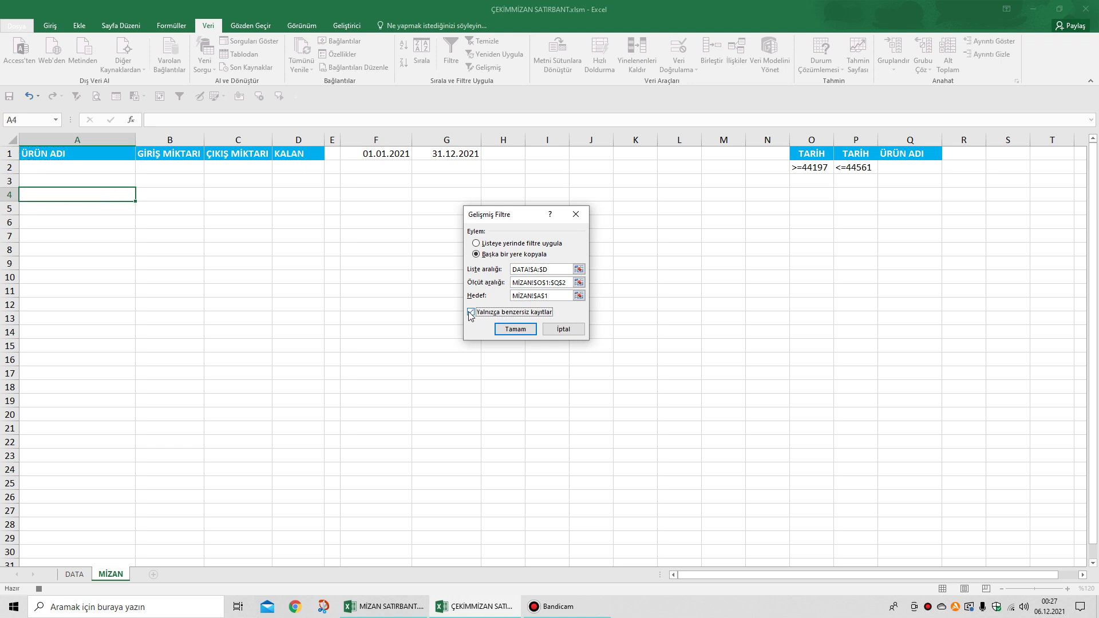
click(514, 330)
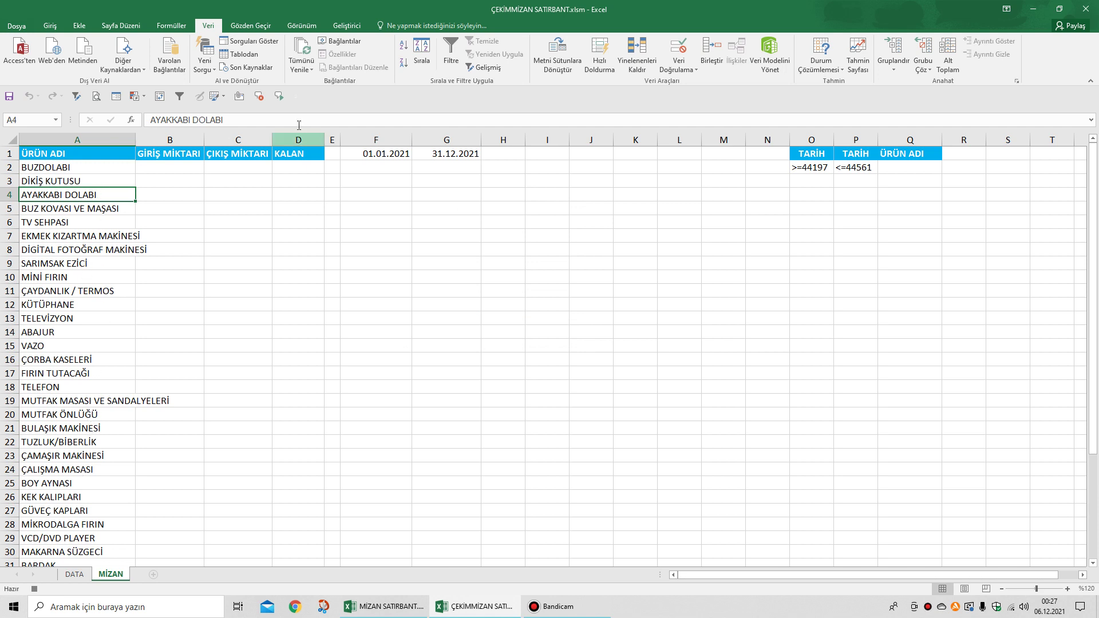
- Stop the macro recording and look through the filtered product list in column A
click(347, 25)
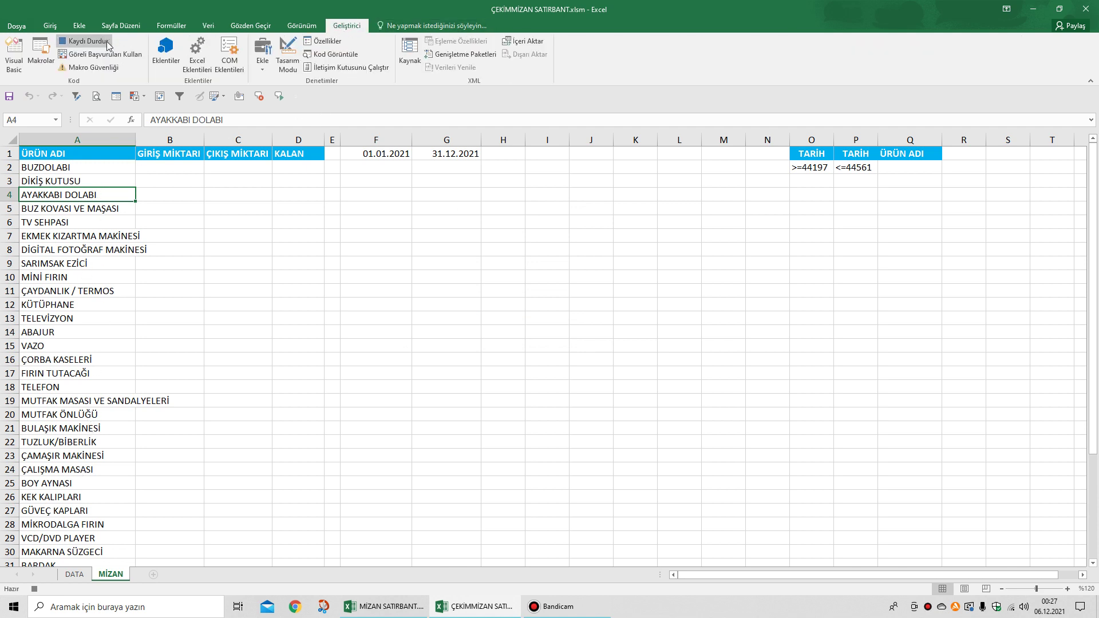
click(86, 41)
scroll(90, 359, down, 1)
scroll(89, 359, down, 3)
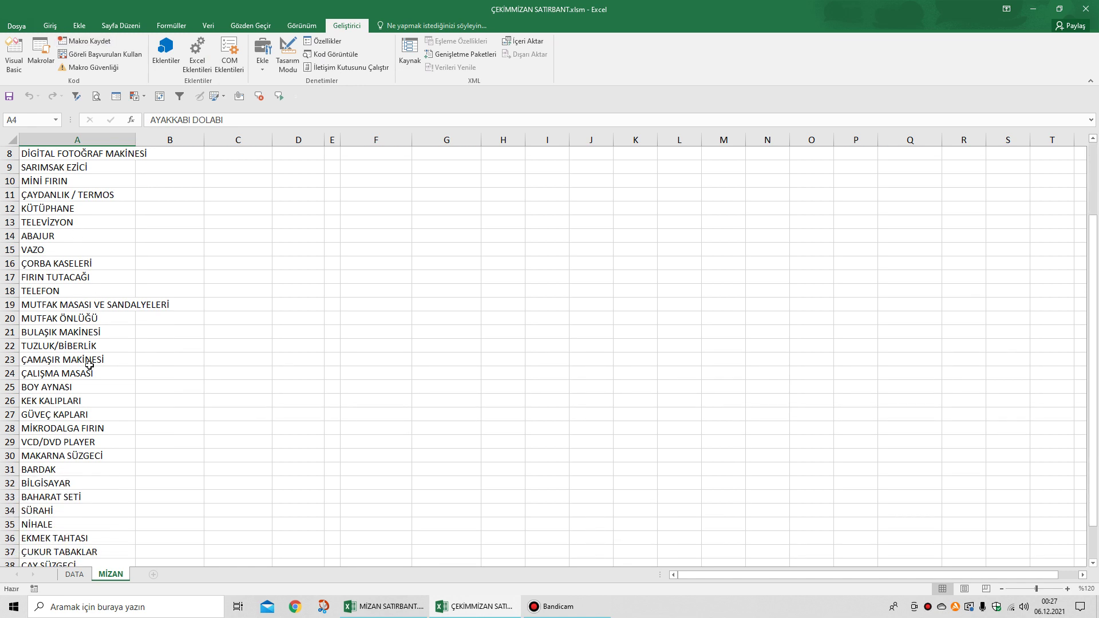
scroll(64, 511, up, 5)
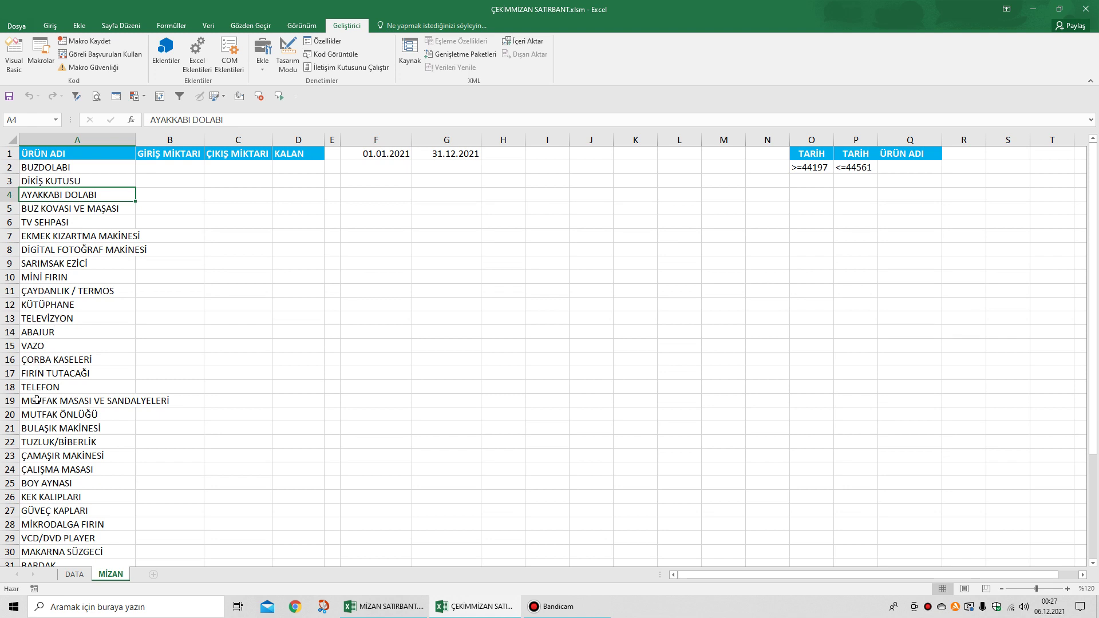
scroll(40, 443, down, 2)
scroll(54, 458, up, 2)
- Insert an ActiveX command button, about 72 wide and 24 high, just below the end date around cells G2:H3
click(262, 52)
click(256, 130)
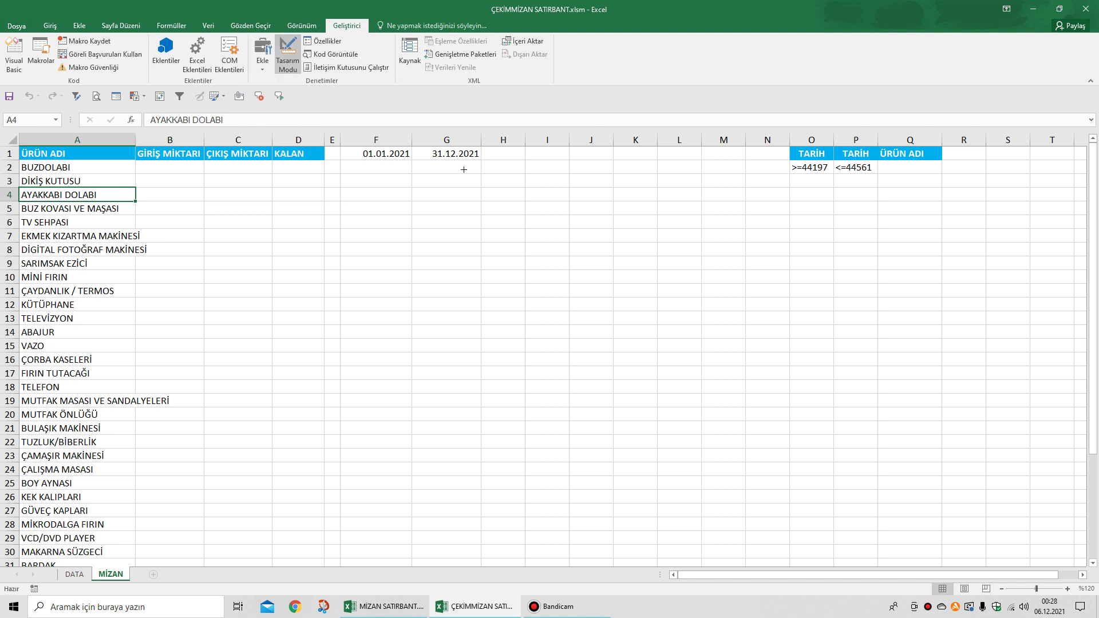
click(464, 169)
drag(478, 183, 503, 174)
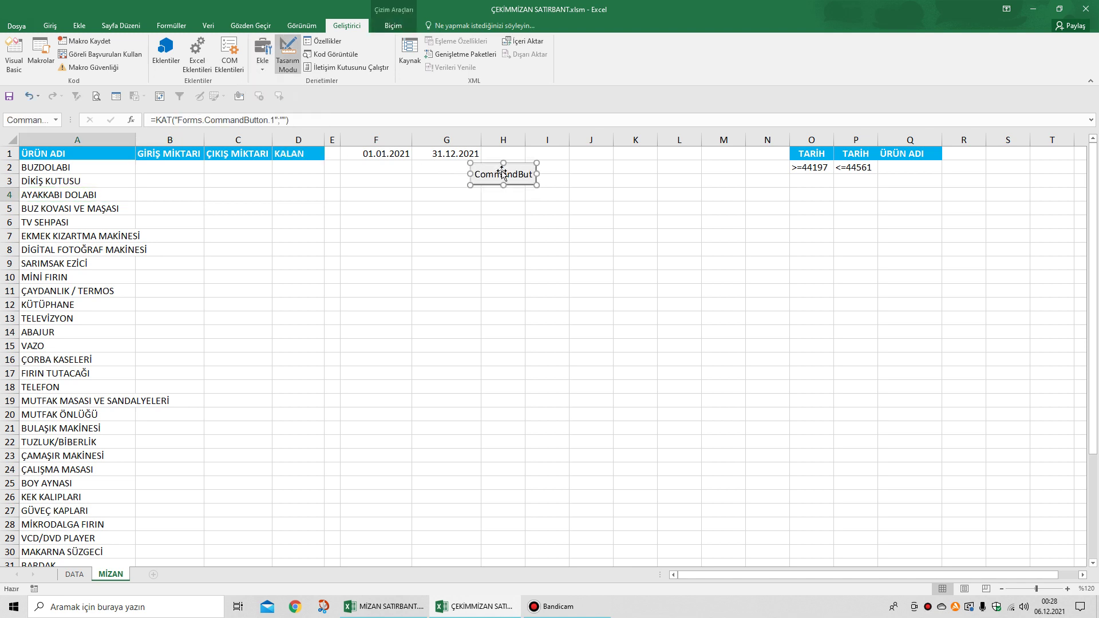
- Change the command button's caption to HESAPLAT in its properties
right_click(490, 174)
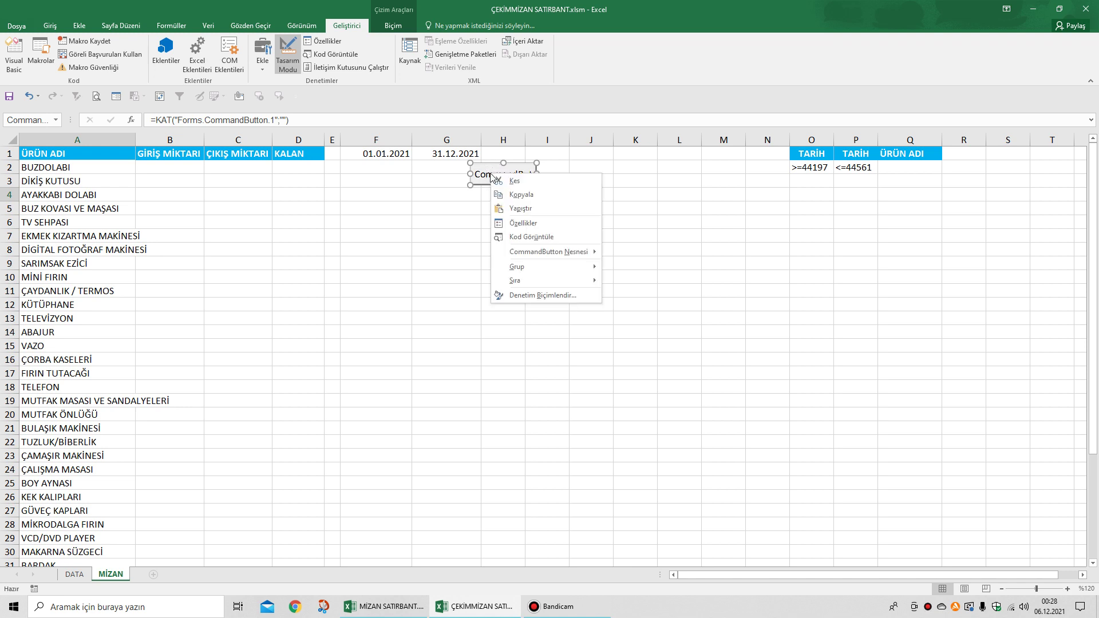
click(518, 223)
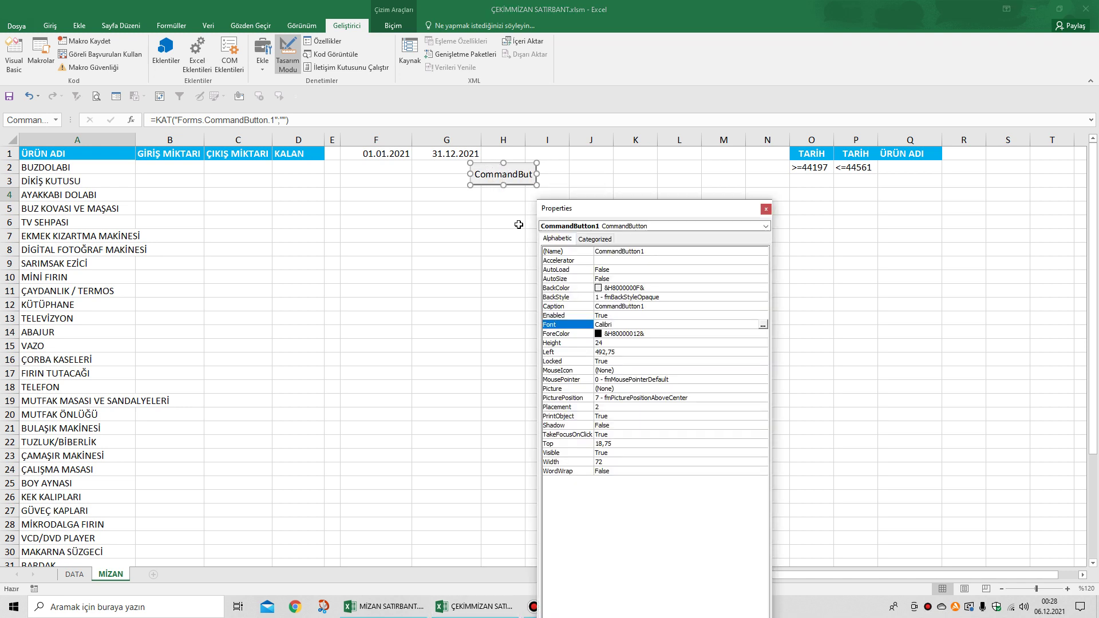
click(648, 308)
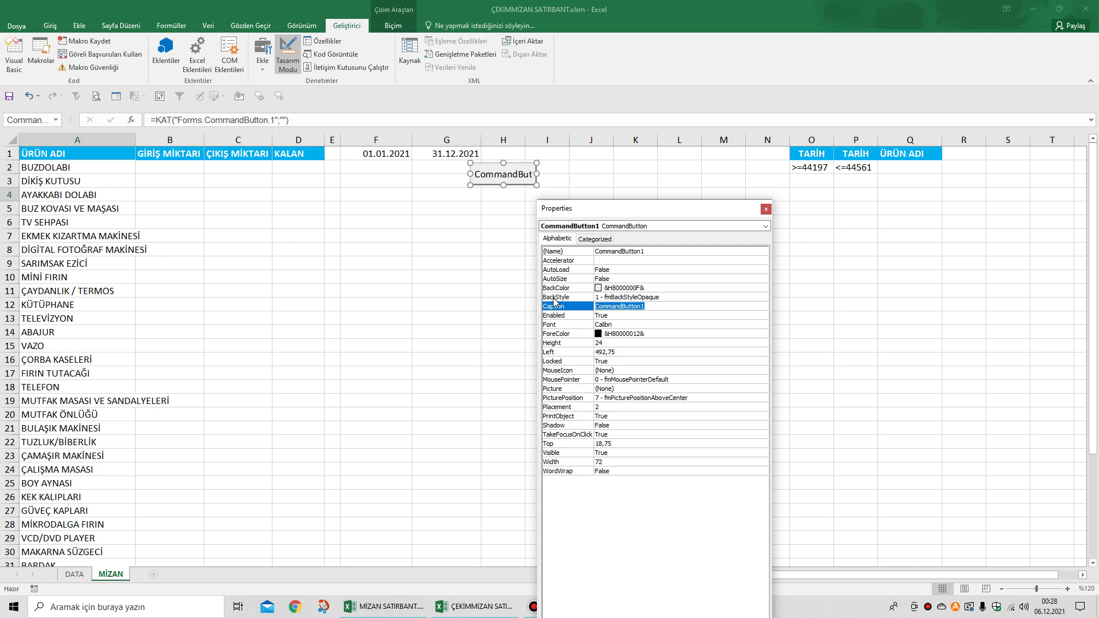
text(HESA)
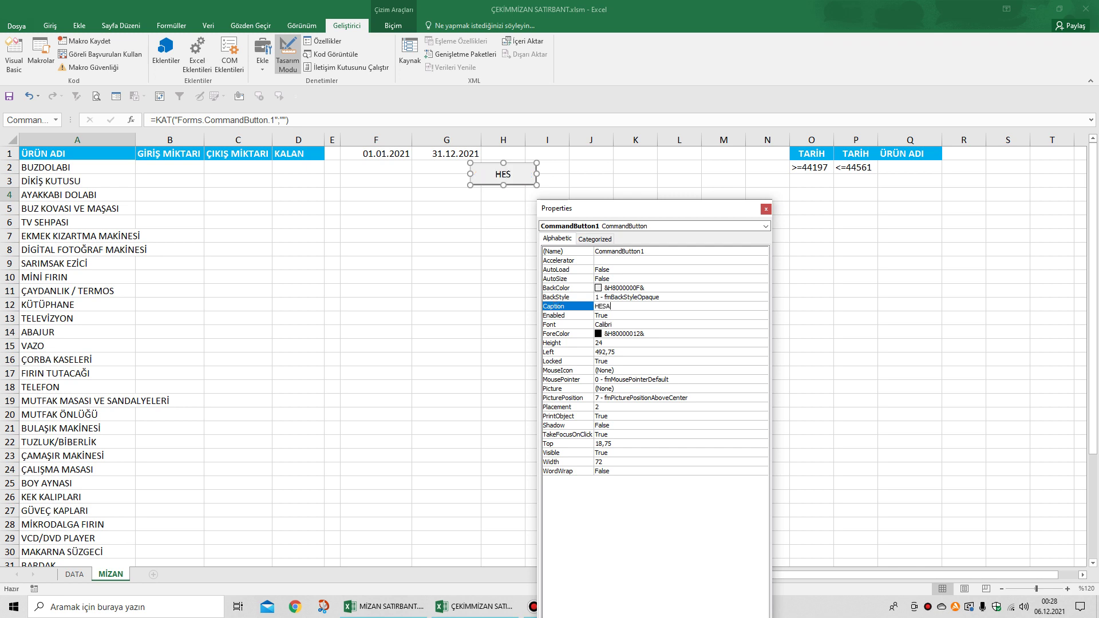
text(PLAT)
- Set the command button's font to Calibri, size 12, bold (Kalın)
click(647, 325)
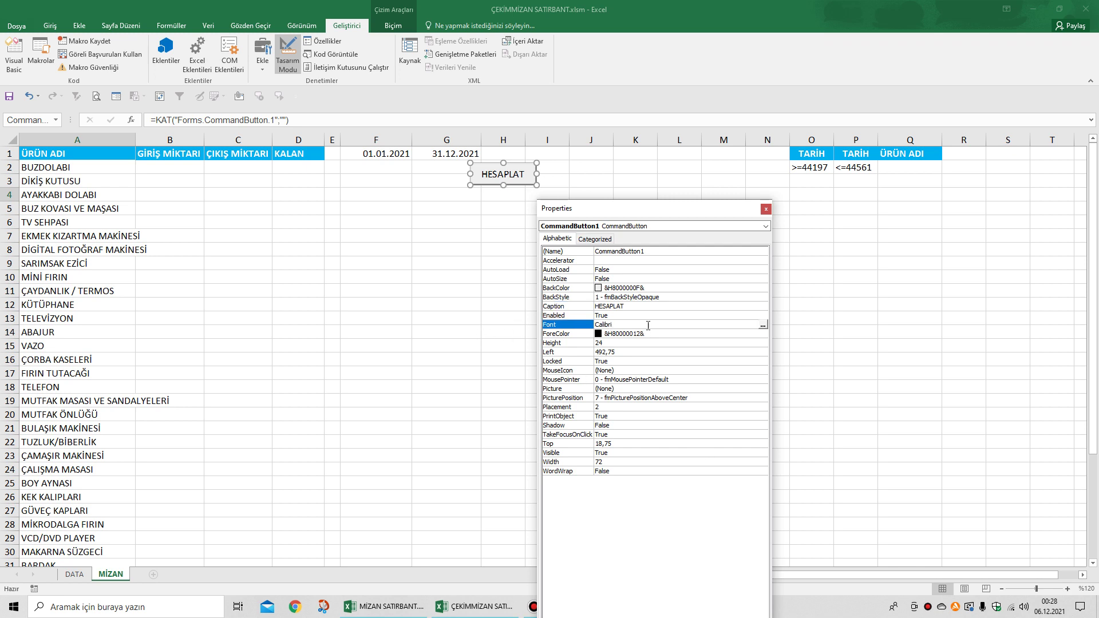
click(762, 326)
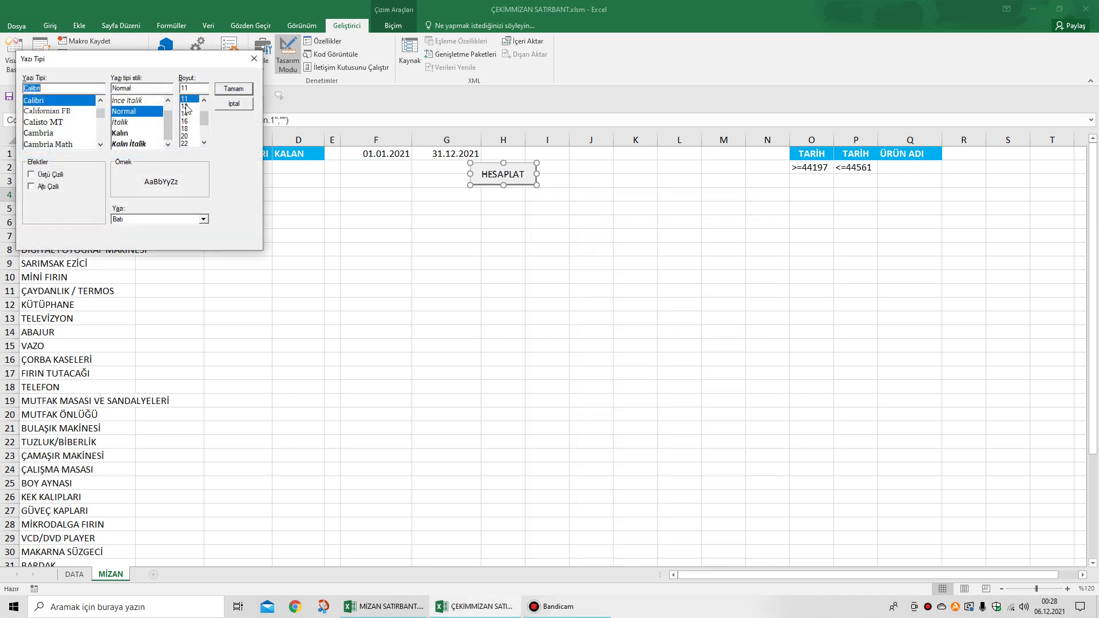
click(186, 106)
click(234, 89)
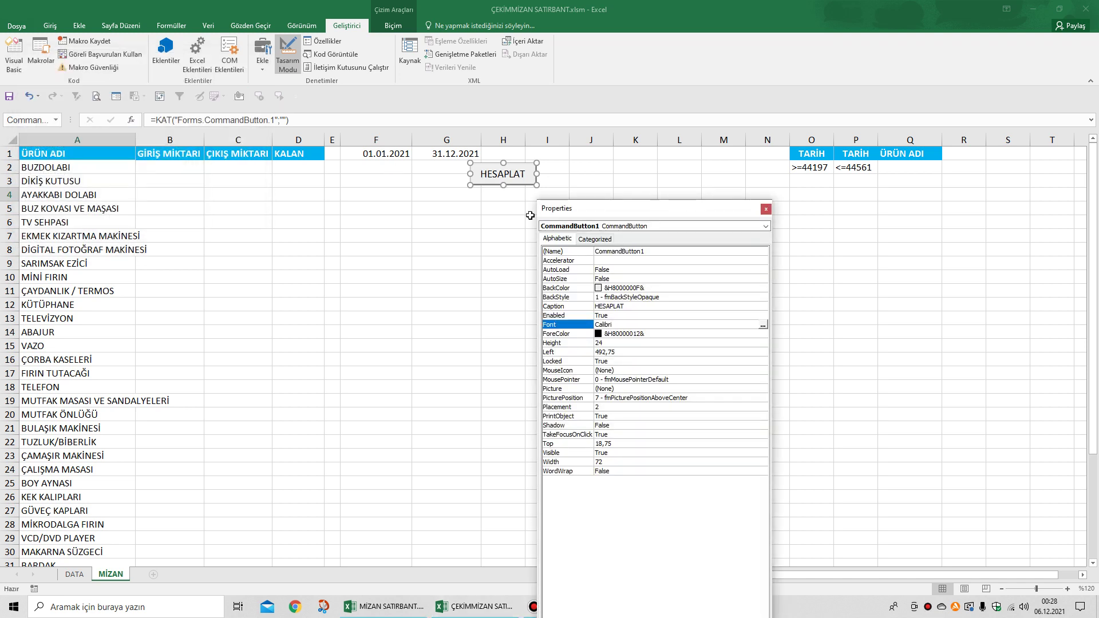
click(763, 326)
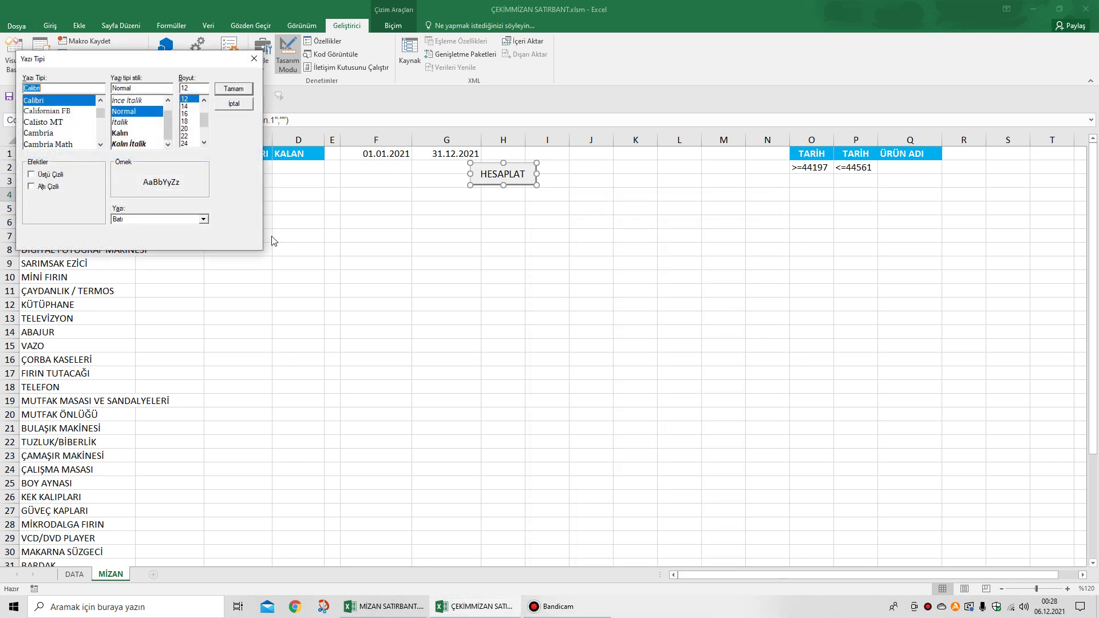
click(119, 136)
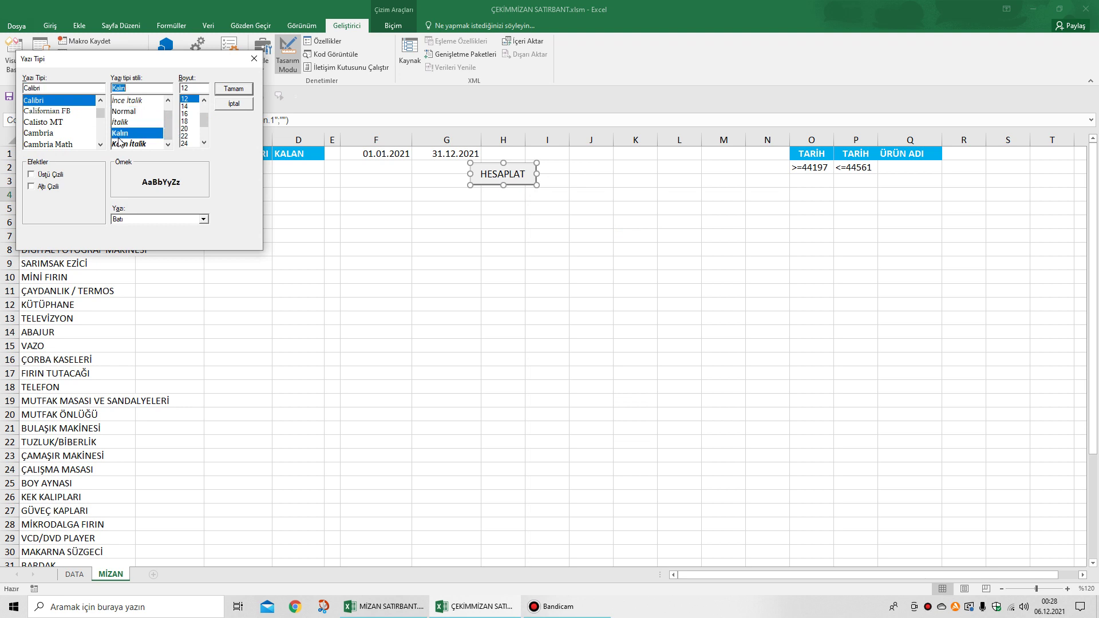
click(240, 89)
- Close the button's properties and move the HESAPLAT button directly under the end date in column G
click(768, 211)
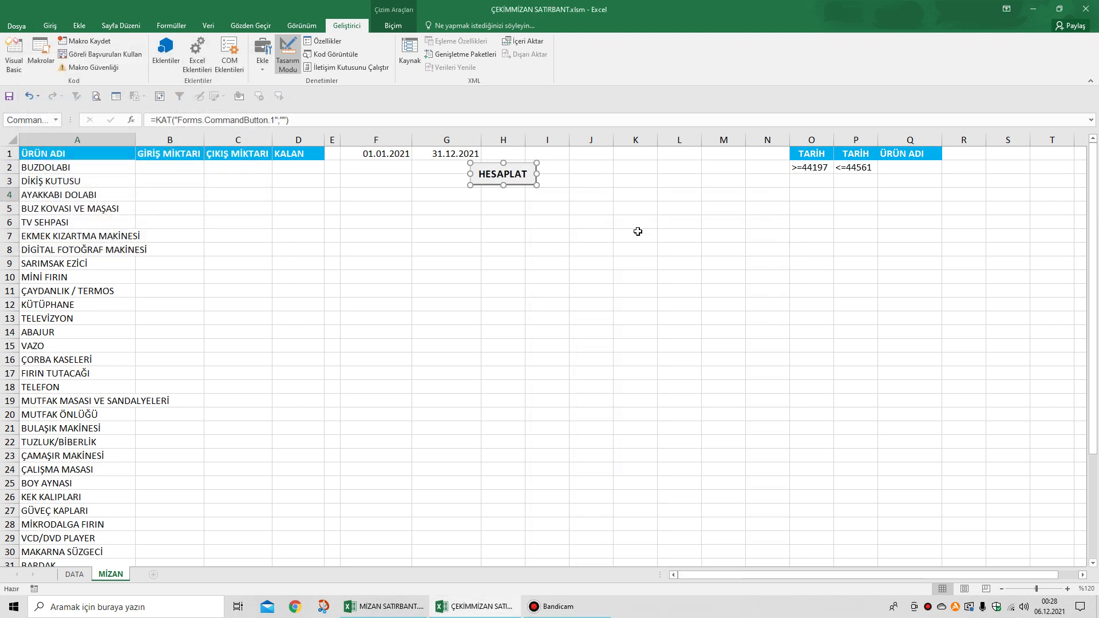
click(582, 260)
drag(508, 179, 463, 179)
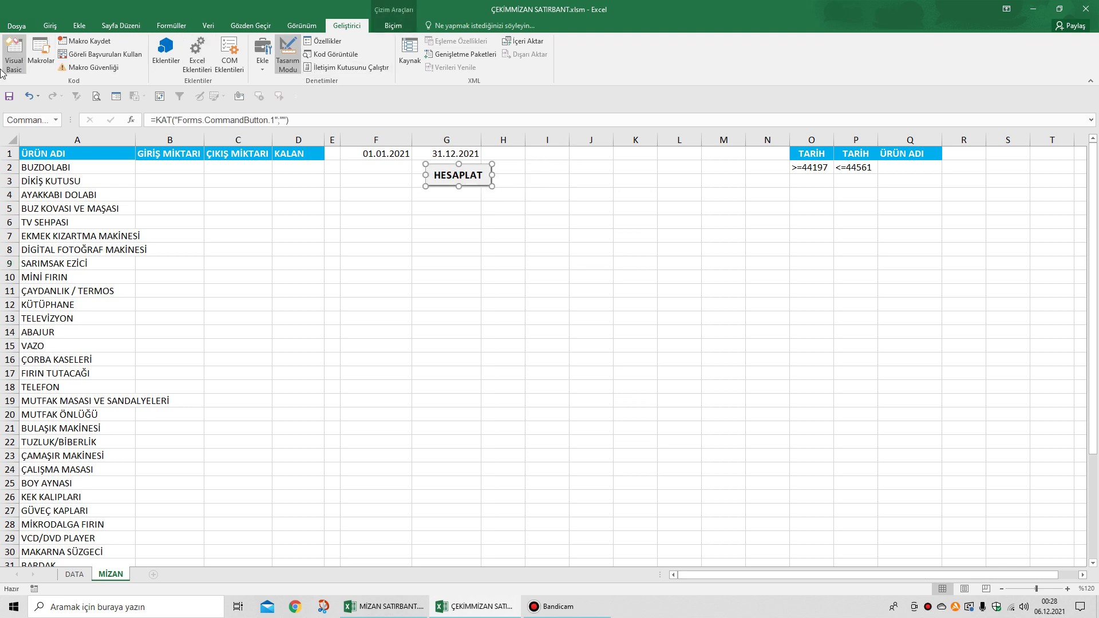
- Open Makro14 for editing, copy its two-line AdvancedFilter statement and close the code editor
click(40, 56)
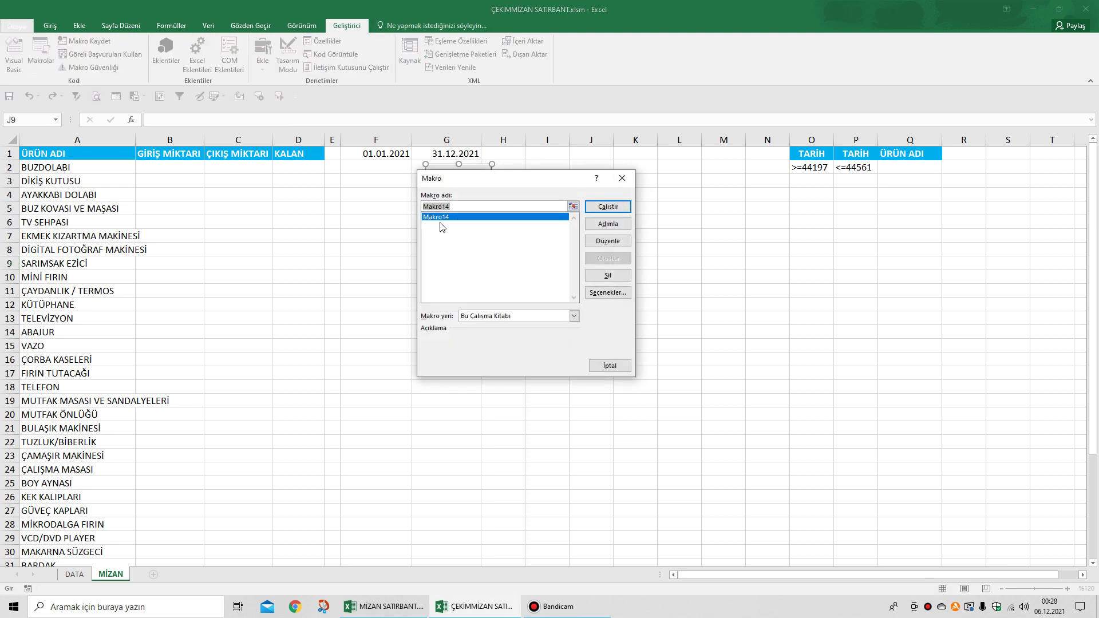
click(609, 241)
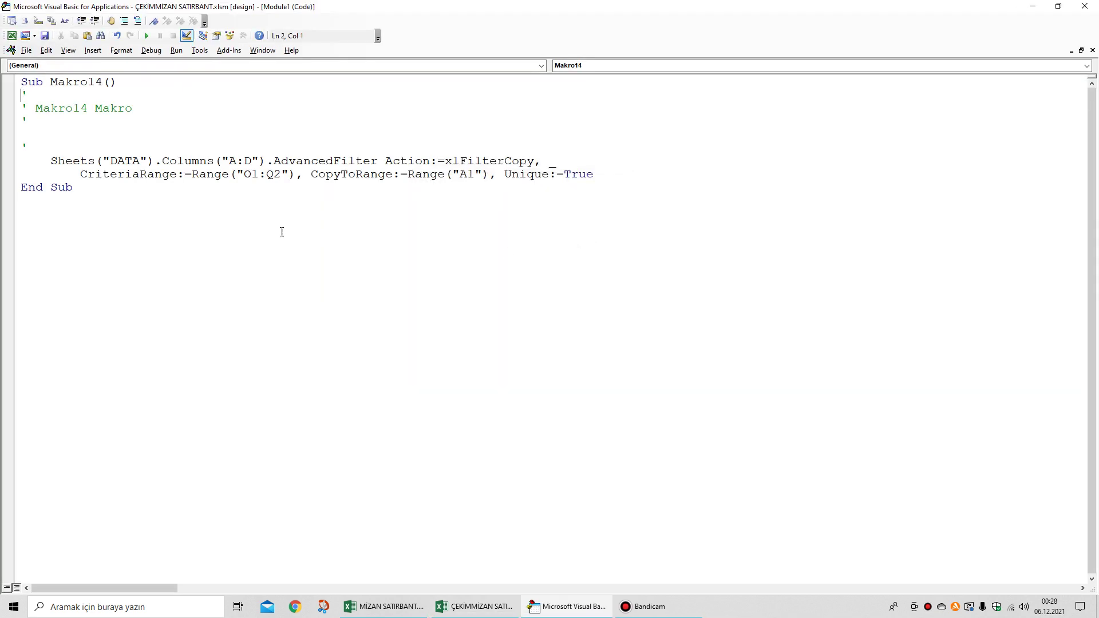
drag(50, 160, 594, 173)
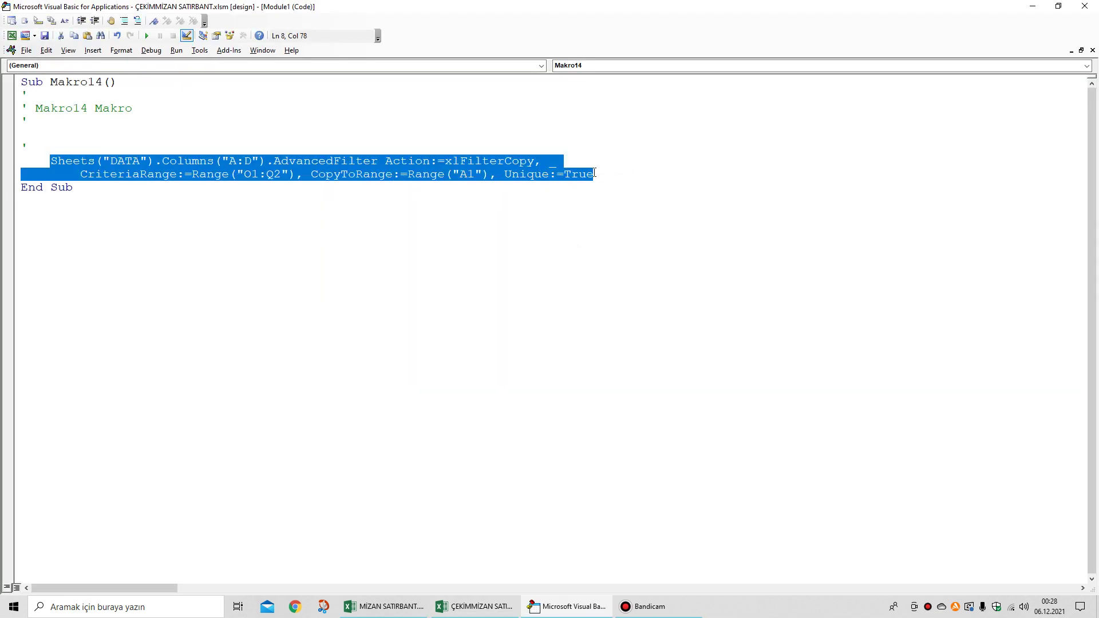
right_click(479, 174)
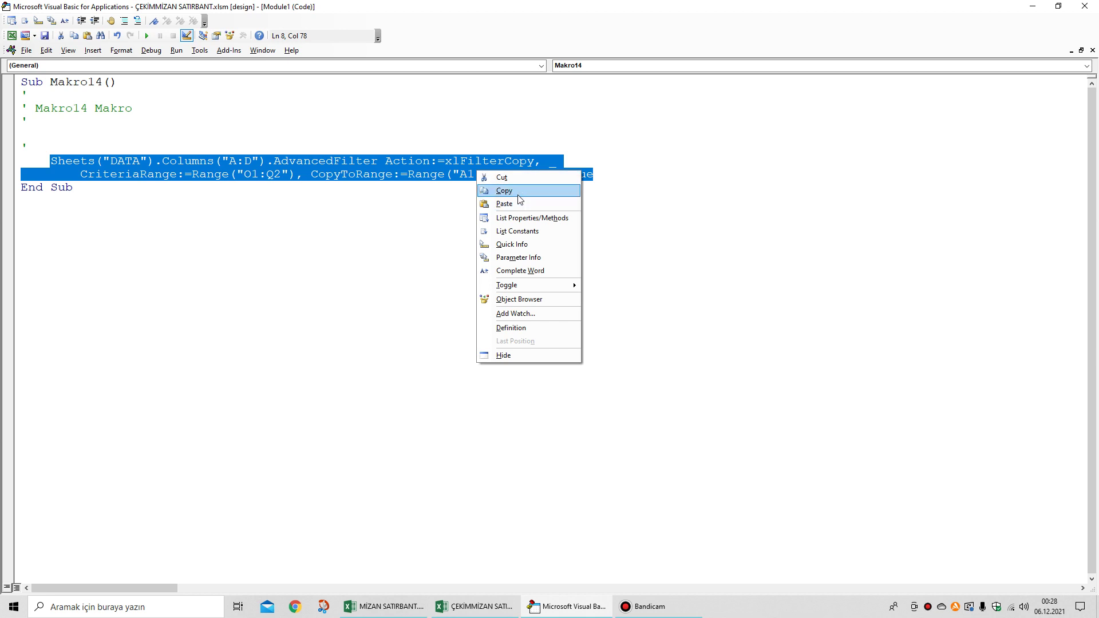
click(517, 192)
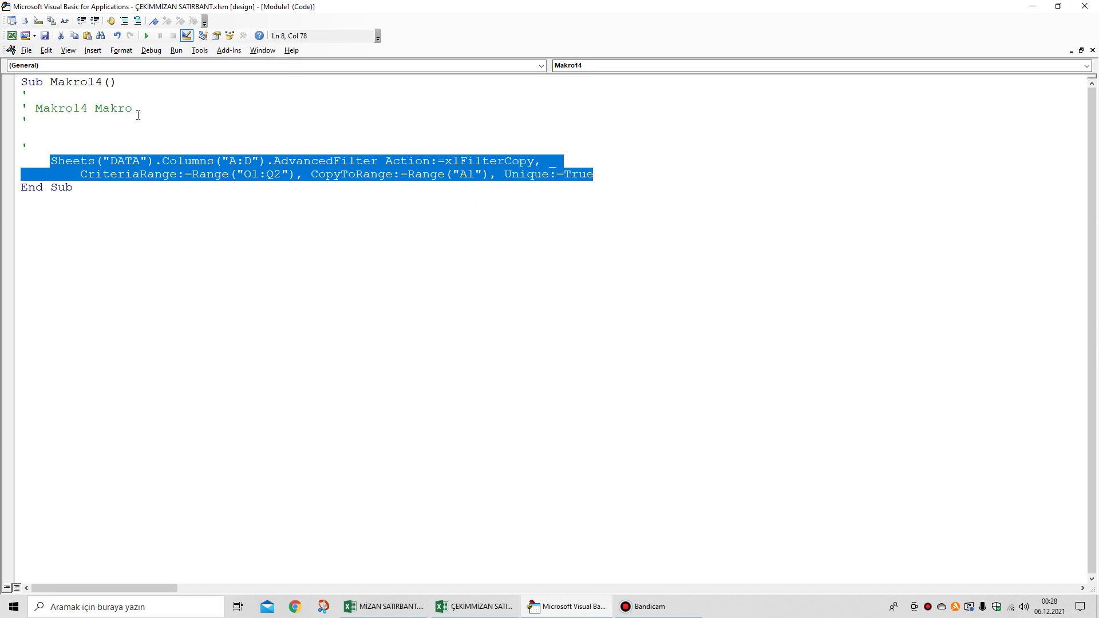
click(1092, 11)
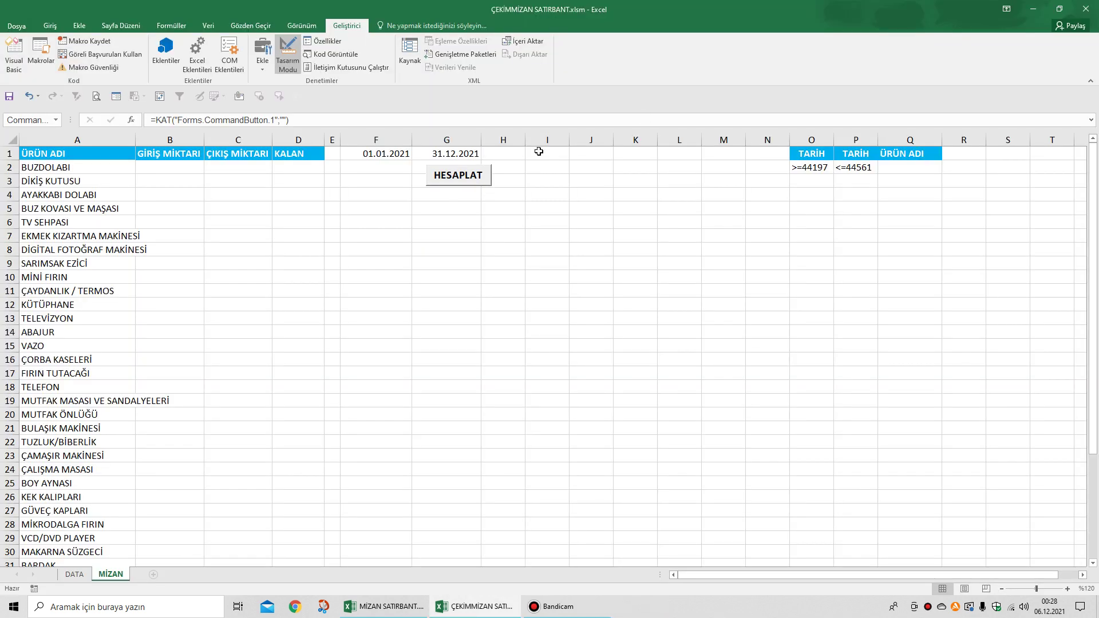
- Open the HESAPLAT button's click procedure and paste the copied AdvancedFilter statement into it
double_click(462, 176)
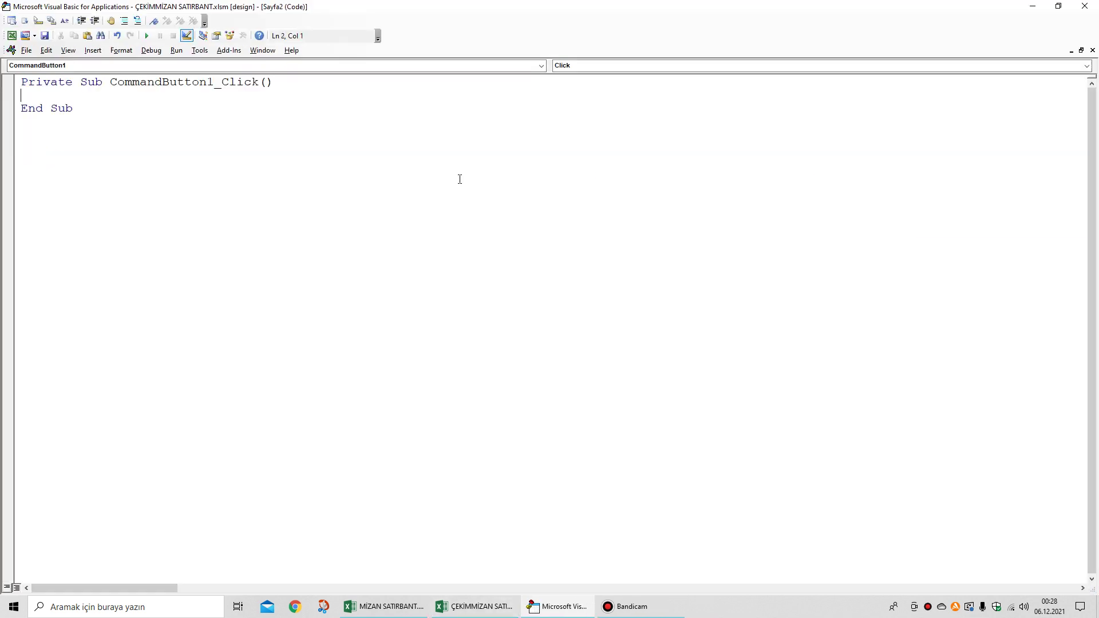
right_click(30, 92)
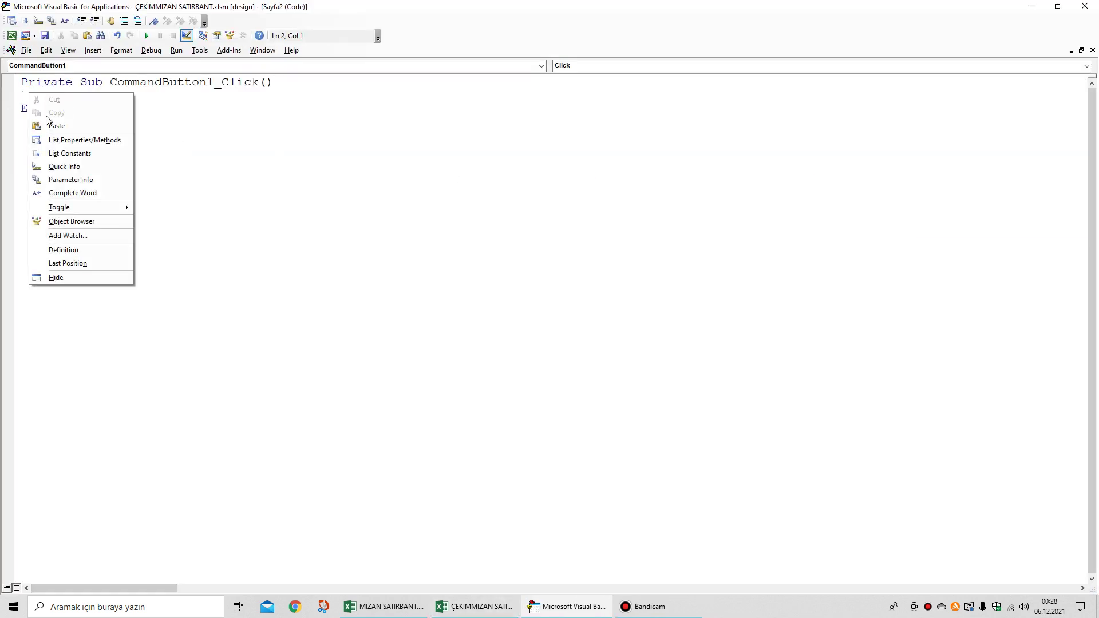
click(57, 126)
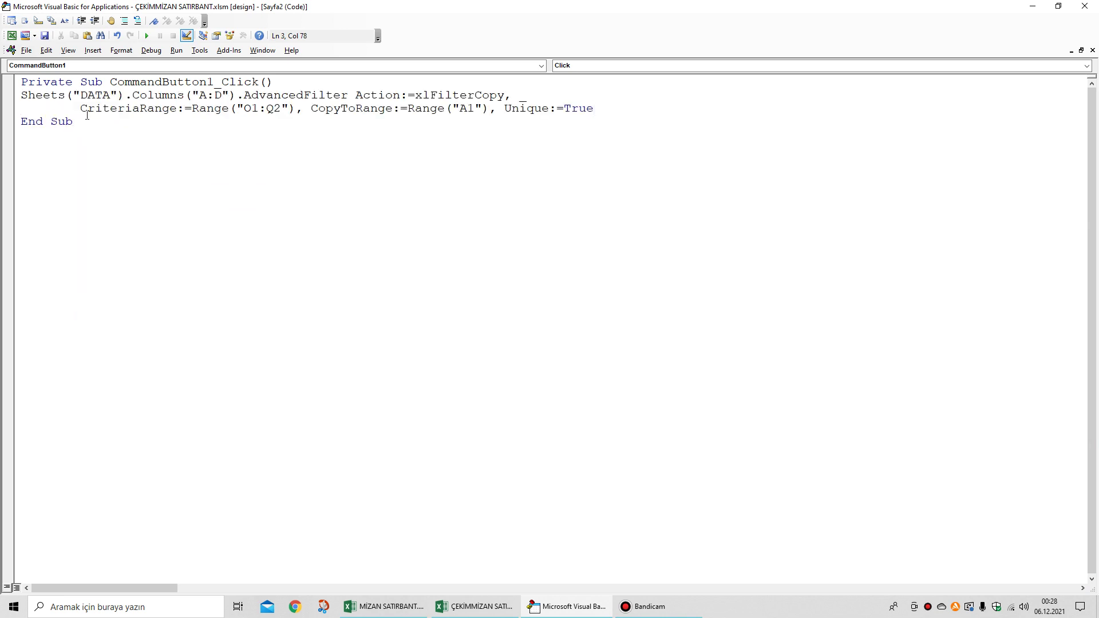
- Remove the indentation before the CriteriaRange line in the button's code and close the code editor
key(BackSpace)
key(BackSpace)
key(BackSpace)
key(BackSpace)
key(BackSpace)
key(BackSpace)
key(BackSpace)
key(BackSpace)
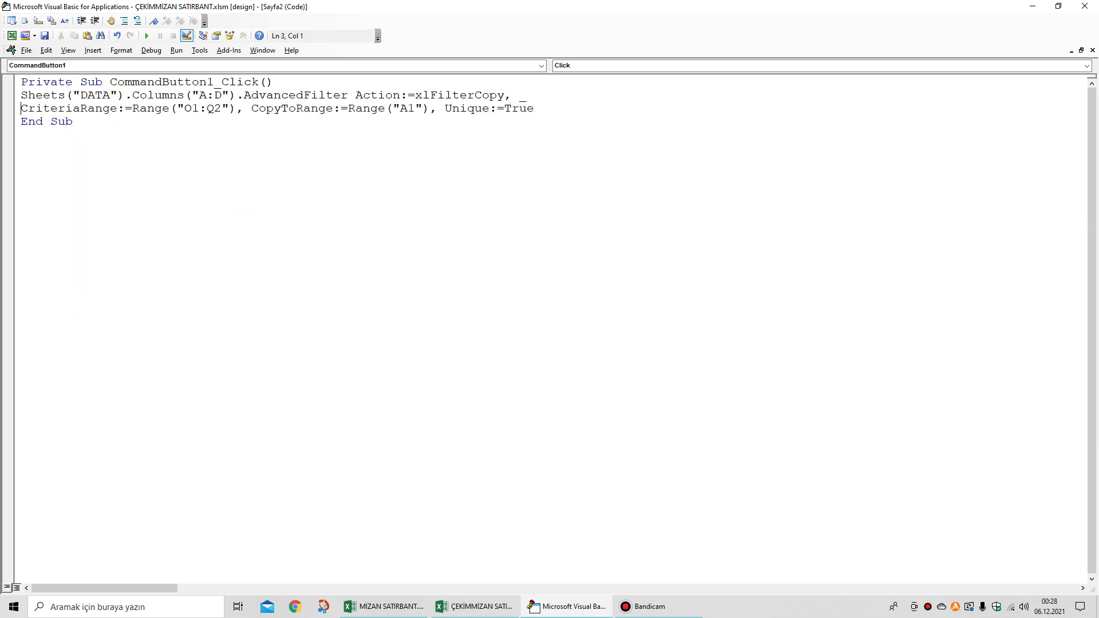
click(1084, 5)
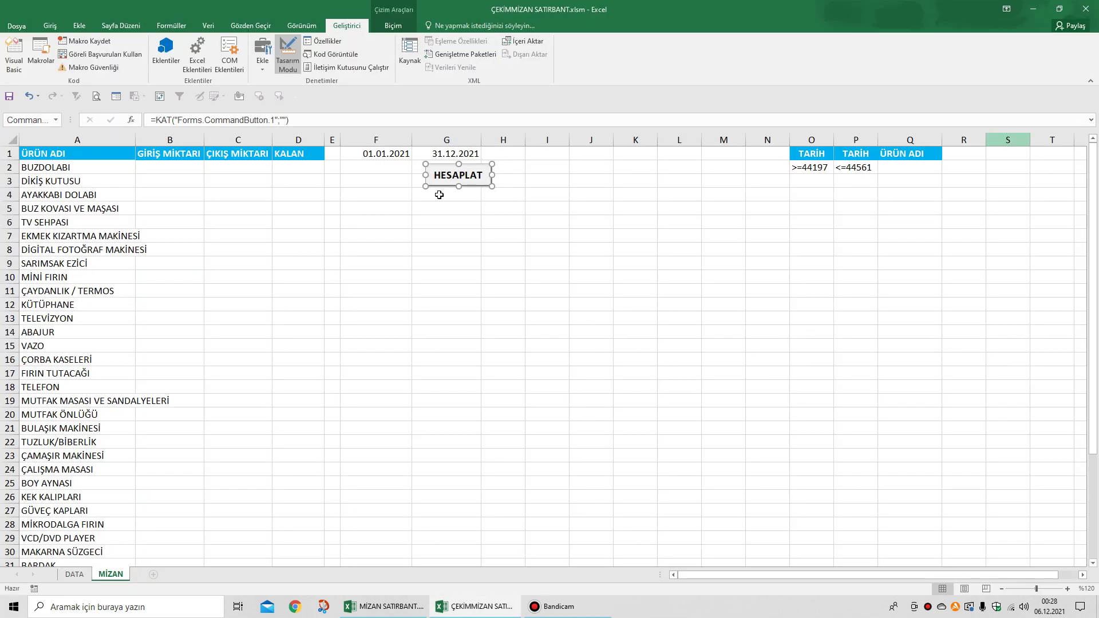
- With design mode turned off, set the end date in G1 to 31.01.2021 and run HESAPLAT to refresh the product list
click(288, 56)
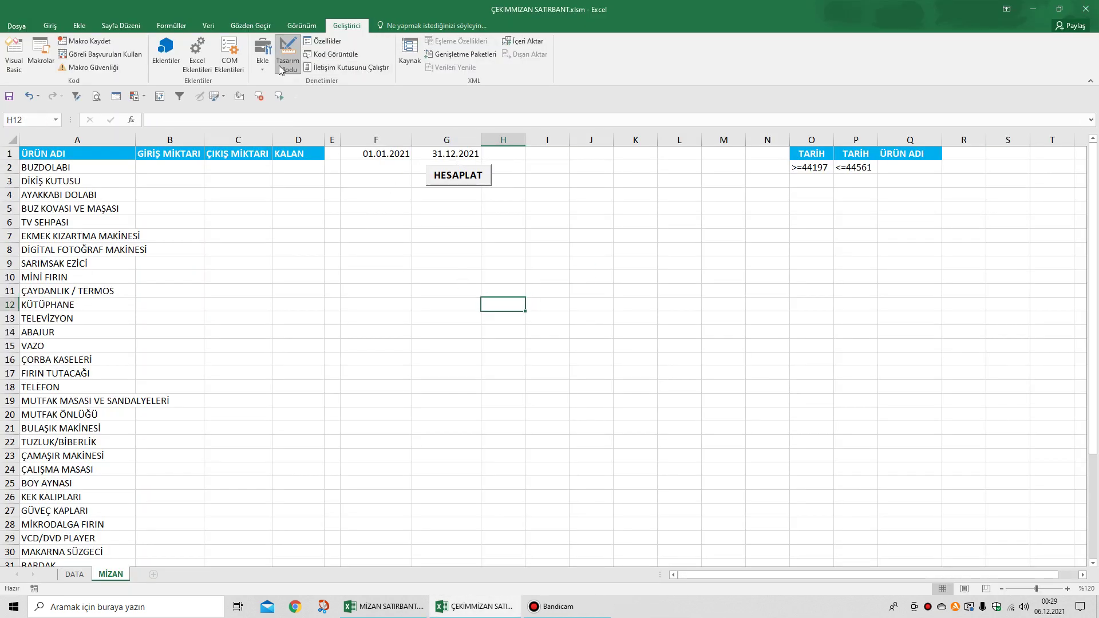
click(457, 154)
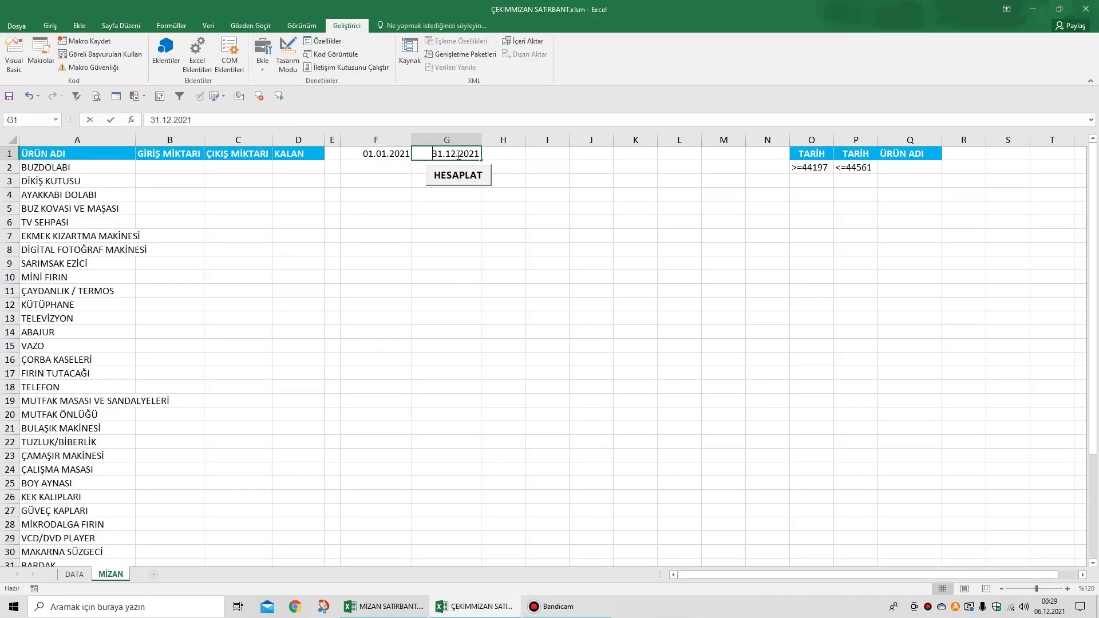
text(31.01.)
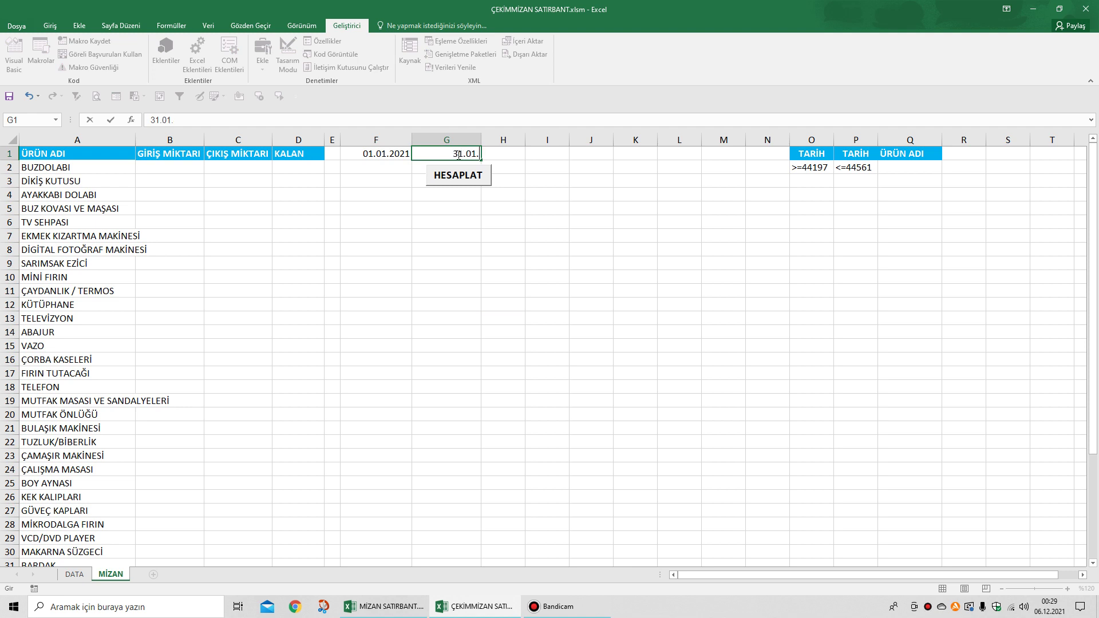
text(2021)
click(571, 252)
click(463, 175)
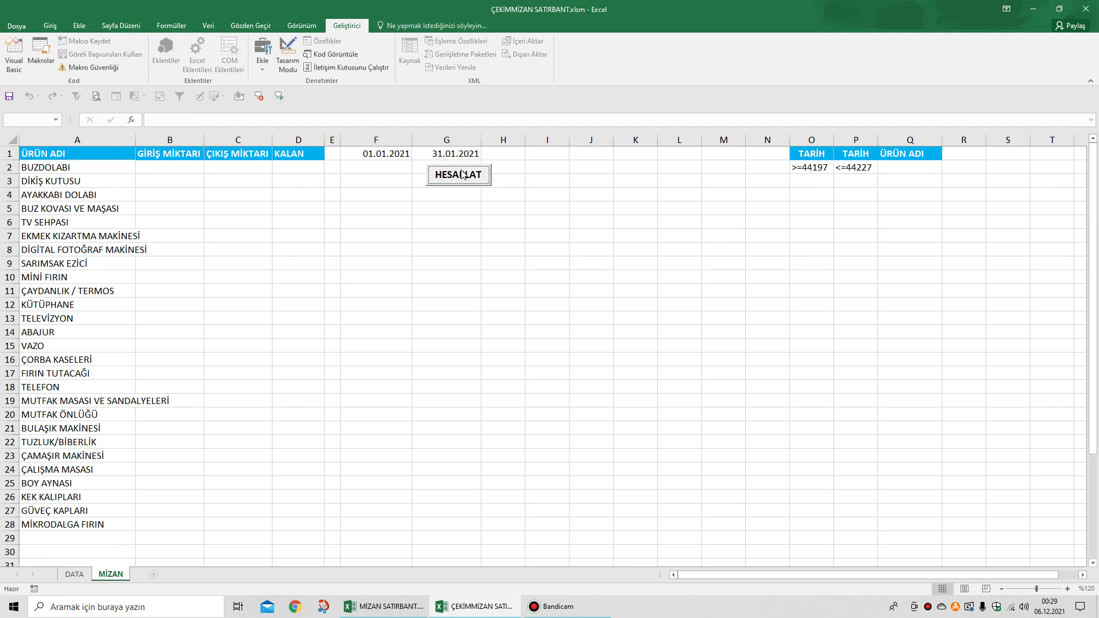
scroll(113, 451, down, 2)
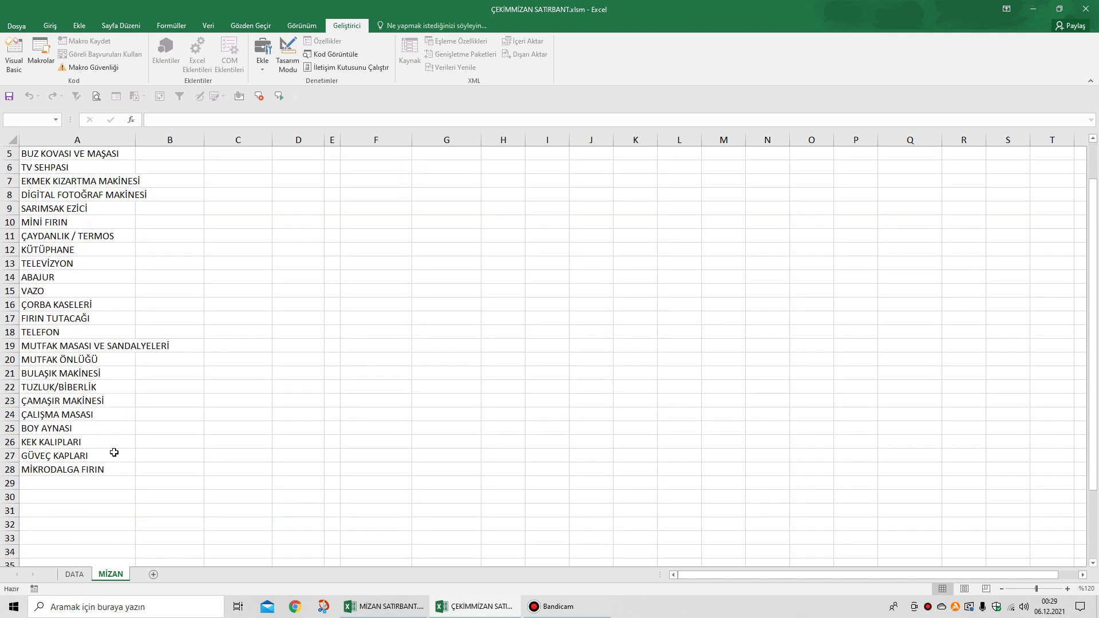
scroll(117, 463, up, 1)
scroll(116, 464, up, 1)
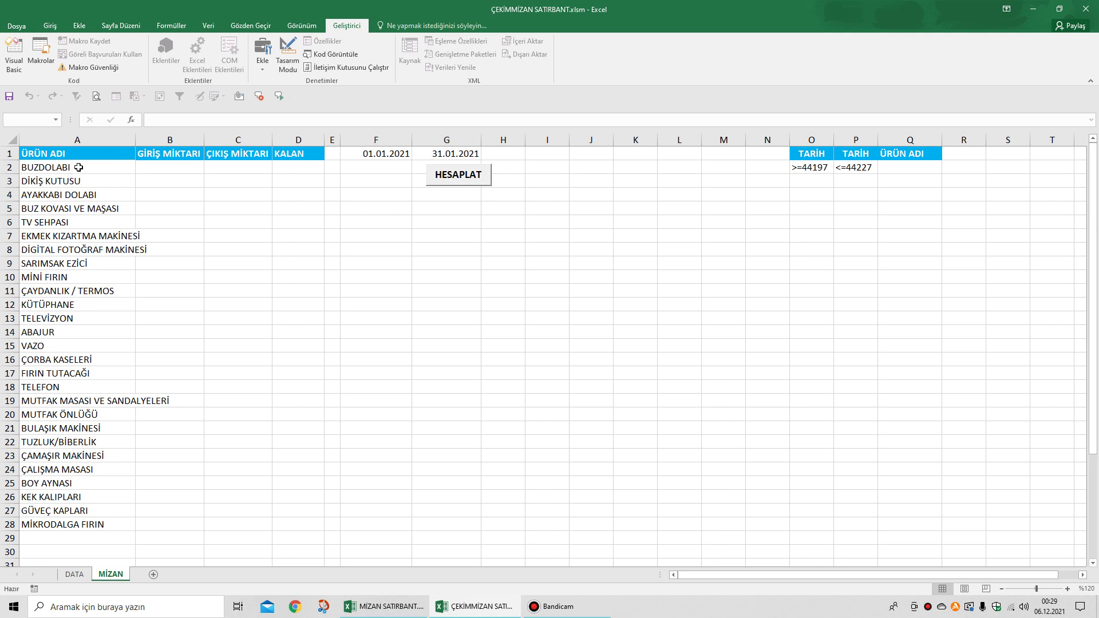
- Widen column A on the MİZAN sheet to give the longer product names more room
drag(78, 167, 57, 522)
click(165, 256)
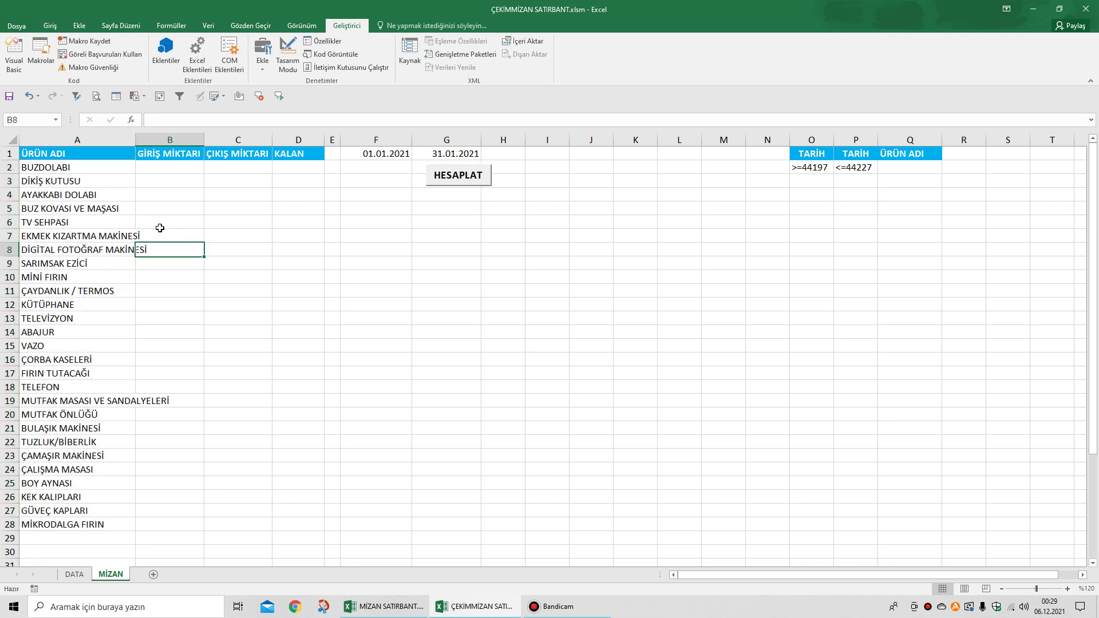
drag(136, 142, 155, 161)
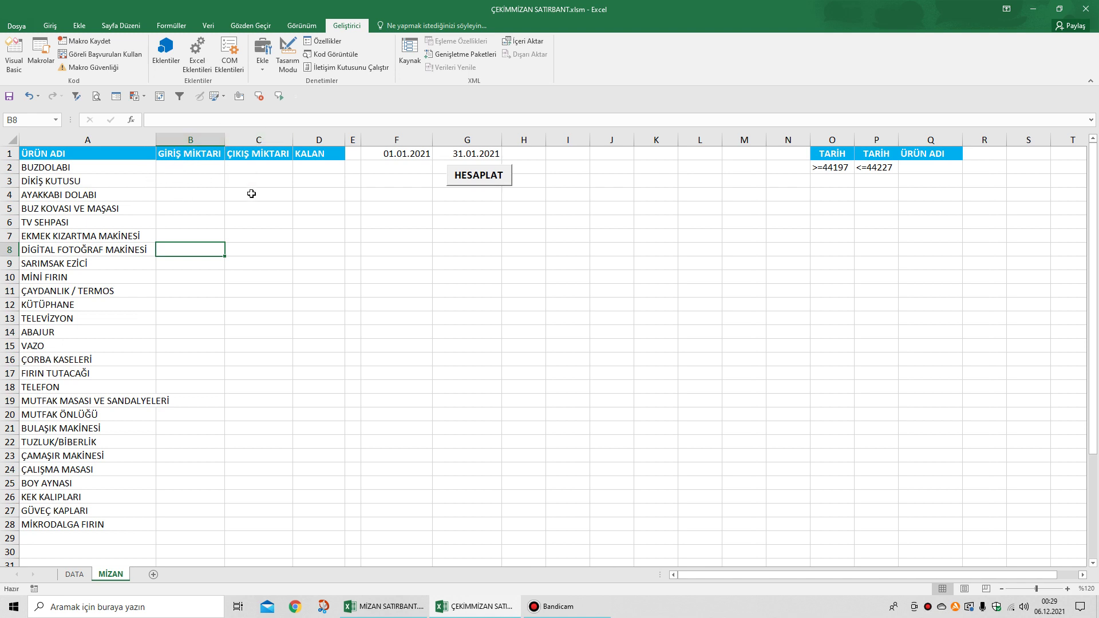
- Start a ÇOKETOPLA formula in B2 of MİZAN with the GİRİŞ MİKTARI column DATA!C:C as the sum range
click(198, 170)
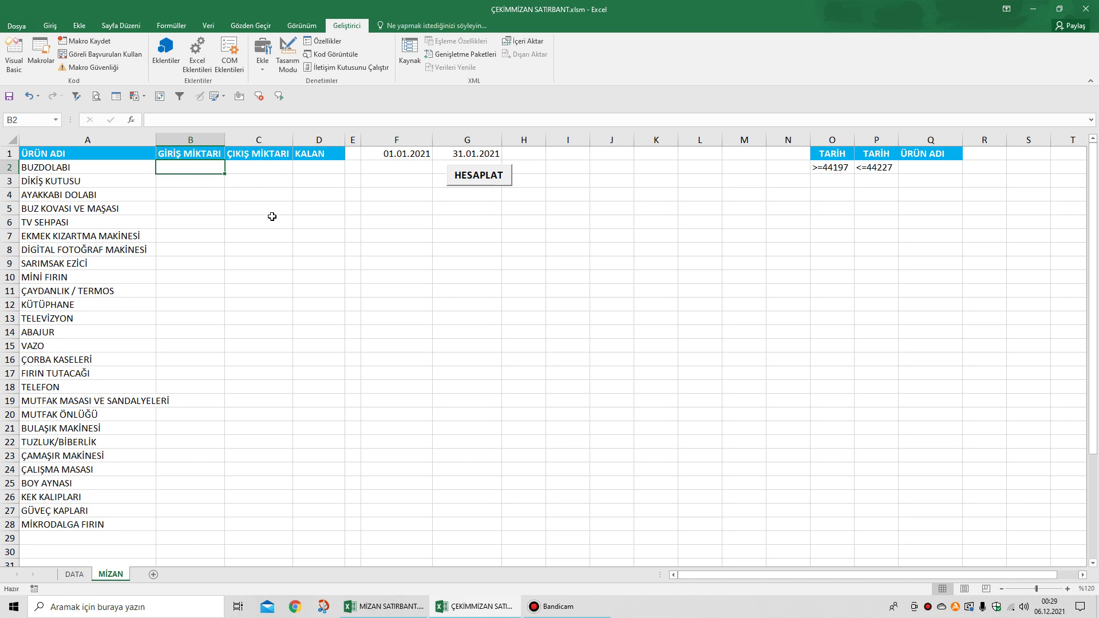
text(=ÇOK)
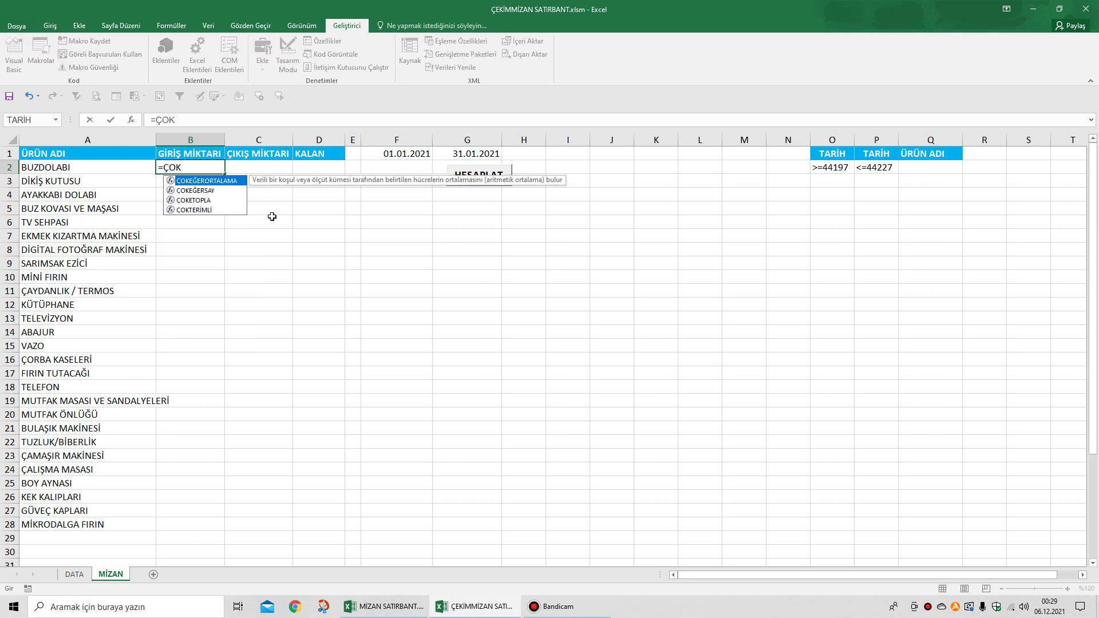
text(E)
double_click(201, 201)
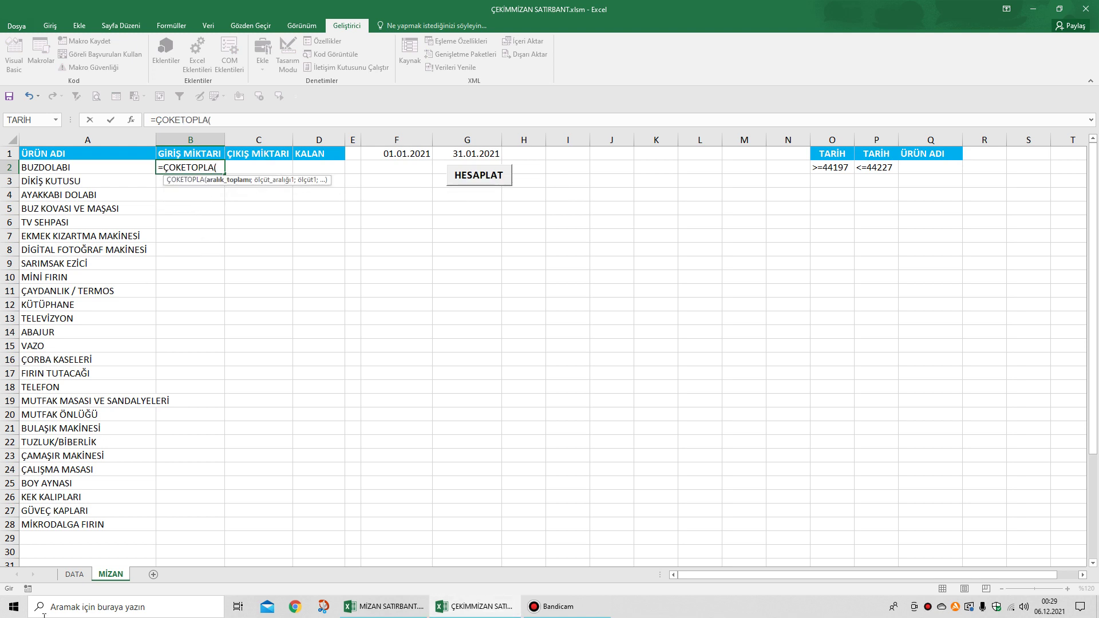
click(74, 574)
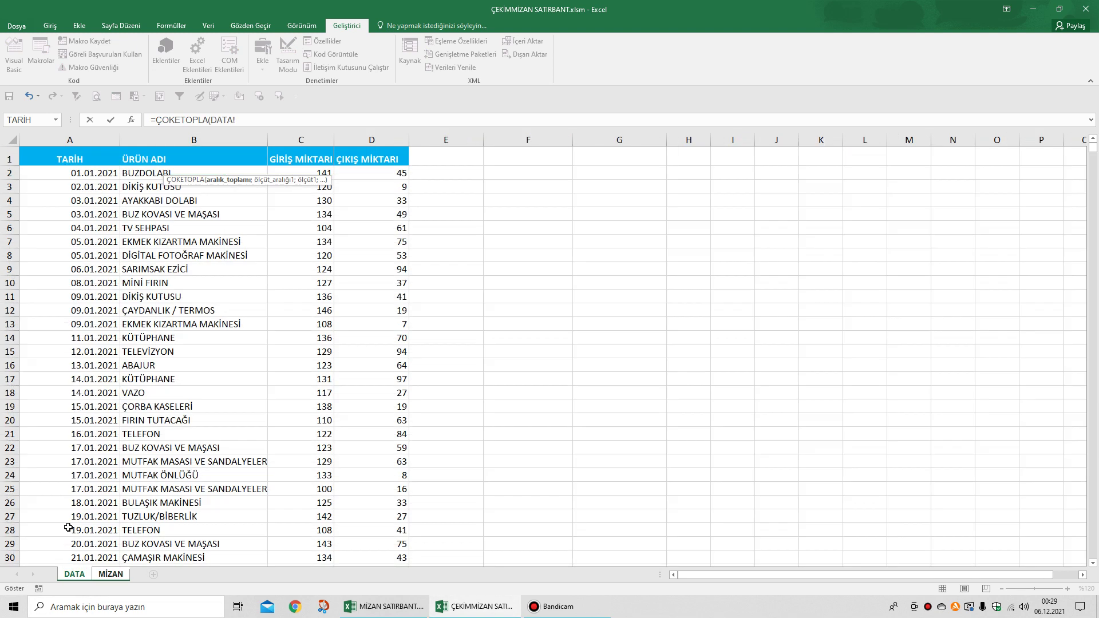
click(302, 138)
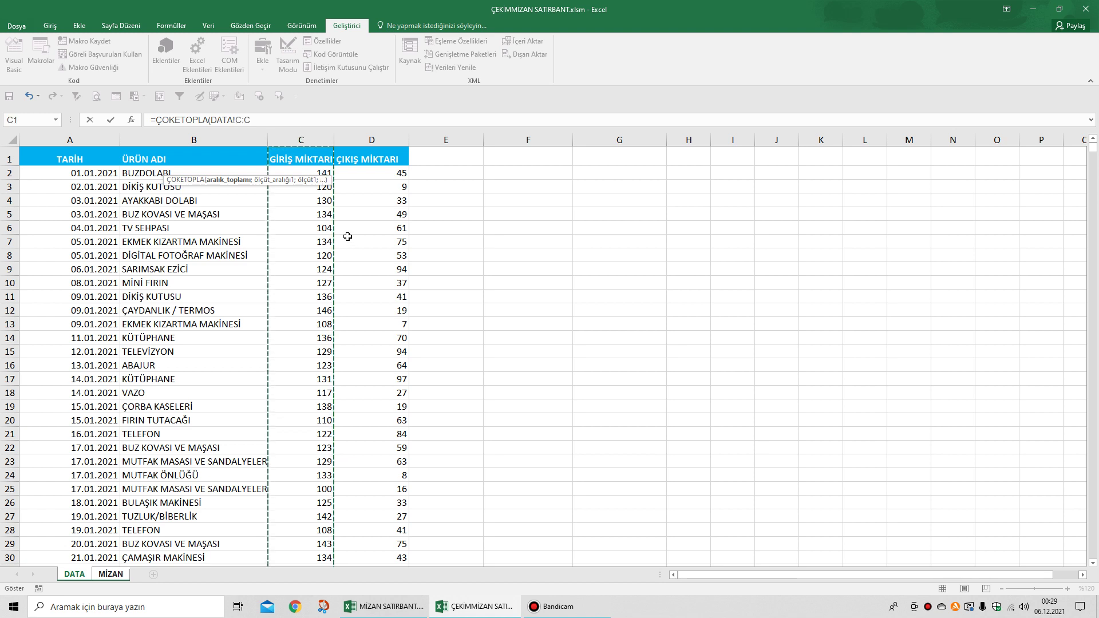
text(;)
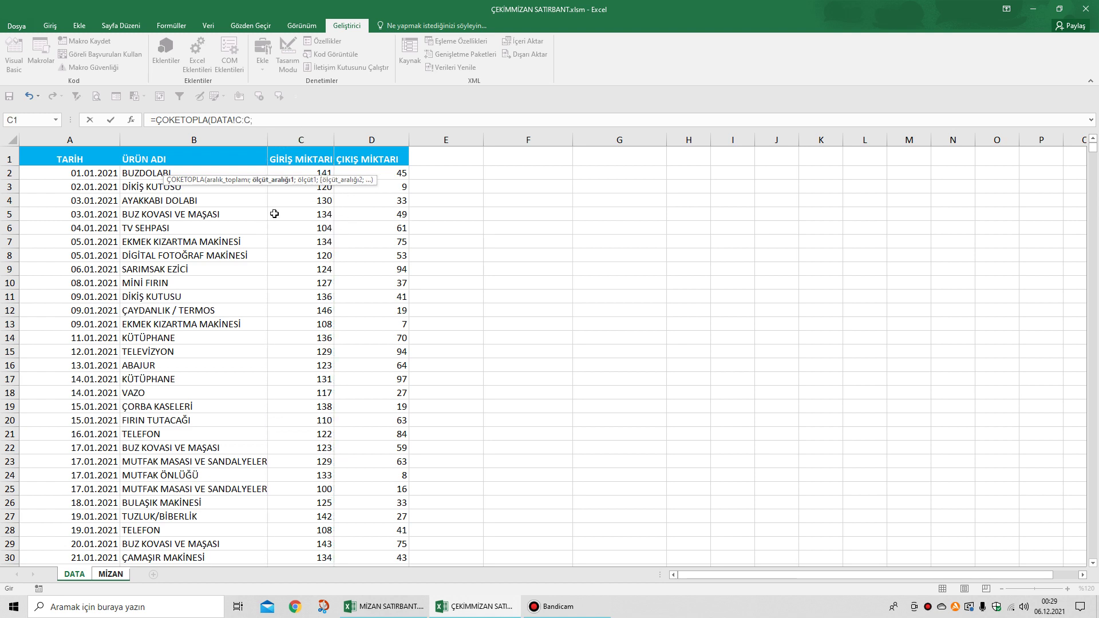
- Add the first criterion to the formula: DATA!A:A with ">="&MİZAN!$F$1, using an absolute reference to the start date
click(96, 139)
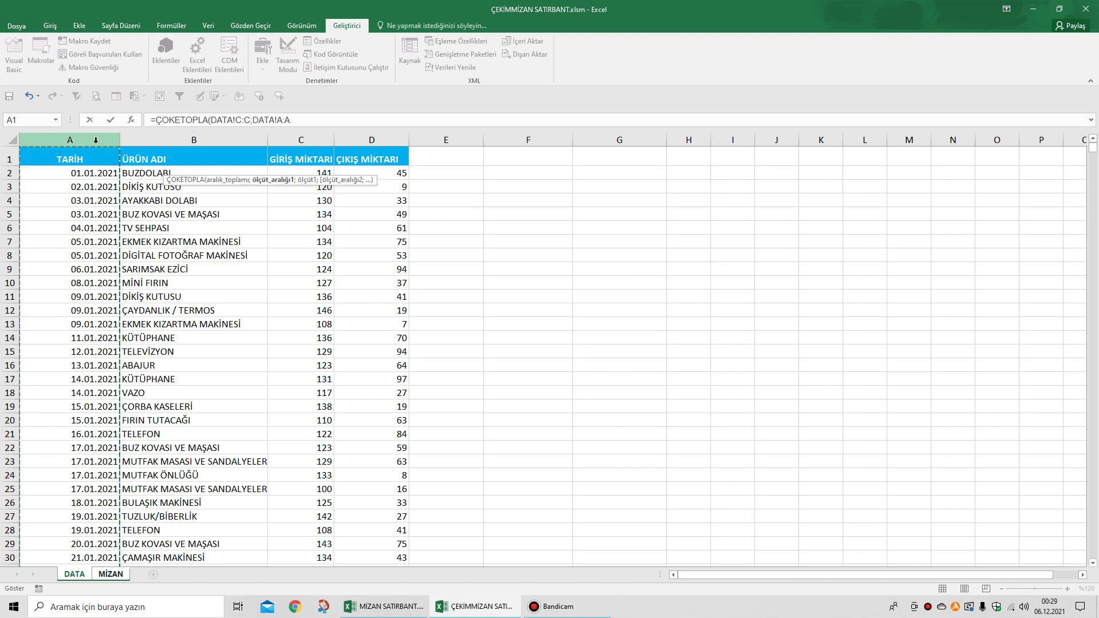
text(;">="&)
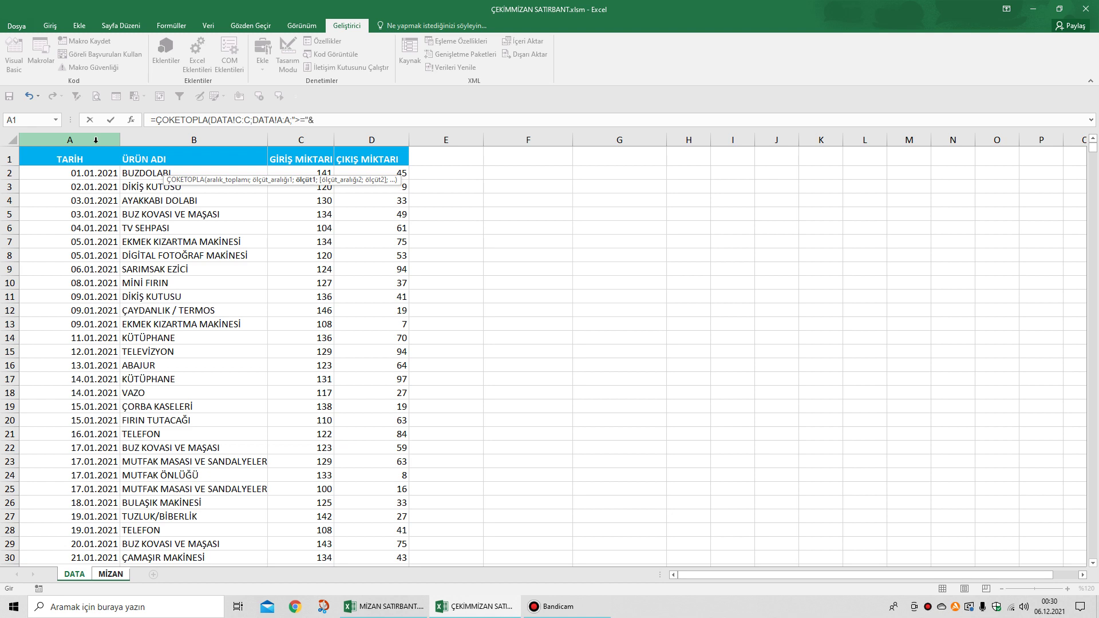
click(109, 575)
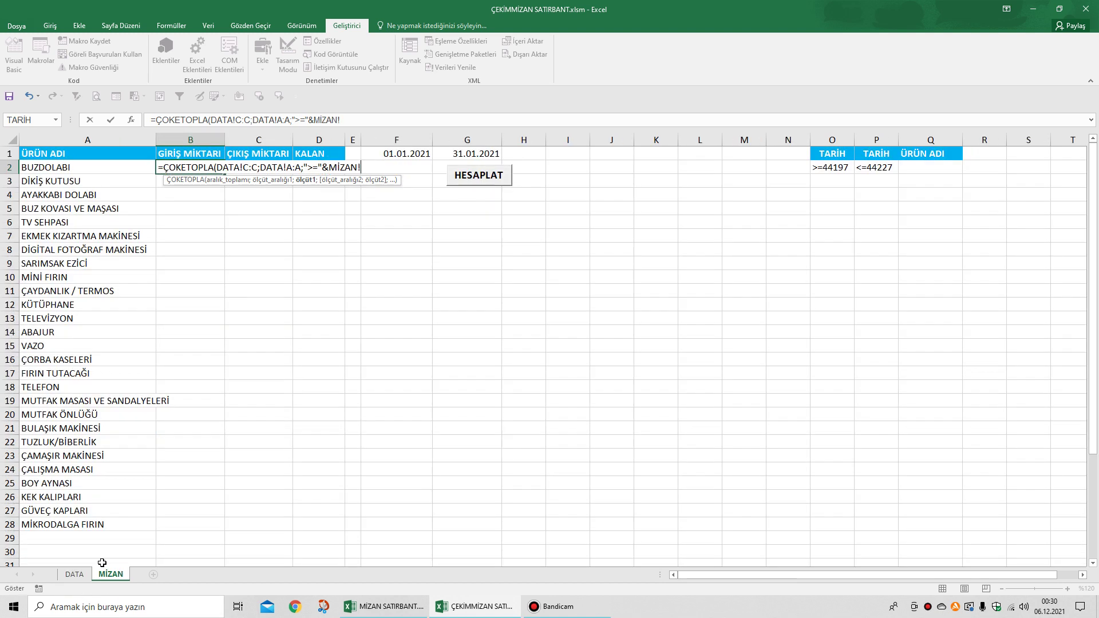
click(404, 156)
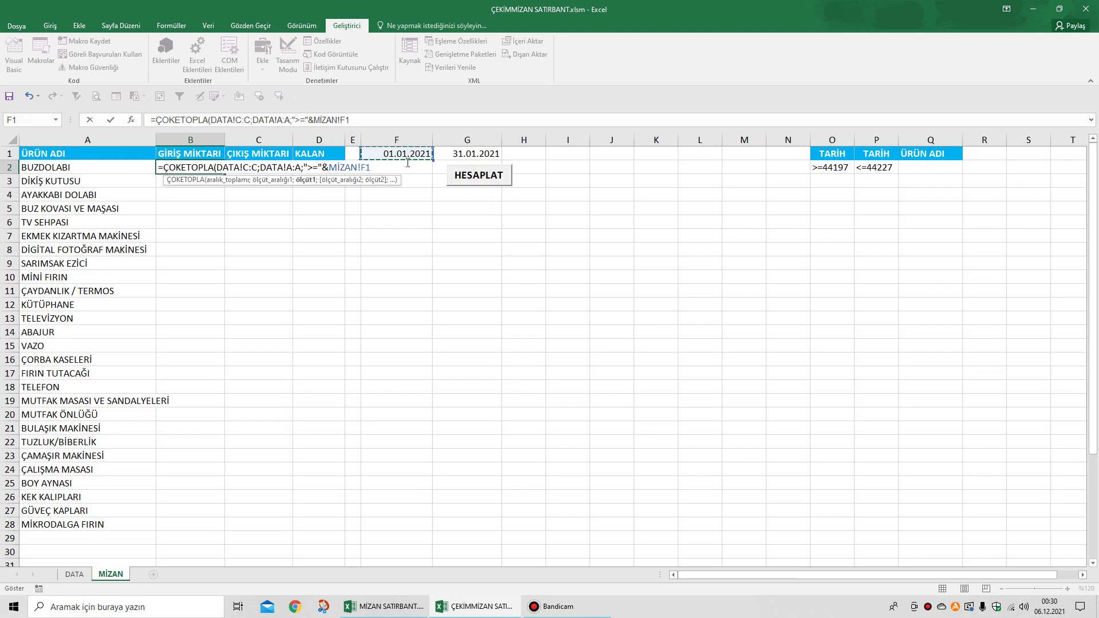
key(F4)
text(;)
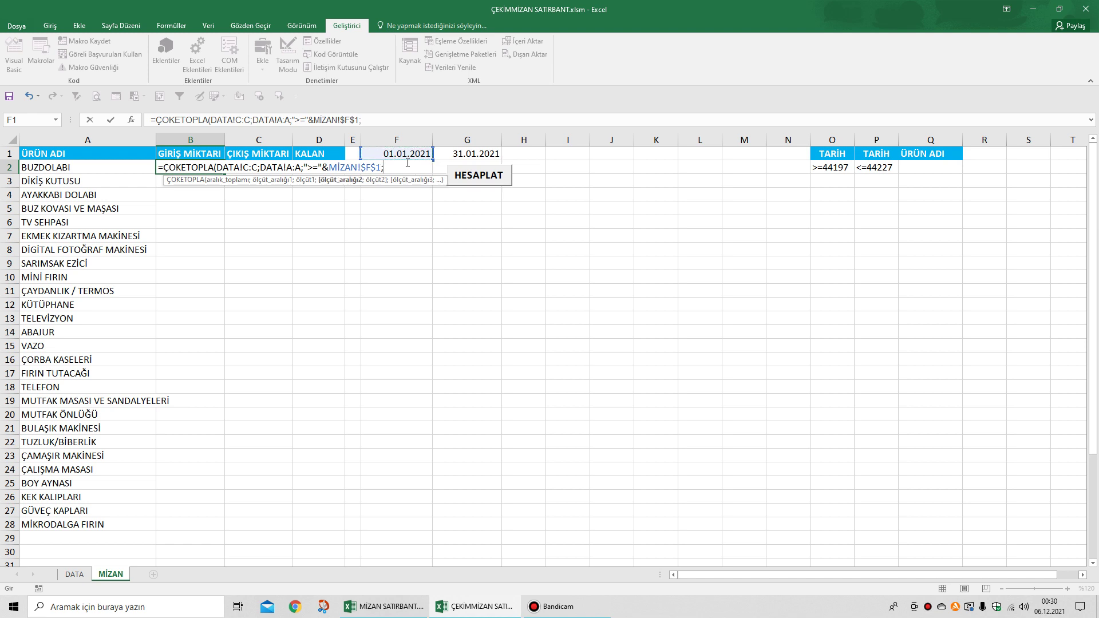
- Add the second criterion to the formula: DATA!A:A with "<="&MİZAN!$G$1, using an absolute reference to the end date
click(77, 574)
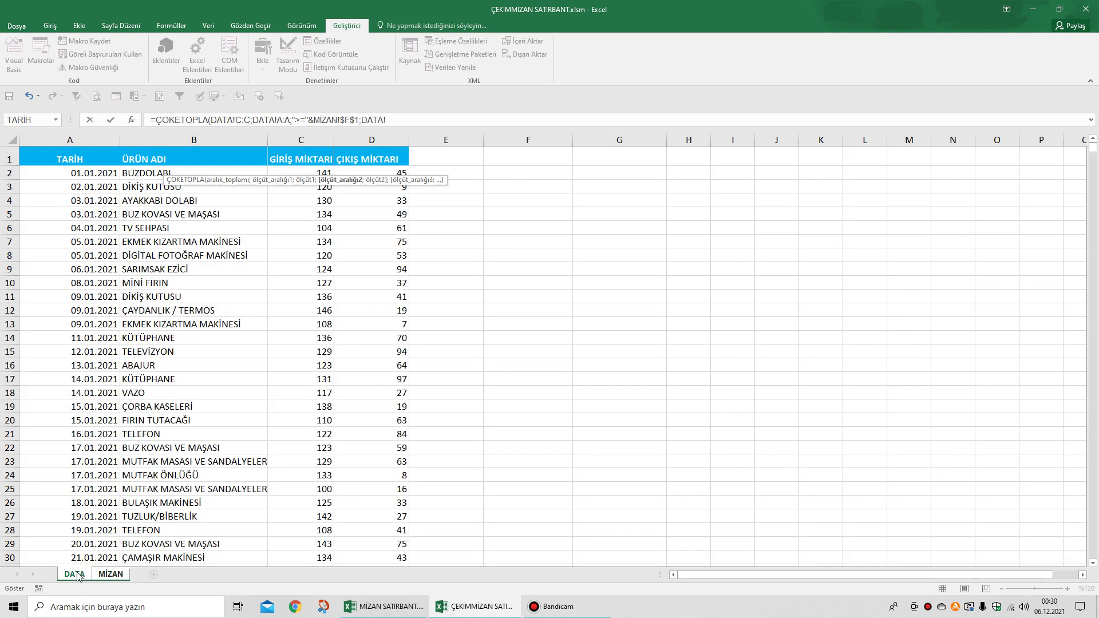
click(83, 140)
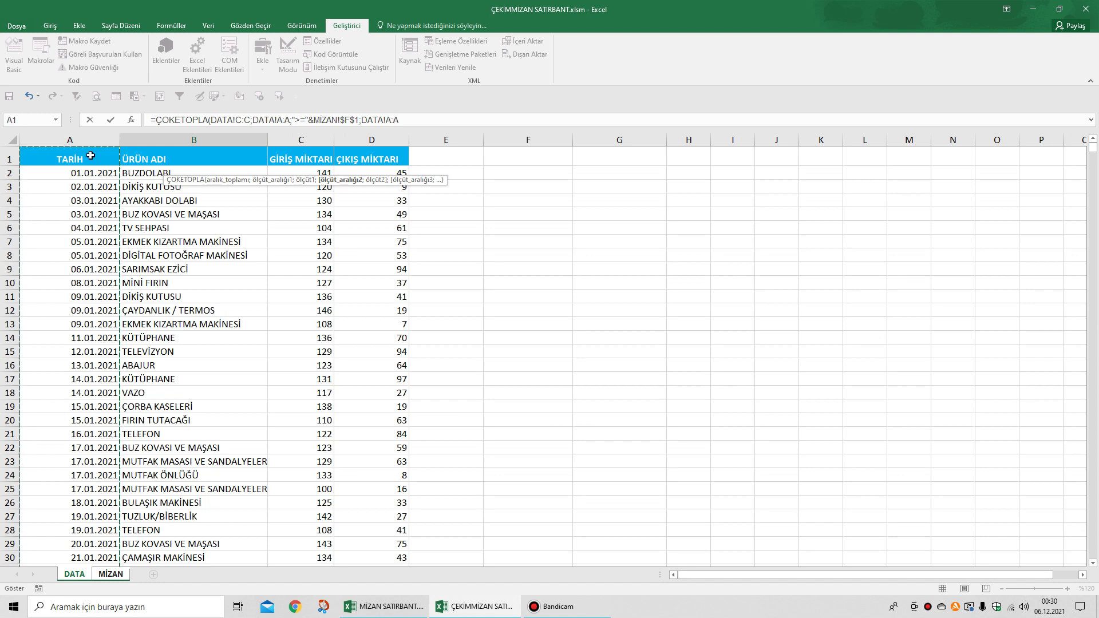
text(;"<="&)
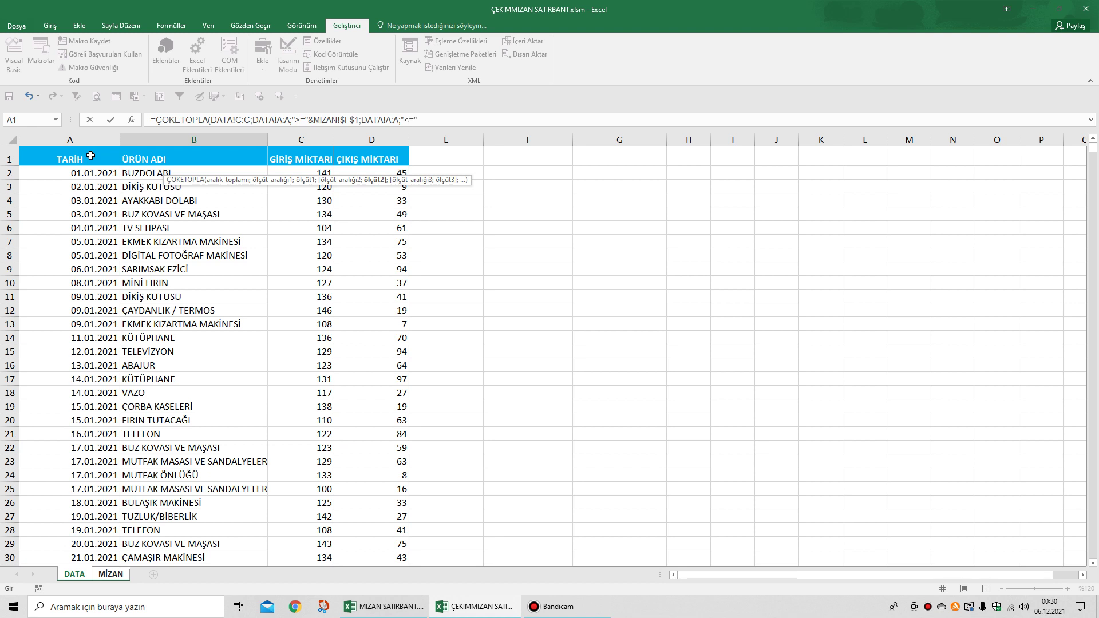
click(111, 573)
click(478, 155)
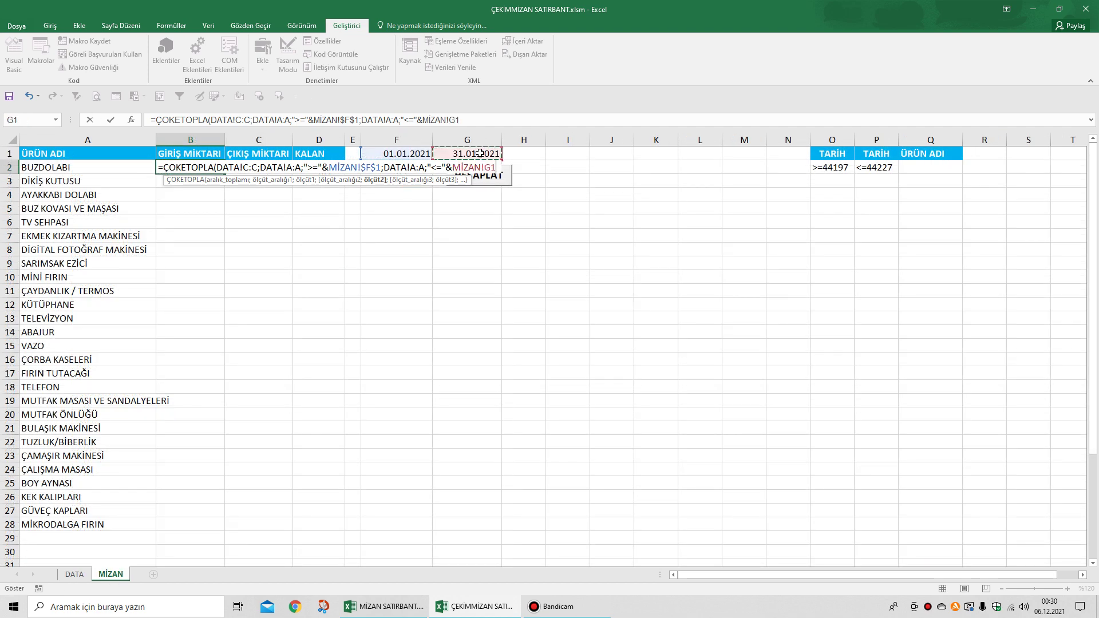
key(F4)
text(;)
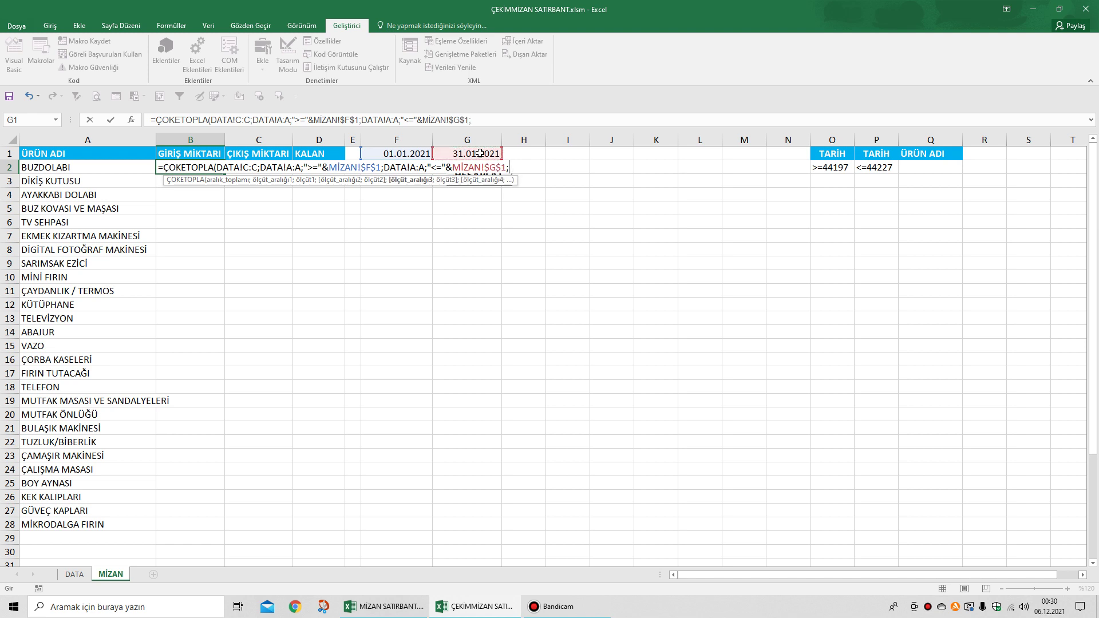
- Add the product criterion DATA!B:B matching MİZAN!A2 and complete the ÇOKETOPLA formula
click(75, 574)
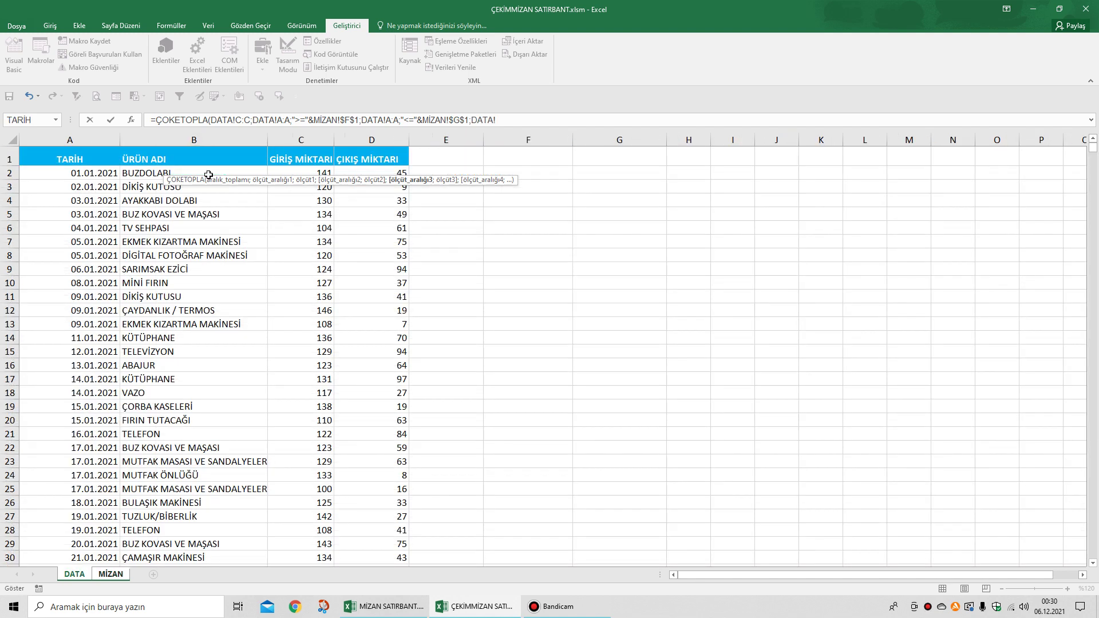
click(211, 141)
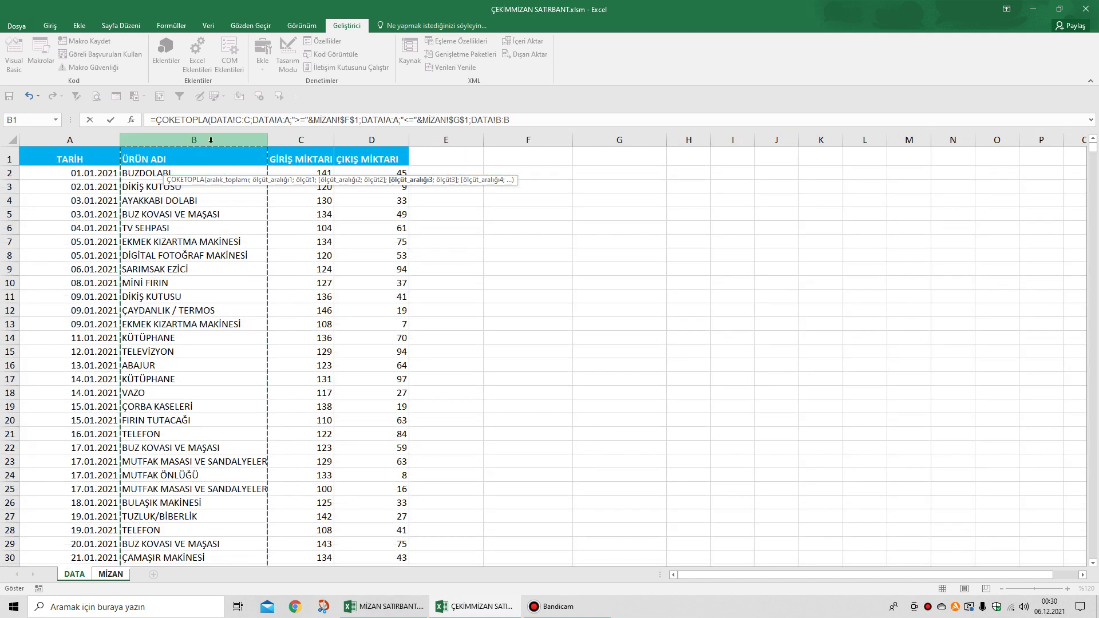
text(;)
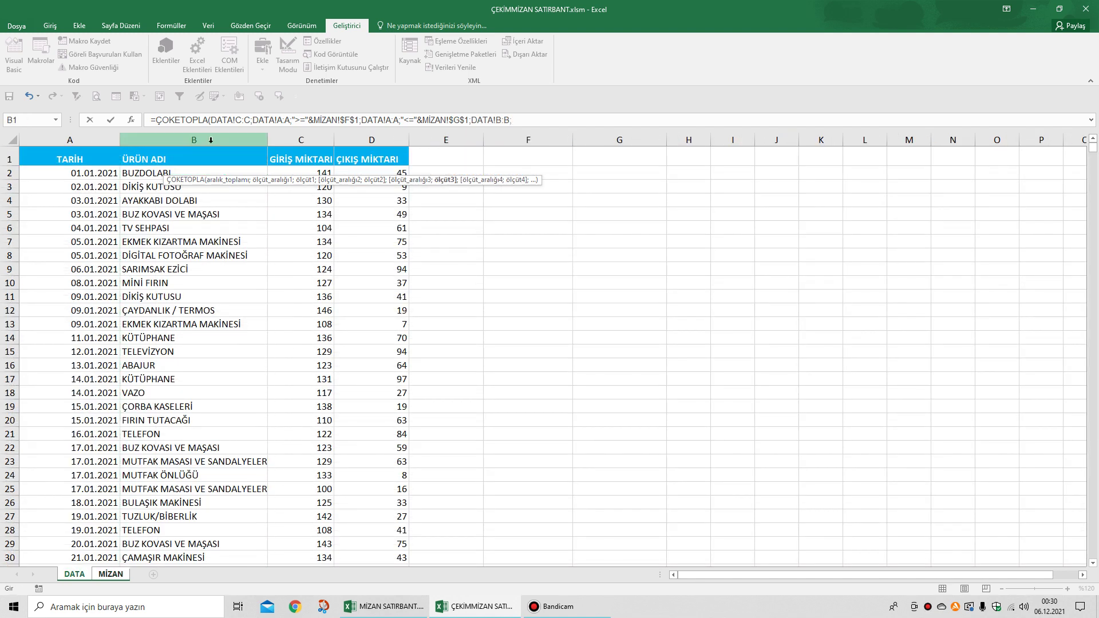
click(112, 575)
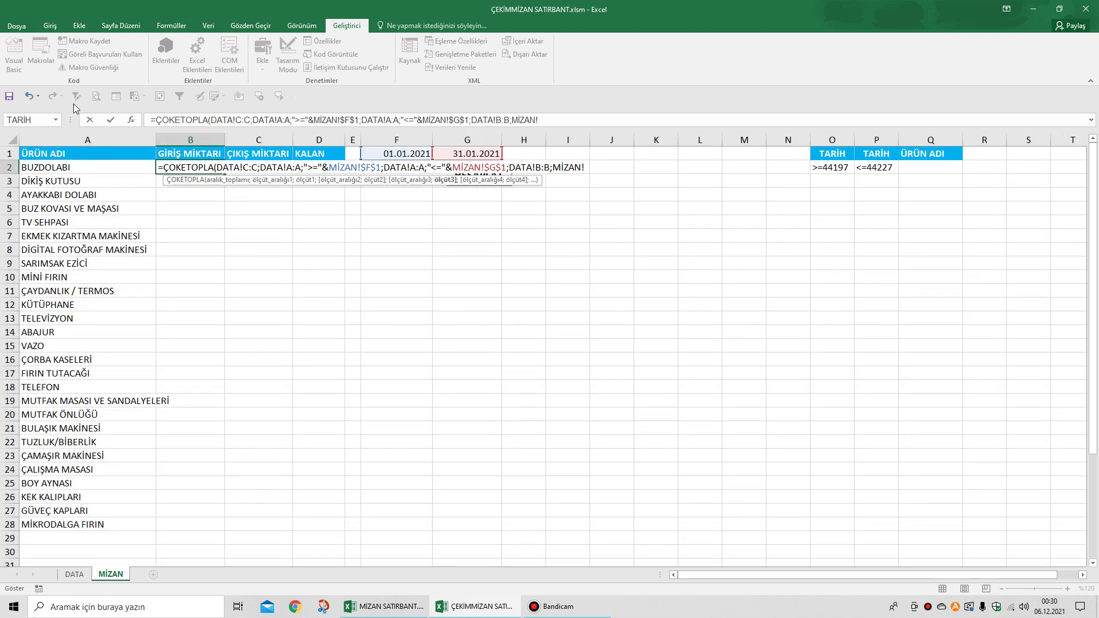
click(63, 168)
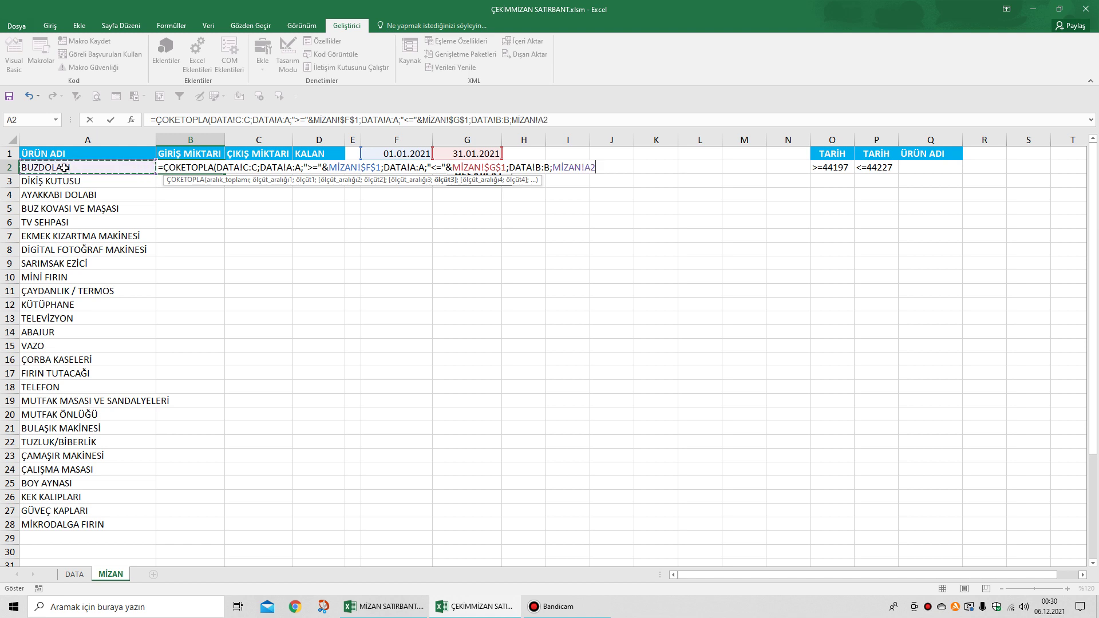
key(Tab)
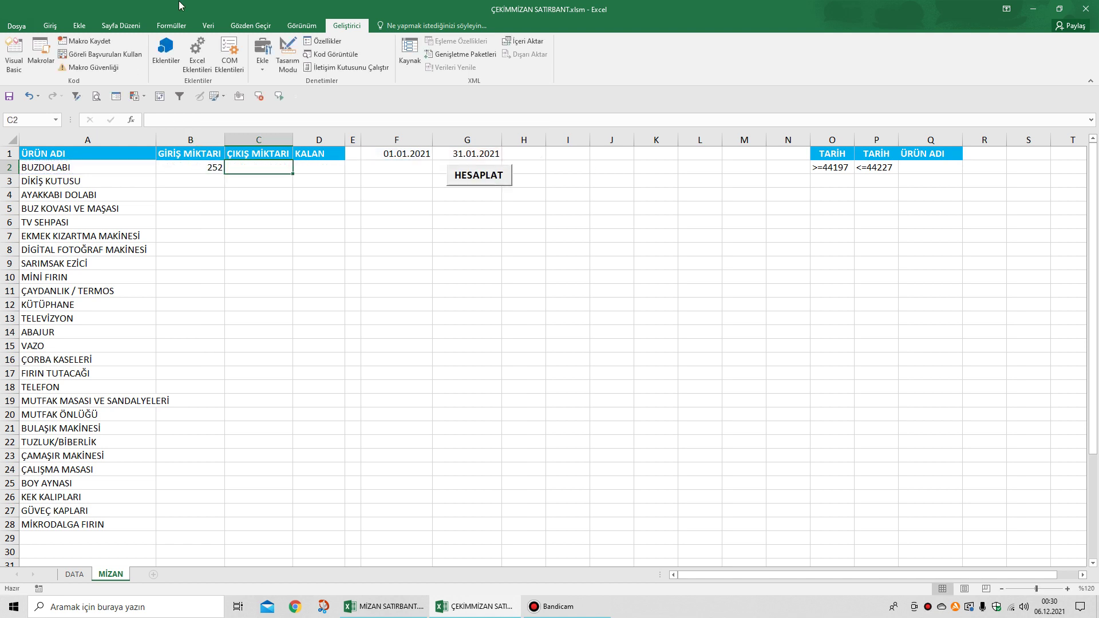
- Make the criteria ranges in B2's formula absolute: both date ranges as DATA!$A:$A and the product range as DATA!$B:$B
click(207, 163)
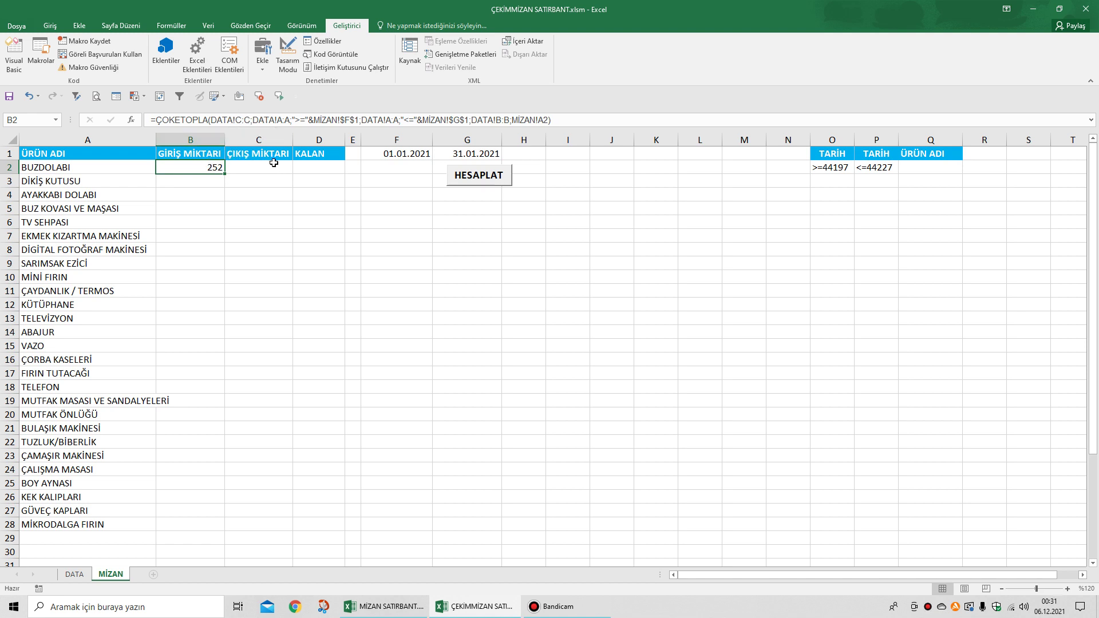
click(283, 118)
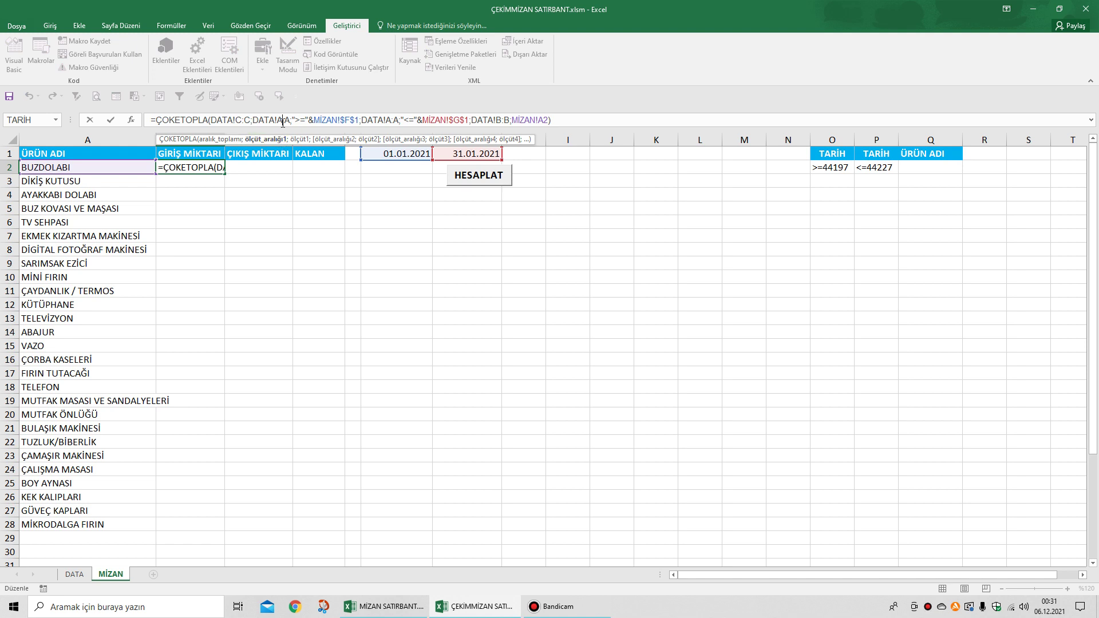
key(F4)
click(398, 120)
key(F4)
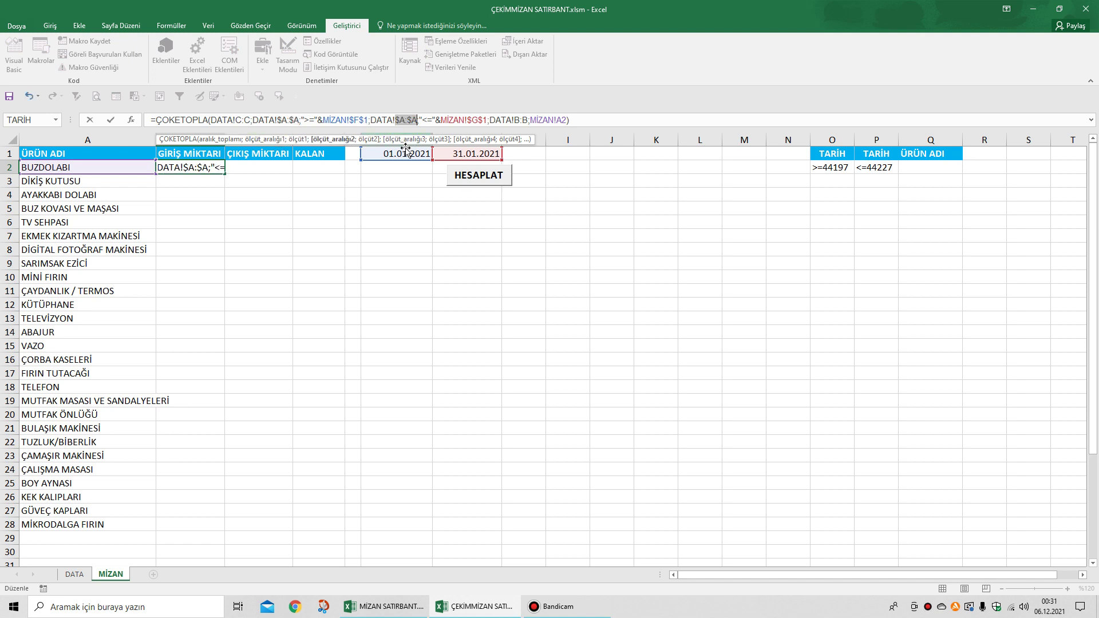
click(519, 121)
key(F4)
- Lock only the column of the product criterion in B2's ÇOKETOPLA formula as MİZAN!$A2 and commit the formula
click(572, 121)
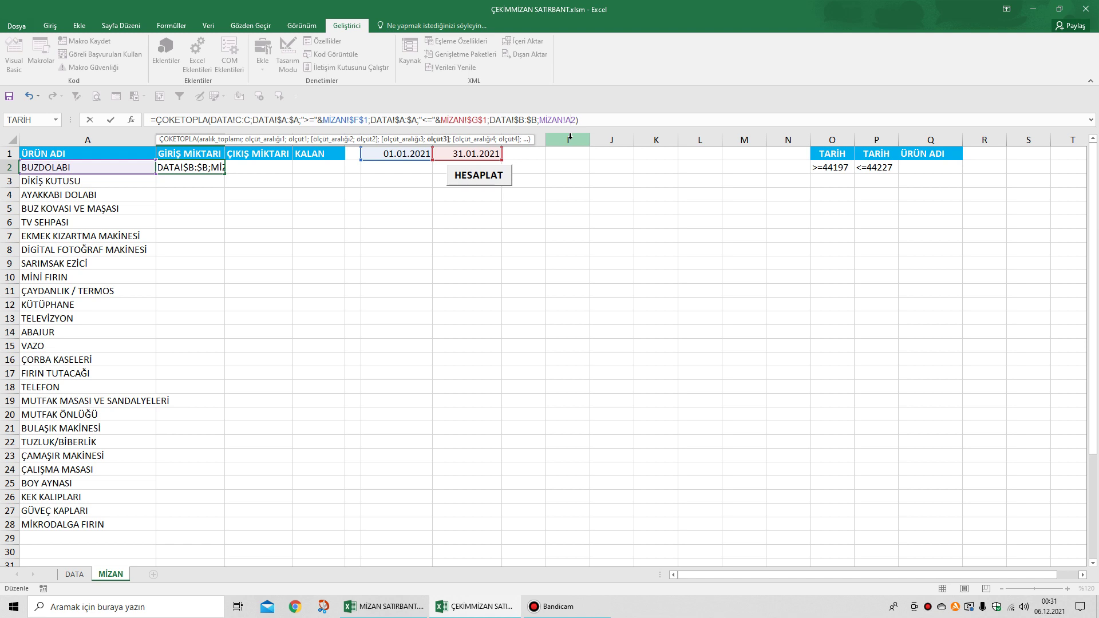
key(F4)
key(F4)
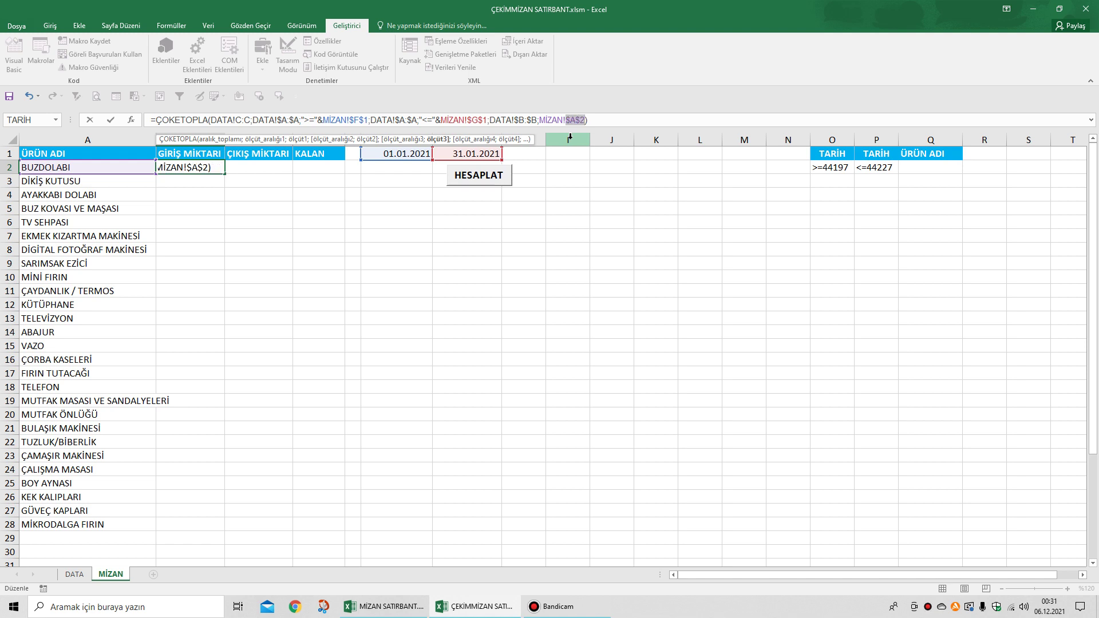
key(F4)
key(Tab)
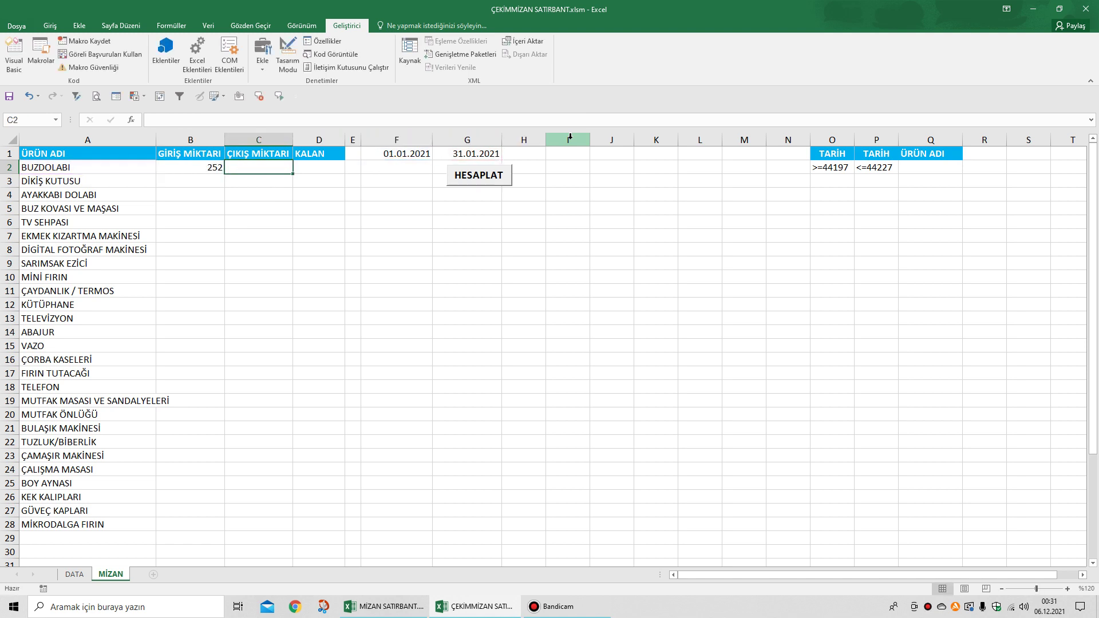
- Copy the GİRİŞ MİKTARI formula from B2 into C2, and fill both columns down to row 68
click(215, 166)
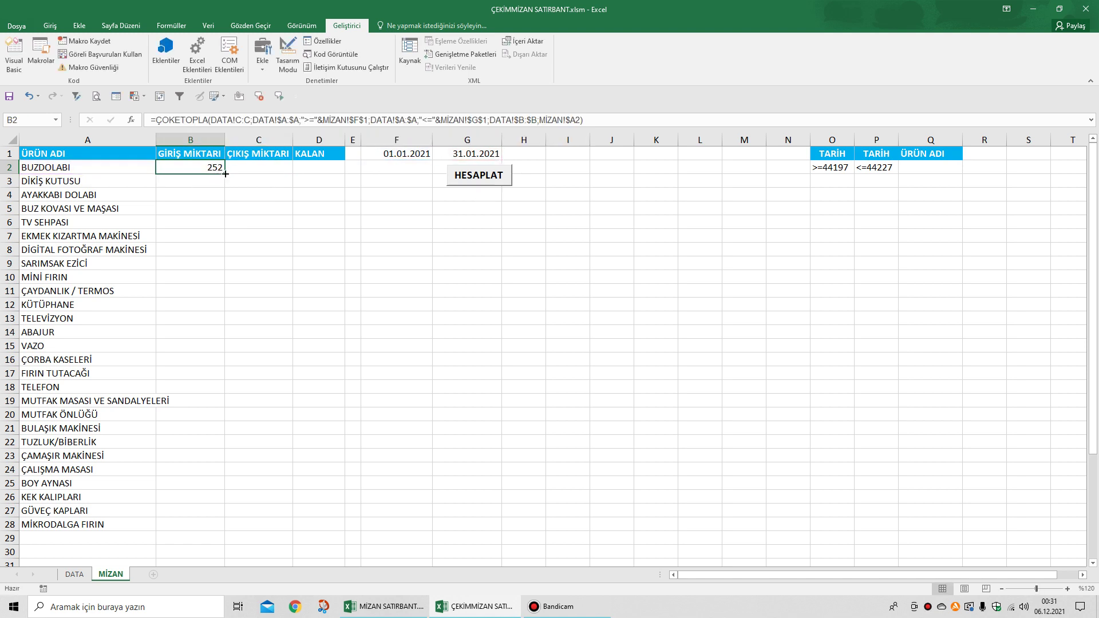
drag(226, 174, 293, 176)
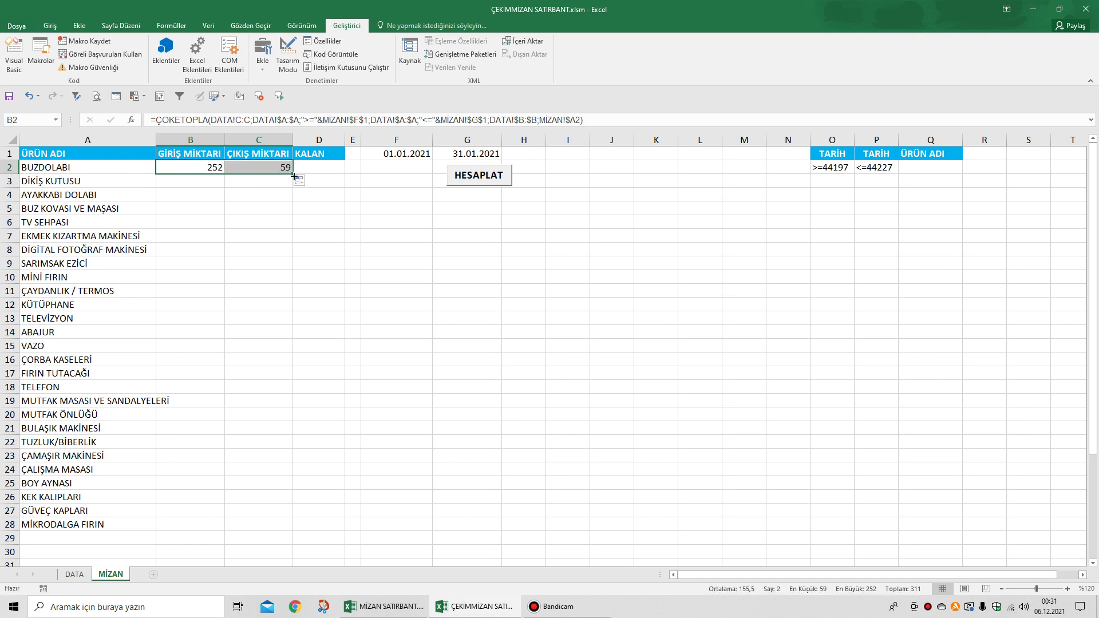
click(289, 178)
drag(219, 171, 277, 343)
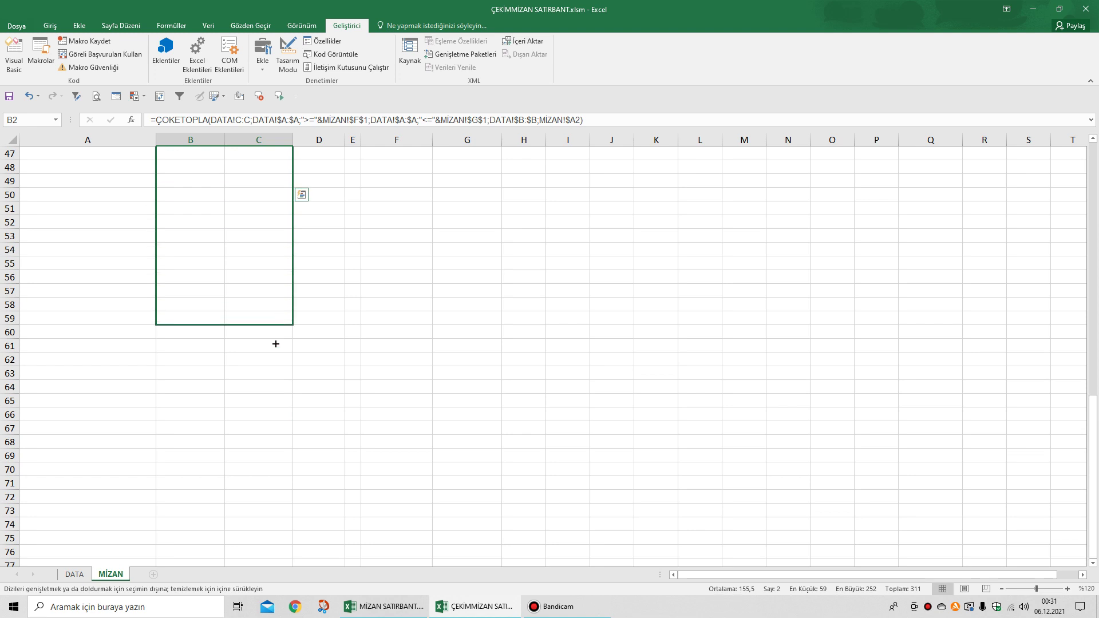
drag(257, 446, 254, 444)
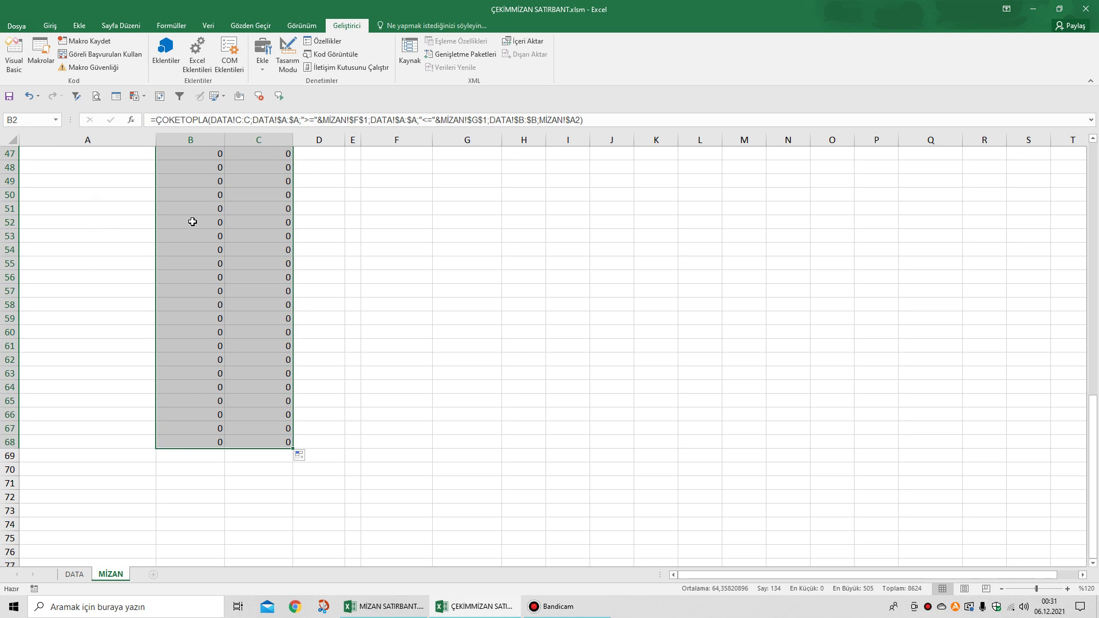
scroll(200, 223, up, 7)
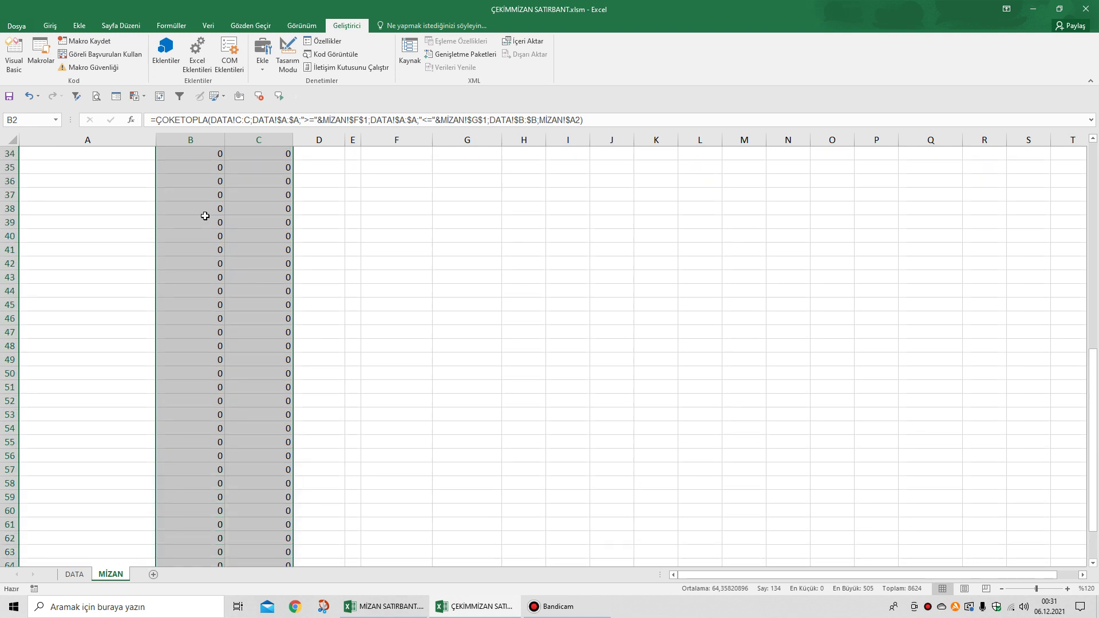
scroll(213, 214, up, 4)
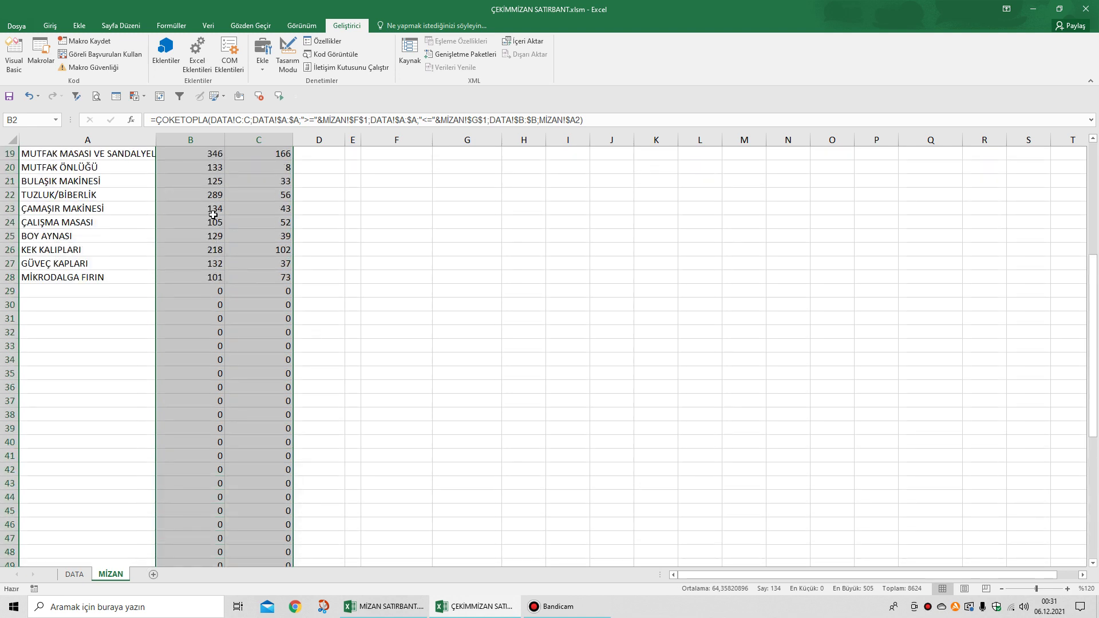
- Wrap B2's ÇOKETOPLA in an EĞER function that returns "" when A2="" and otherwise calculates the sum
click(153, 119)
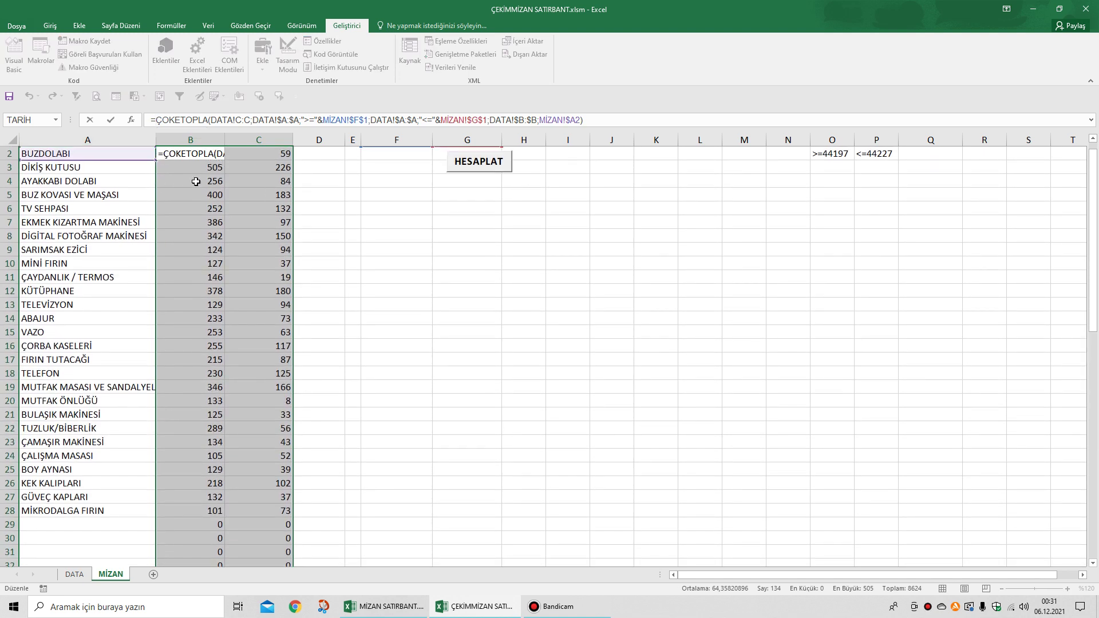
text(EĞE)
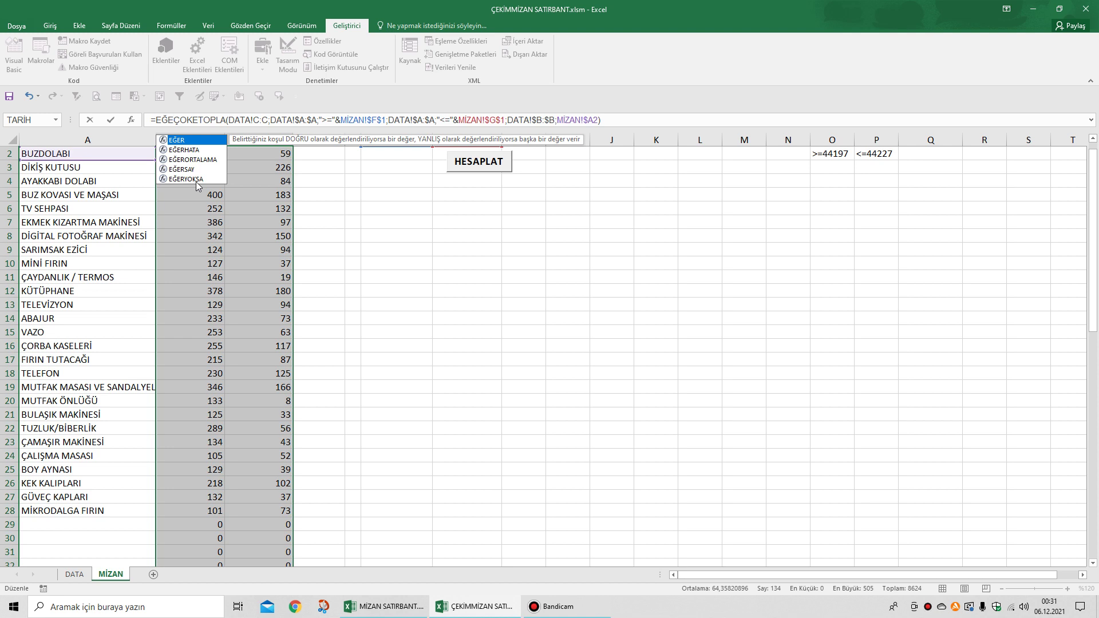
key(Tab)
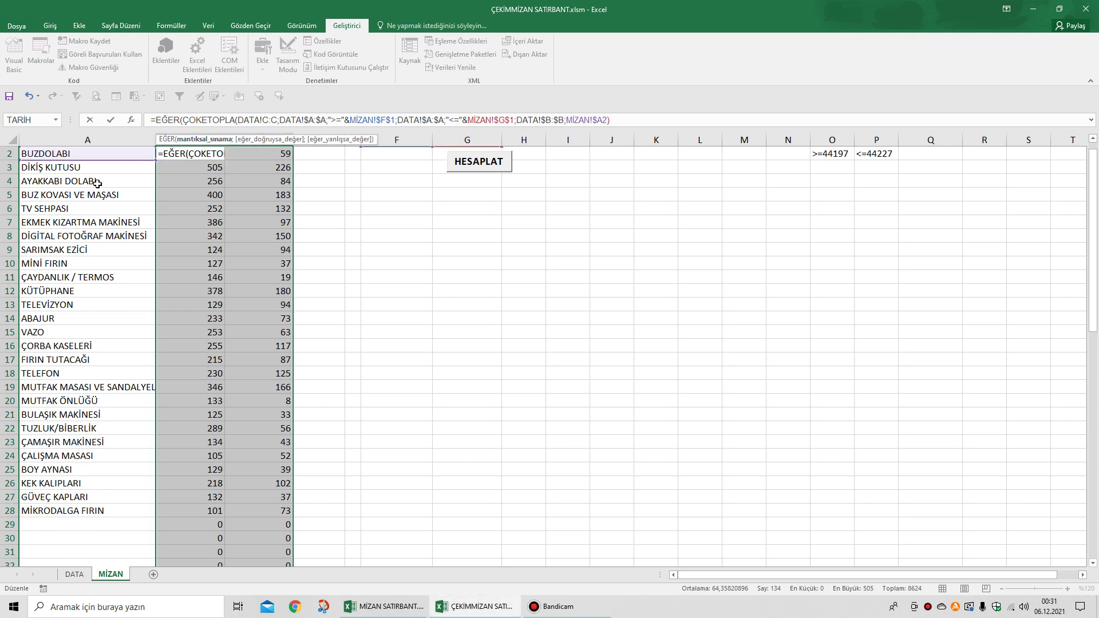
click(66, 153)
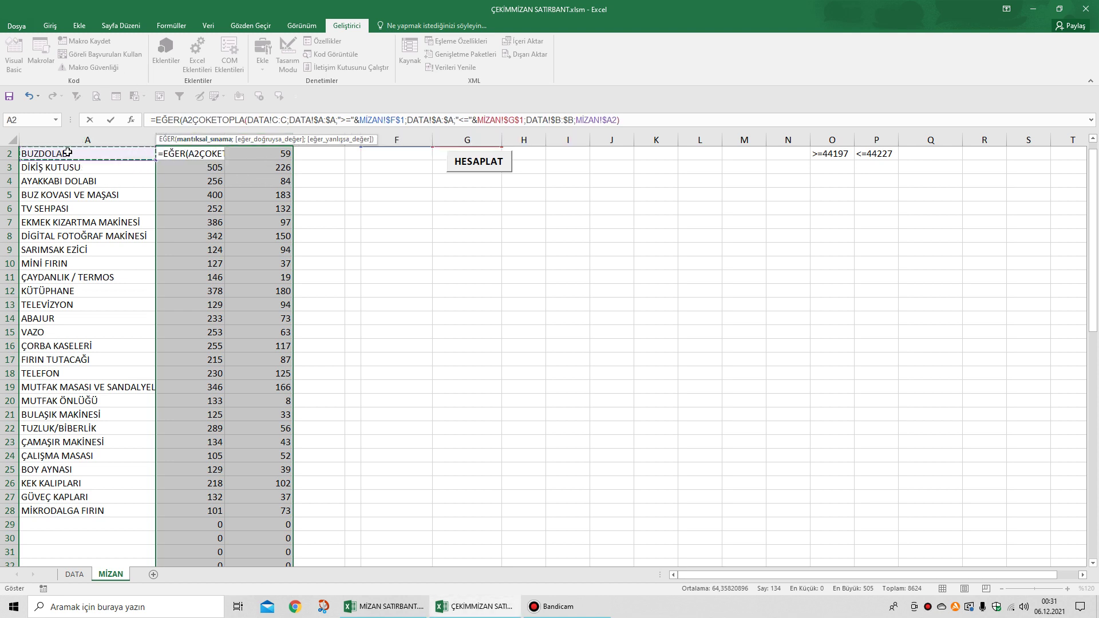
text(=)
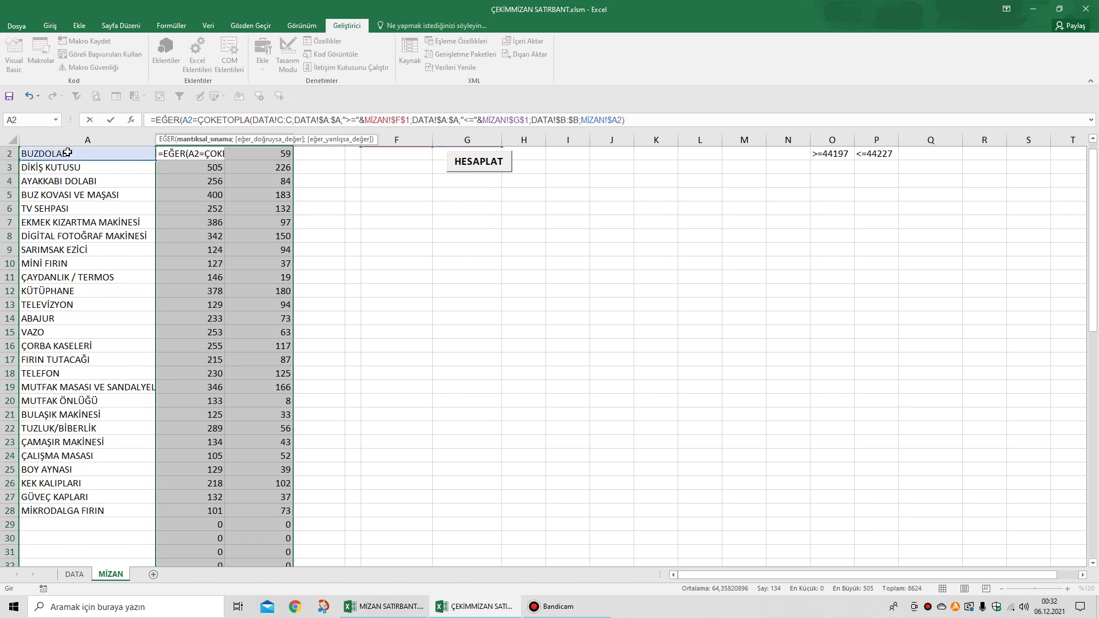
text("")
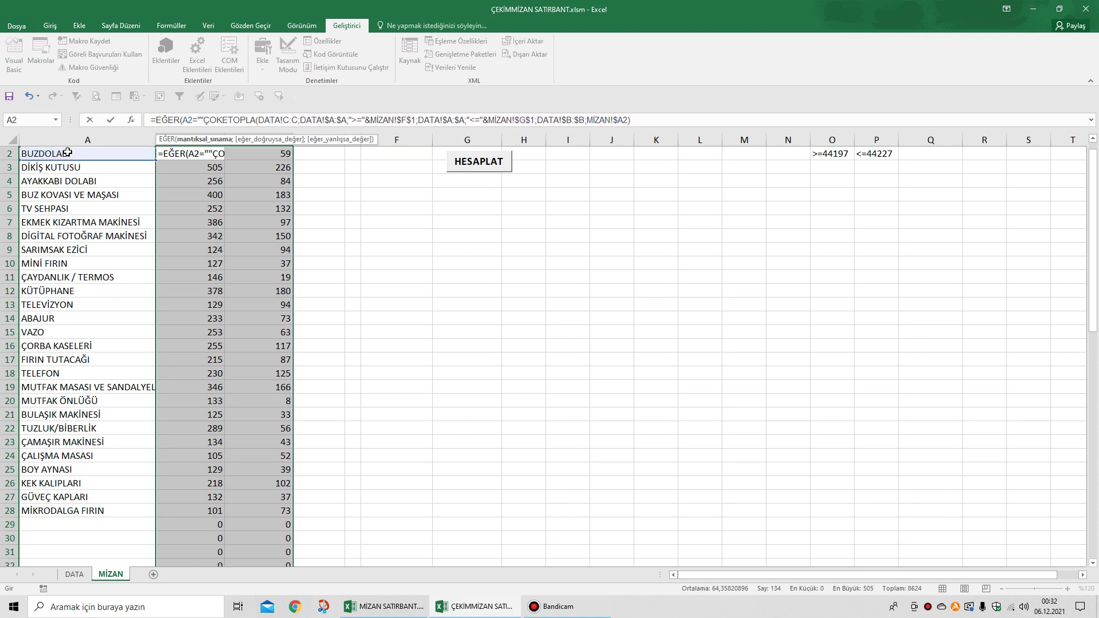
text(;"")
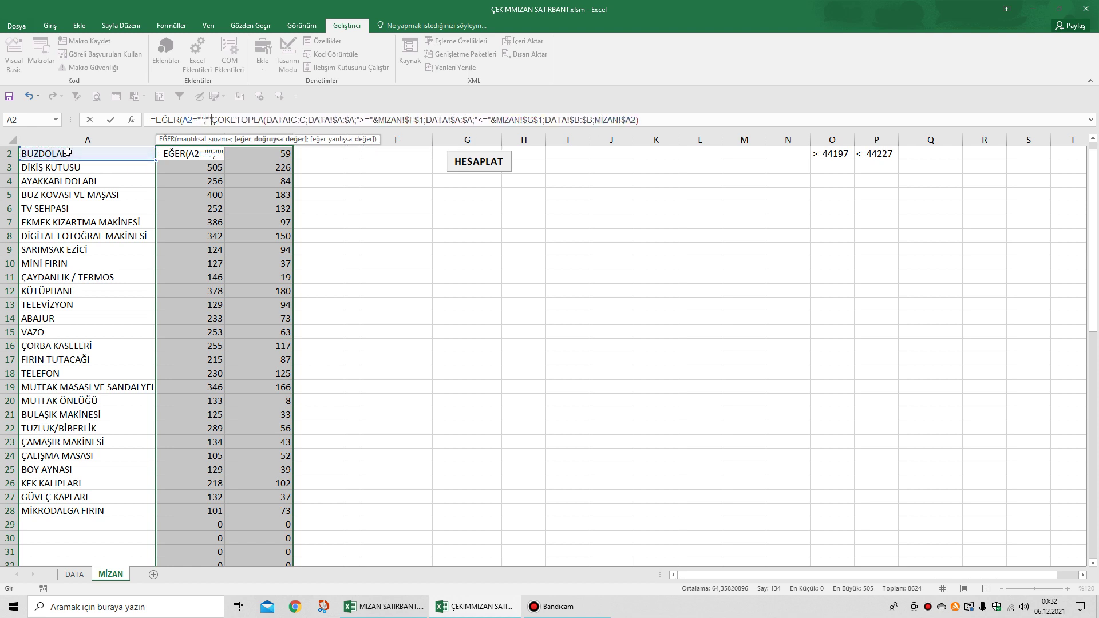
text(;)
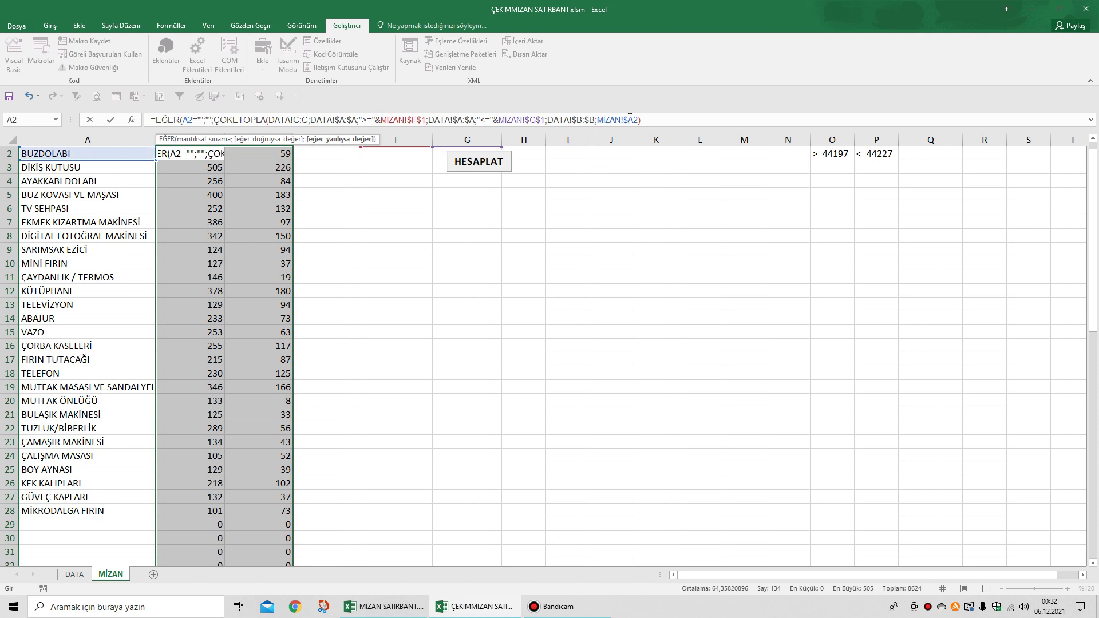
click(662, 122)
click(662, 123)
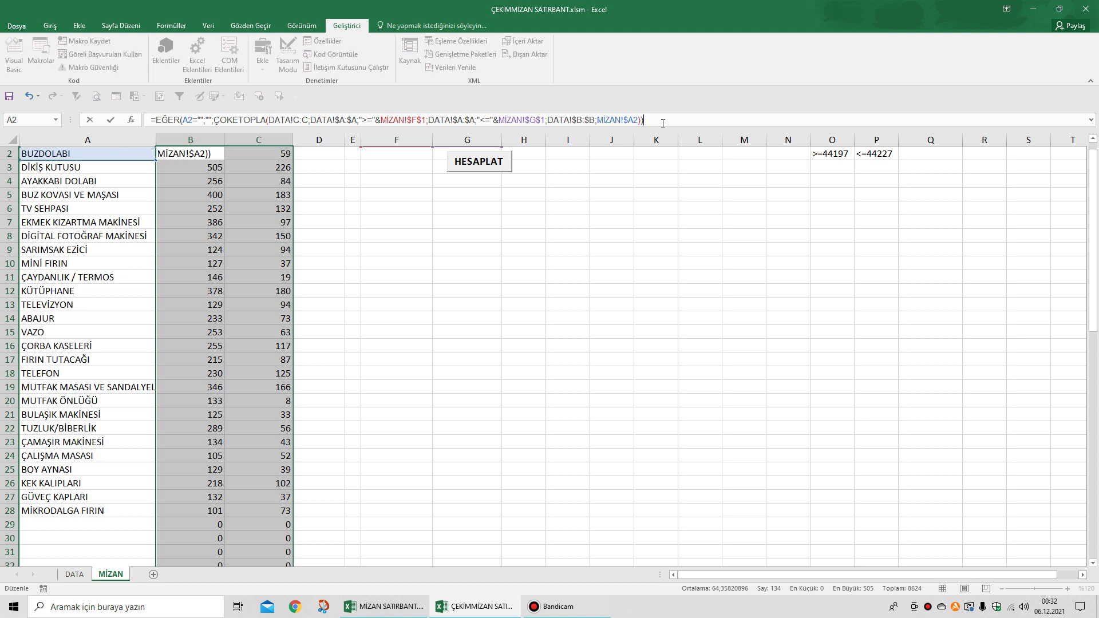
key(Tab)
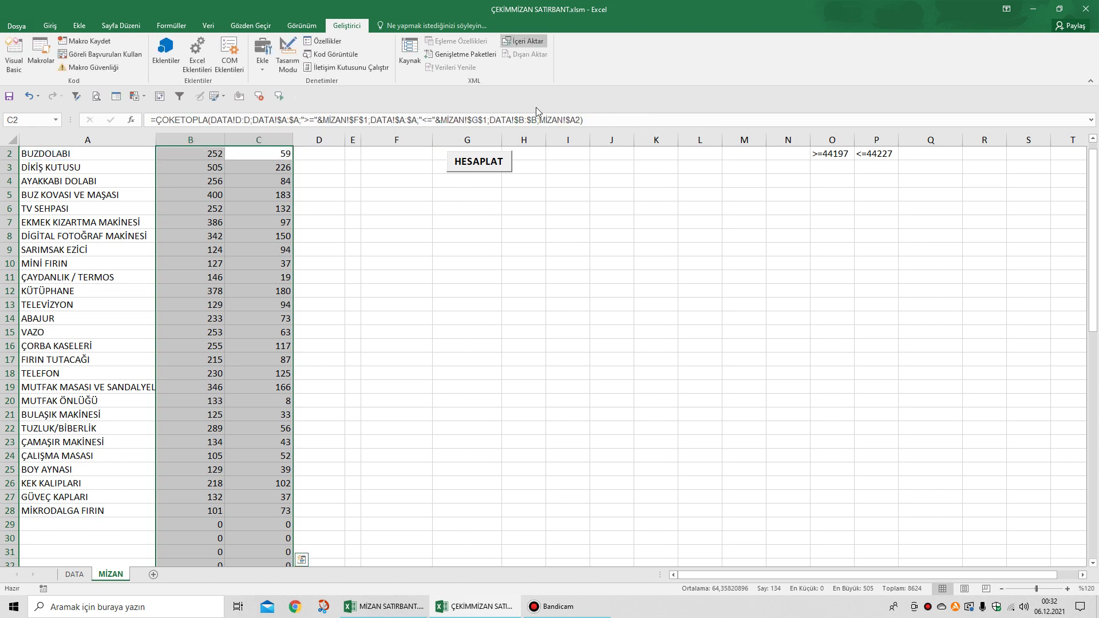
- Copy the EĞER formula from B2 across to C2 in the ÇIKIŞ MİKTARI column
scroll(215, 300, up, 1)
click(219, 170)
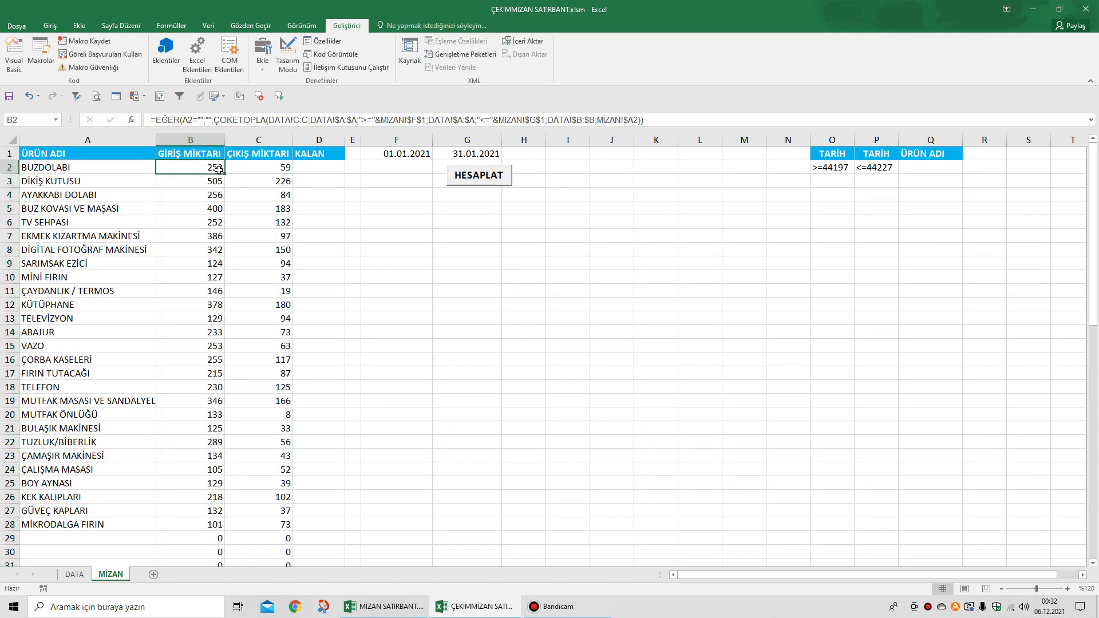
drag(225, 176, 286, 174)
click(285, 174)
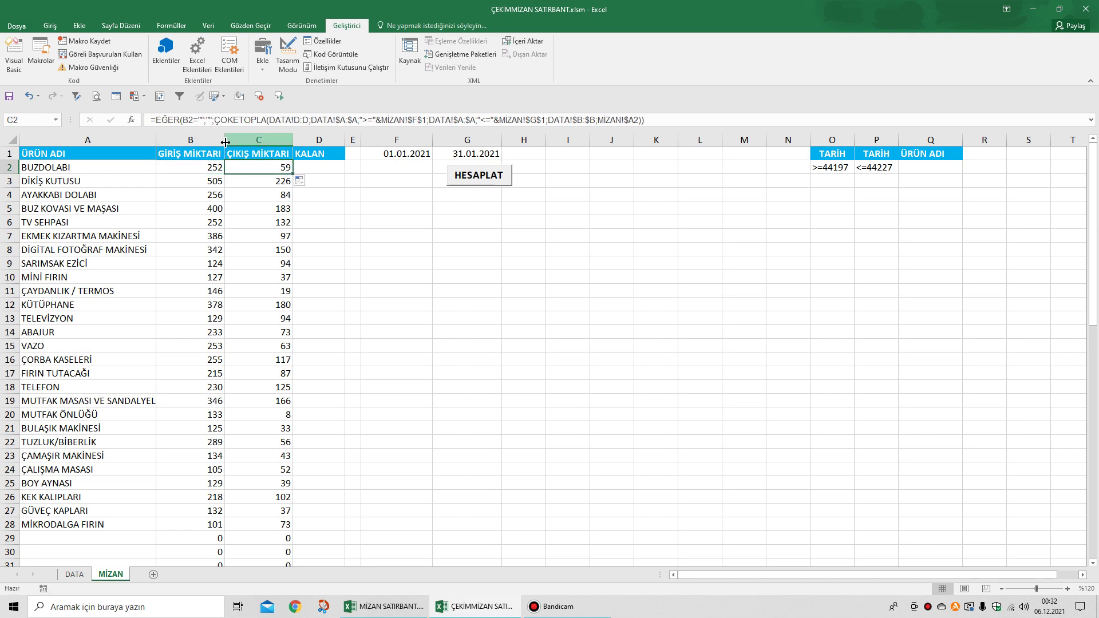
- Change the cell tested for blank in C2's EĞER formula to A2 and commit it
click(186, 120)
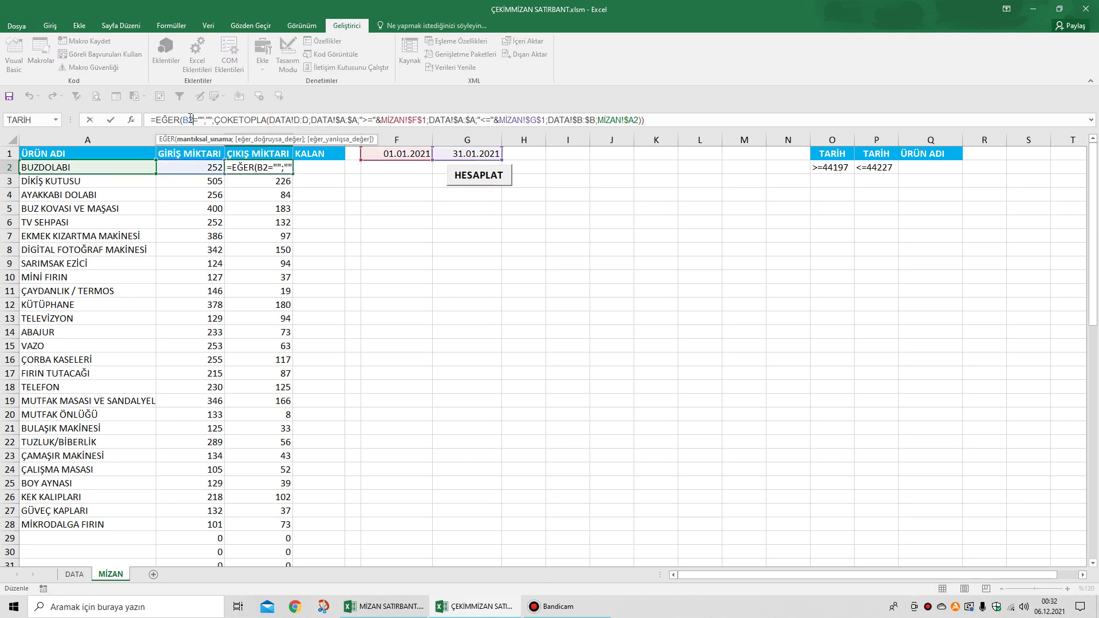
key(BackSpace)
key(BackSpace)
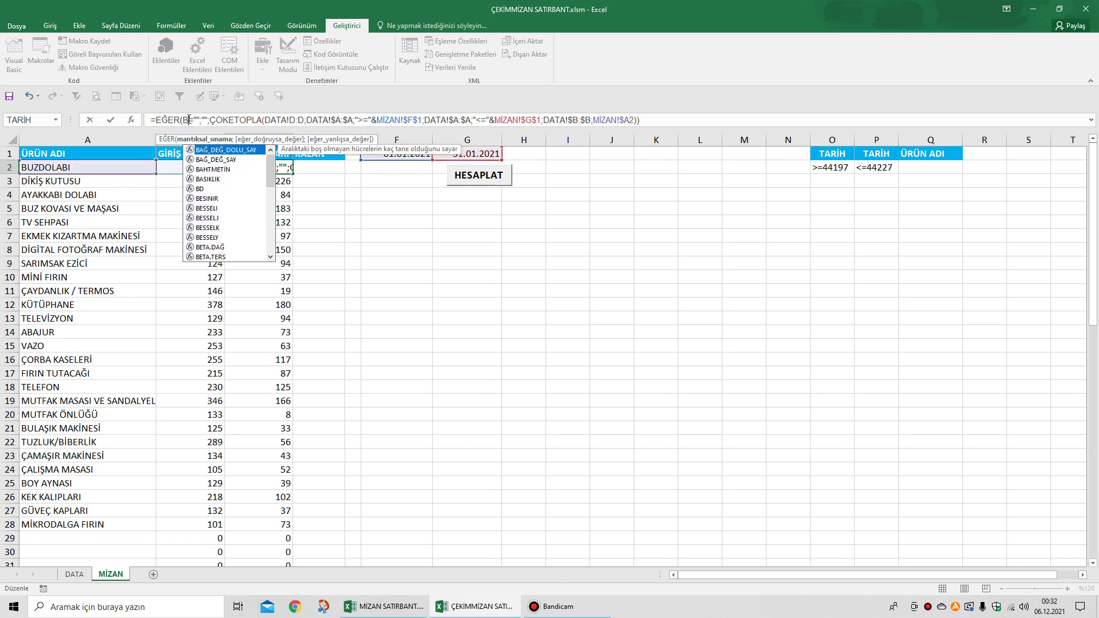
text(a)
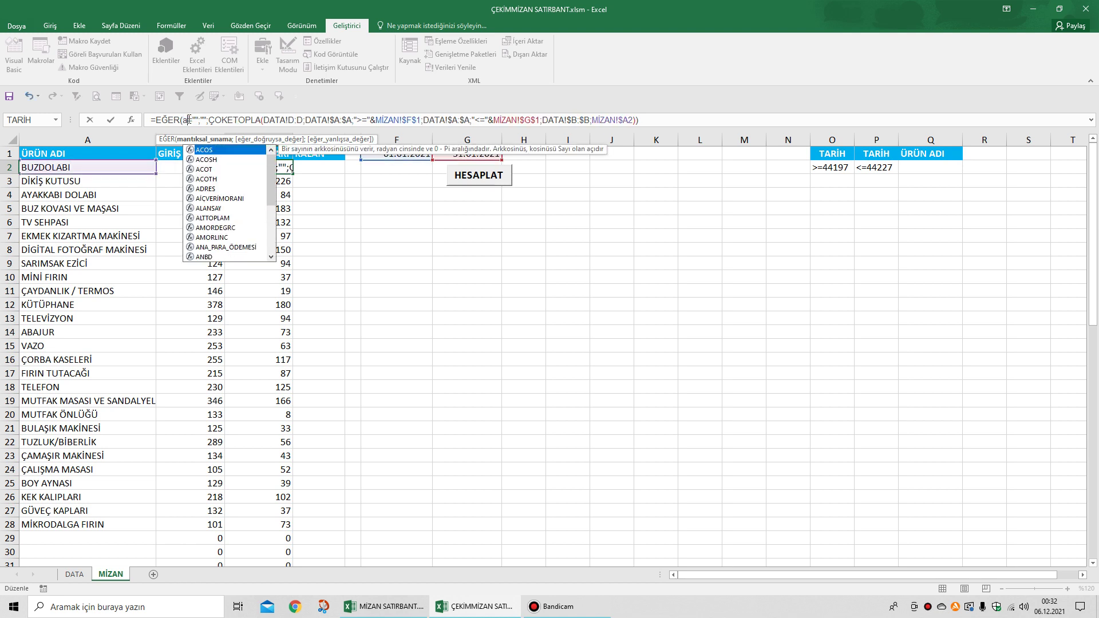
text(2)
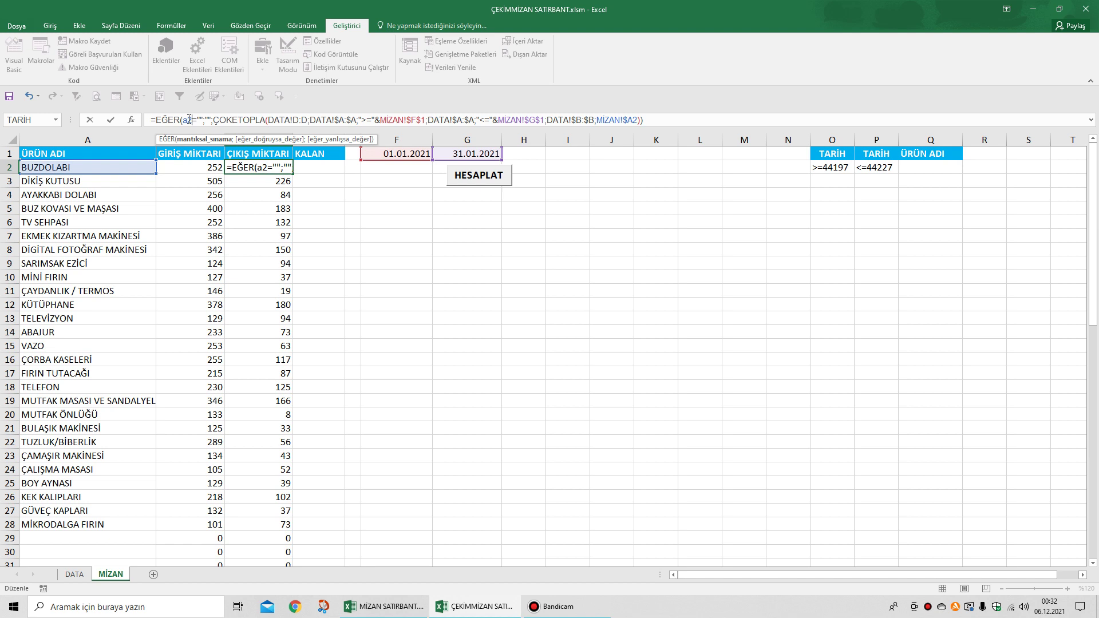
key(BackSpace)
text(A)
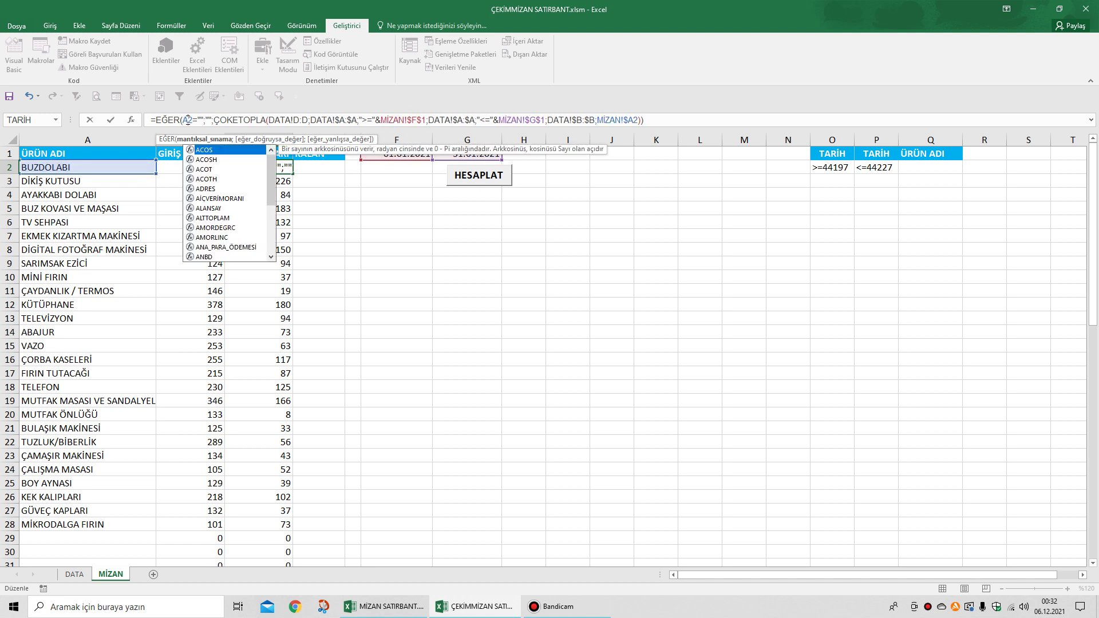
key(Return)
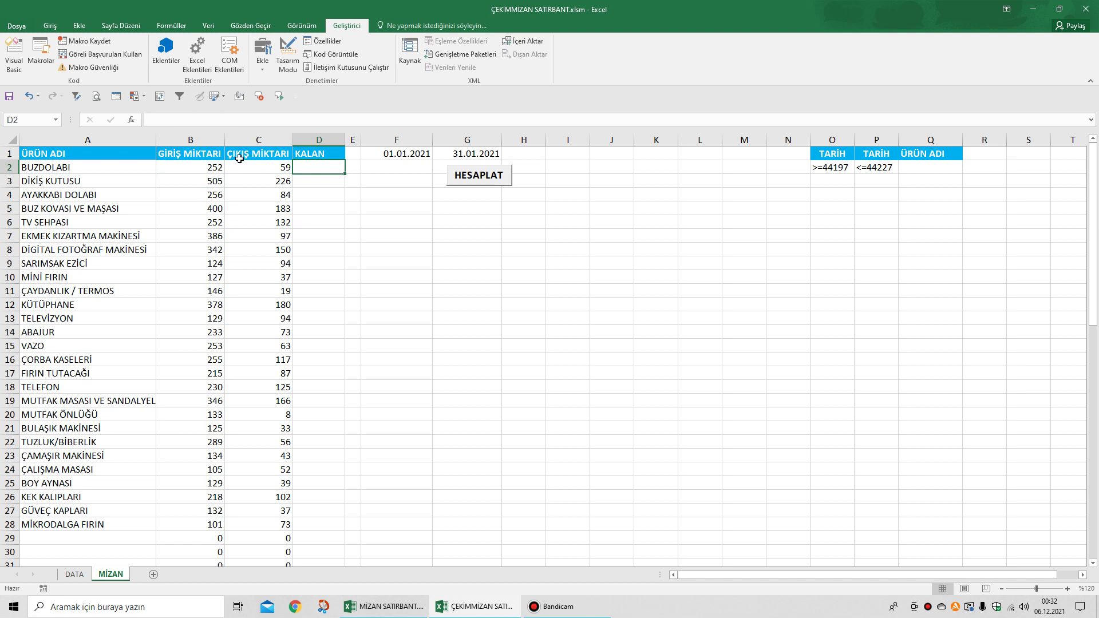
- Fill the EĞER formulas in B2:C2 down both quantity columns and check the rows below the last product
drag(214, 167, 284, 168)
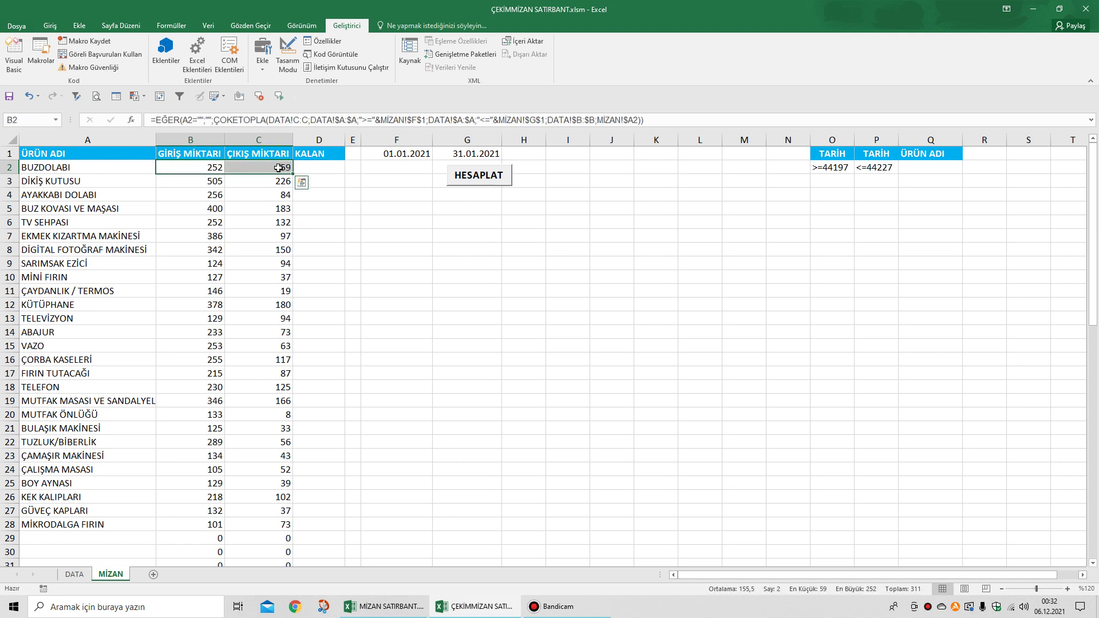
double_click(295, 173)
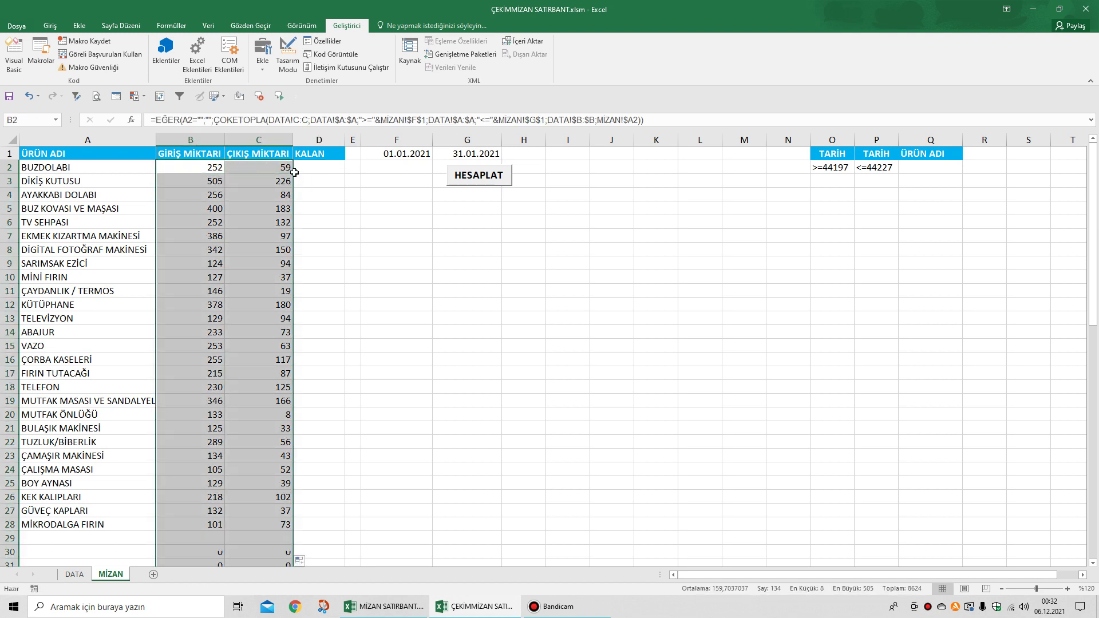
scroll(296, 174, down, 2)
scroll(296, 173, up, 2)
scroll(295, 173, down, 2)
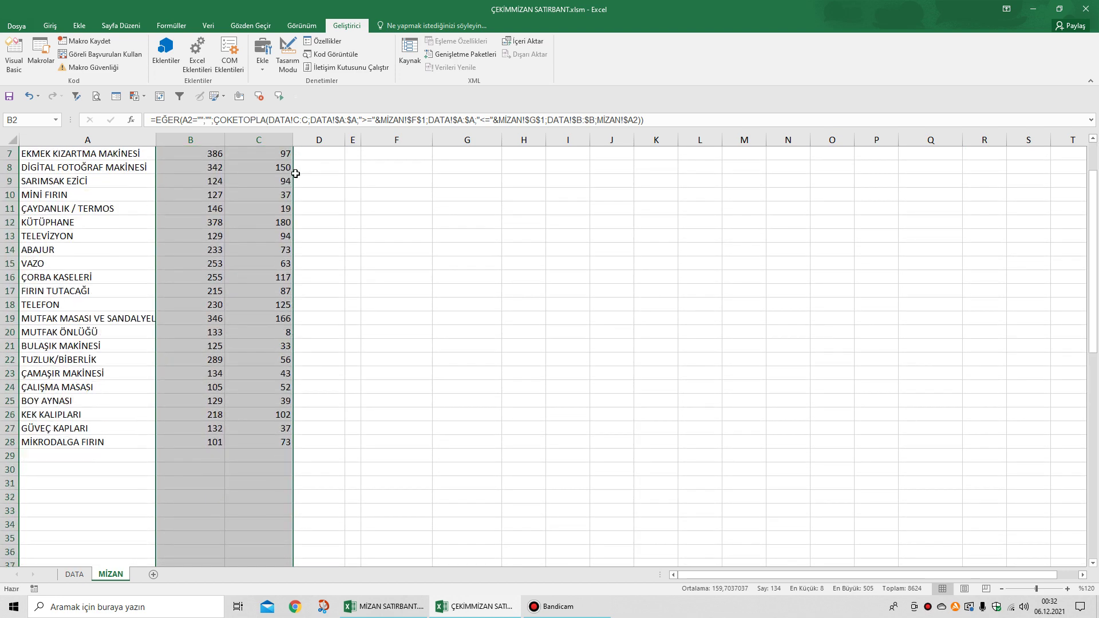
scroll(296, 172, up, 2)
- Enter the formula =B2-C2 in D2 to calculate the remaining quantity under KALAN
click(299, 166)
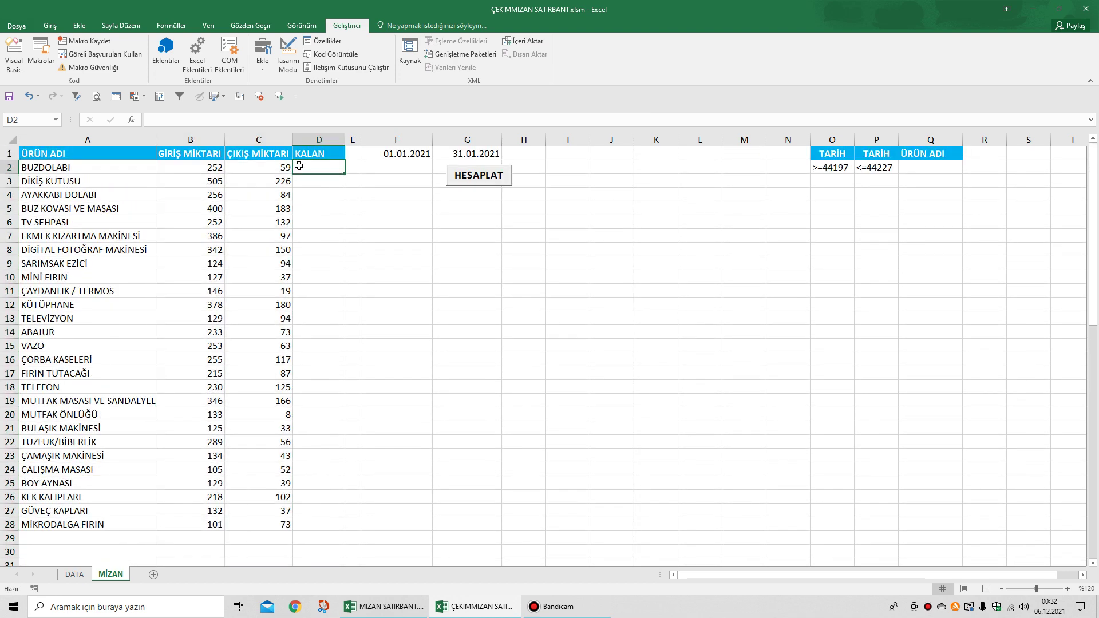
text(=)
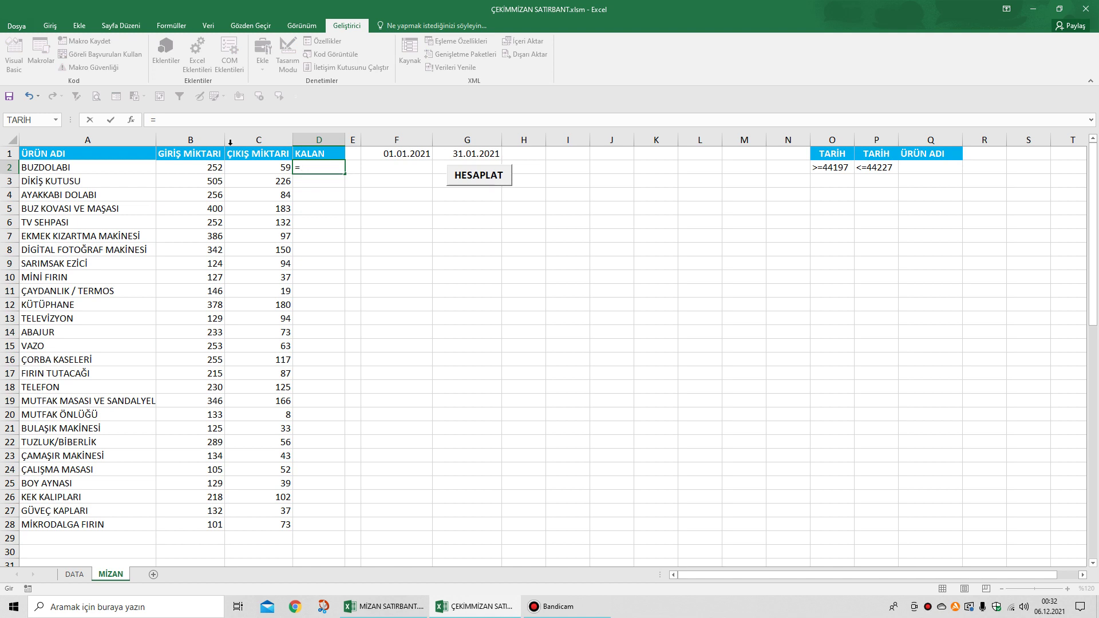
click(194, 167)
text(-)
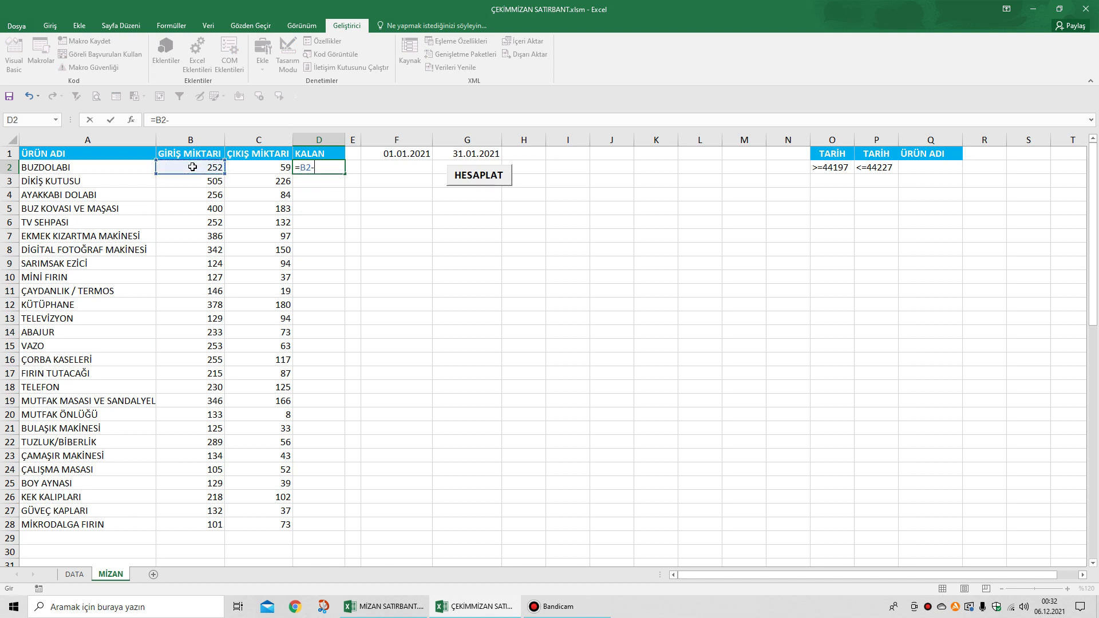
click(278, 167)
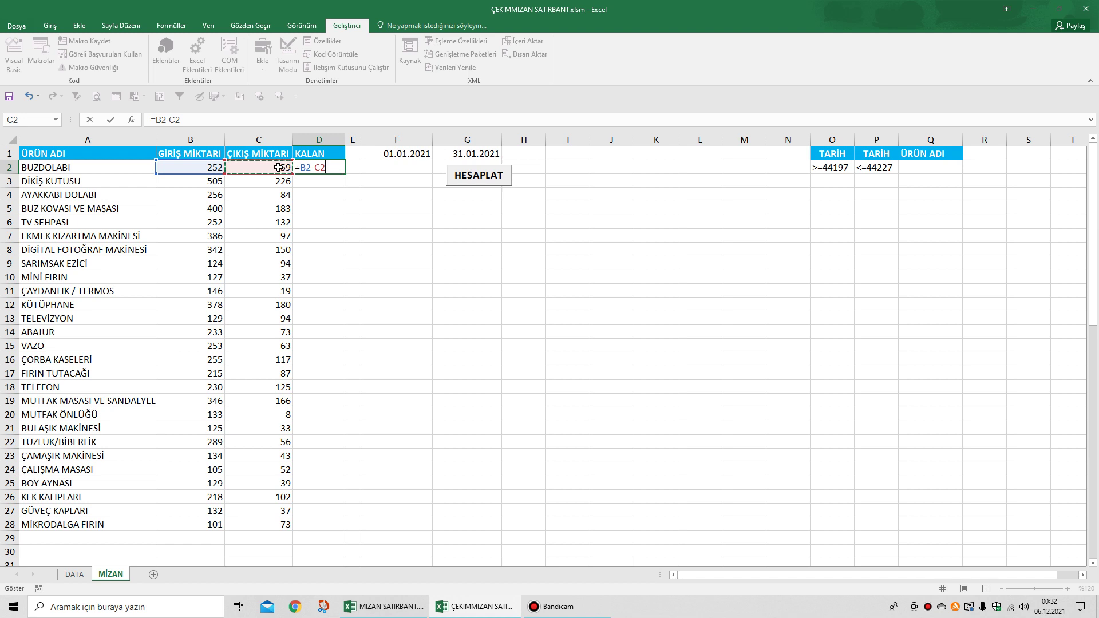
key(Tab)
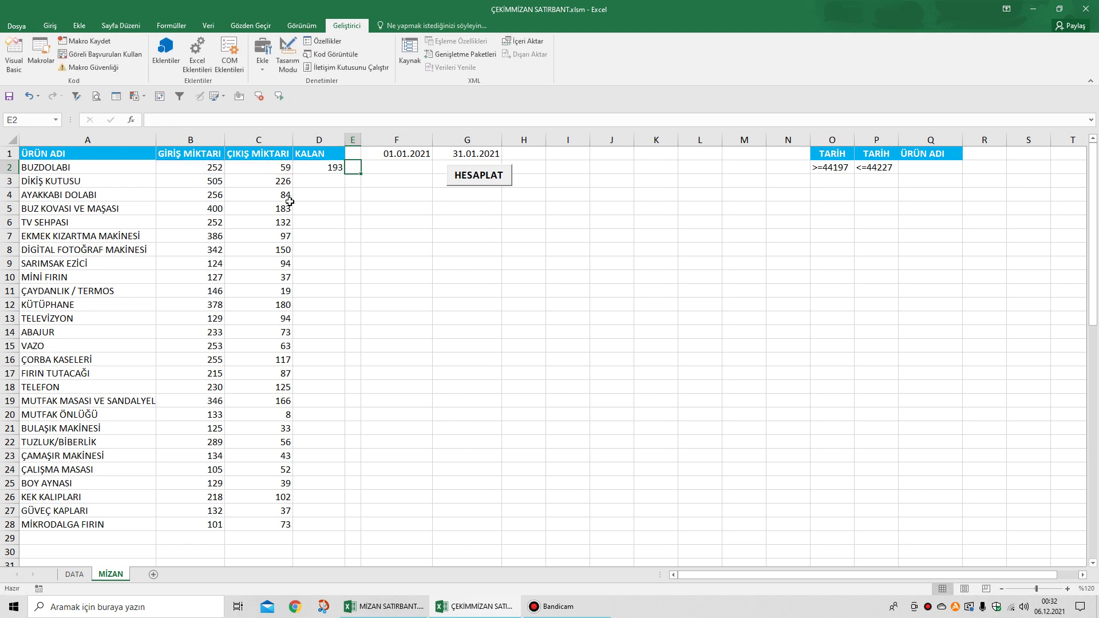
- Wrap D2's subtraction in an EĞER test so the formula reads =EĞER(A2="";"";B2-C2)
click(332, 168)
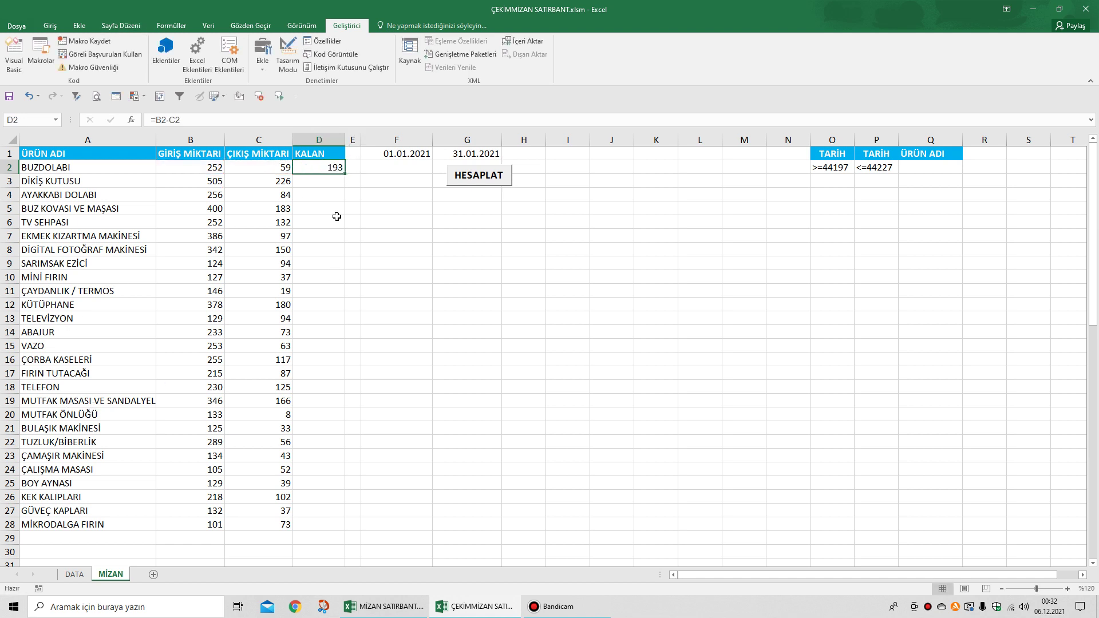
click(156, 118)
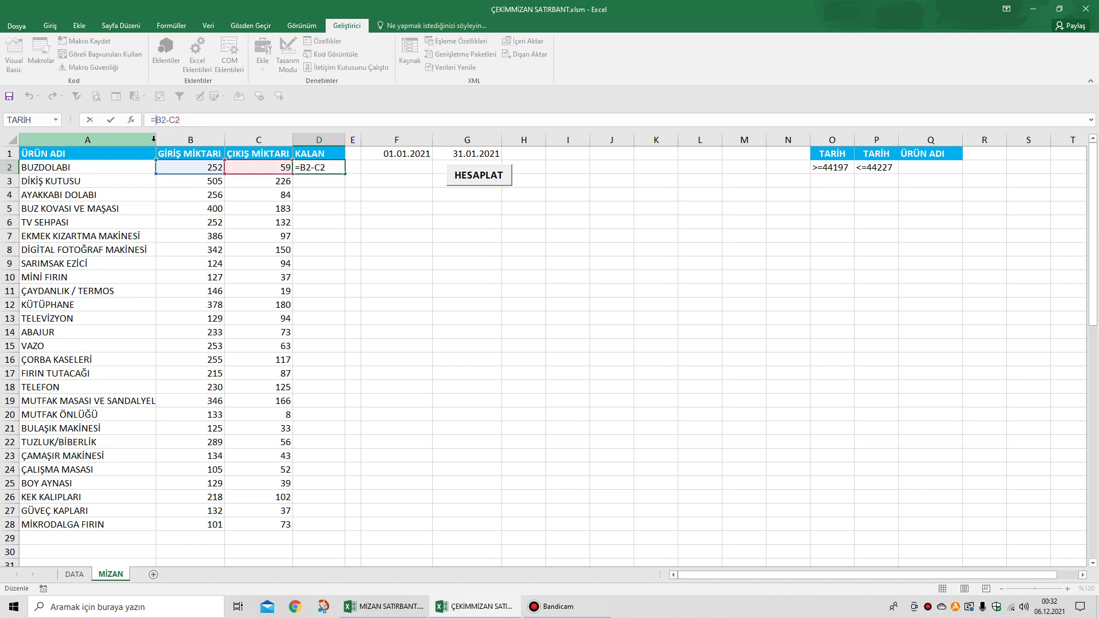
text(EĞE)
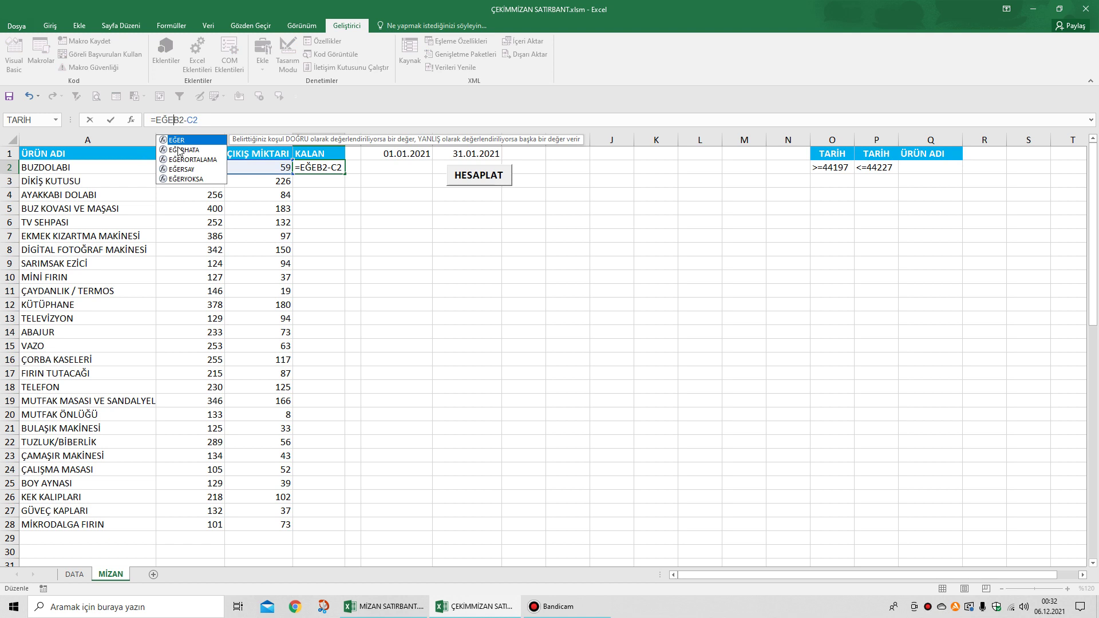
text(R()
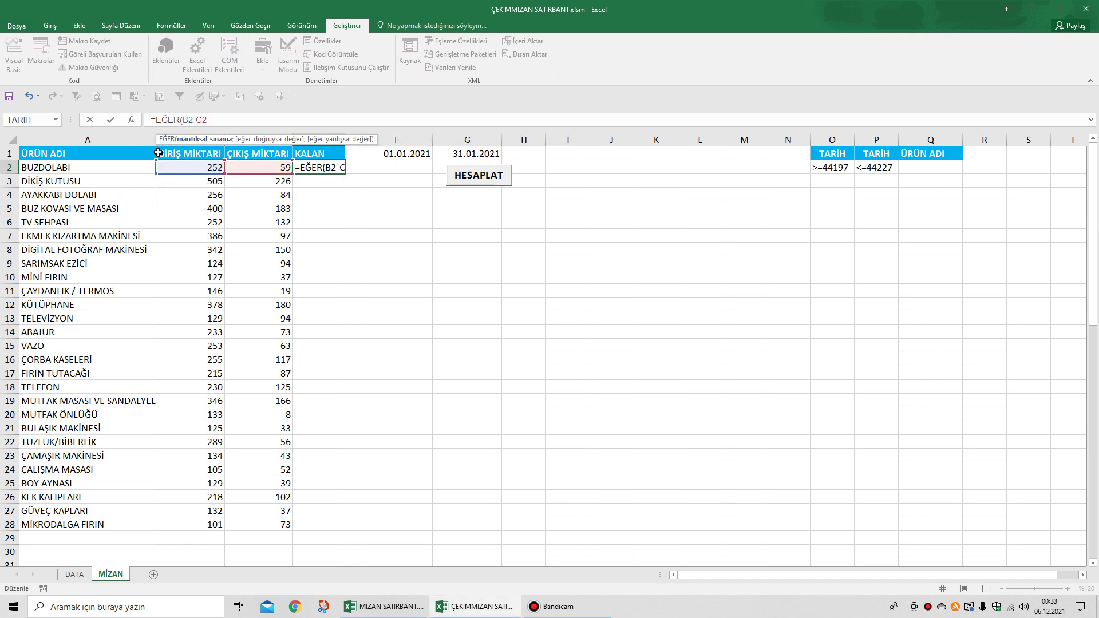
click(94, 170)
text(="")
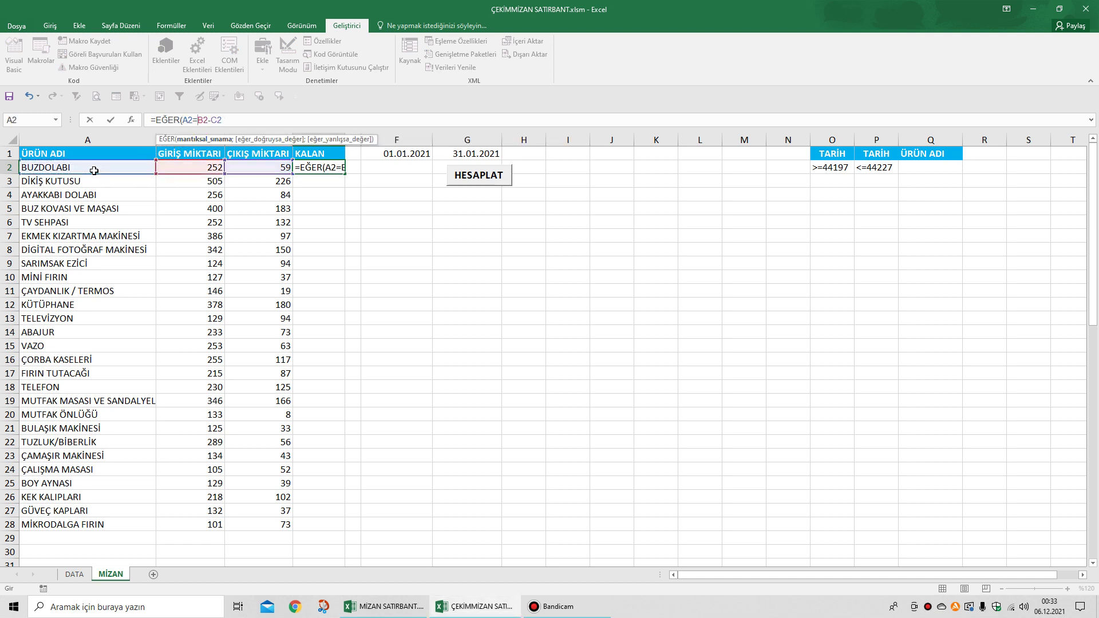
text(;"")
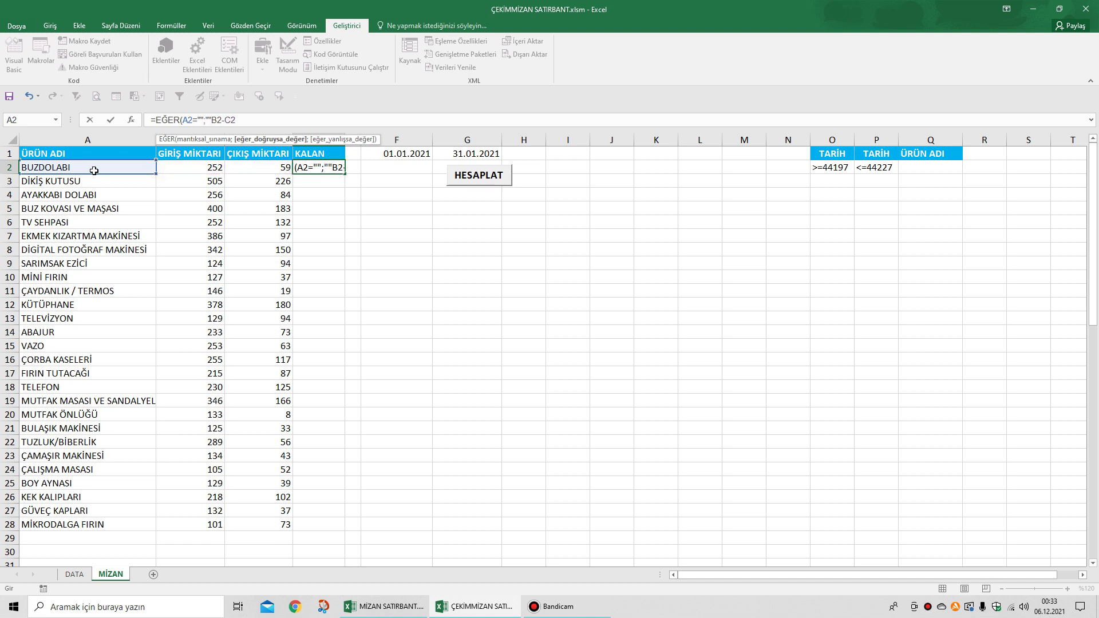
text(;)
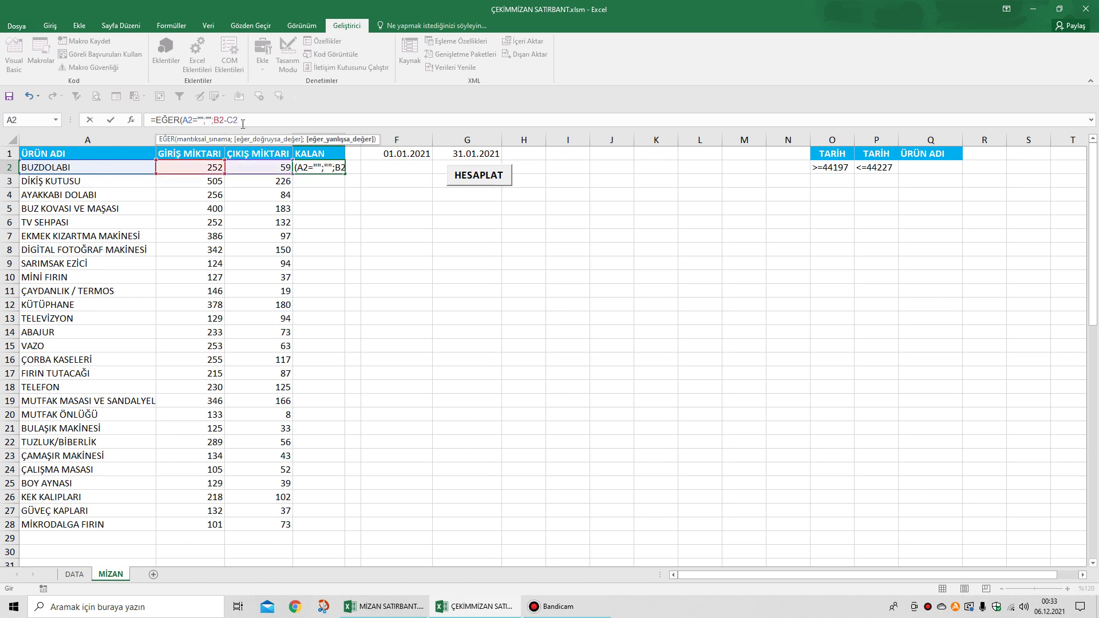
click(242, 124)
key(Tab)
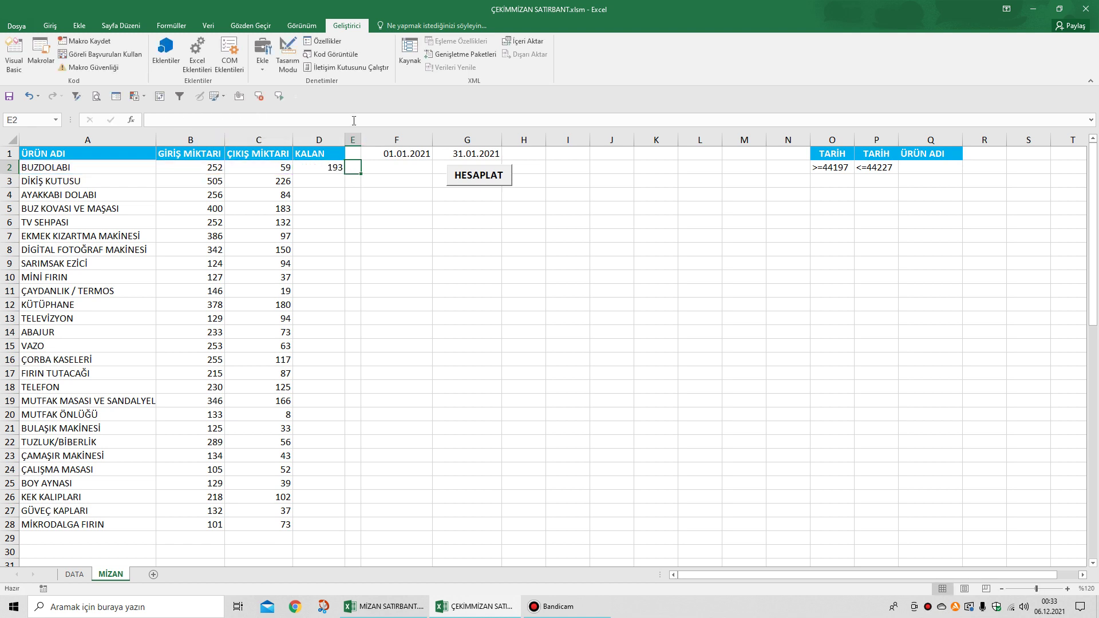
- Fill D2's EĞER formula down the KALAN column for all product rows
click(341, 168)
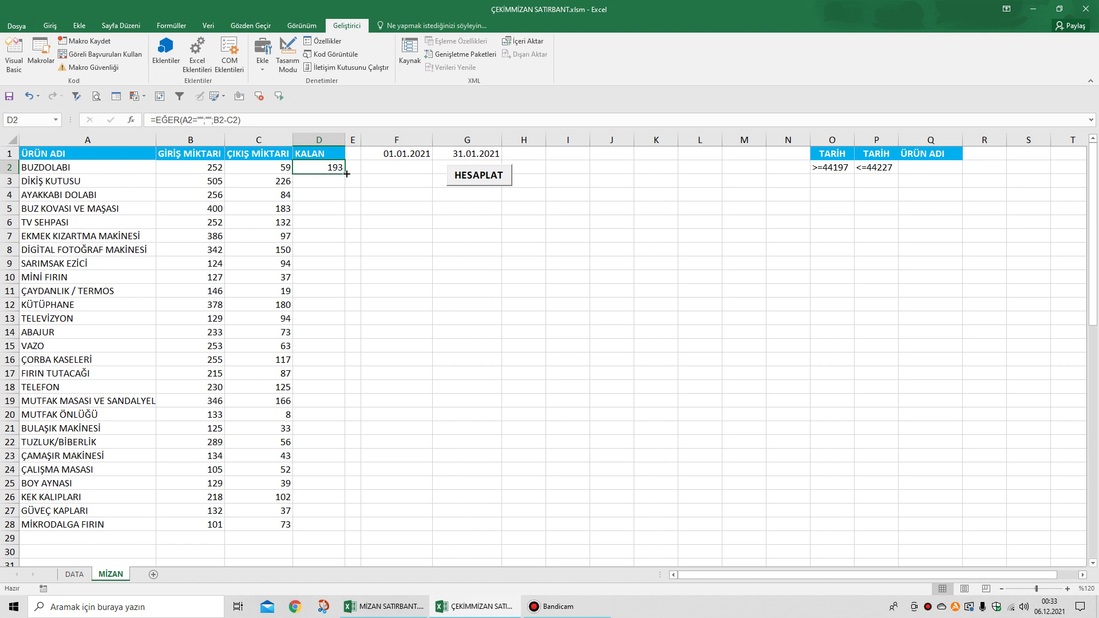
double_click(345, 177)
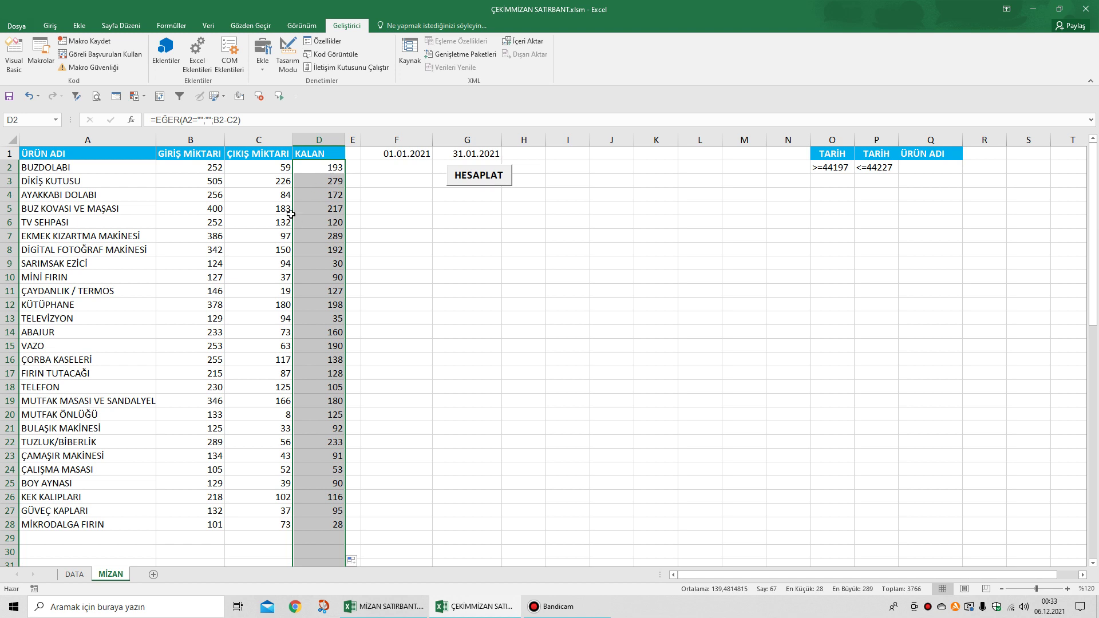
click(408, 233)
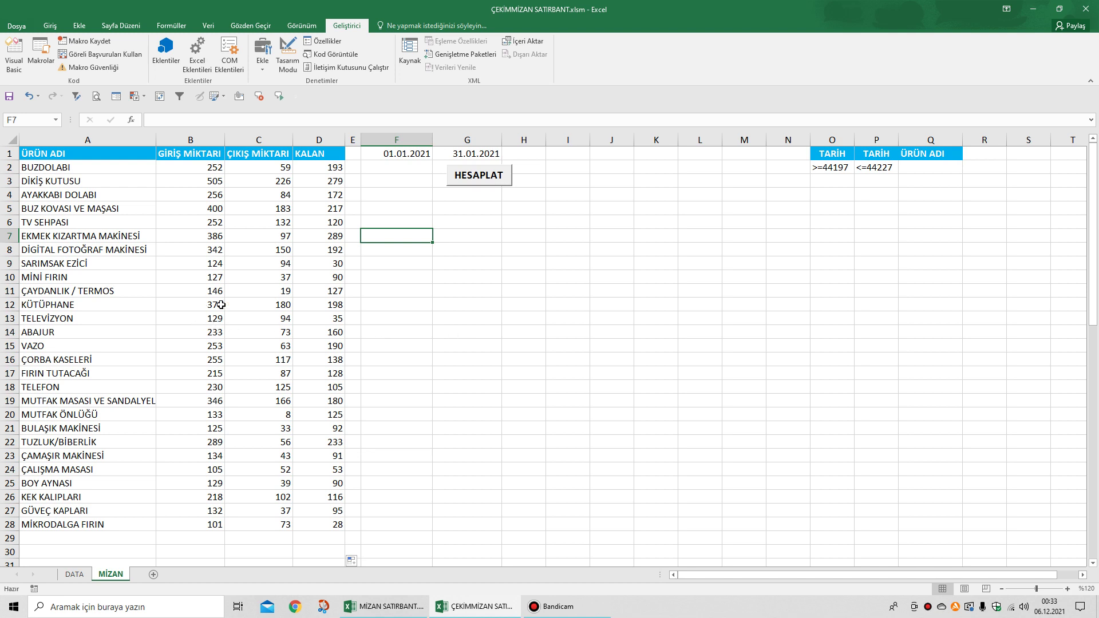
- Open the MİZAN sheet's code and add an empty Worksheet_SelectionChange event procedure
drag(30, 184, 308, 181)
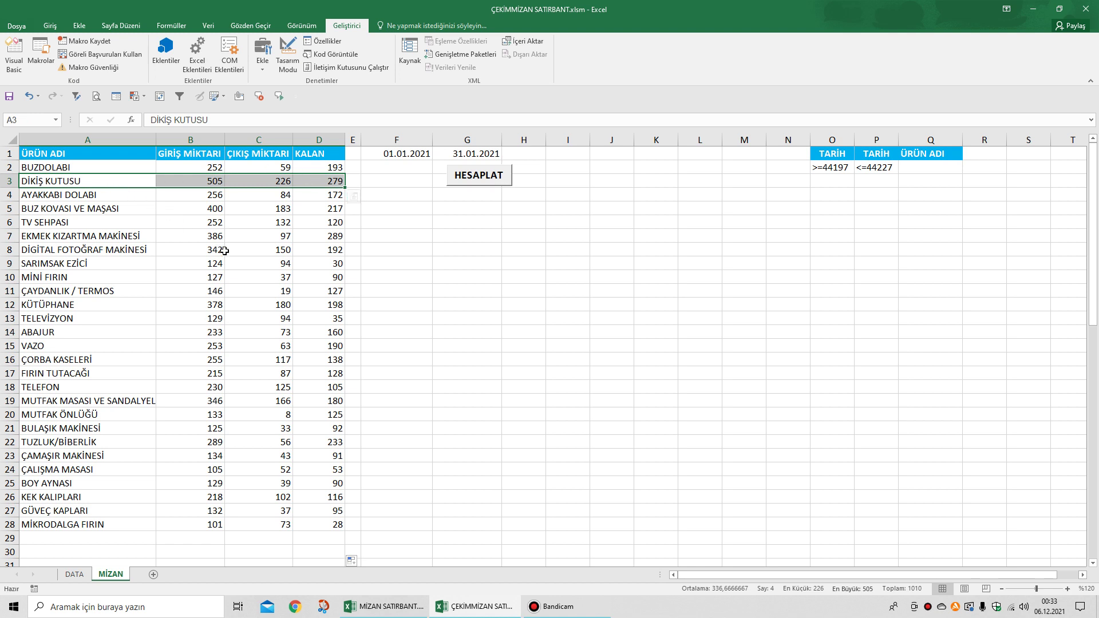
right_click(117, 576)
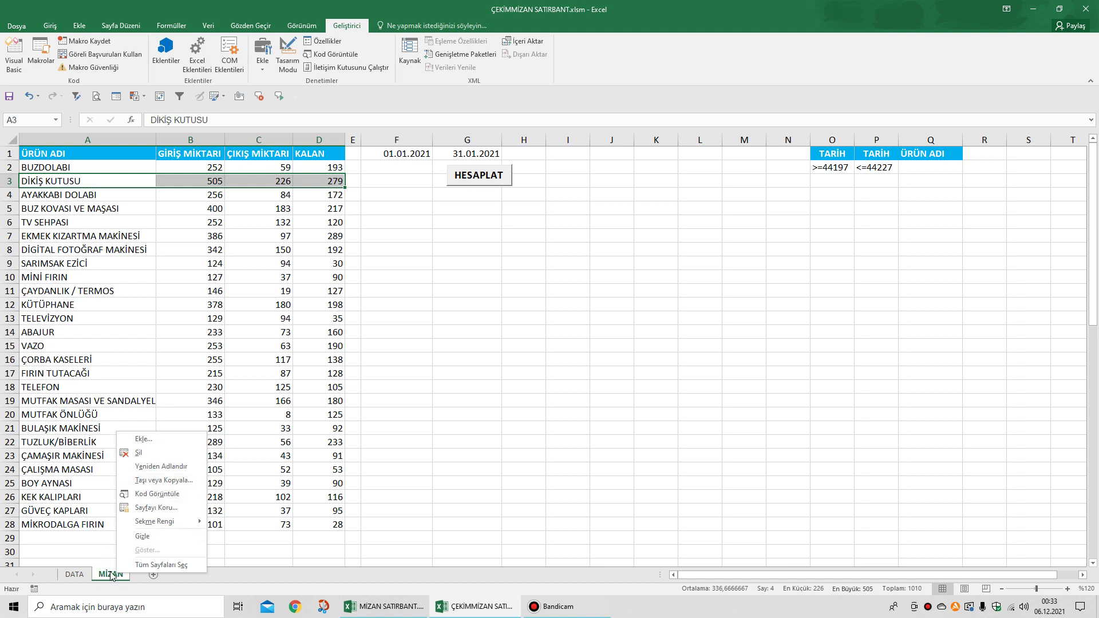
click(156, 494)
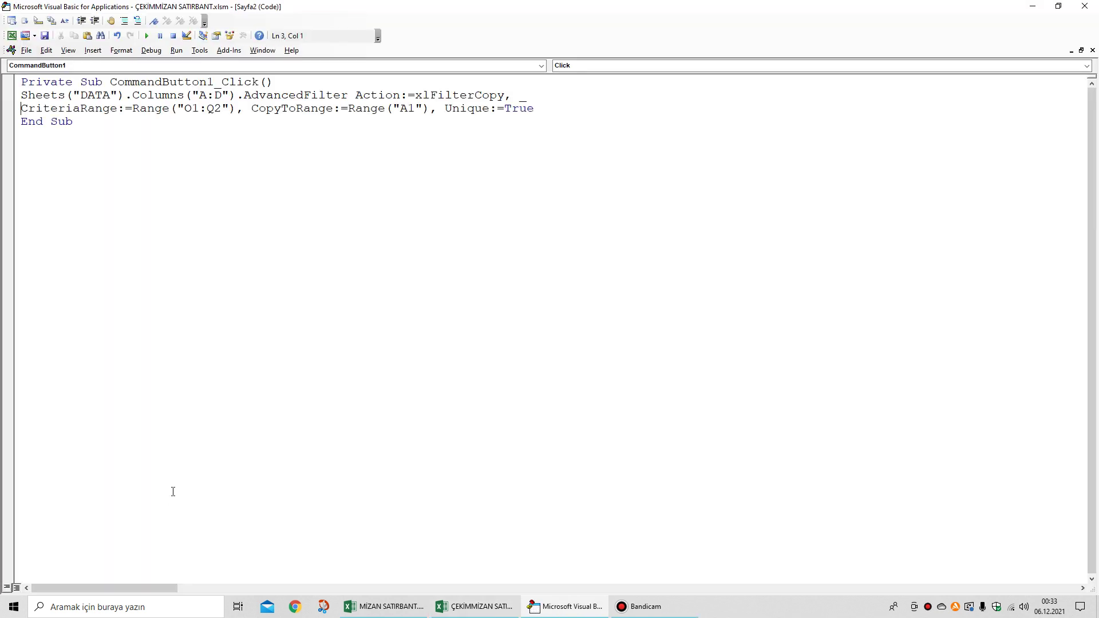
click(85, 66)
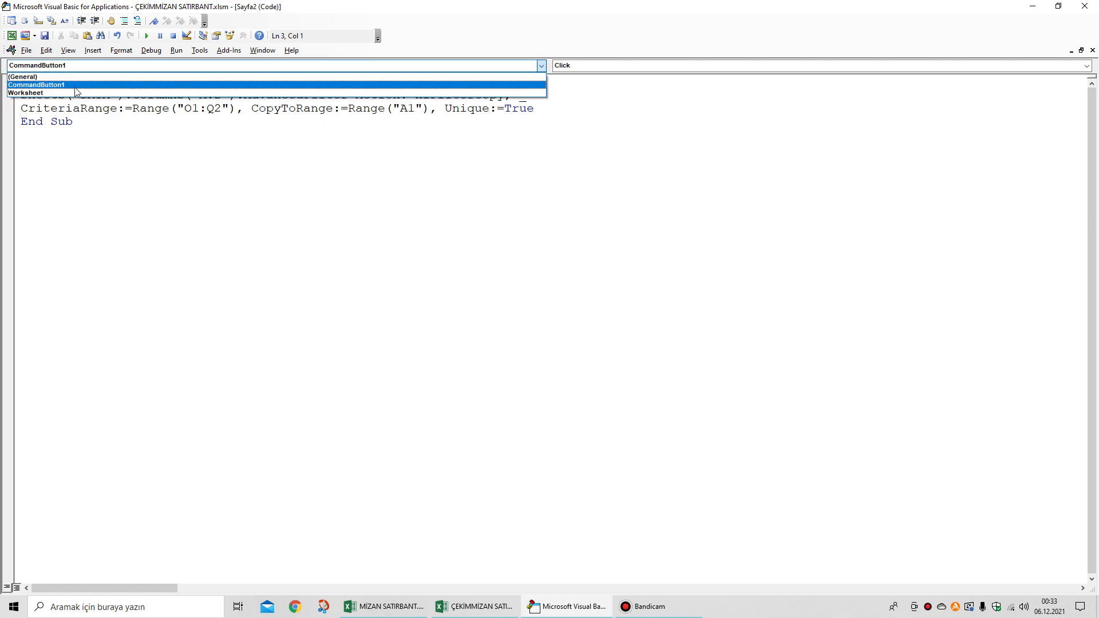
click(46, 92)
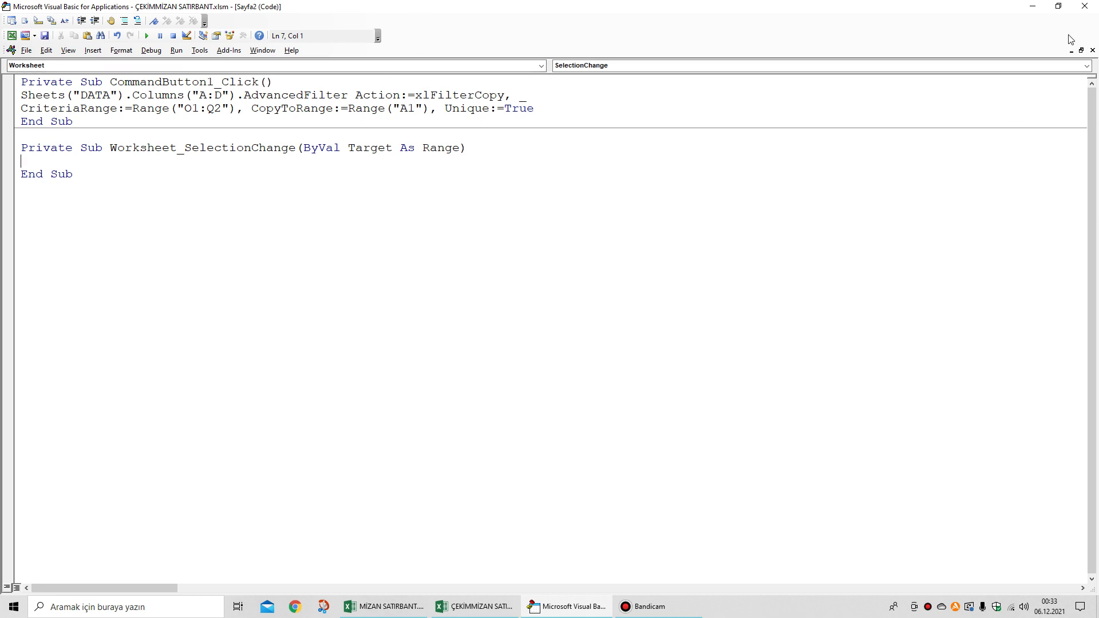
- Shrink the code editor and place it beside the product table, select cell A3, and return to the code
double_click(971, 8)
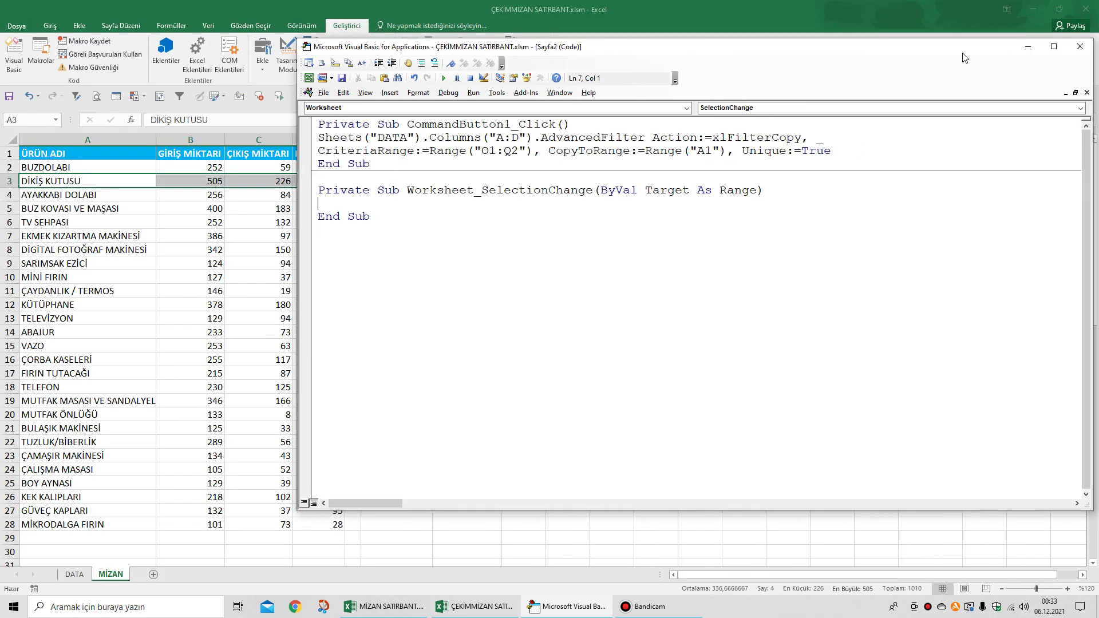
drag(994, 59, 1033, 57)
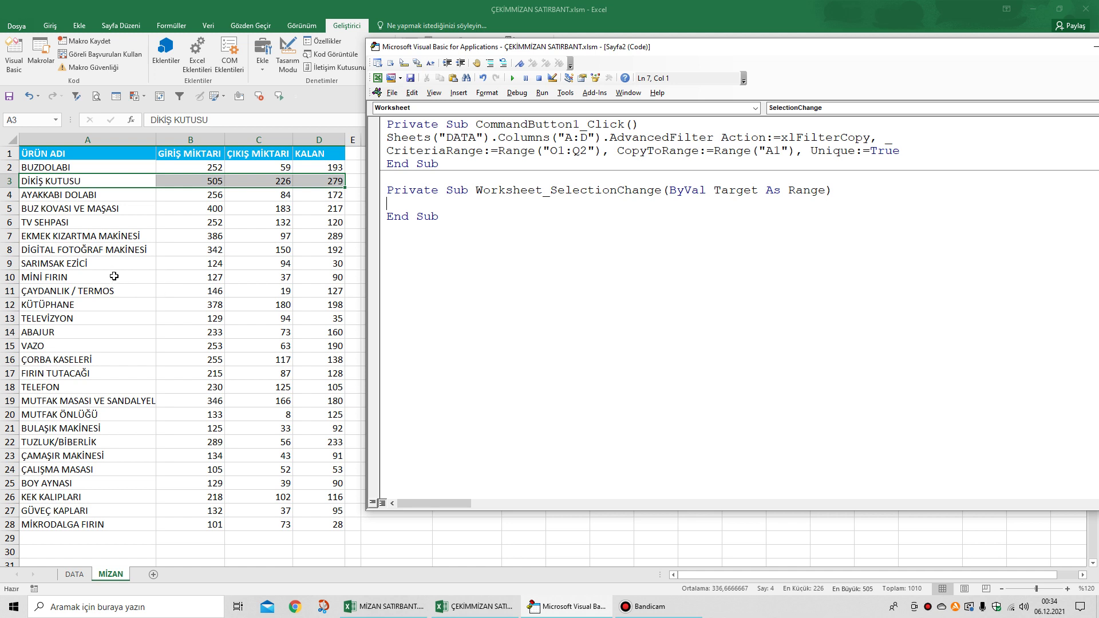
click(76, 181)
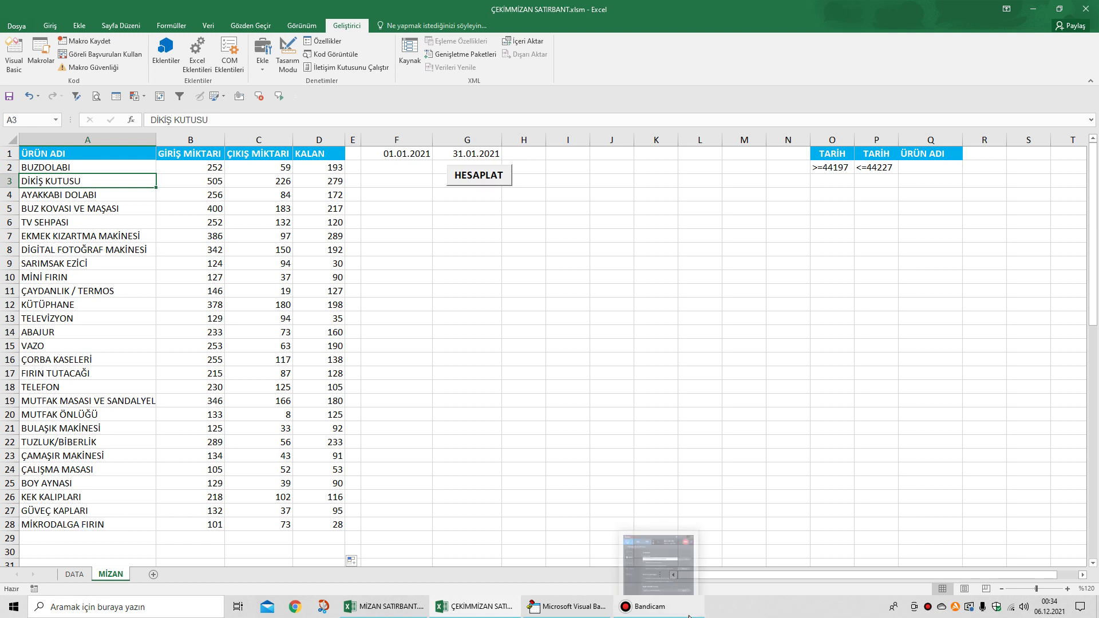
click(566, 606)
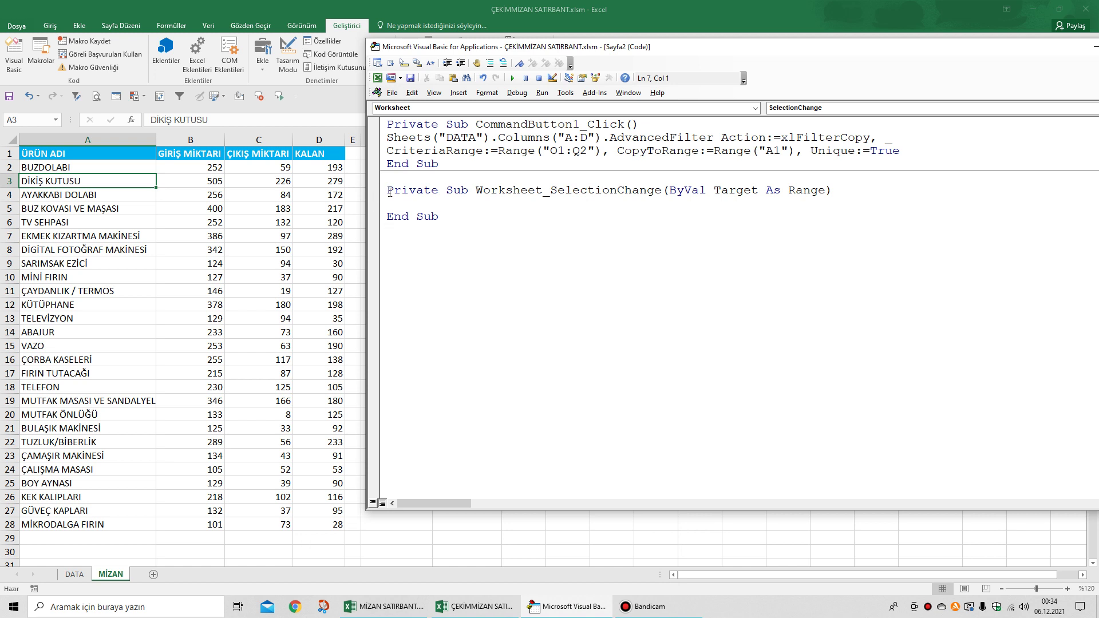
- In Worksheet_SelectionChange, assign Target.Row to variable a and Target.Column to variable b on separate lines
text(a=)
text(target.)
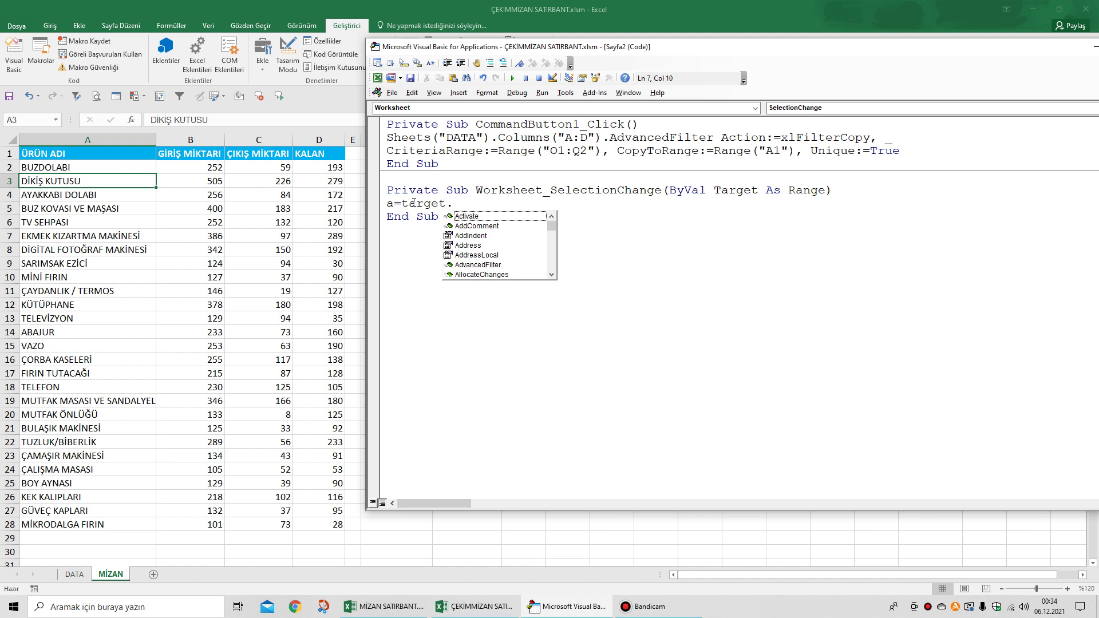
text(row)
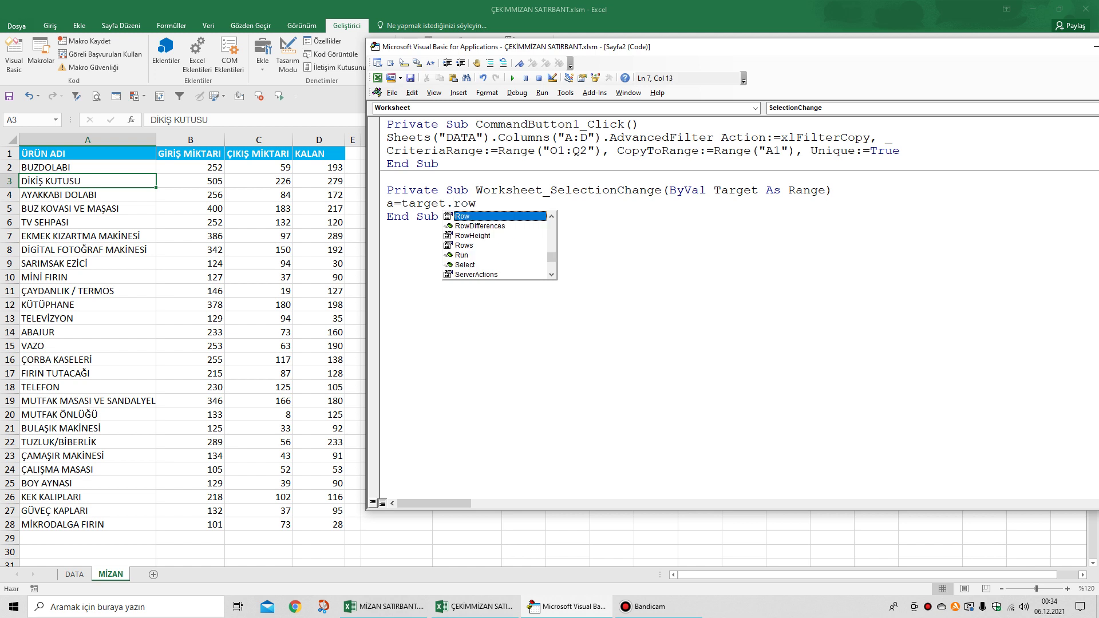
key(Return)
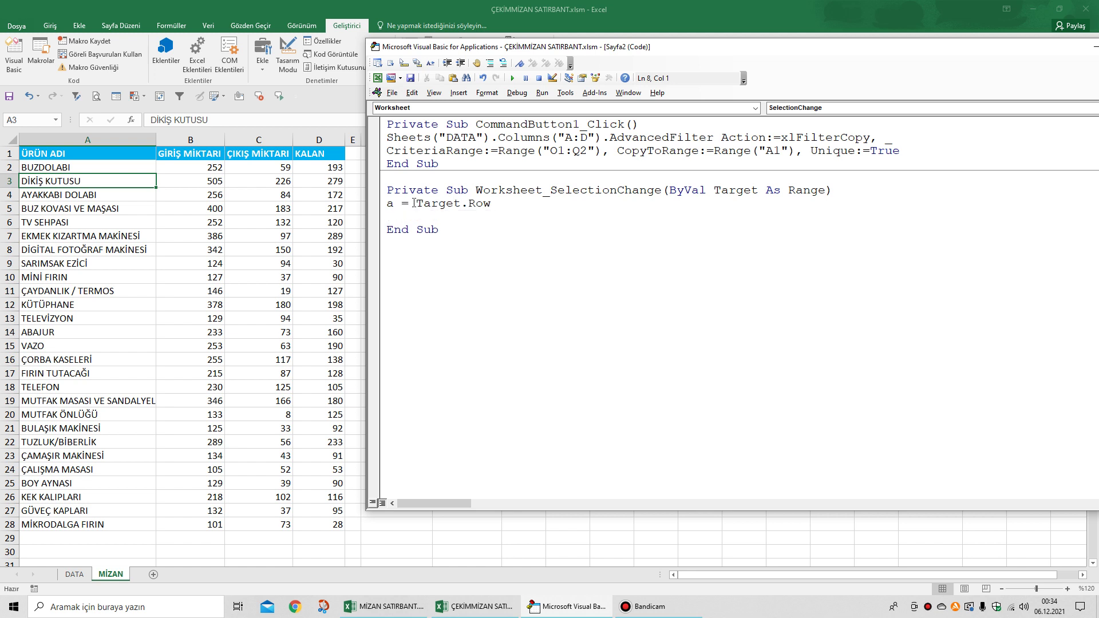
text(b=target.c)
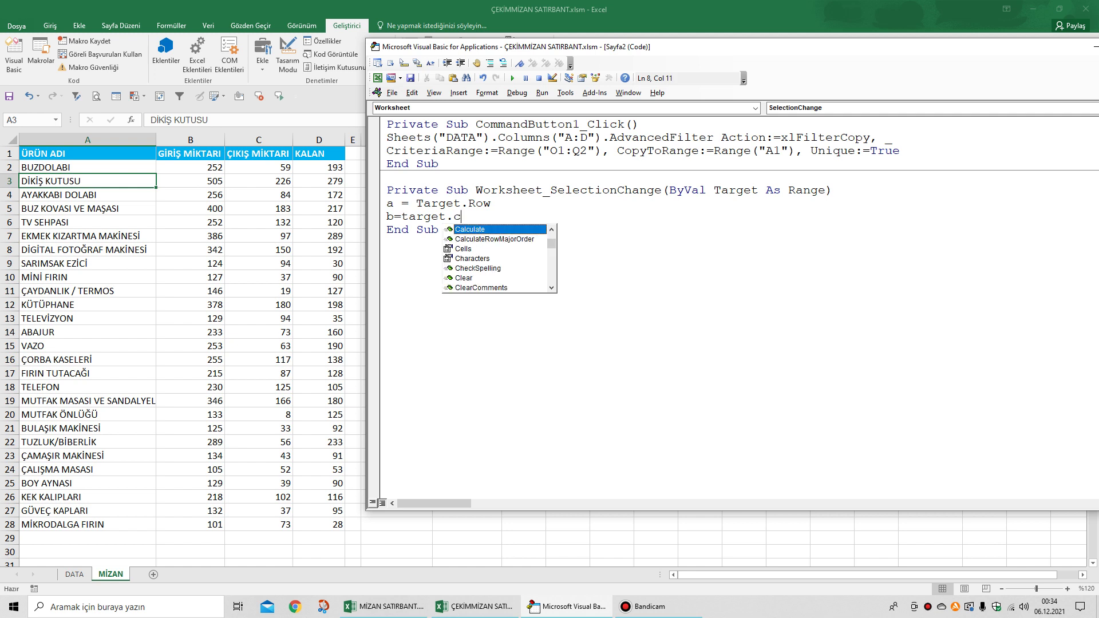
text(olumn)
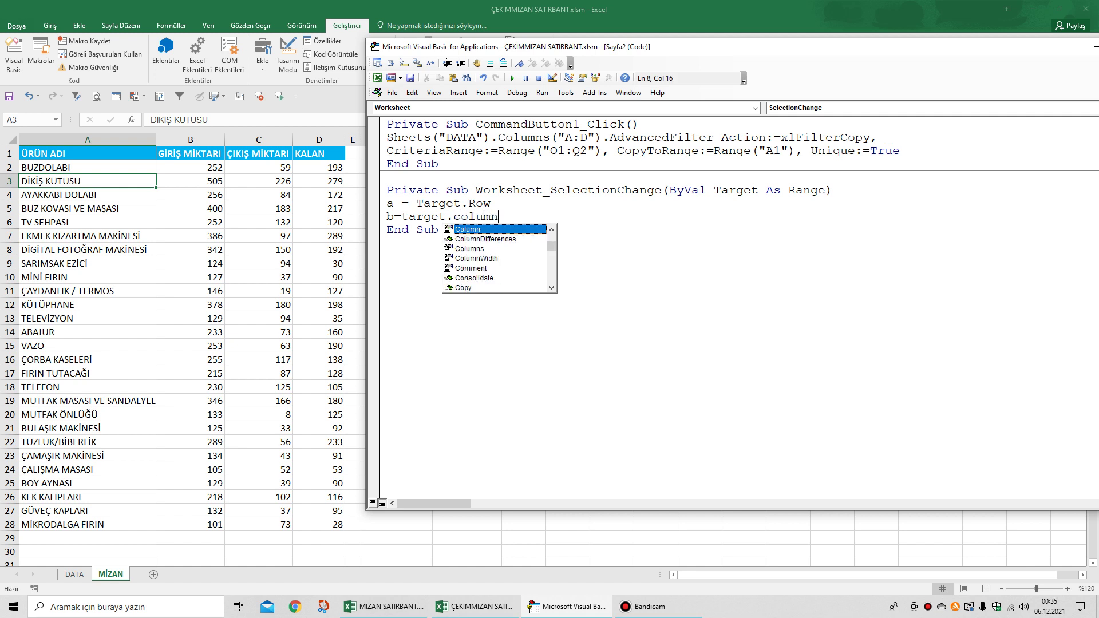
key(Return)
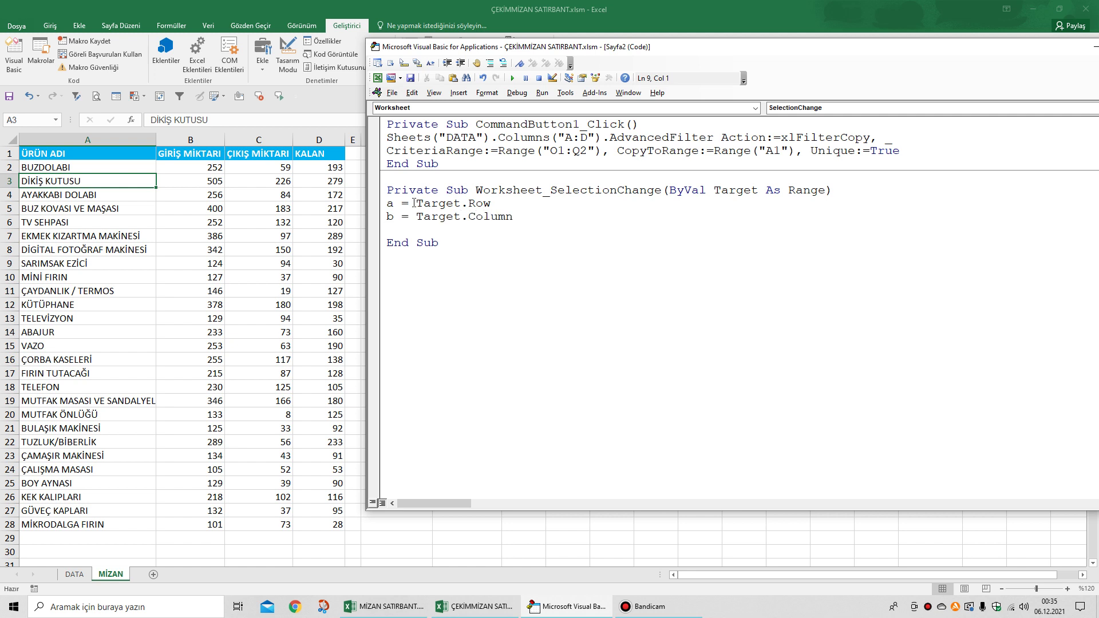
- Add the line c = Range("A15000").End(xlUp).Row to store the last filled row of column A
text(c=range()
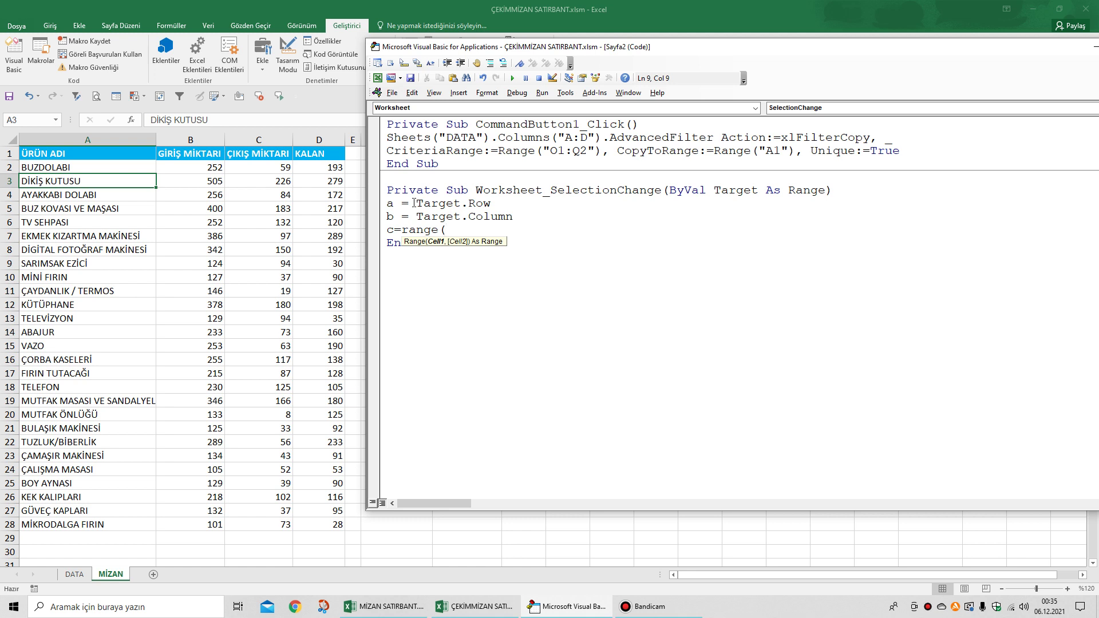
text(A15000")
click(447, 231)
text(")
click(518, 226)
text().e)
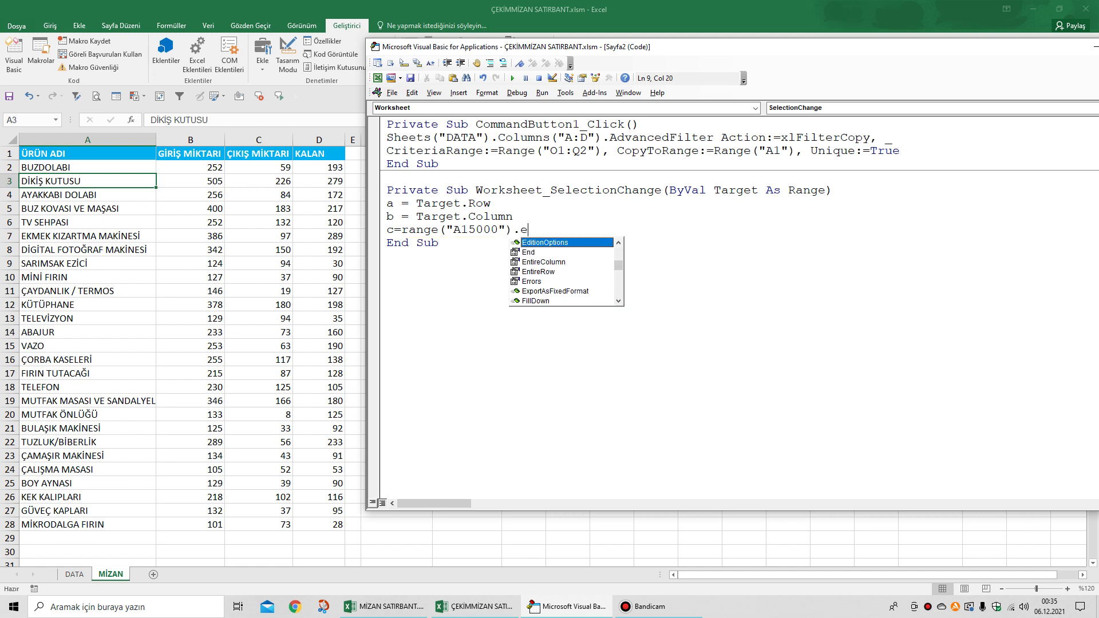
text(nd()
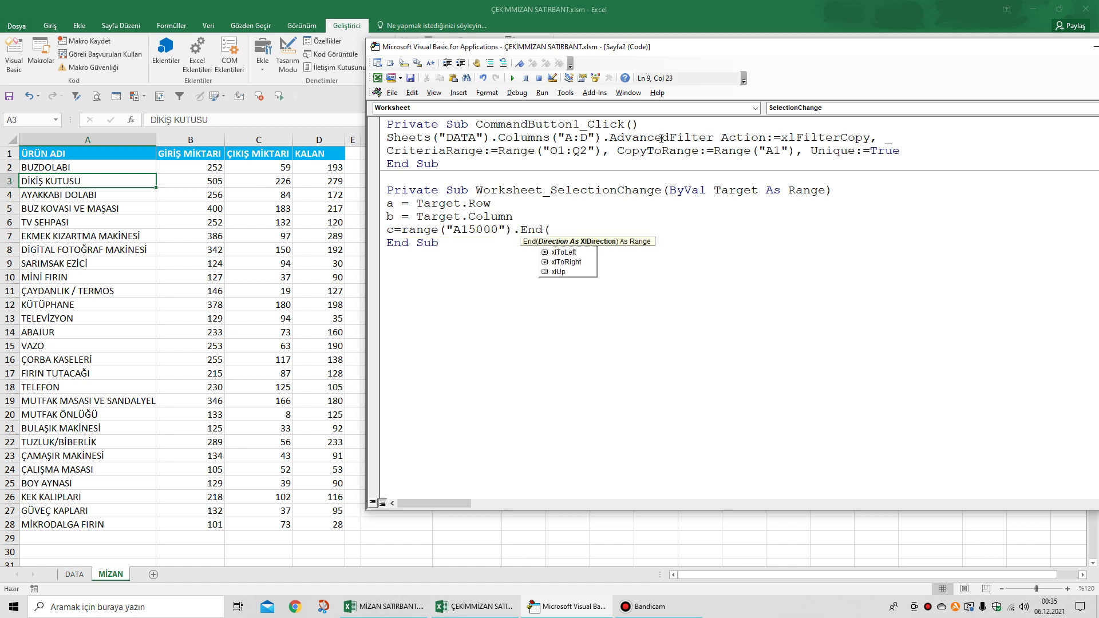
click(565, 273)
double_click(564, 272)
text())
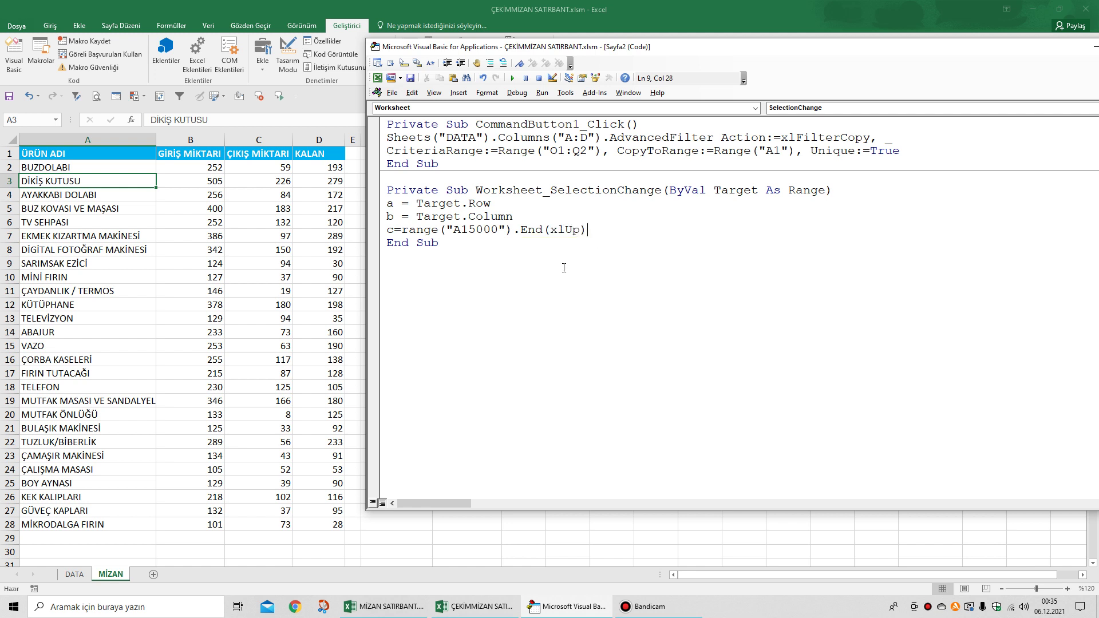
text(.ro)
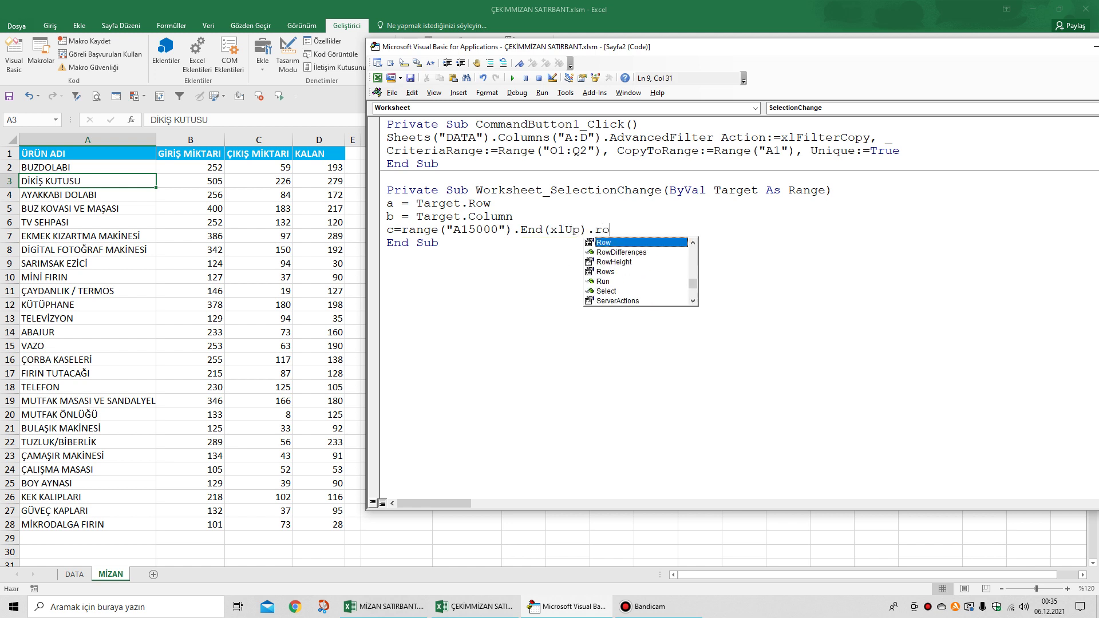
text(w)
key(Escape)
click(611, 253)
click(650, 228)
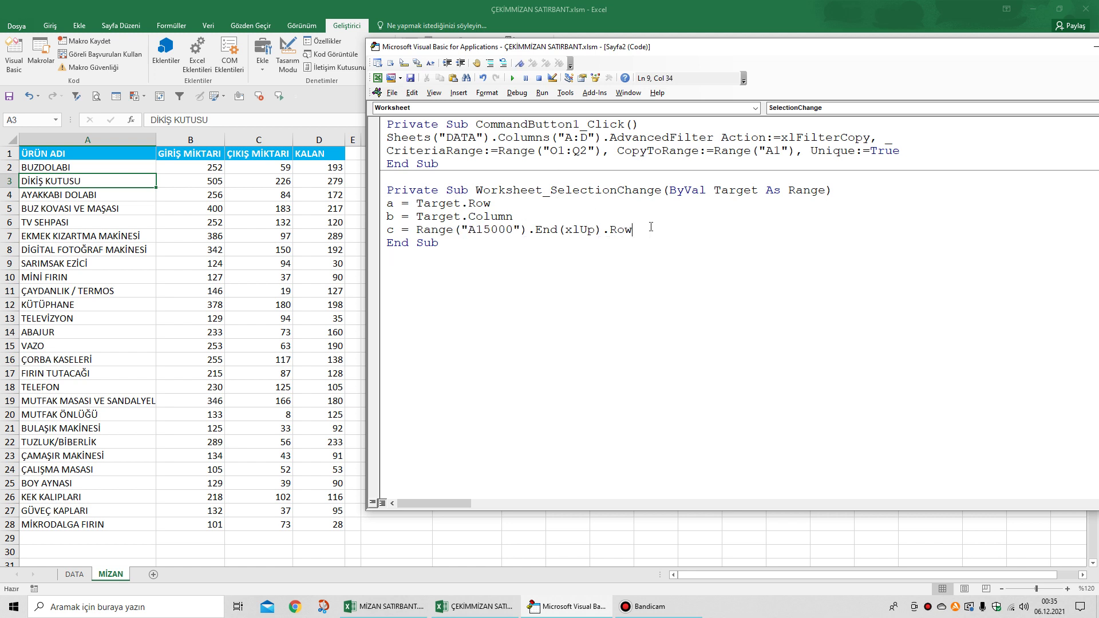
- Add the line Range(Cells(a, 1), Cells(a, 4)).Select below the last-row assignment in Worksheet_SelectionChange
key(Return)
text(range(cells()
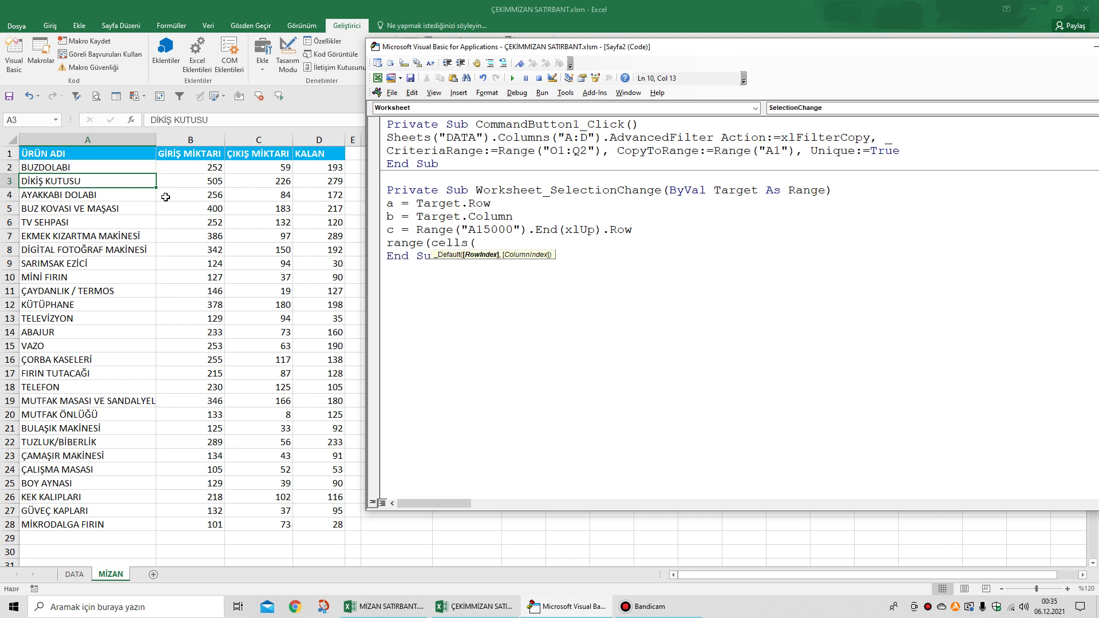
text(a,1),cells)
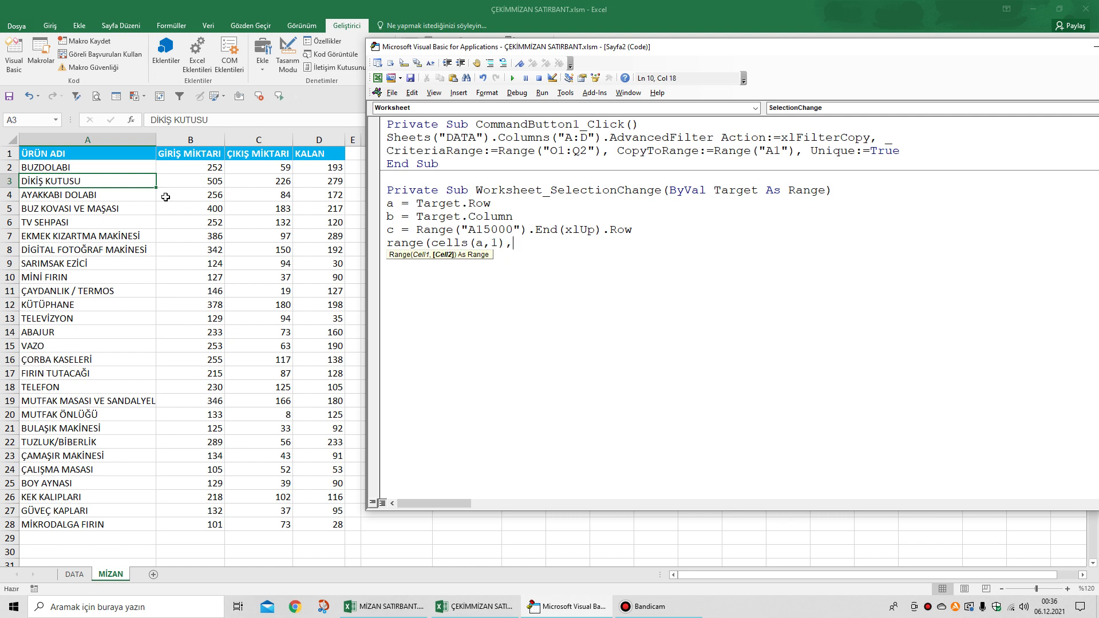
text(()
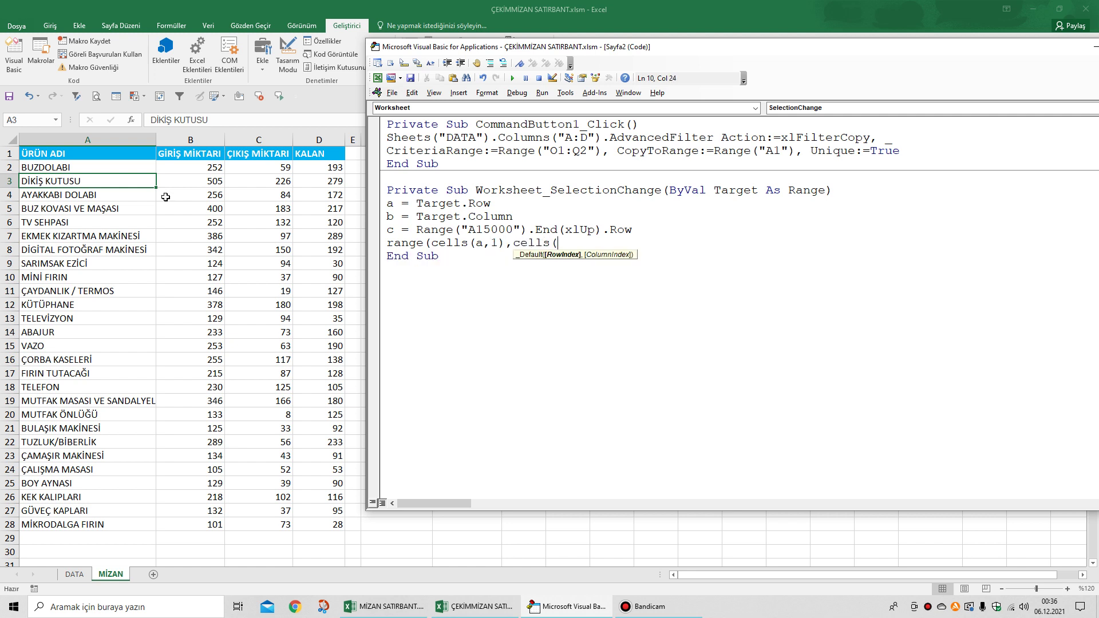
text(,)
key(BackSpace)
text(a,)
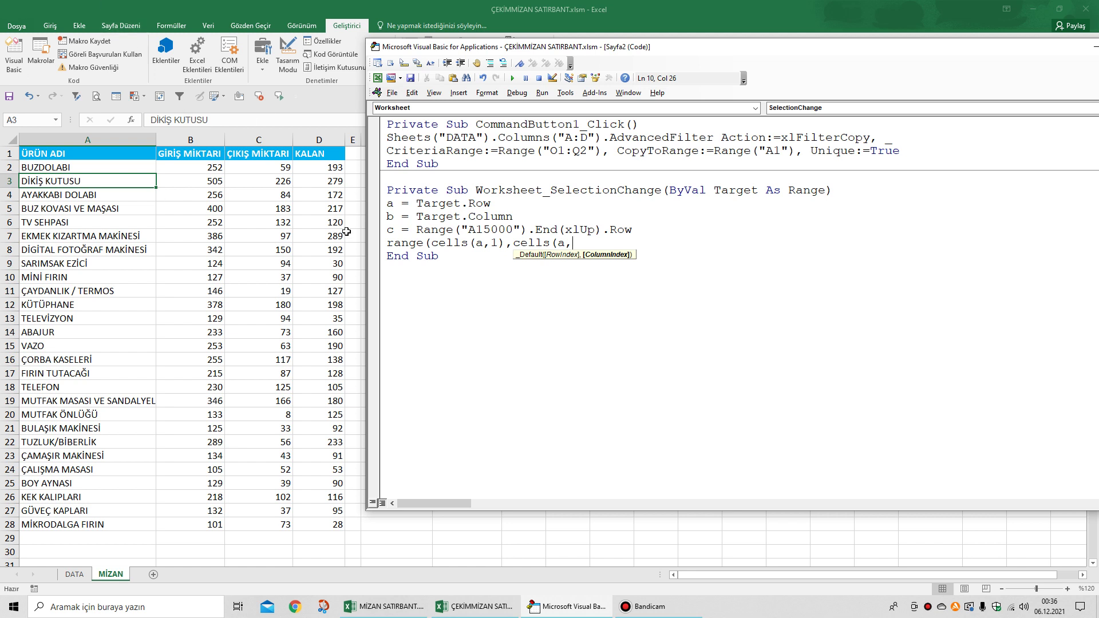
text(4))
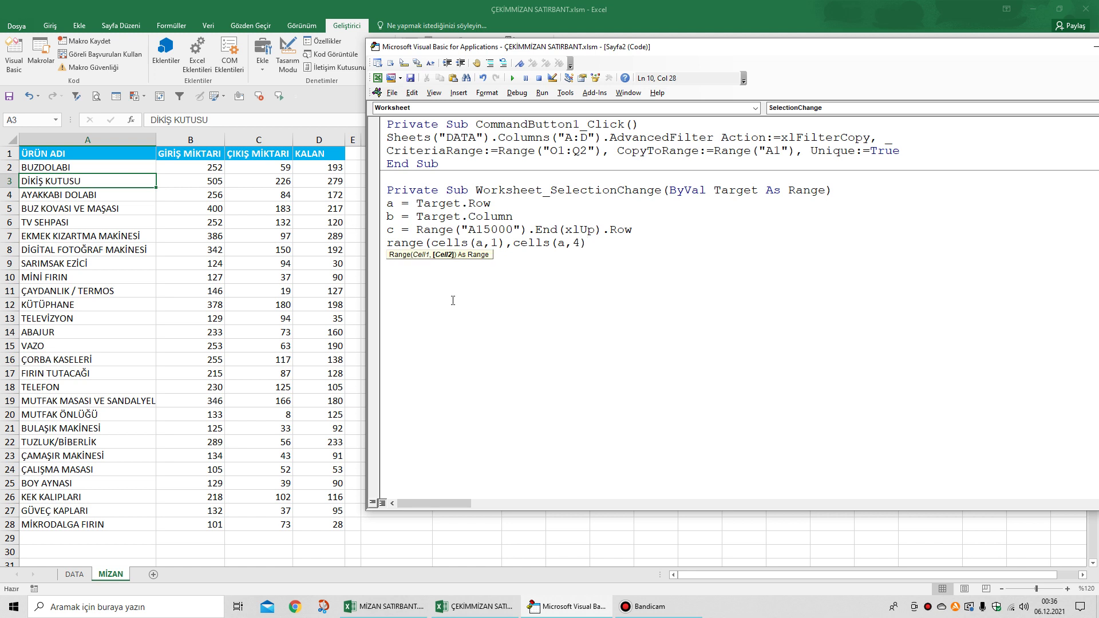
text())
text(.)
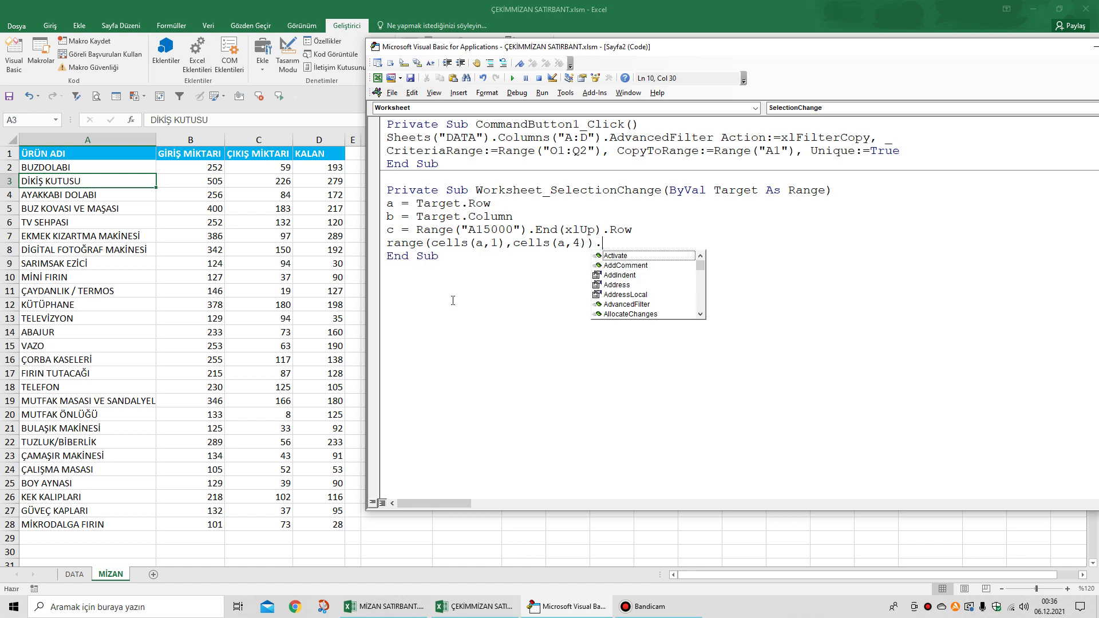
text(select)
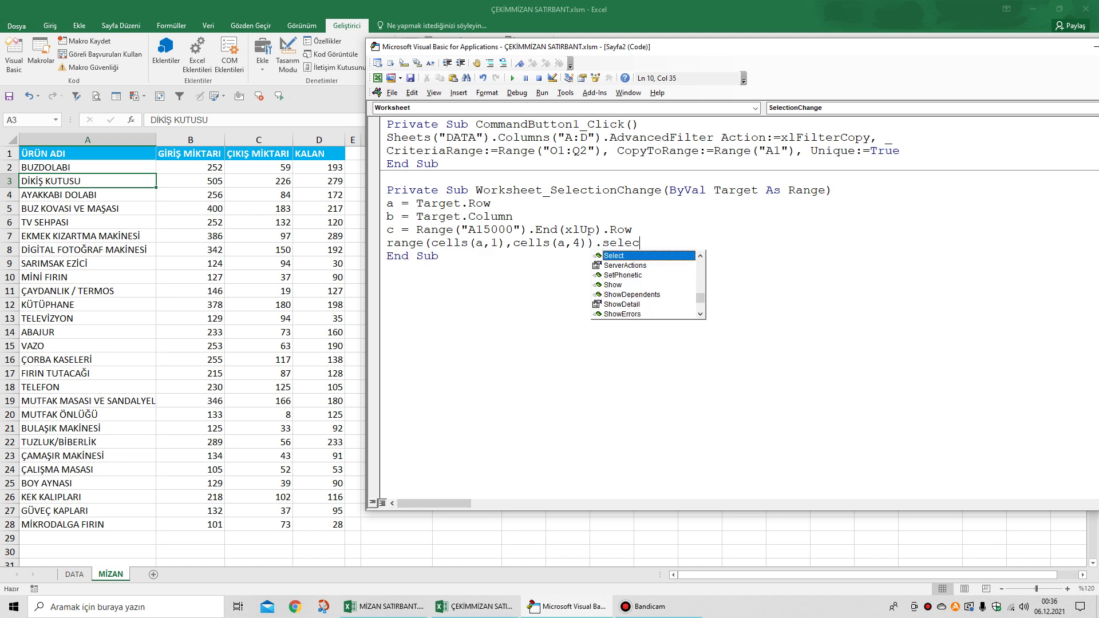
click(630, 269)
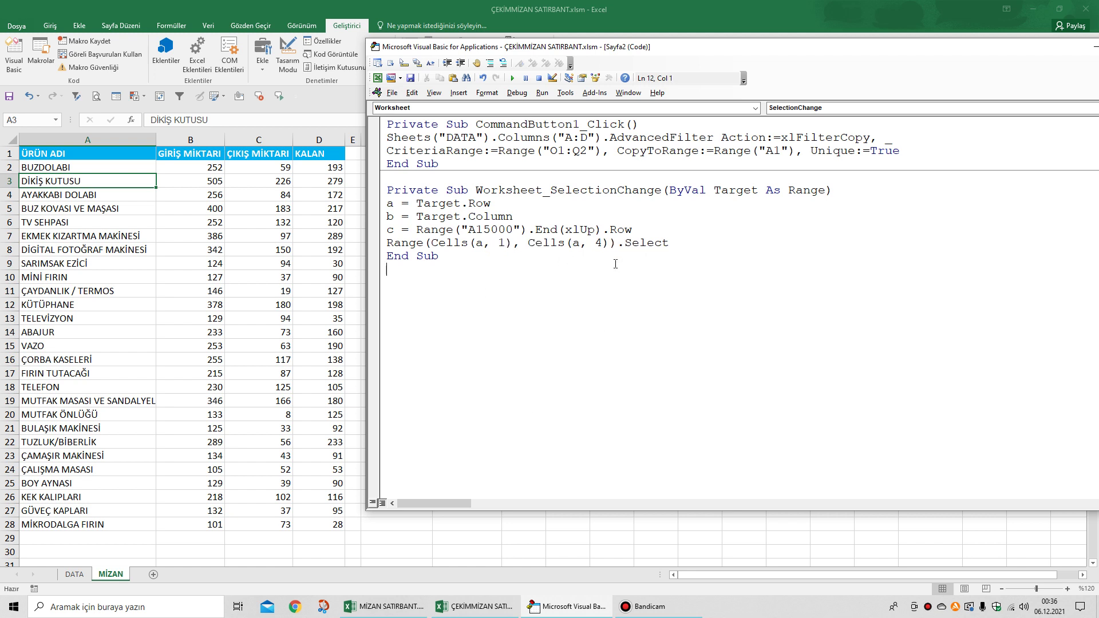
- Below the Select line, add Range(Cells(a, 1), Cells(a, 4)).Interior.ColorIndex = 8, reusing the copied range expression
click(689, 240)
key(Return)
drag(617, 237, 375, 246)
key(ctrl+c)
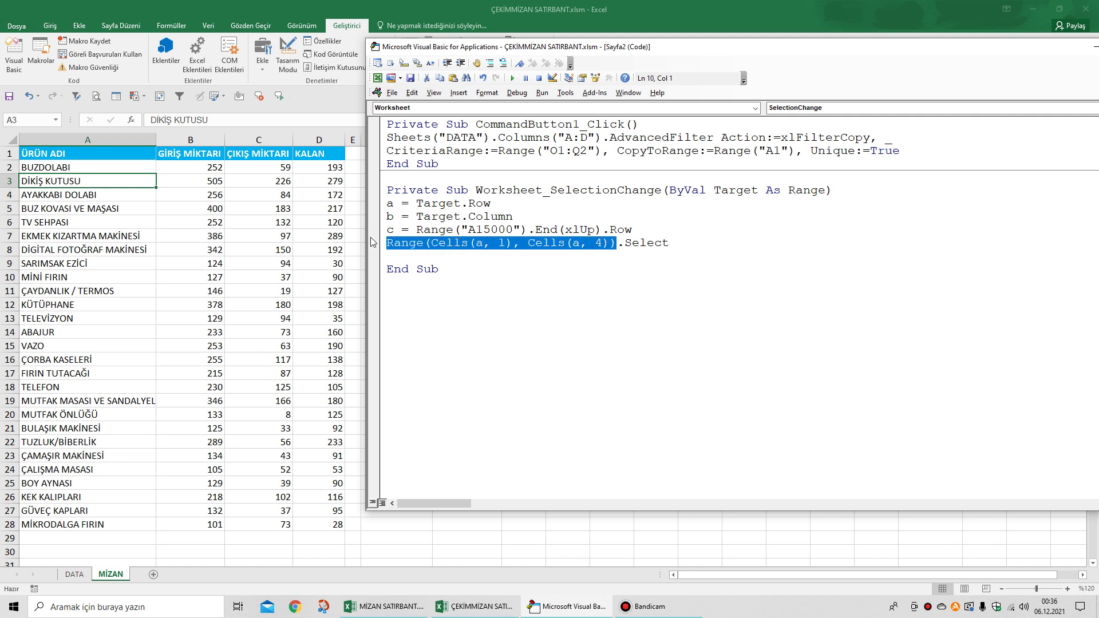
click(405, 256)
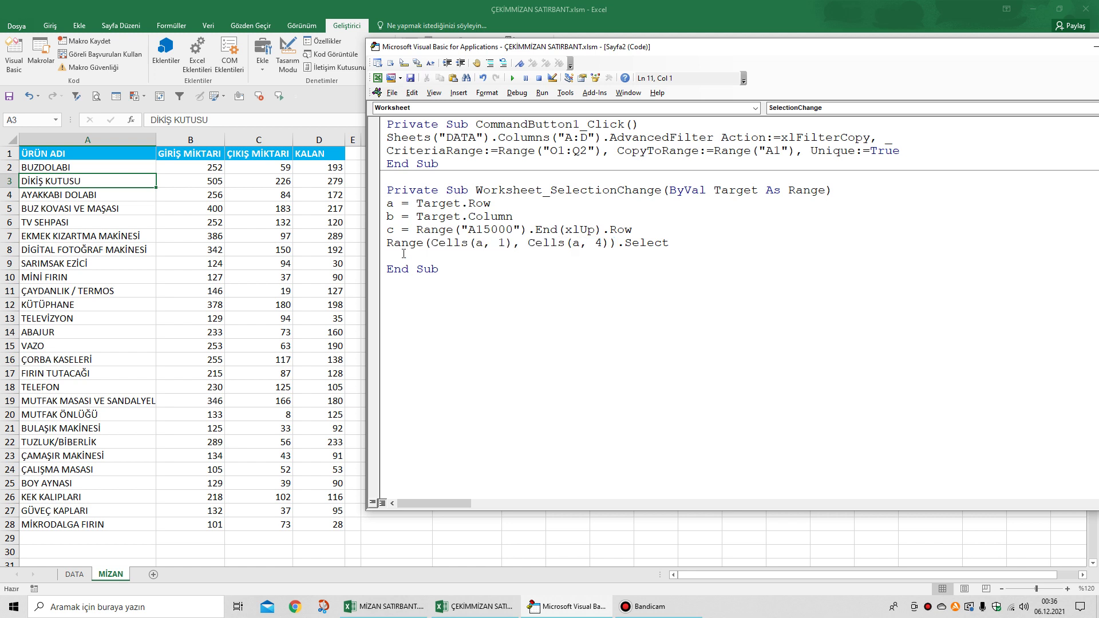
key(ctrl+v)
text(.)
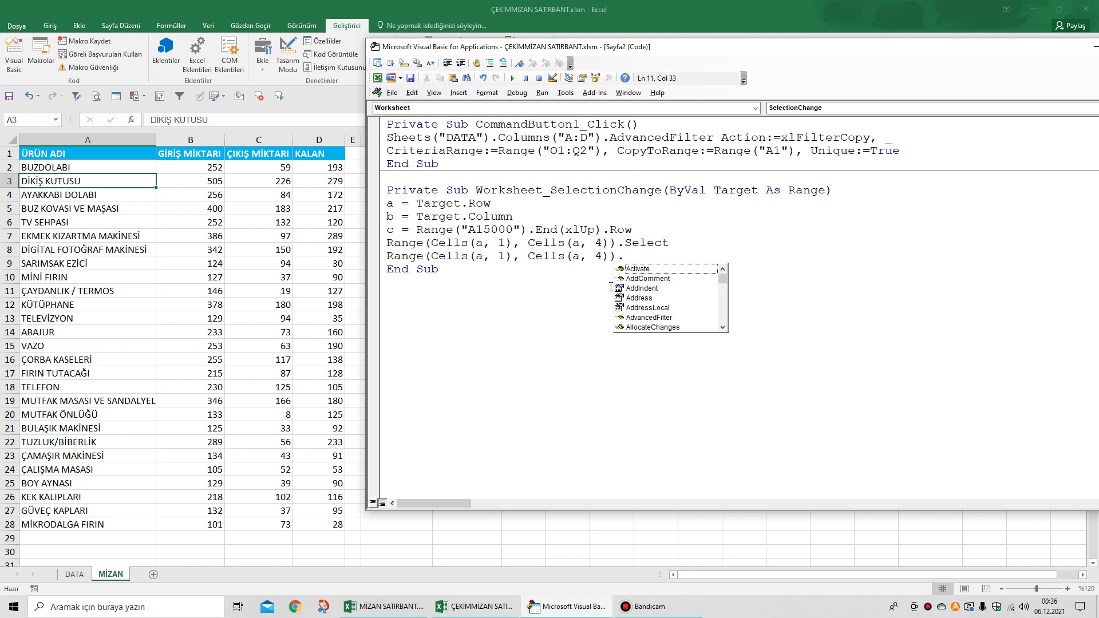
text(int)
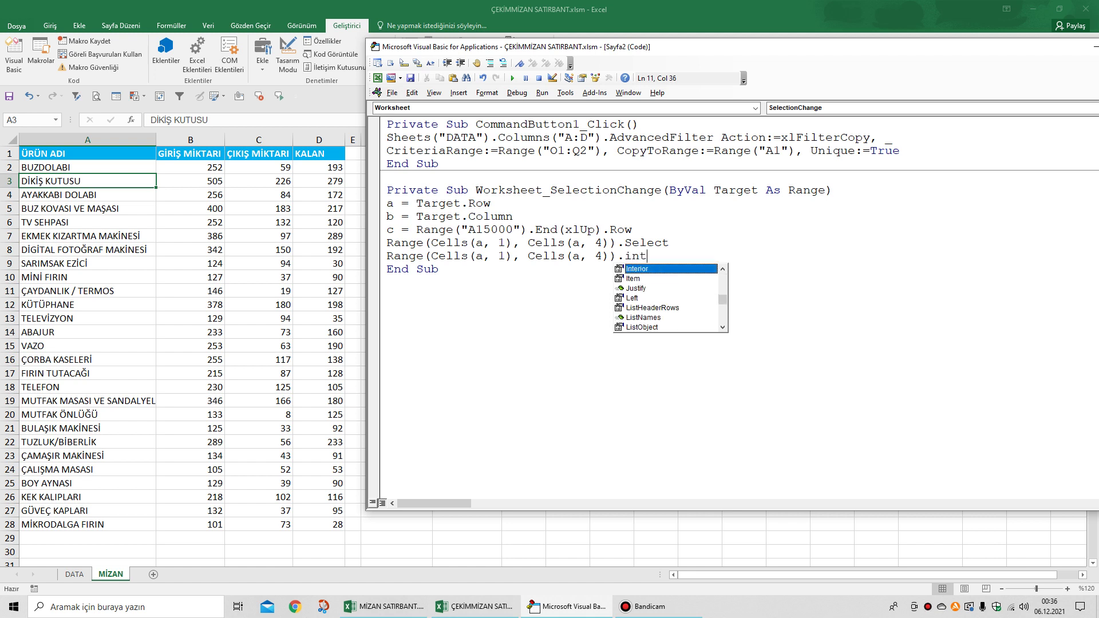
text(erior.color)
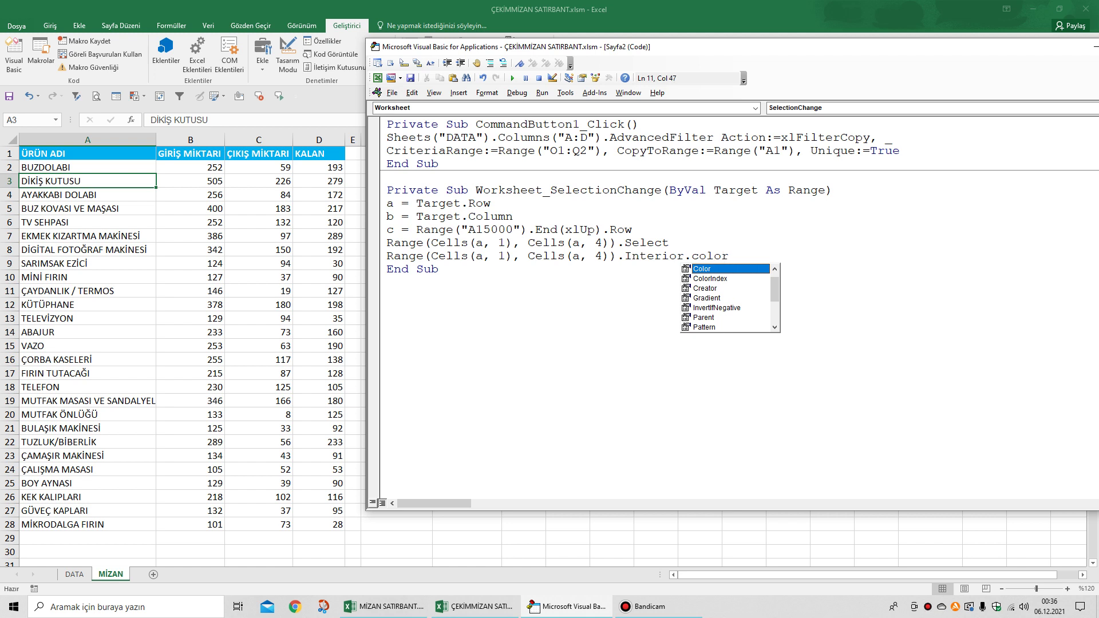
key(Down)
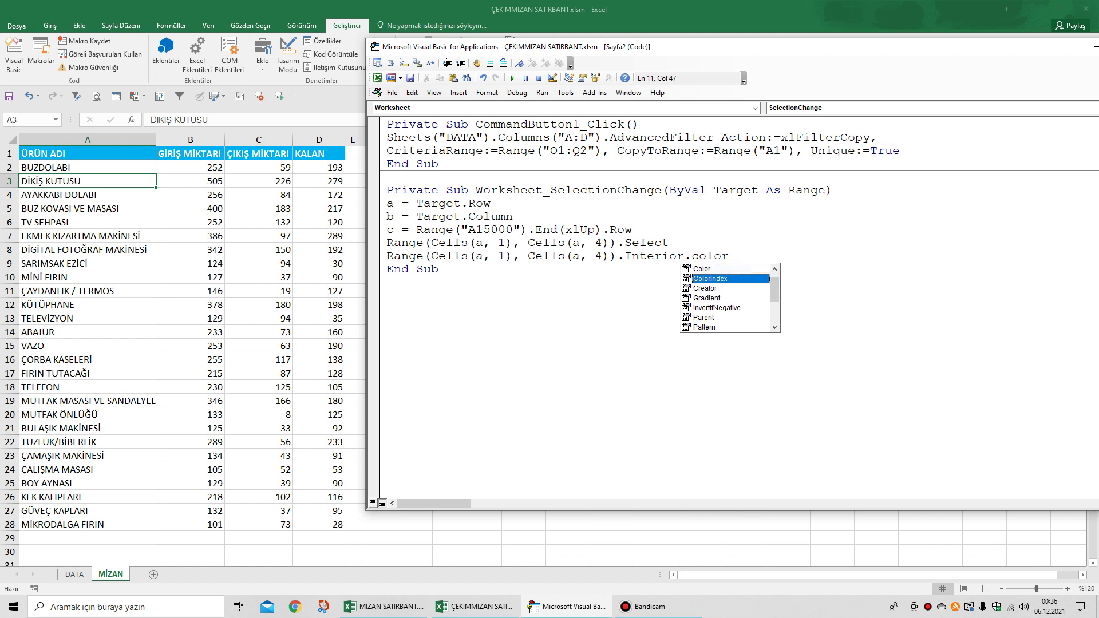
key(Tab)
text(=)
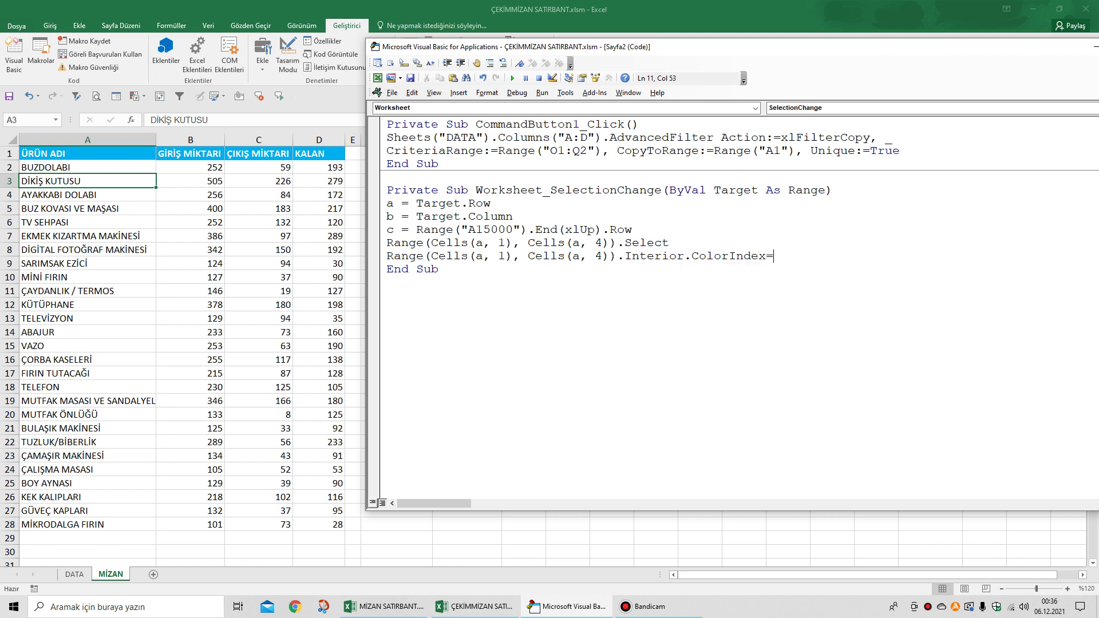
text(8)
click(637, 397)
- Close the code editor and test the highlighting by selecting several product names and some empty cells outside the table
drag(1057, 49, 899, 68)
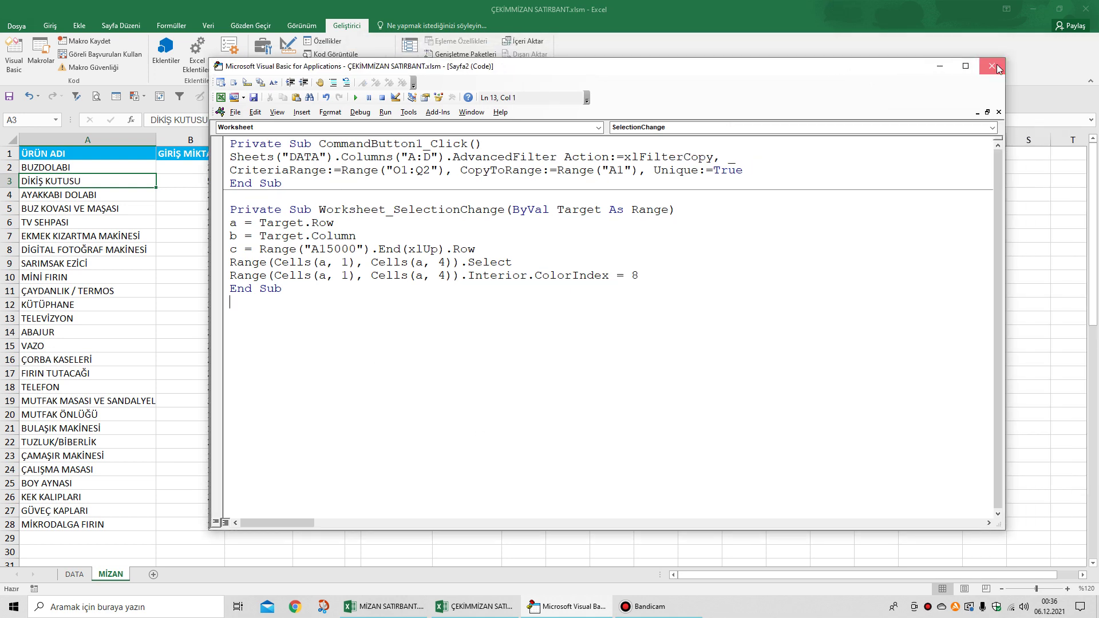
click(1002, 67)
click(84, 227)
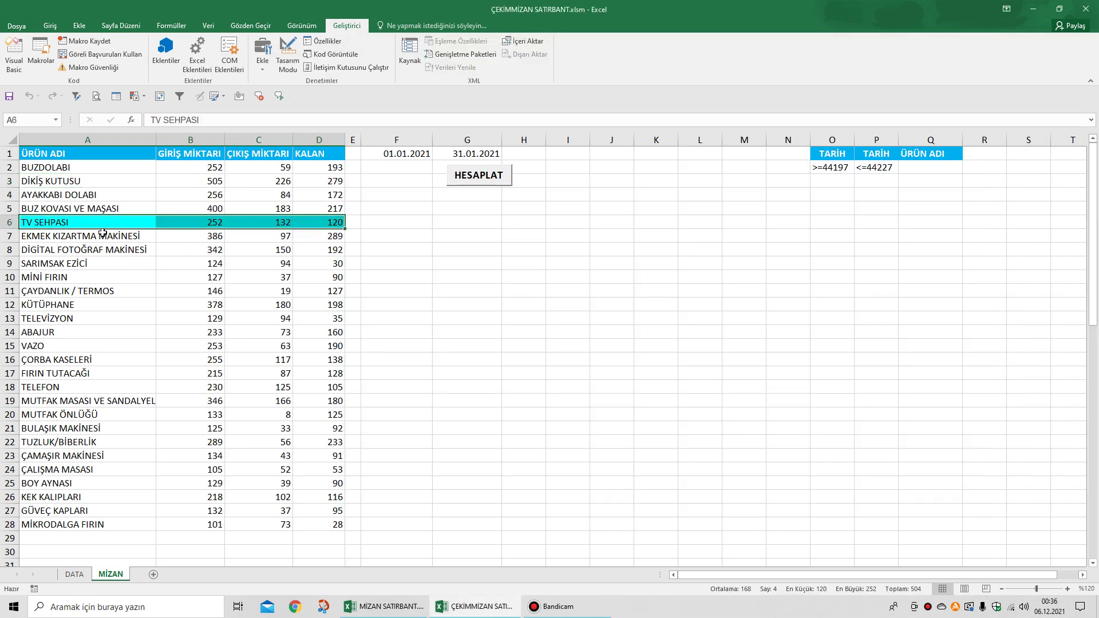
click(82, 302)
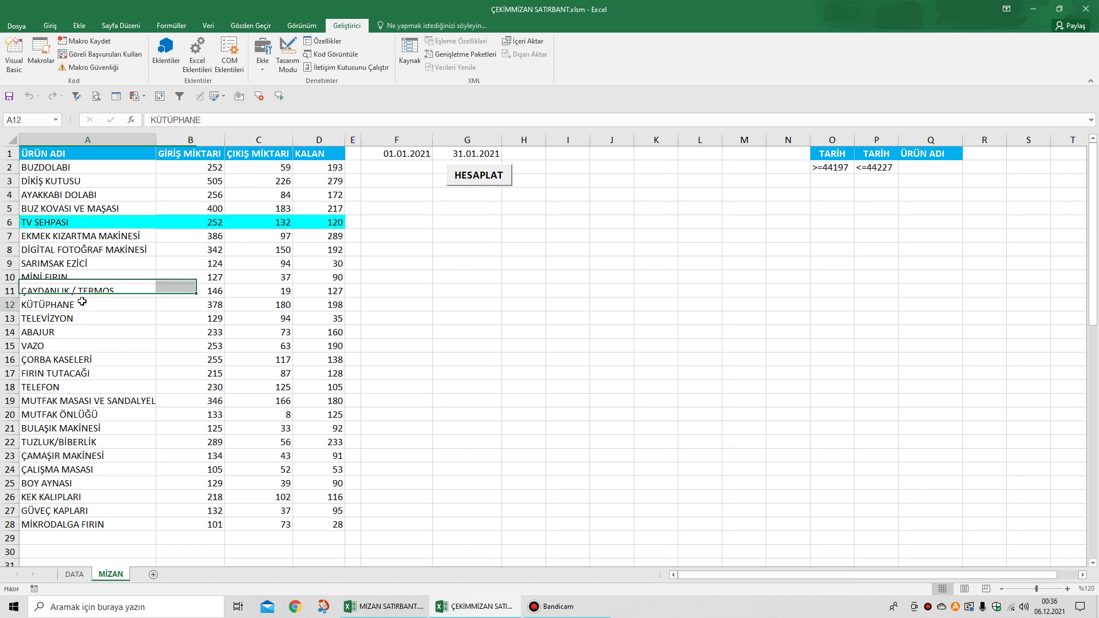
click(91, 347)
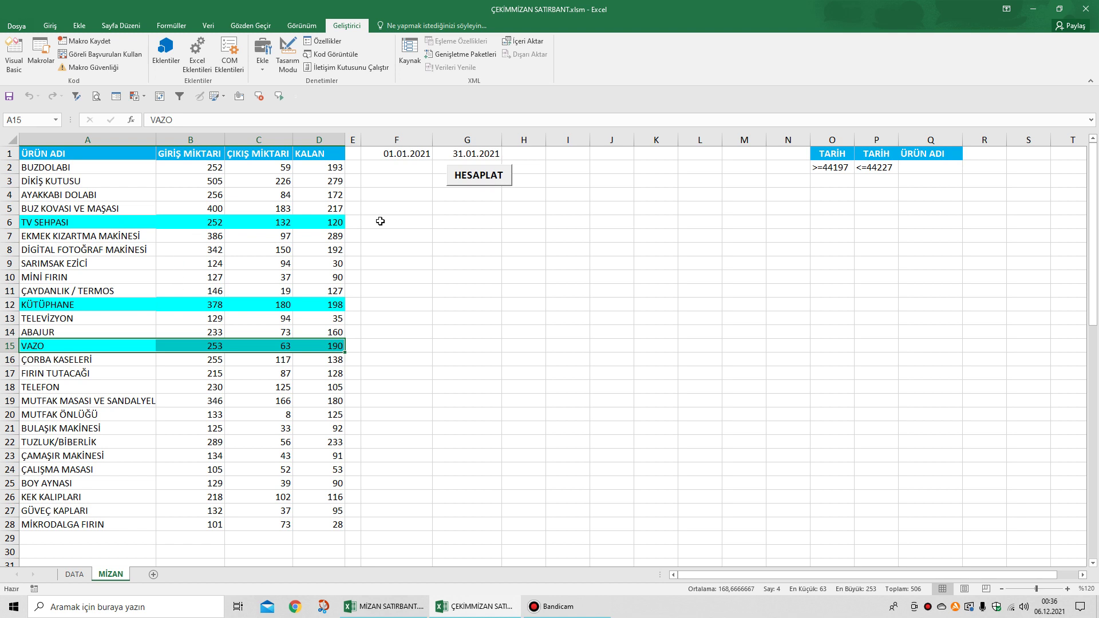
click(589, 282)
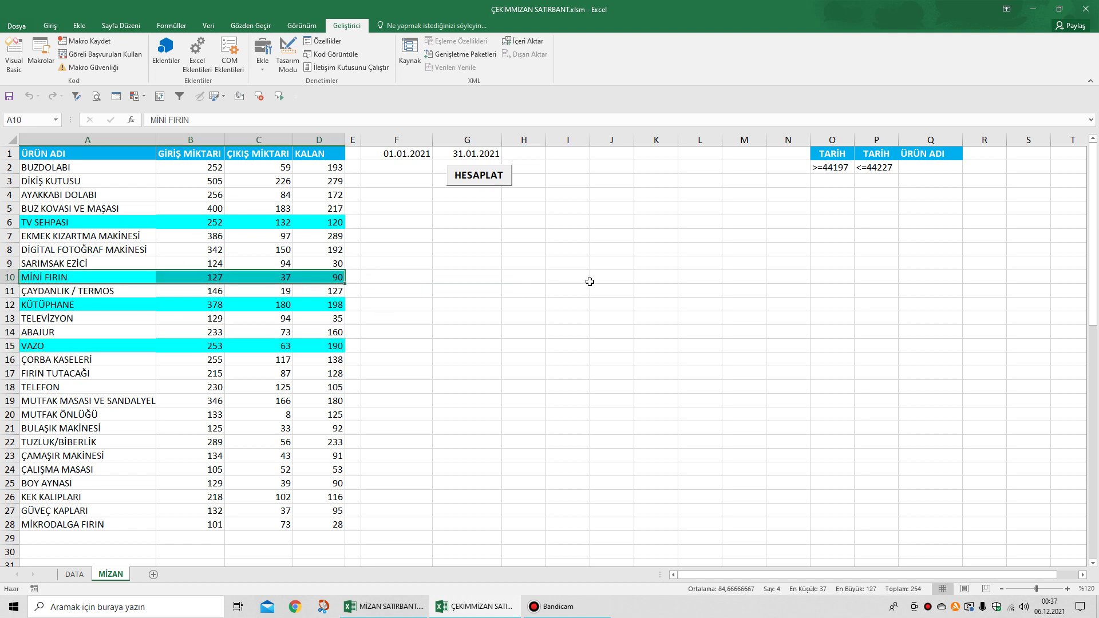
click(632, 289)
click(644, 303)
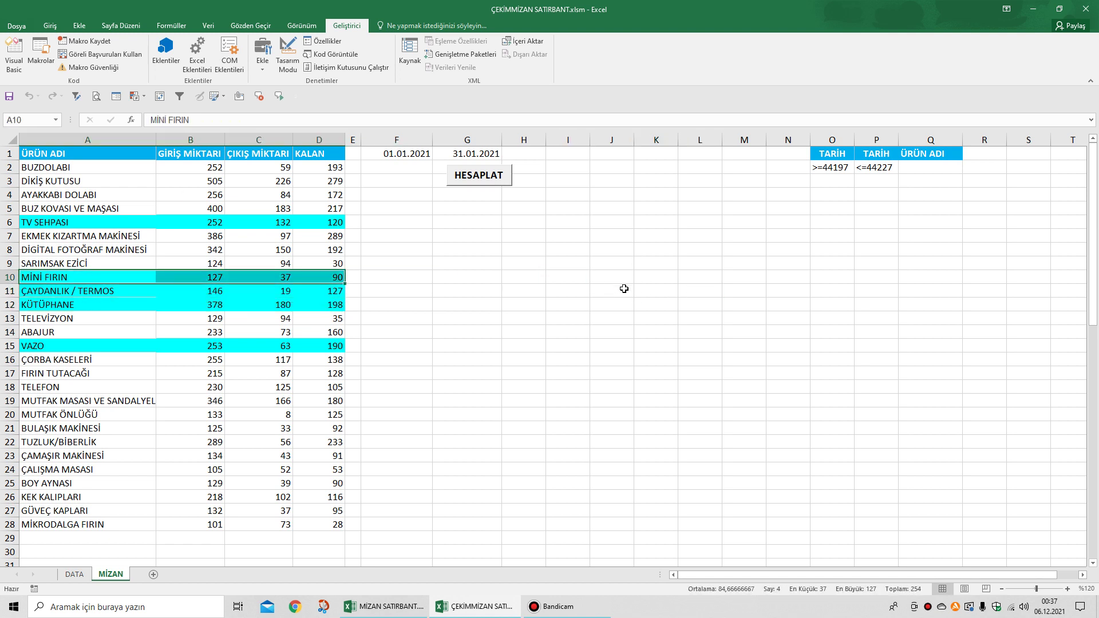
- Reopen the code beside the table and insert If a >= 2 And b < 5 Then above the Select line
click(15, 64)
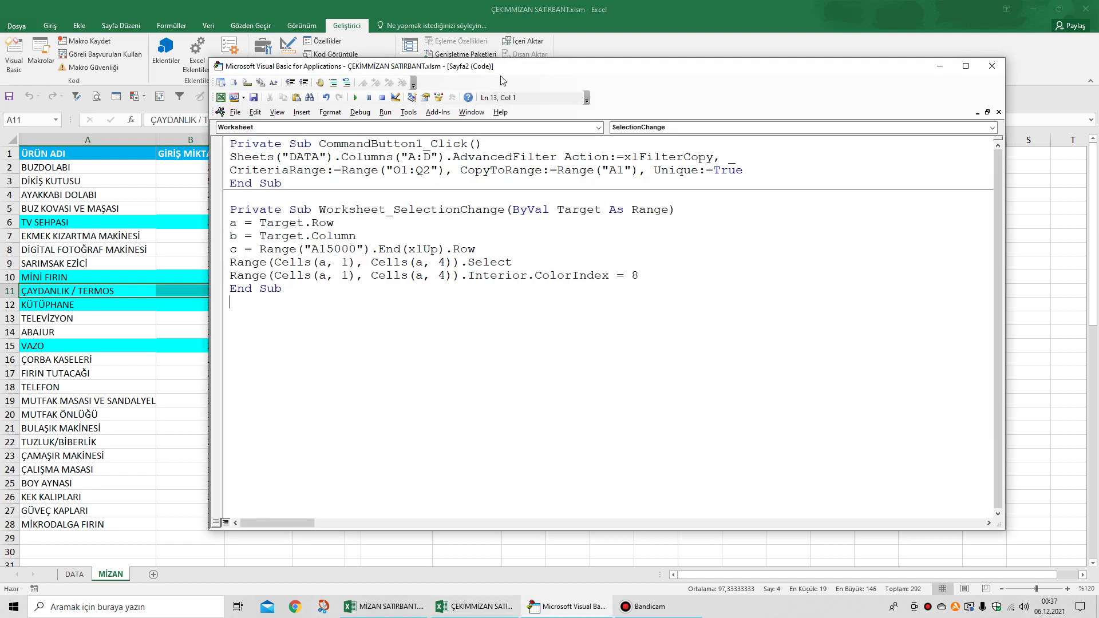
drag(553, 70, 767, 97)
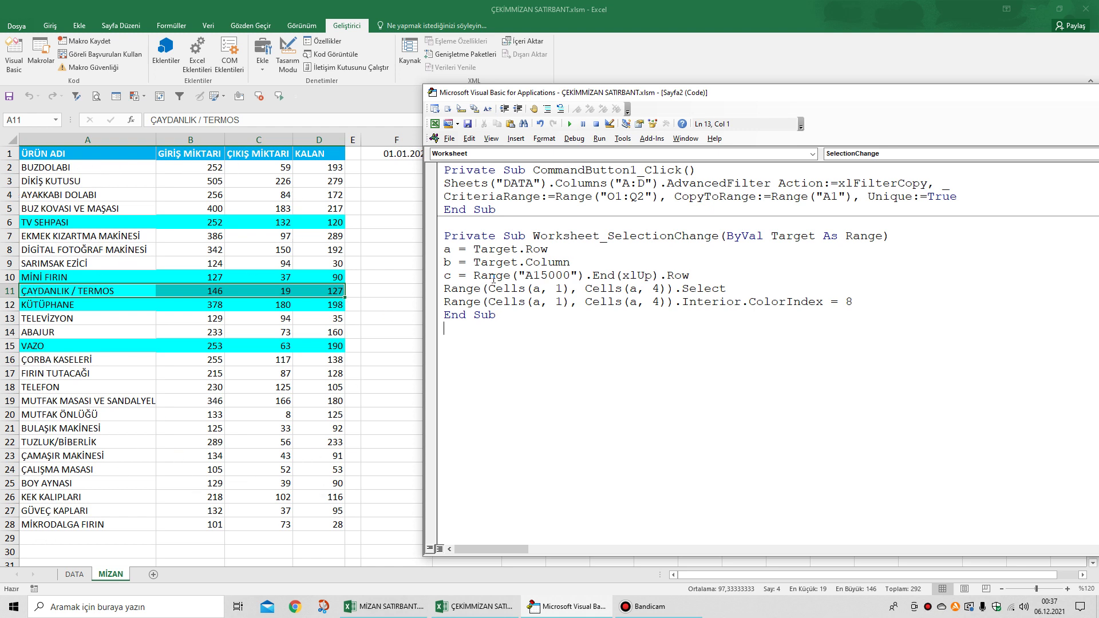
click(691, 277)
key(Return)
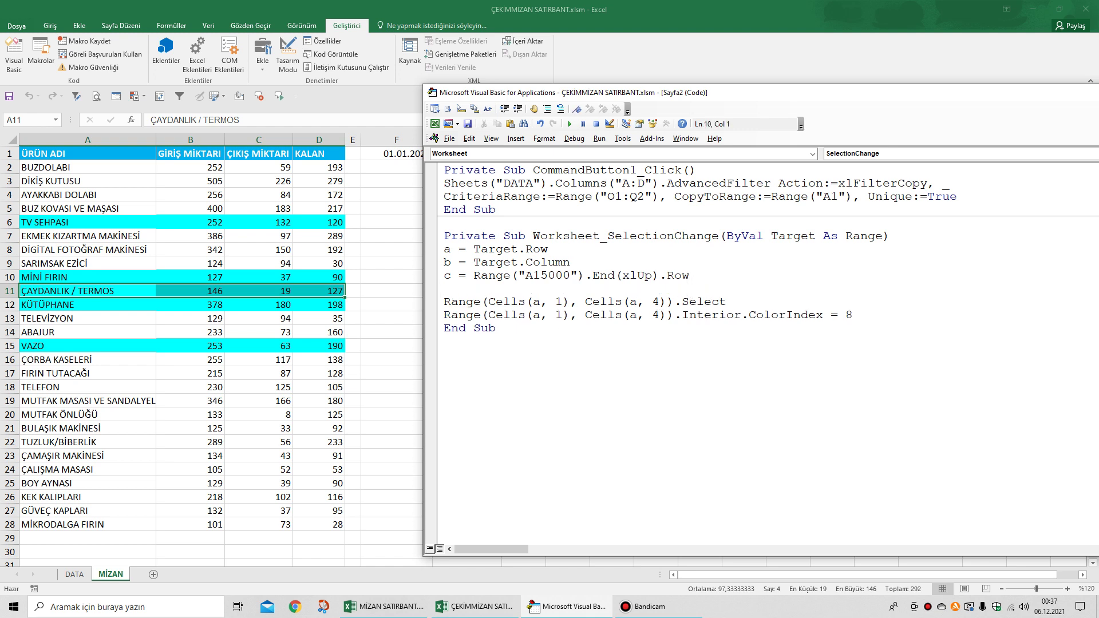
text(if a)
text(>=2)
text(and b>)
key(BackSpace)
text(<5)
text(then)
click(886, 394)
- Close the condition with End If after the Interior.ColorIndex line
click(877, 319)
key(Return)
text(en)
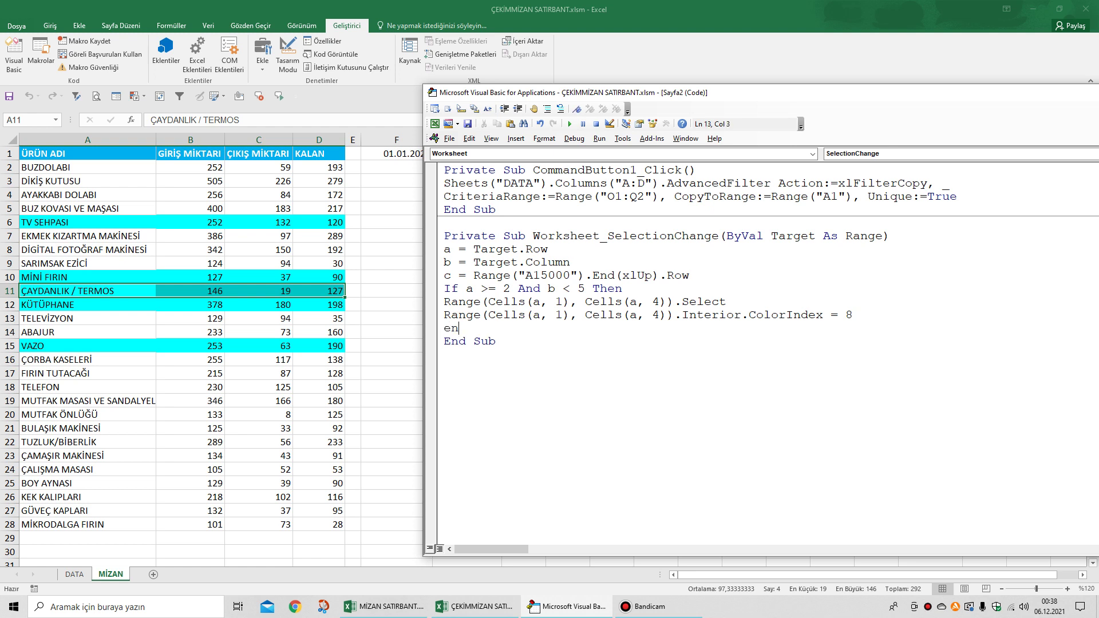
text(d if)
click(910, 476)
- Return to the MİZAN sheet and test the condition by selecting empty cells outside the table and several product rows
drag(926, 100, 721, 83)
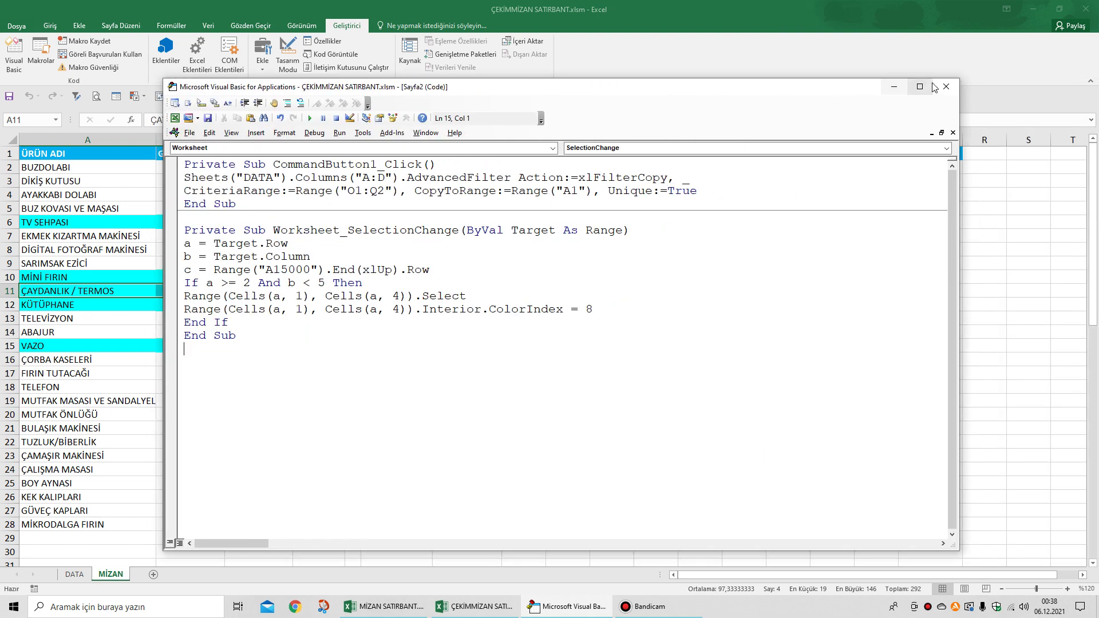
key(alt+F11)
click(640, 290)
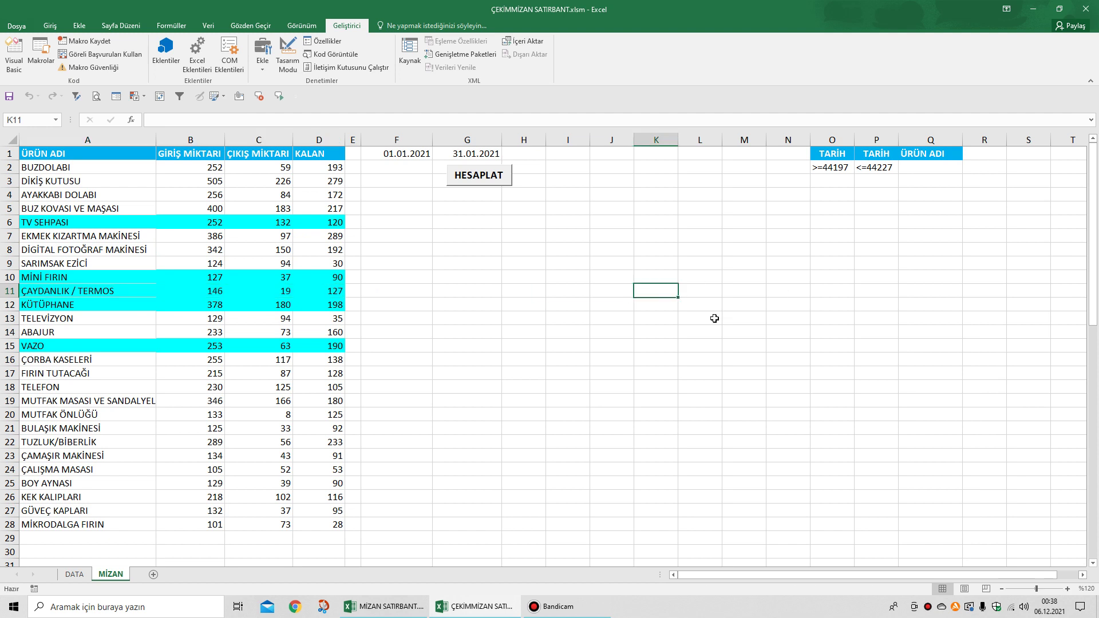
click(710, 318)
click(558, 292)
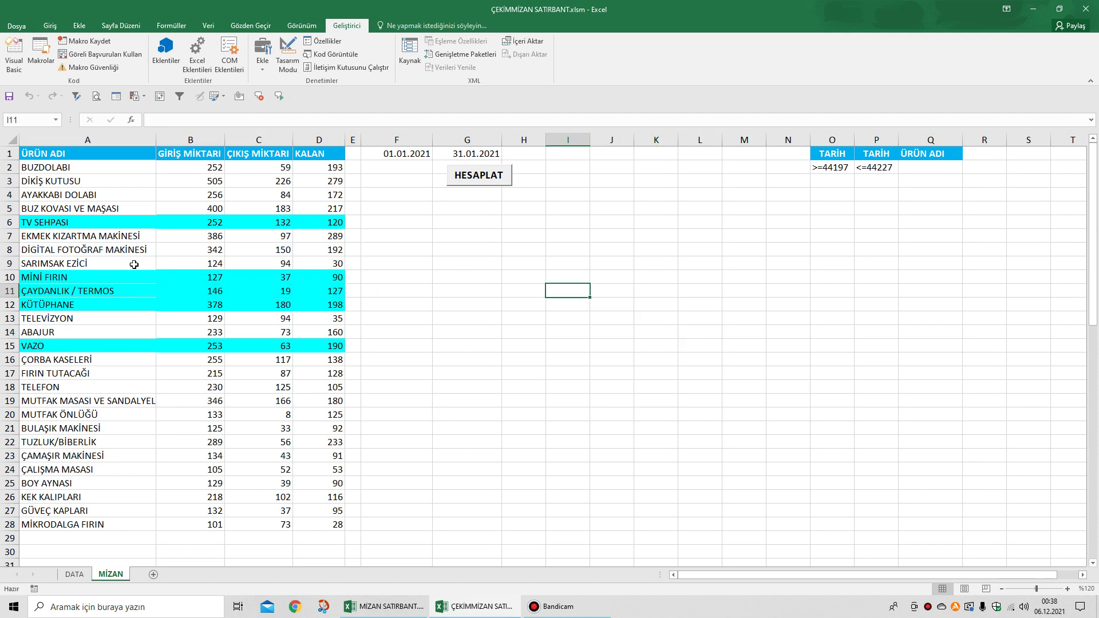
click(74, 251)
click(109, 372)
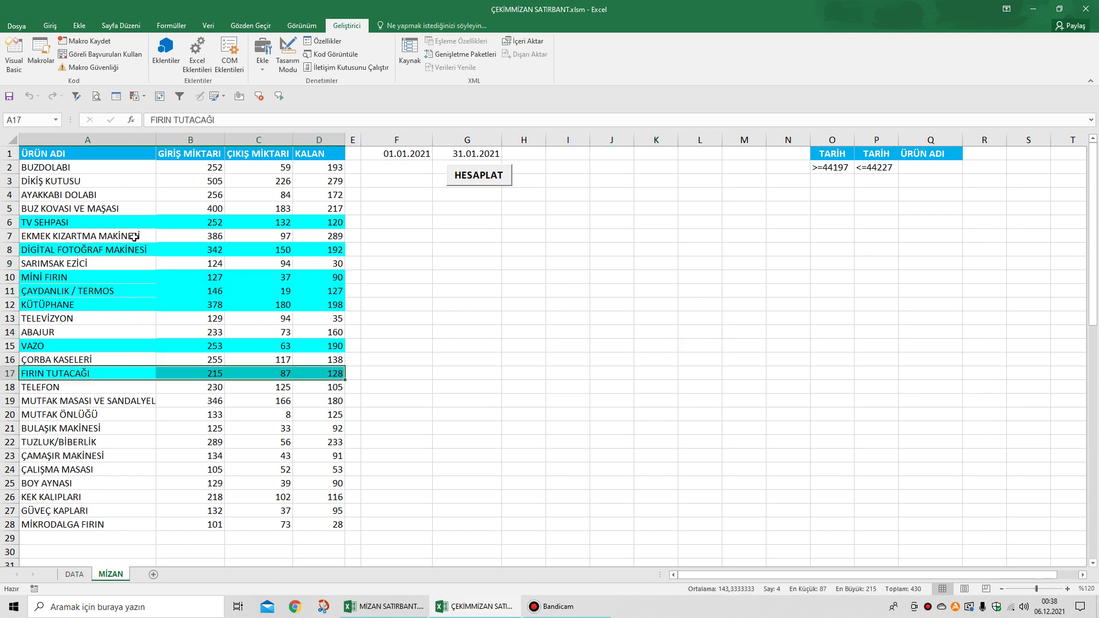
click(119, 207)
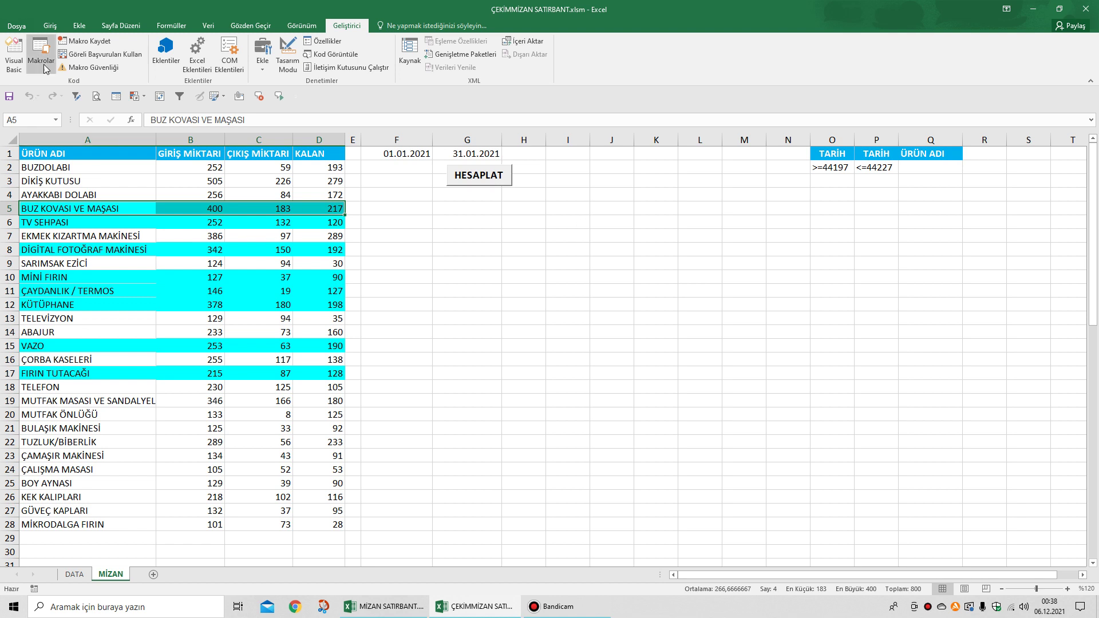
- Reopen the sheet's code and start a Range("A2:D15000") statement on a new line after the c = Range line
click(14, 55)
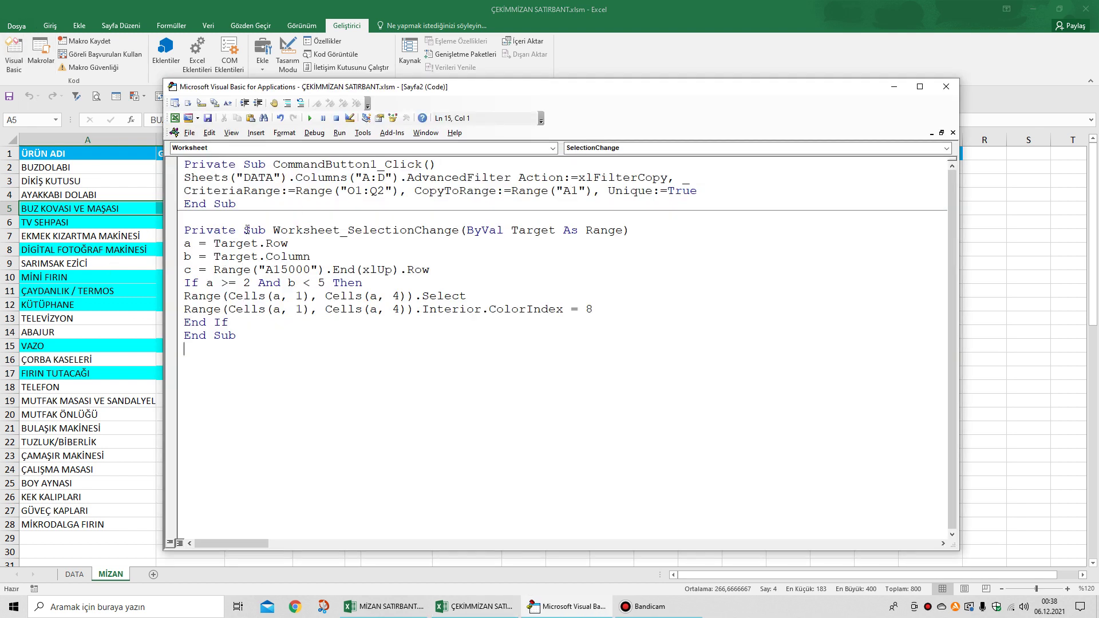
click(440, 271)
key(Return)
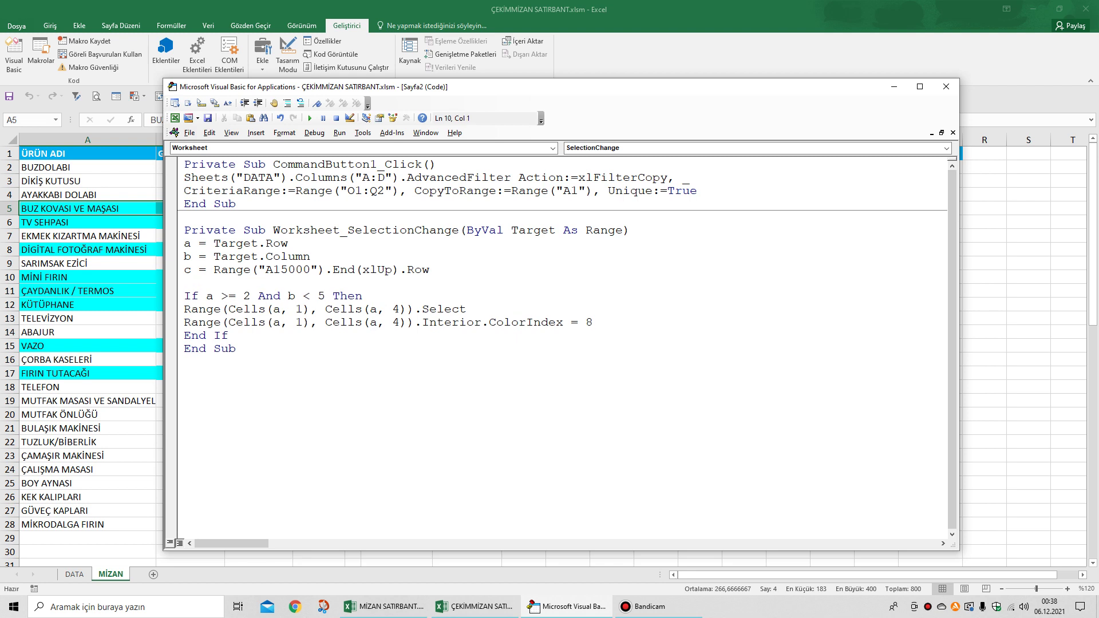
text(range()
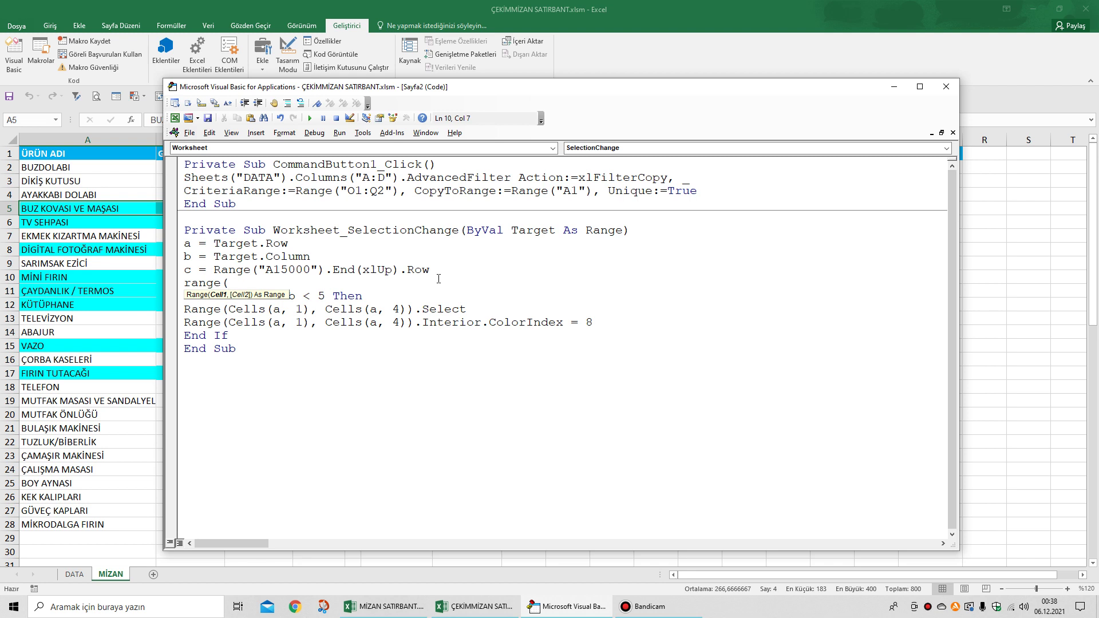
text("A2:D15000"))
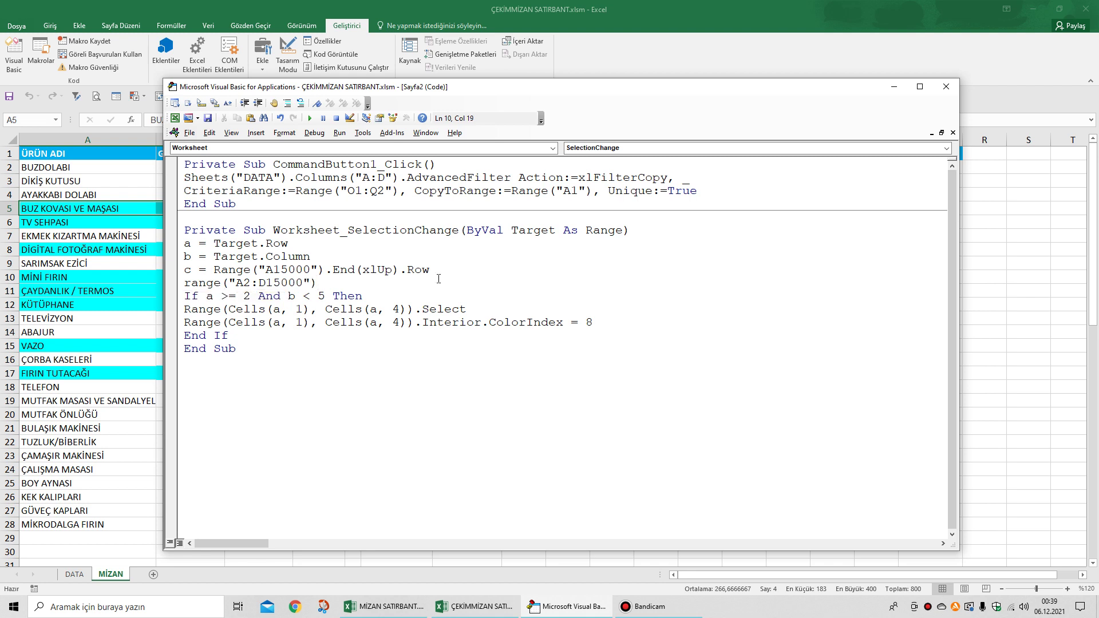
text(.)
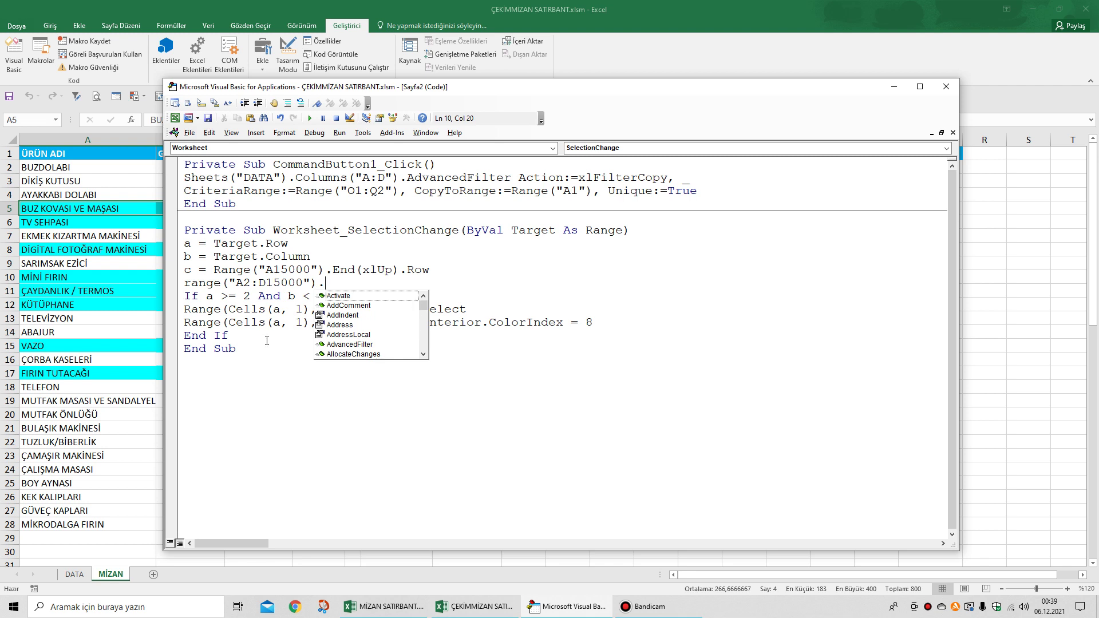
- Complete the new statement with .Interior.ColorIndex = 0, copying the property text from the existing colour line
click(269, 338)
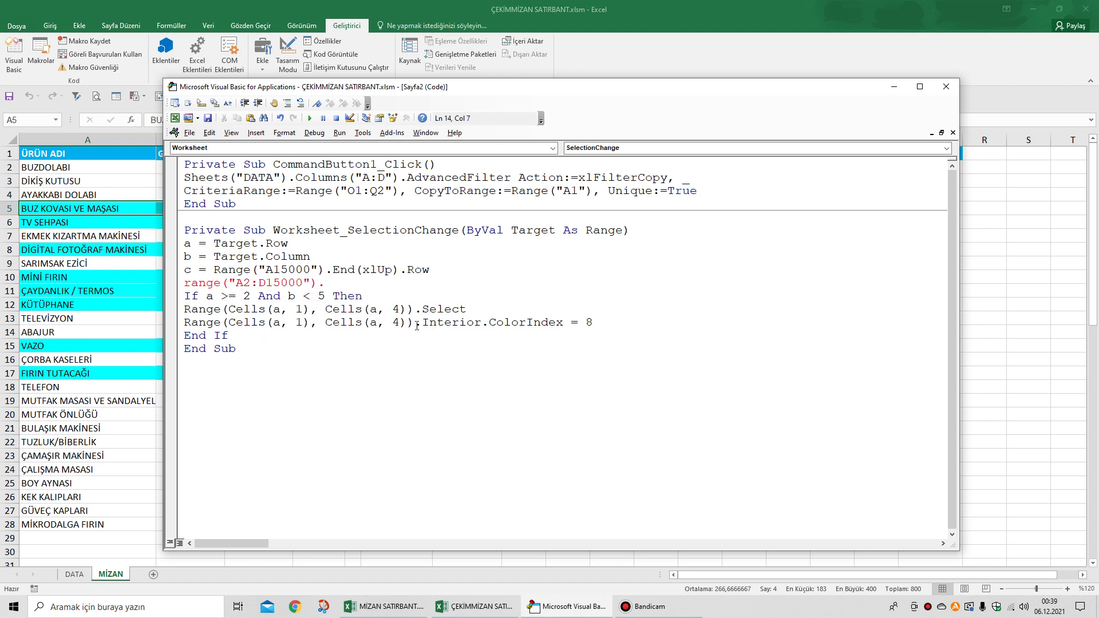
drag(418, 325, 578, 328)
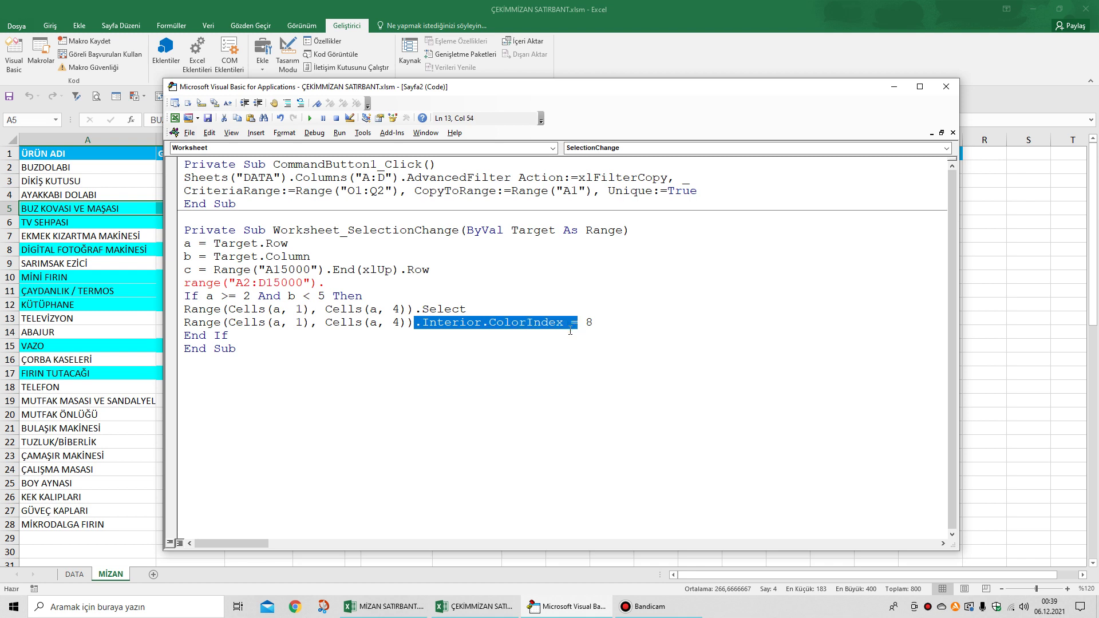
key(ctrl+c)
click(340, 281)
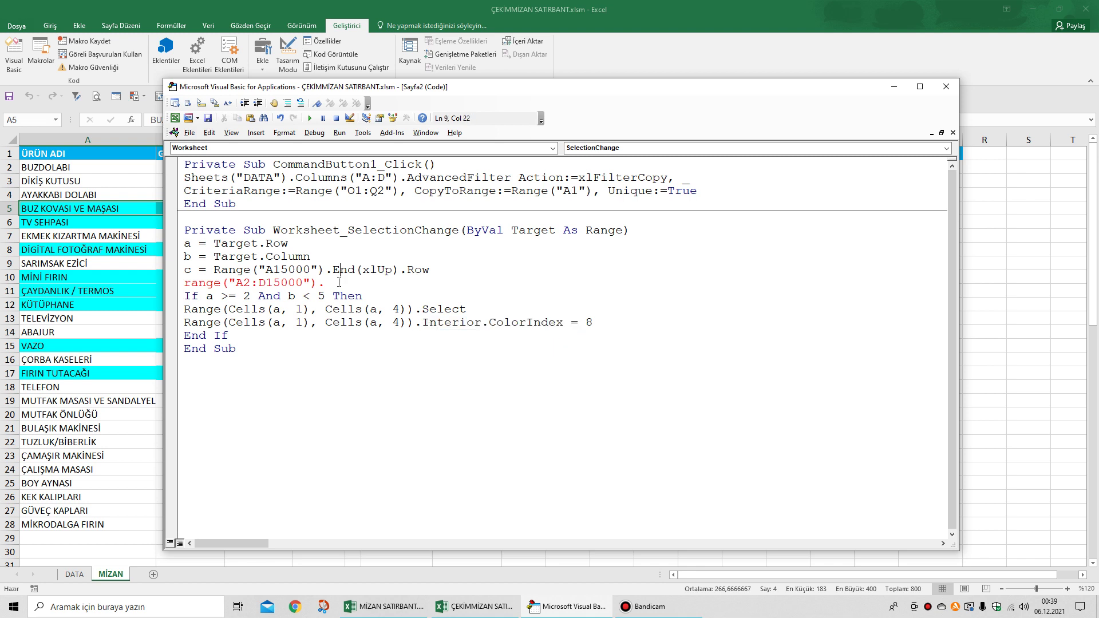
key(ctrl+v)
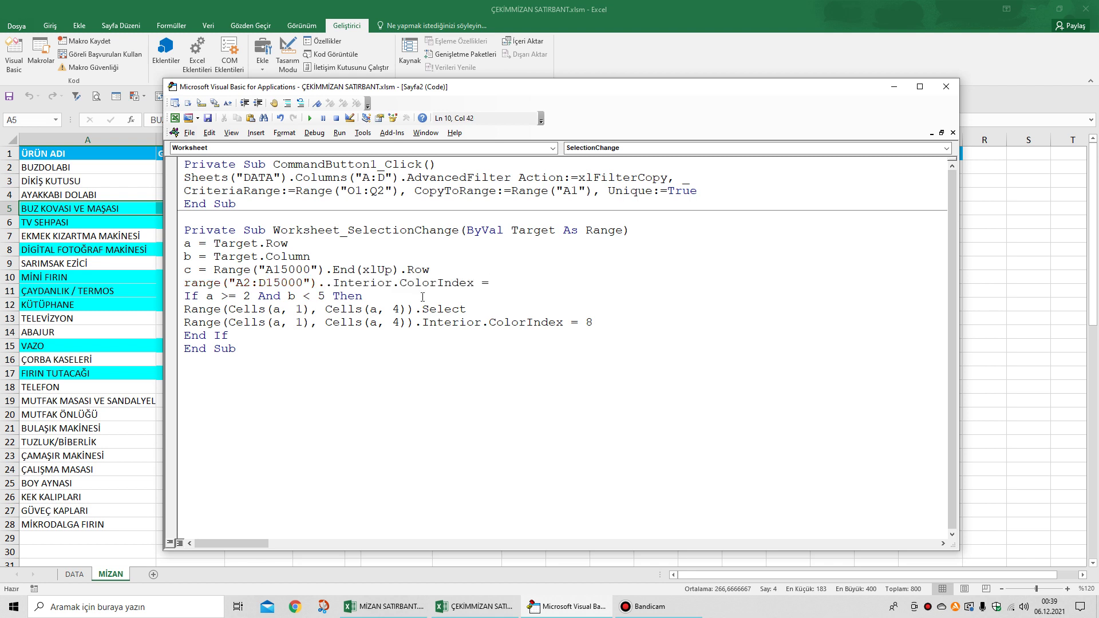
text(0)
key(ctrl+End)
click(333, 282)
key(BackSpace)
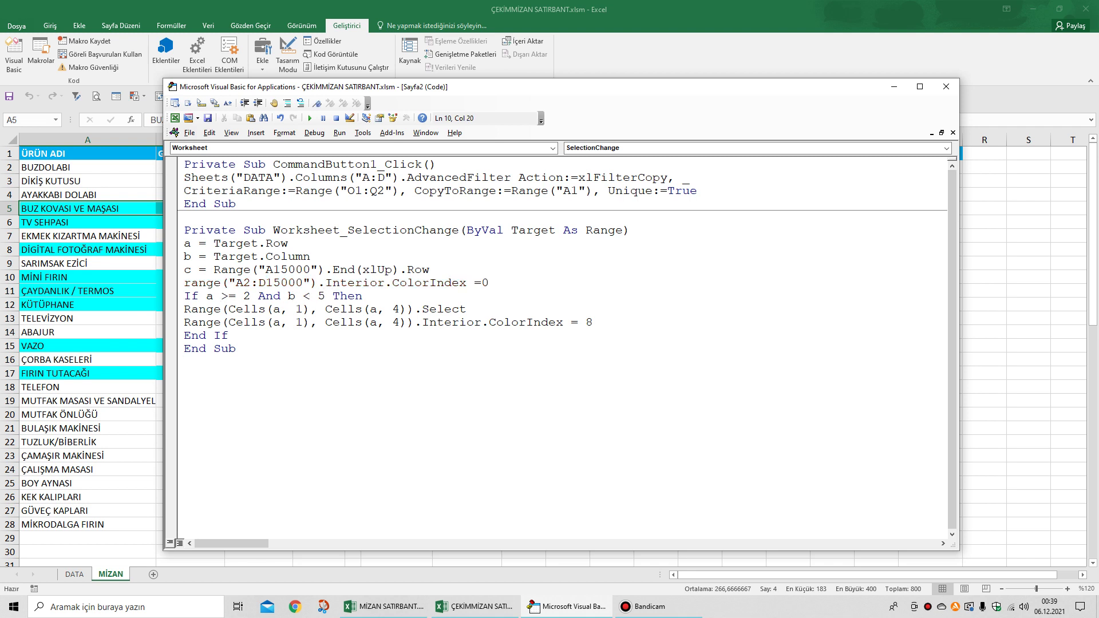
key(ctrl+End)
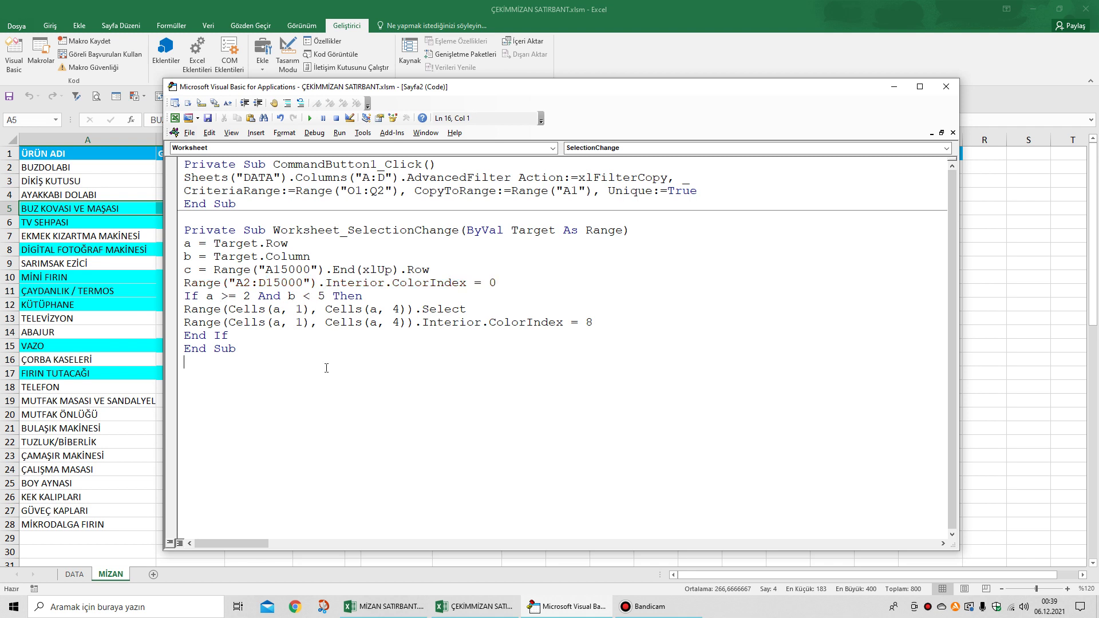
- Close the code editor and test the highlighting by selecting several product rows, including TELEFON and ÇAYDANLIK / TERMOS
click(938, 93)
click(287, 277)
click(191, 386)
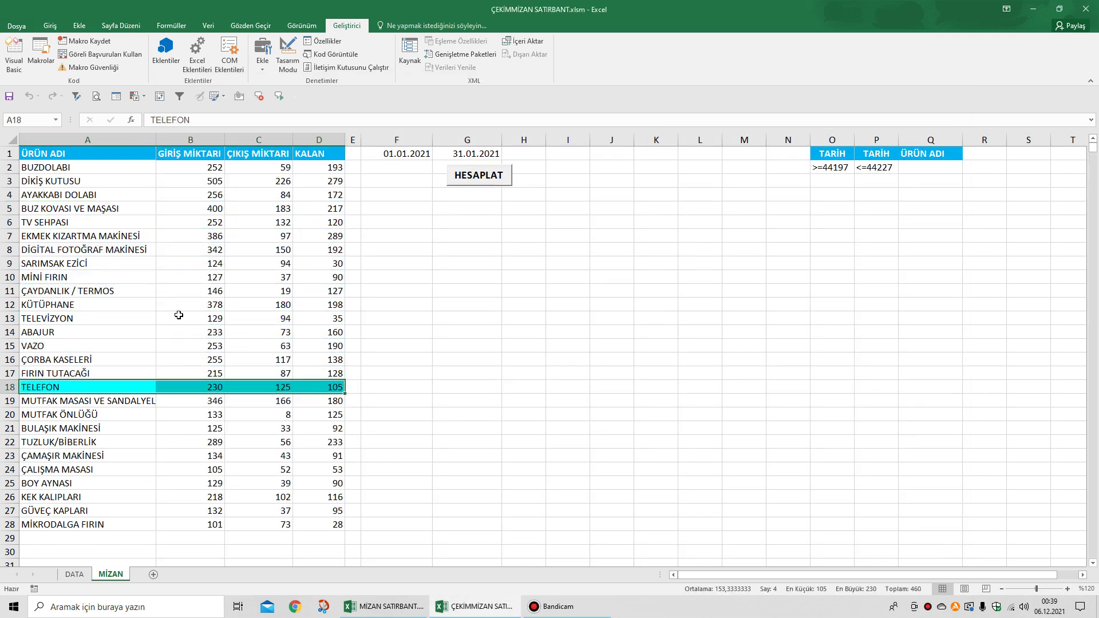
click(179, 290)
click(172, 194)
click(162, 298)
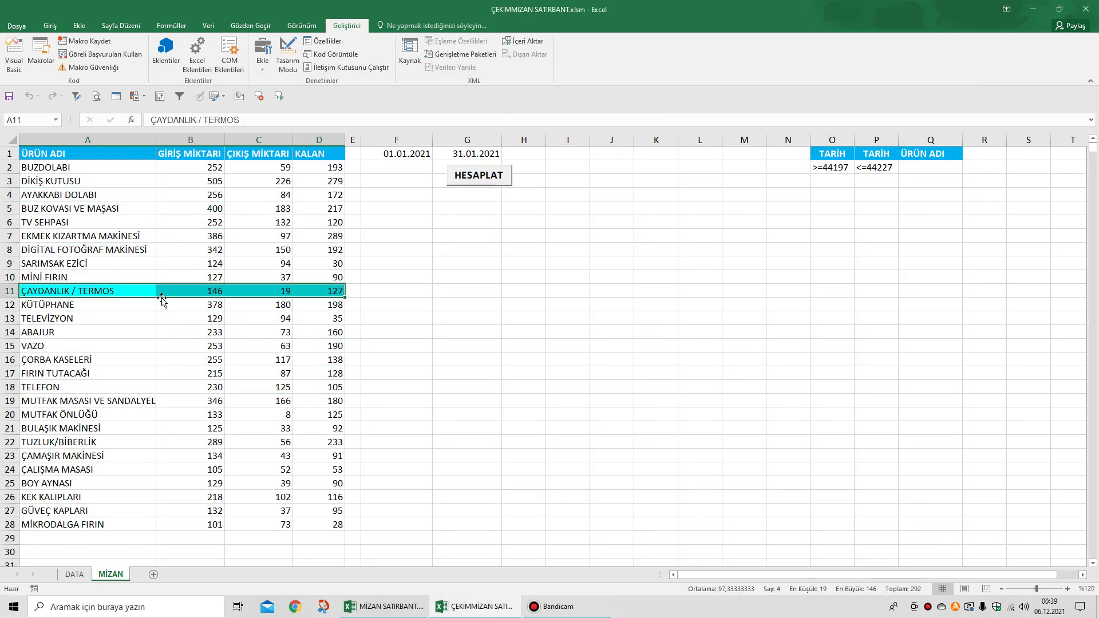
- Move the selection down row by row past the table's end, then back up to MİKRODALGA FIRIN to test the highlighting
key(Down)
key(Down)
key(Down)
key(Down)
key(Down)
key(Down)
key(Down)
key(Down)
key(Down)
key(Down)
key(Down)
key(Down)
key(Down)
key(Down)
key(Down)
key(Down)
key(Down)
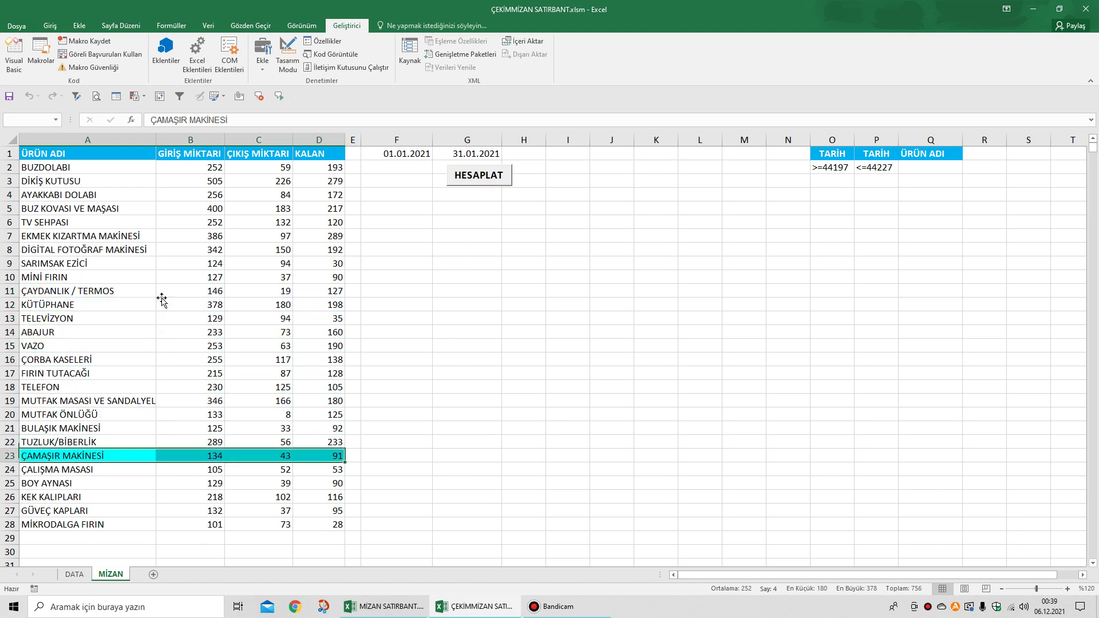
scroll(162, 297, down, 1)
key(Down)
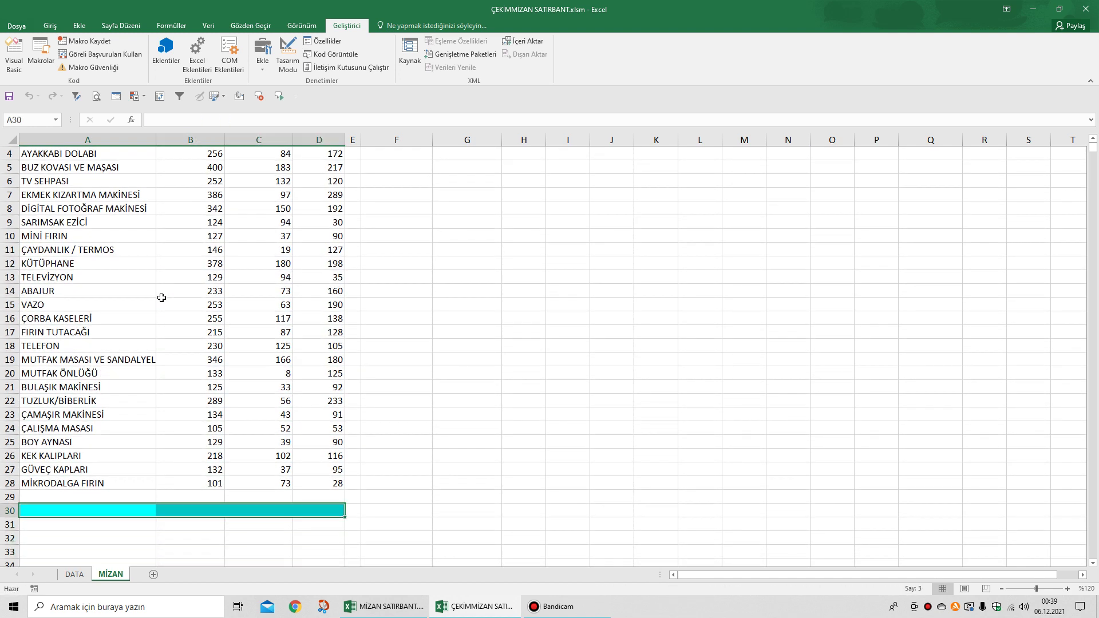
key(Up)
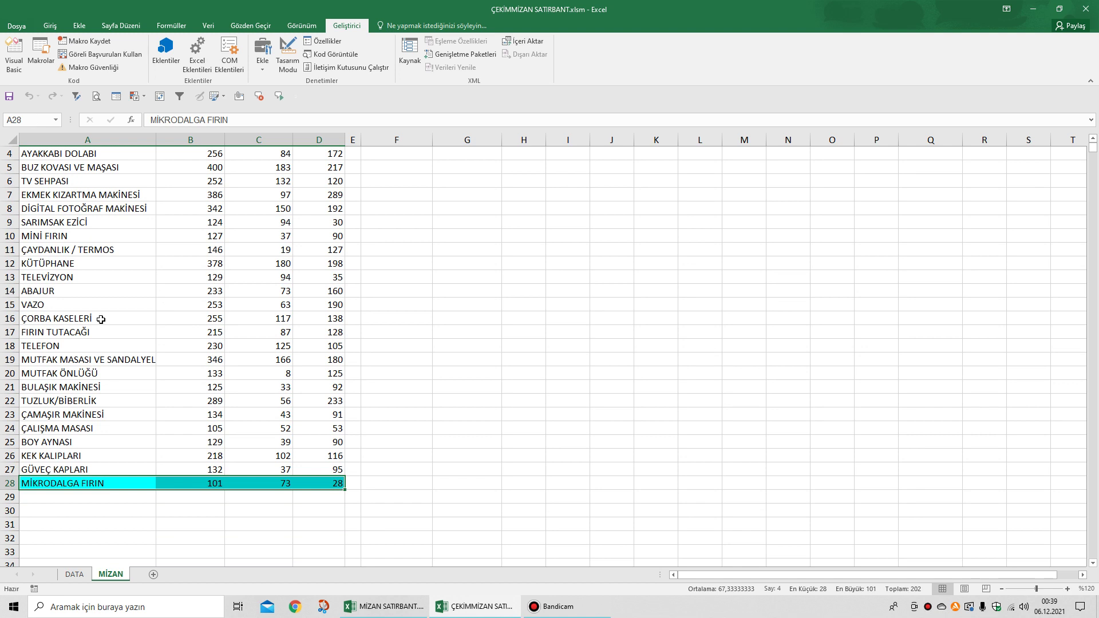
scroll(117, 177, up, 1)
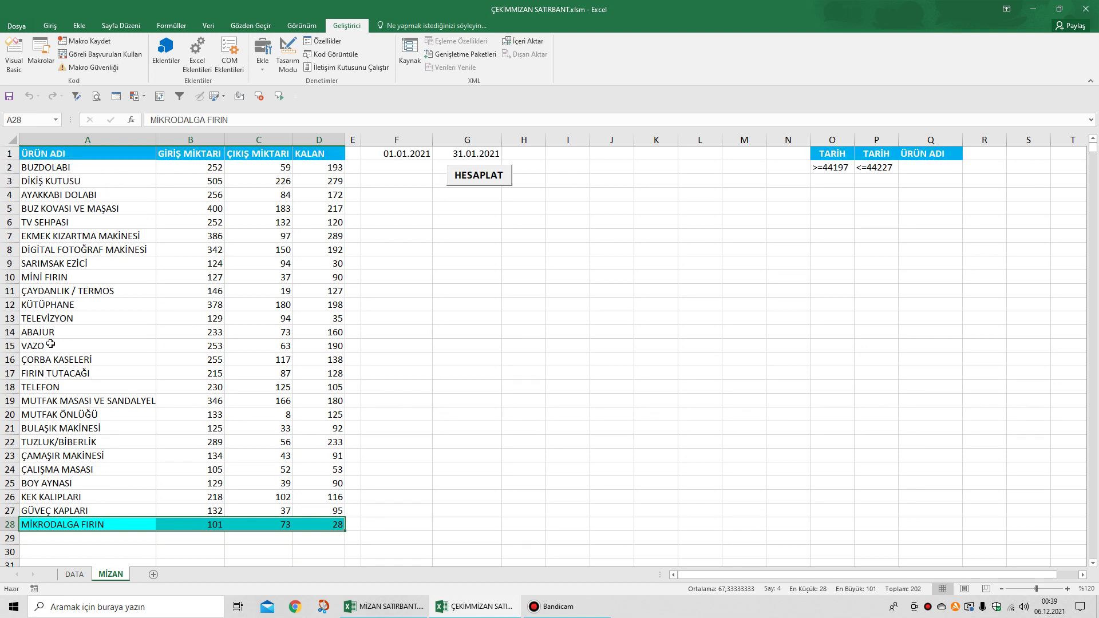
- Reopen the sheet's code and add If a > c Then below the existing End If
click(13, 55)
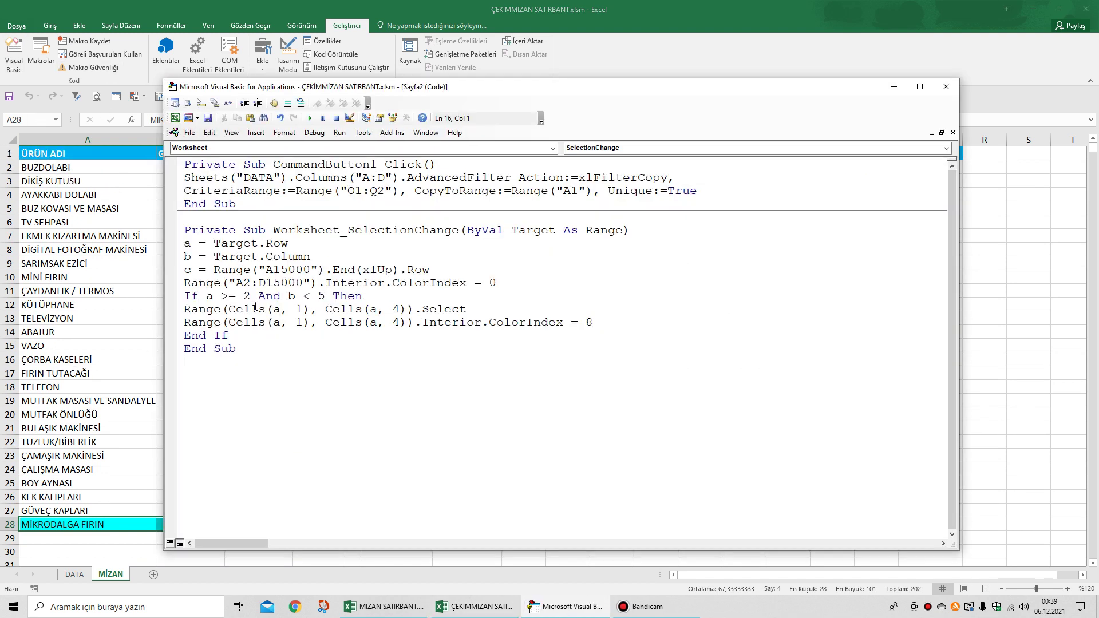
click(241, 335)
key(Return)
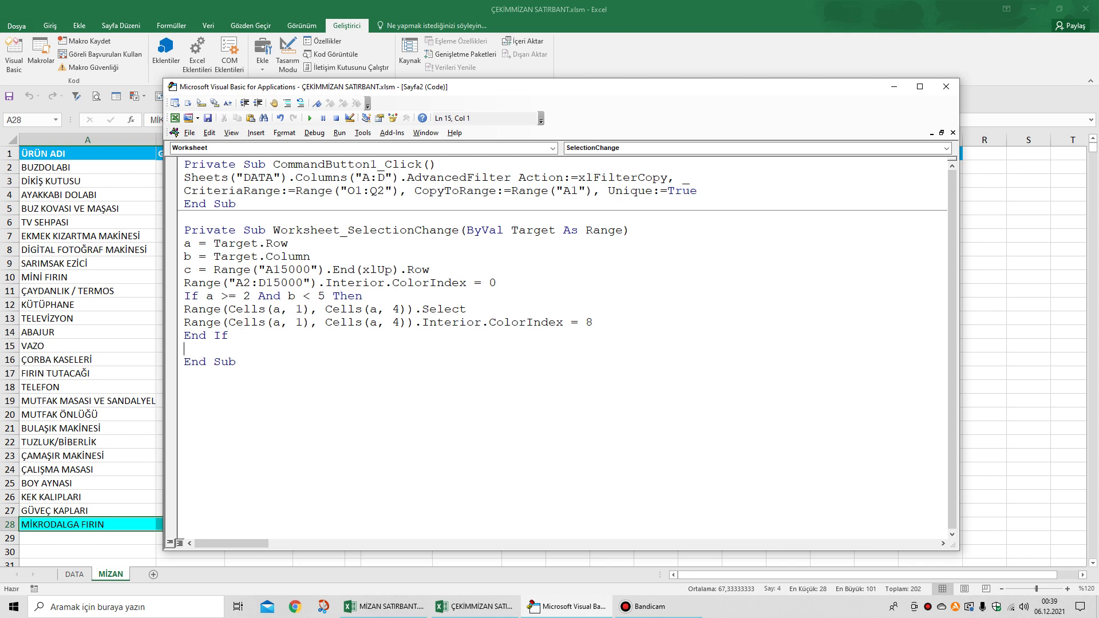
text(if a)
text(>cthen)
click(229, 348)
click(277, 350)
key(Return)
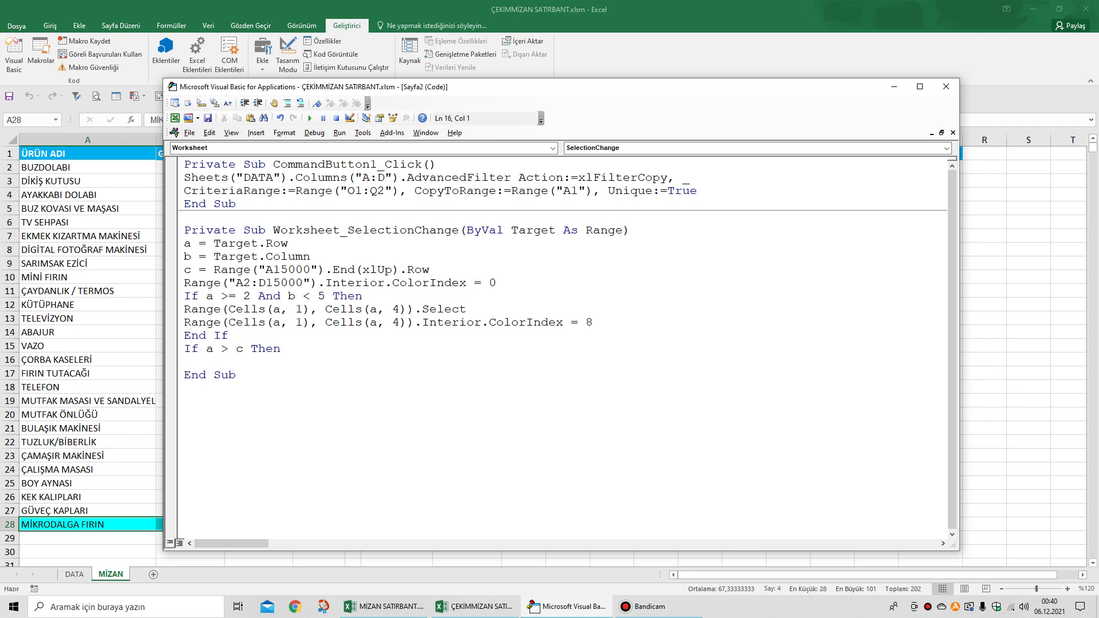
- Add Range(Cells(c, 1), Cells(c, 4)).Select inside the new condition
text(range()
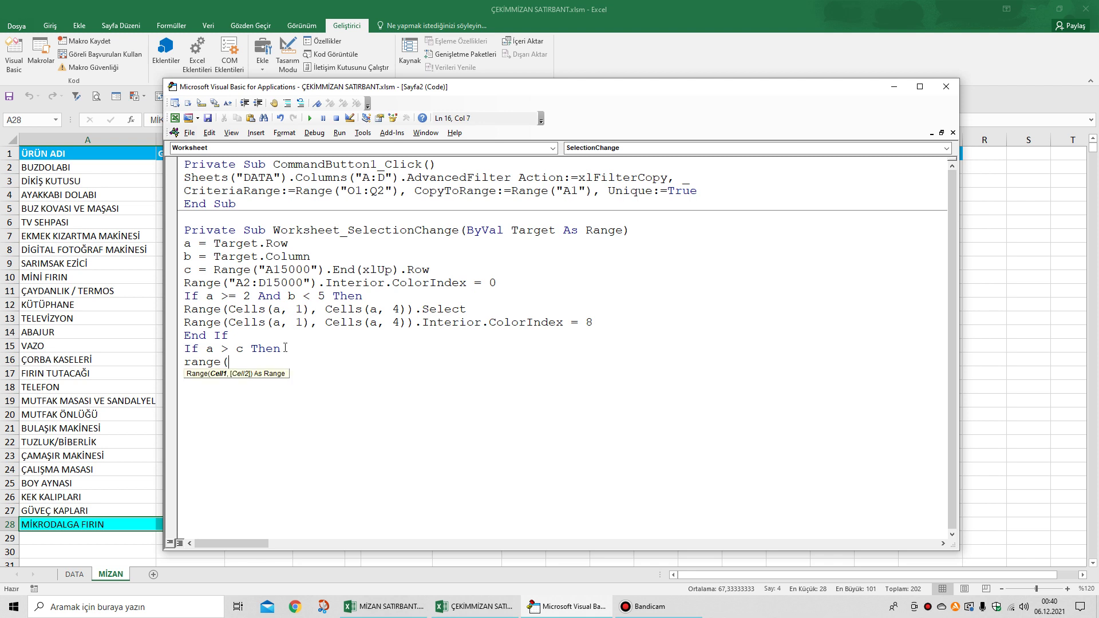
text(c,1))
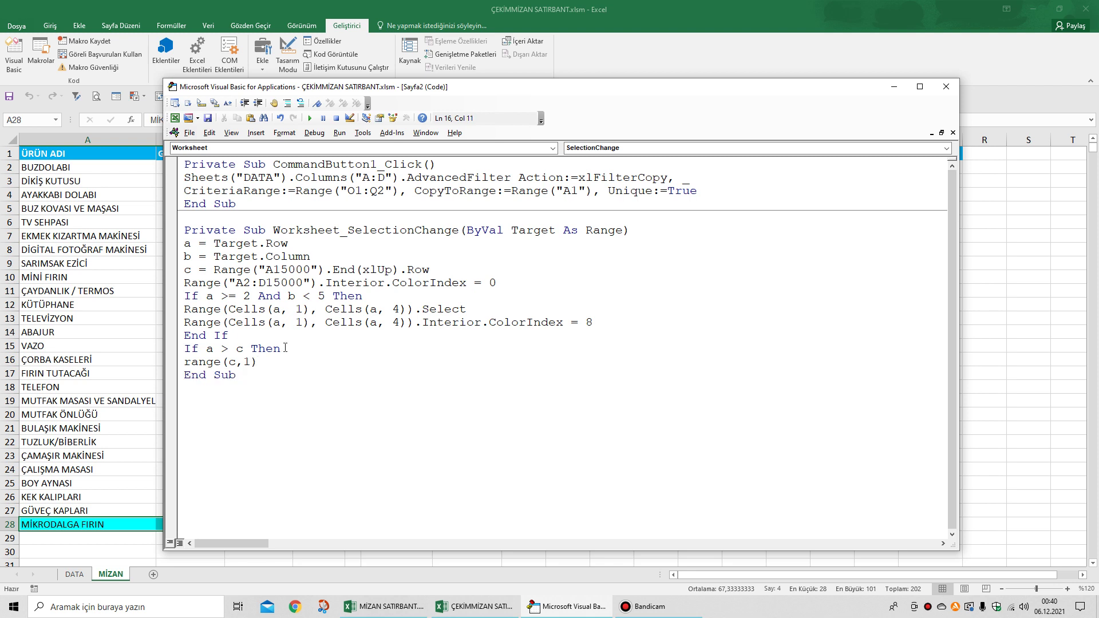
key(BackSpace)
key(BackSpace)
key(BackSpace)
text(ells()
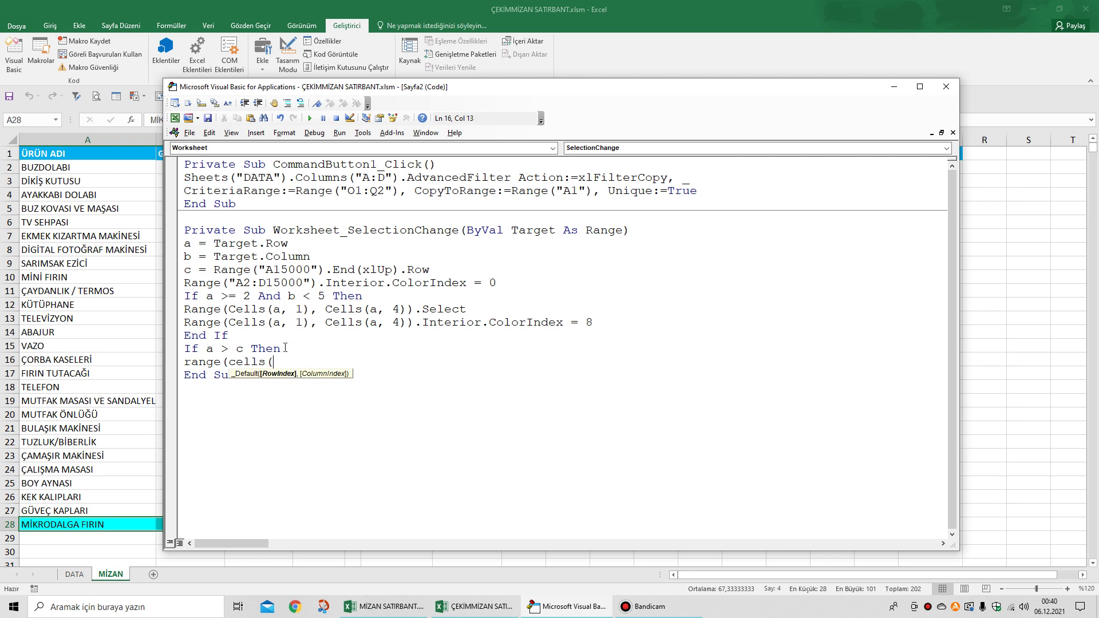
text(c,1),cells)
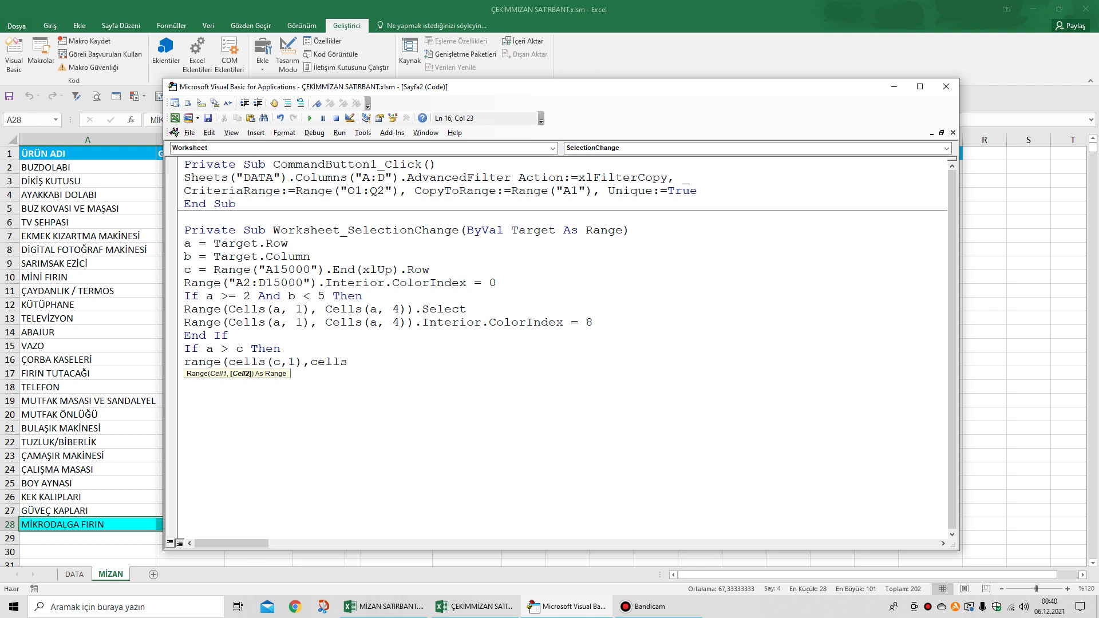
text(()
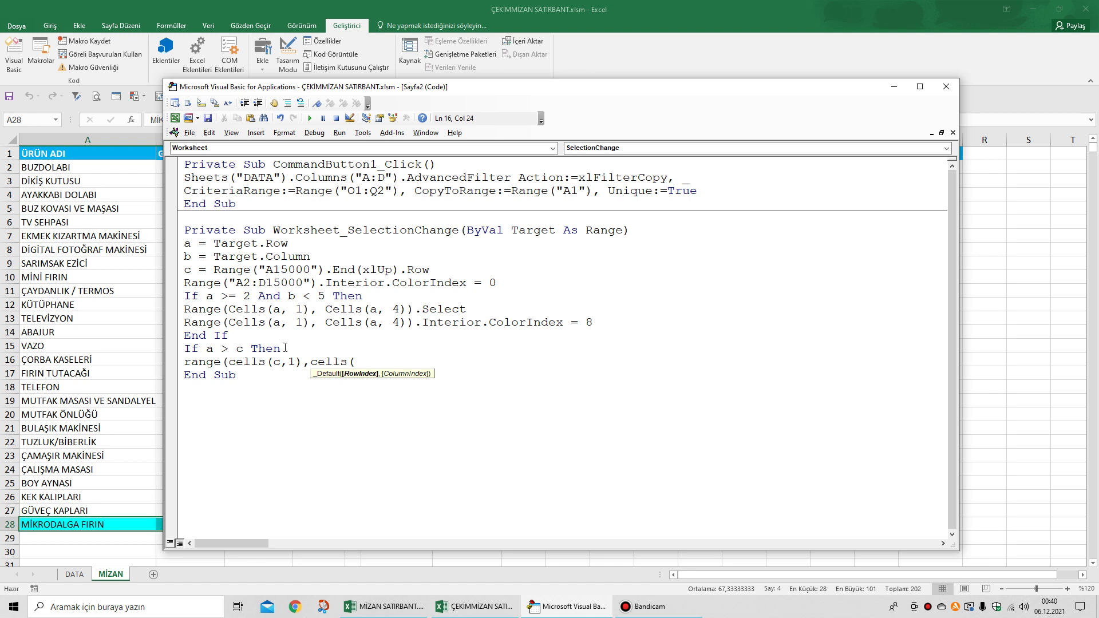
text(c,4))
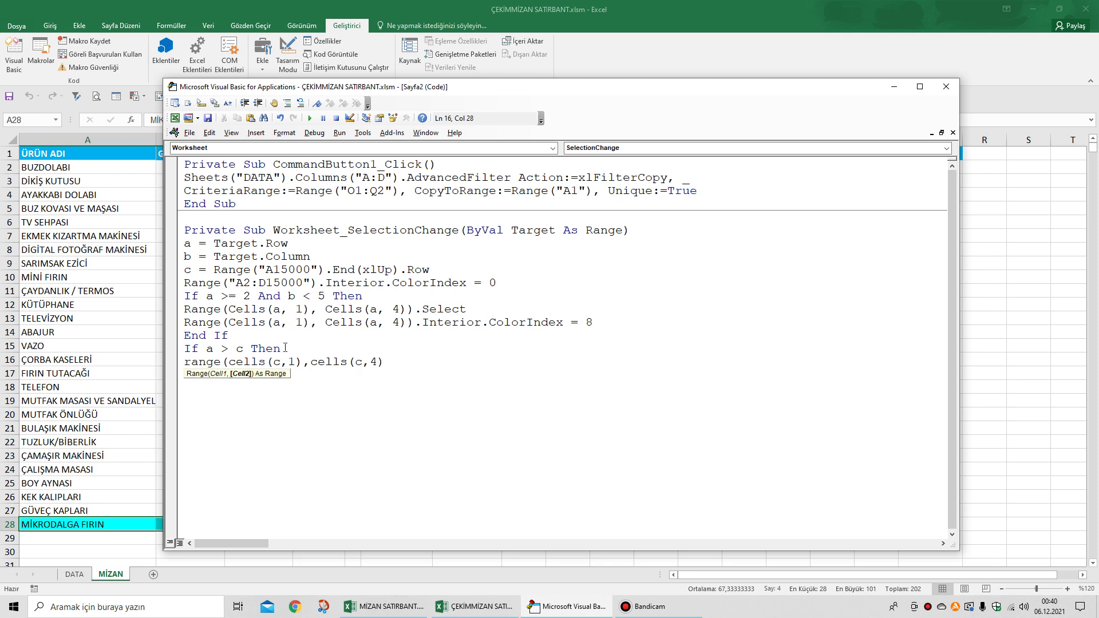
text())
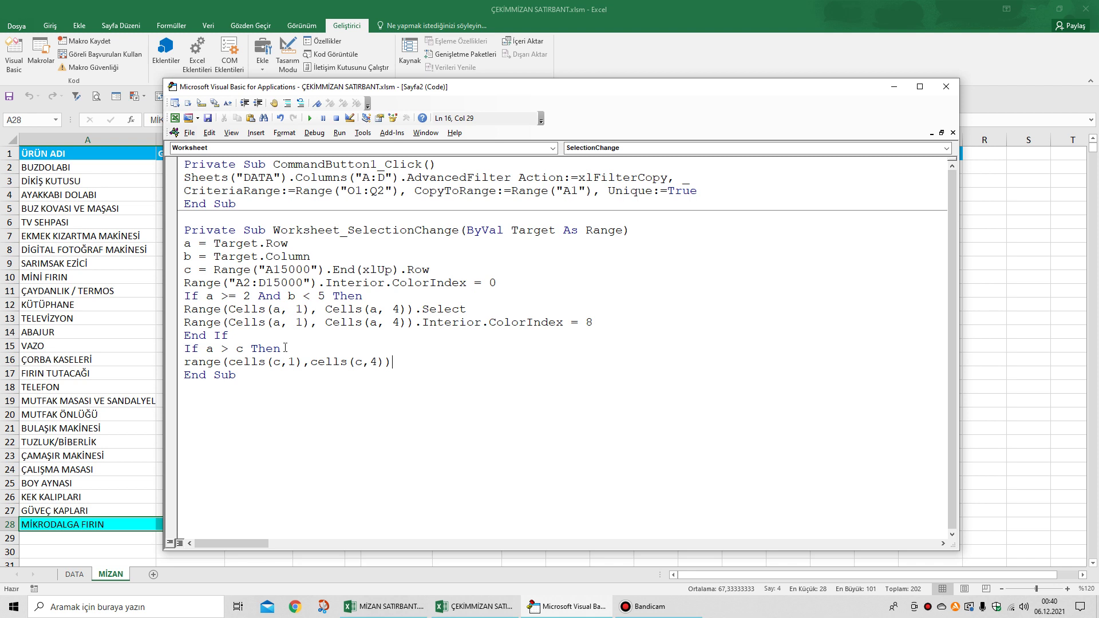
text(.select)
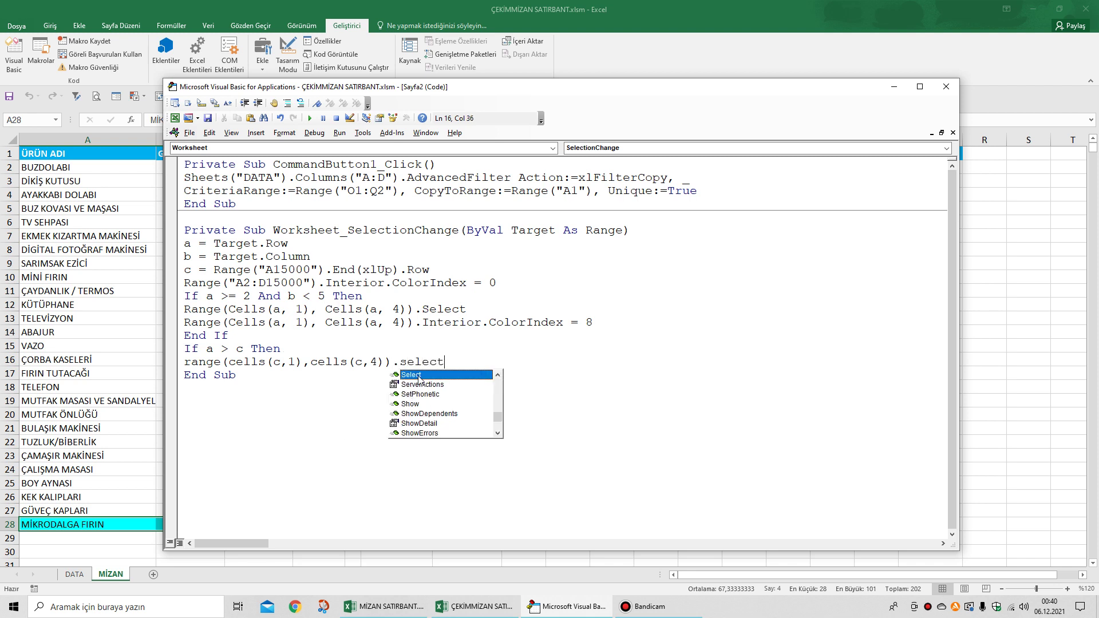
key(Escape)
click(360, 381)
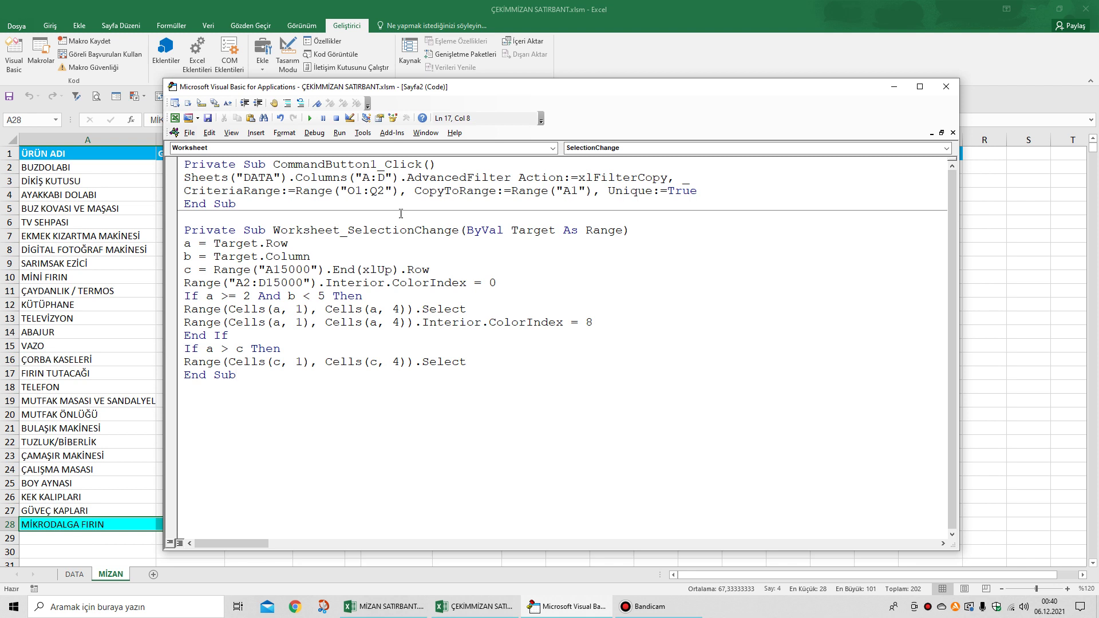
- Close the code editor, test the macro by selecting an empty cell below the table, and dismiss the compile error
drag(478, 87, 525, 43)
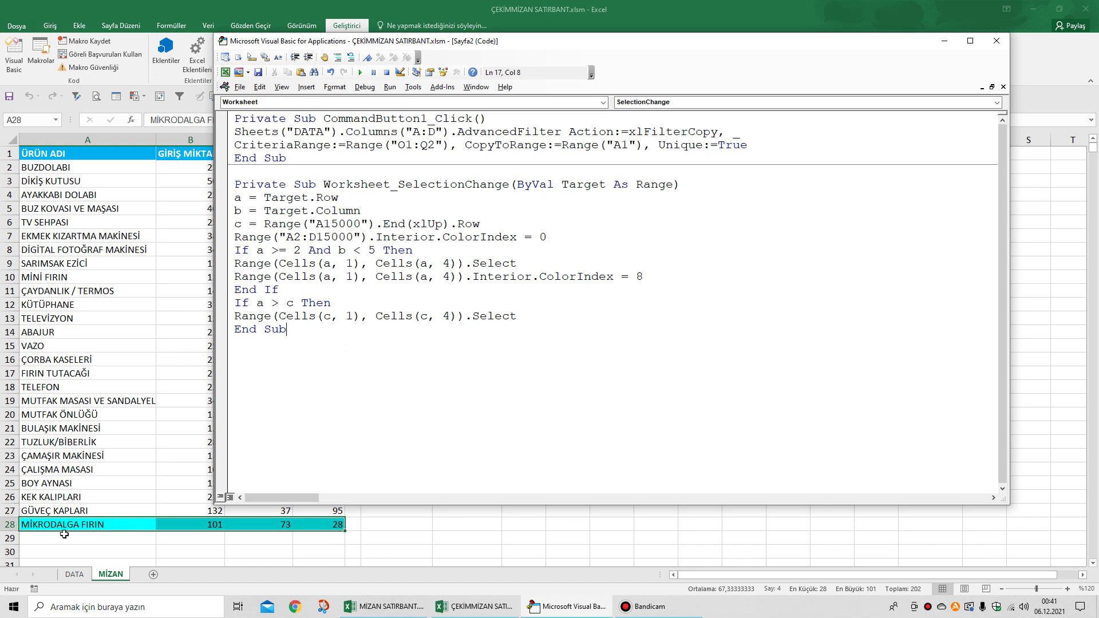
click(996, 41)
click(115, 549)
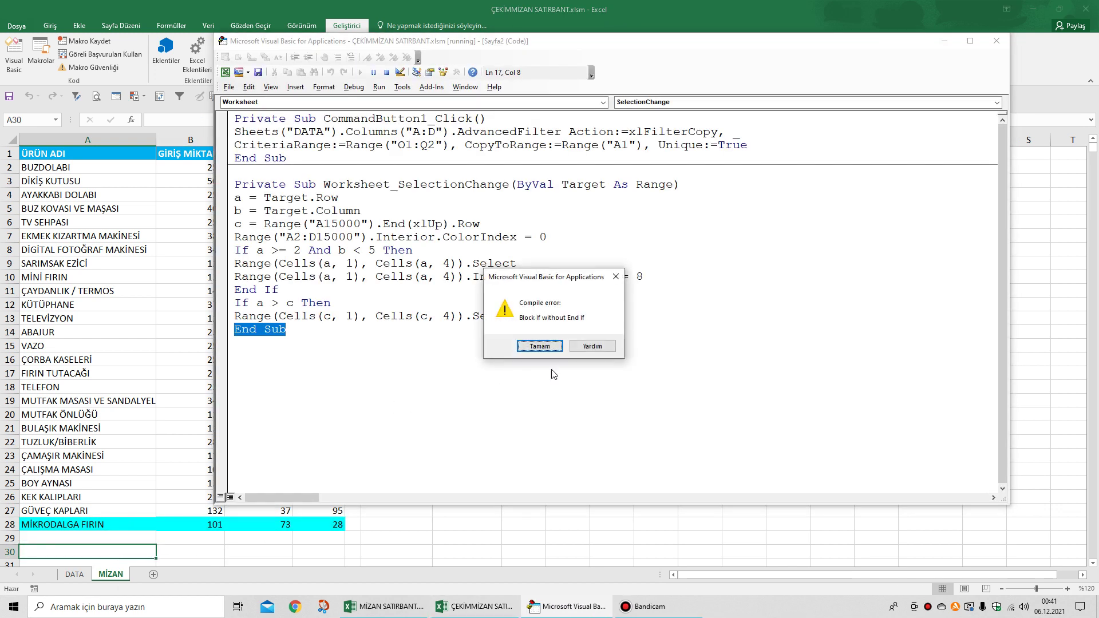
click(533, 347)
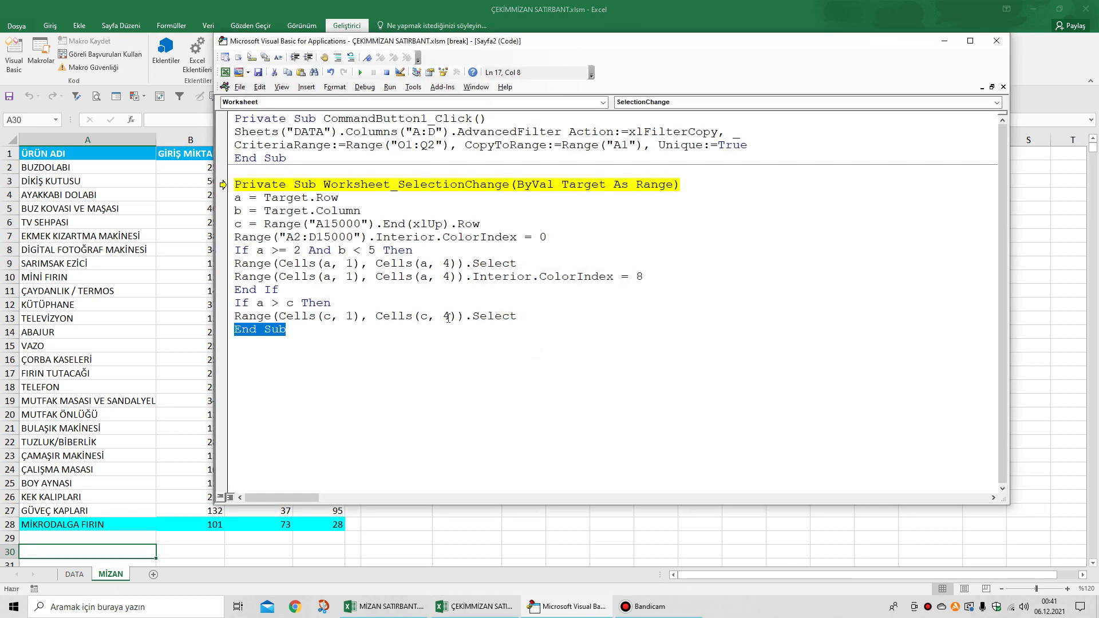
- Close the a > c condition with End If before End Sub and resume running the macro
click(540, 312)
key(Return)
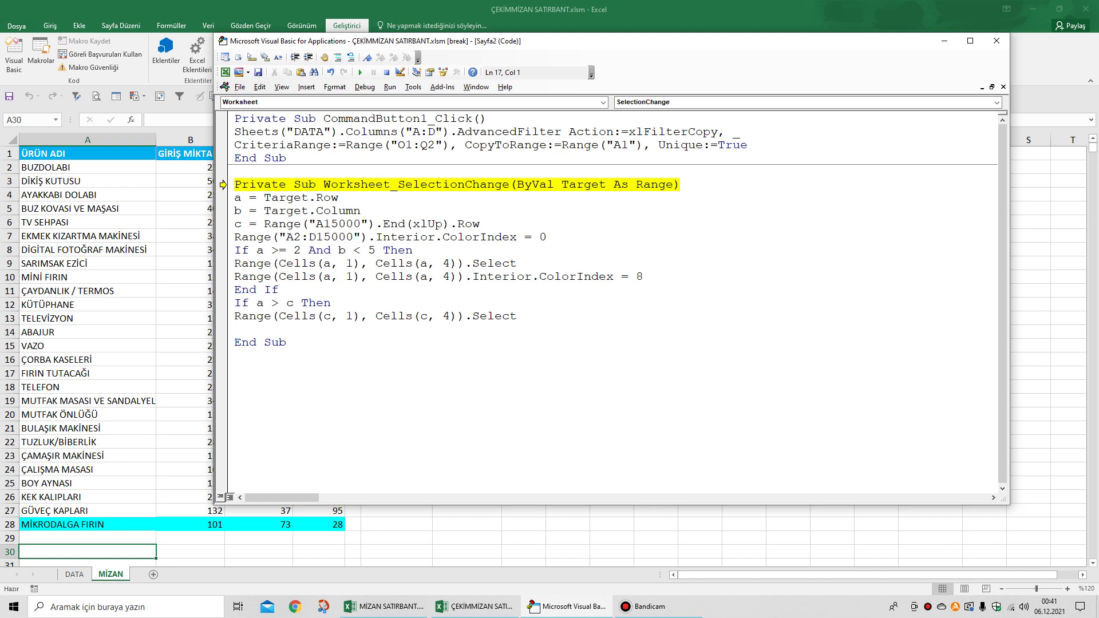
text(end)
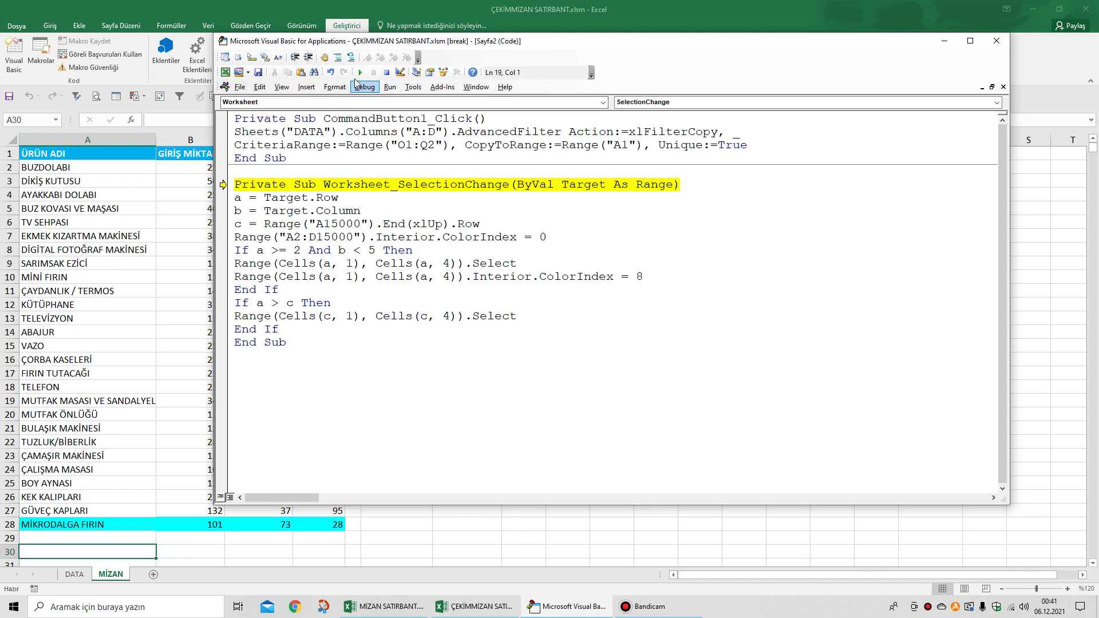
click(360, 72)
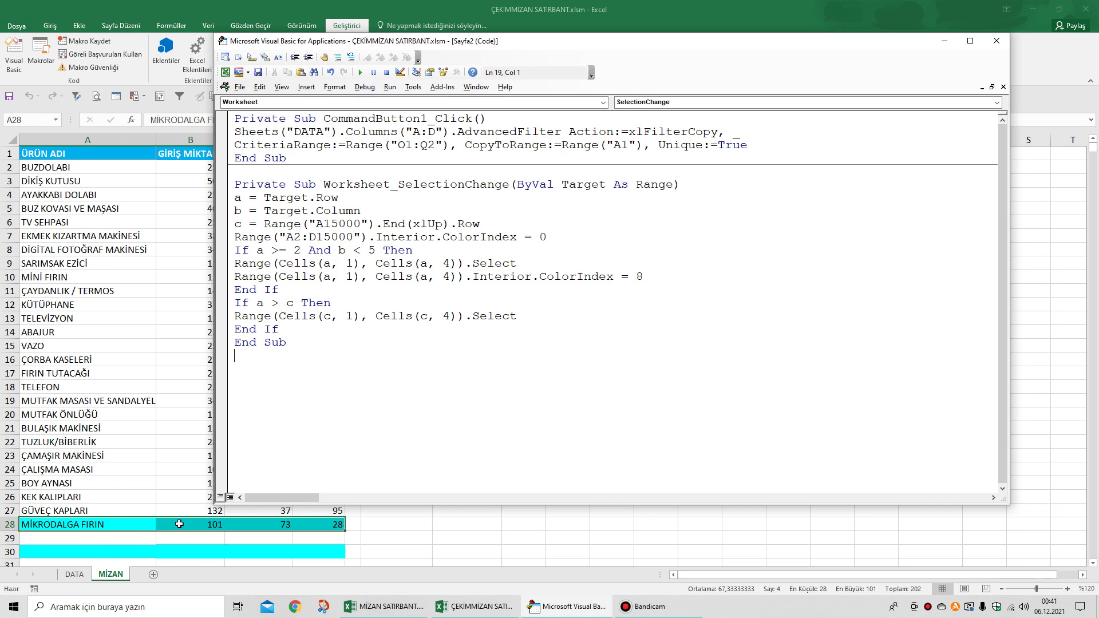
- Close the code editor and test the row highlighting by selecting product rows and empty cells around the end of the table
click(996, 43)
click(125, 483)
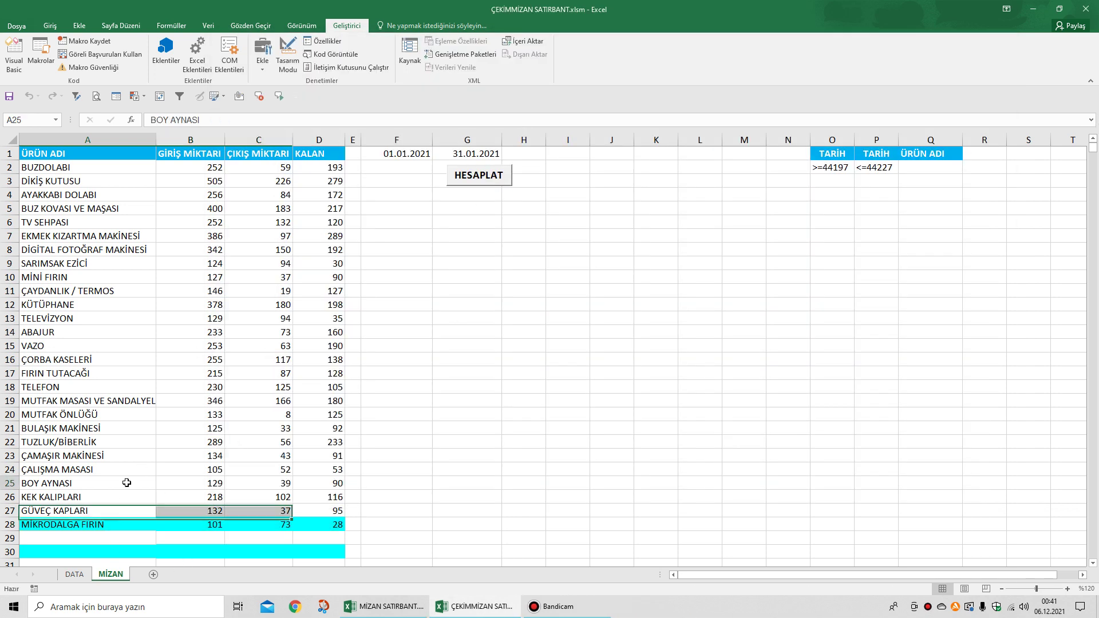
scroll(141, 509, down, 1)
click(118, 483)
click(118, 455)
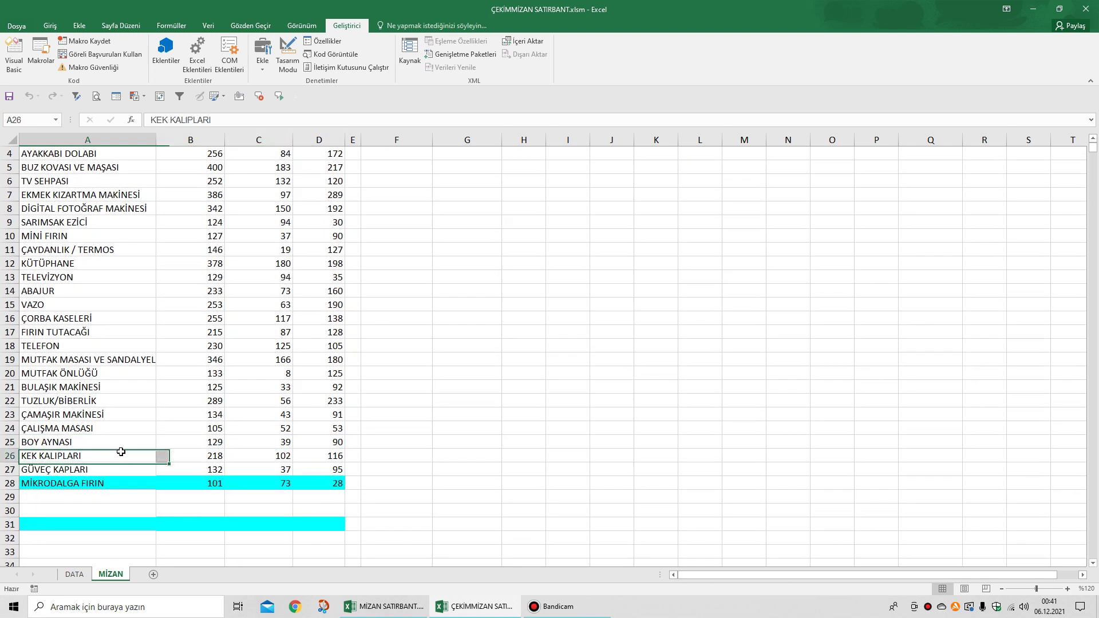
click(109, 483)
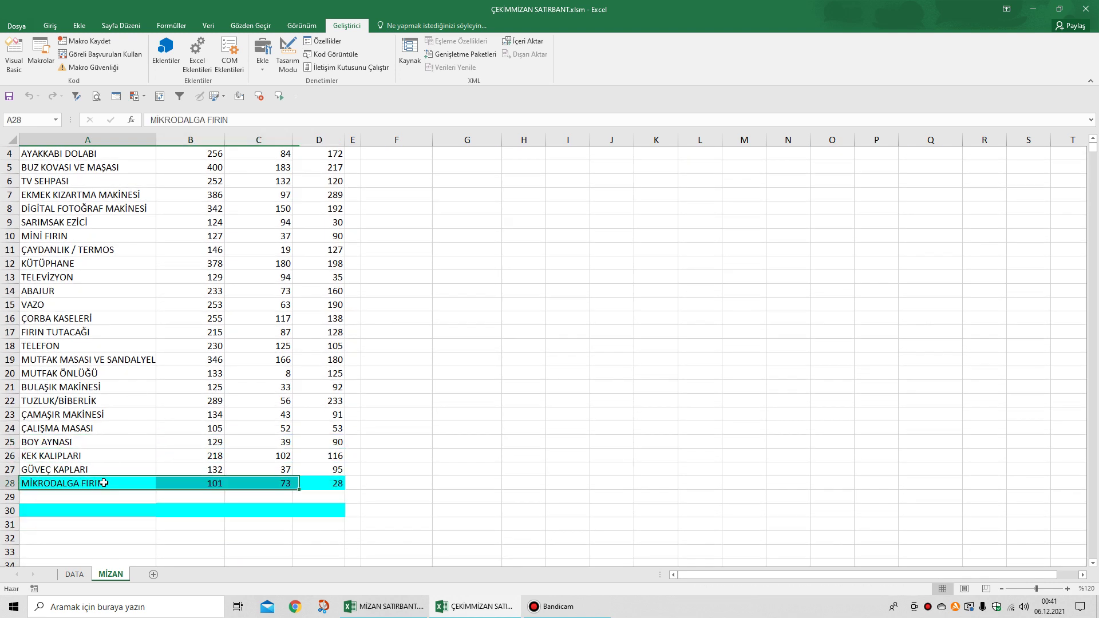
click(122, 440)
click(105, 481)
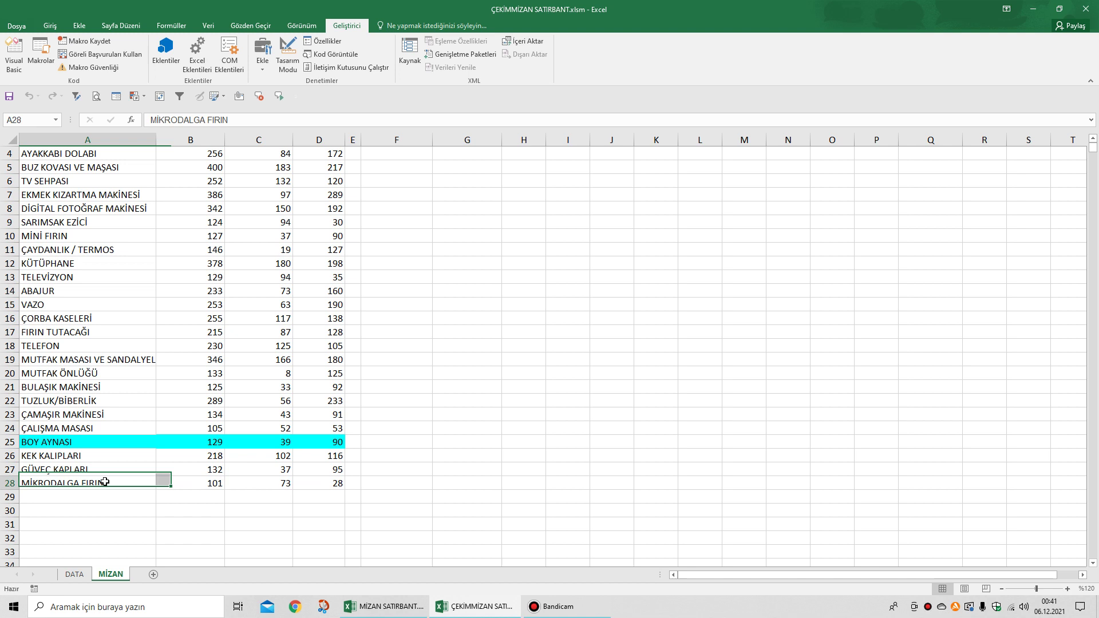
click(139, 414)
scroll(156, 368, up, 1)
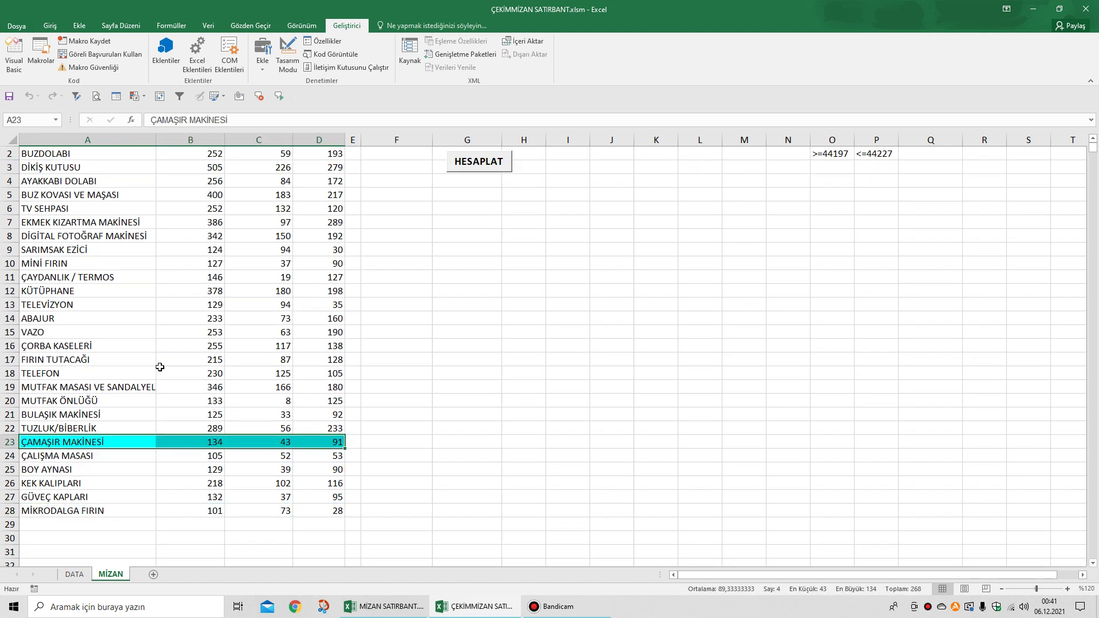
- Reopen the code and move its window off the table, then test the macro on the MİNİ FIRIN row and on row 10 cells in columns F and G
click(4, 65)
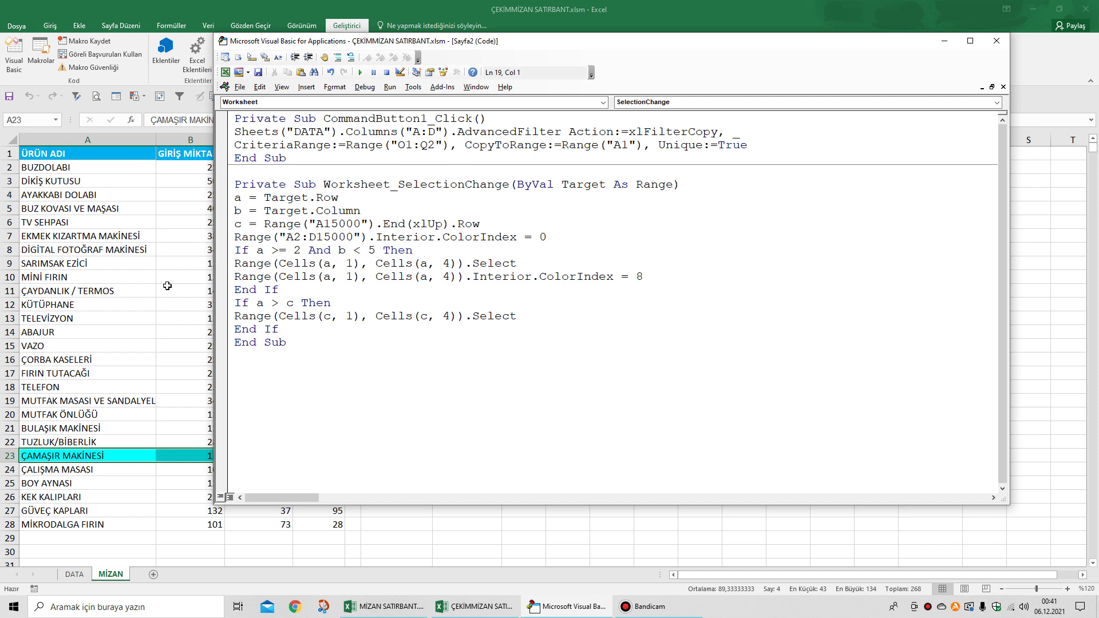
drag(501, 43, 722, 293)
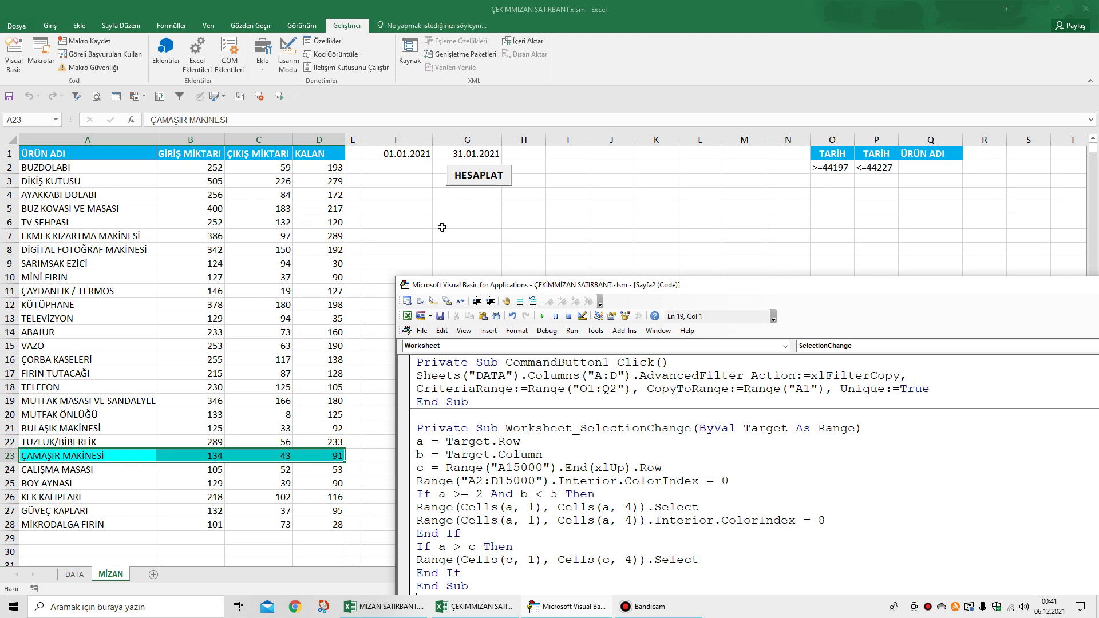
click(38, 277)
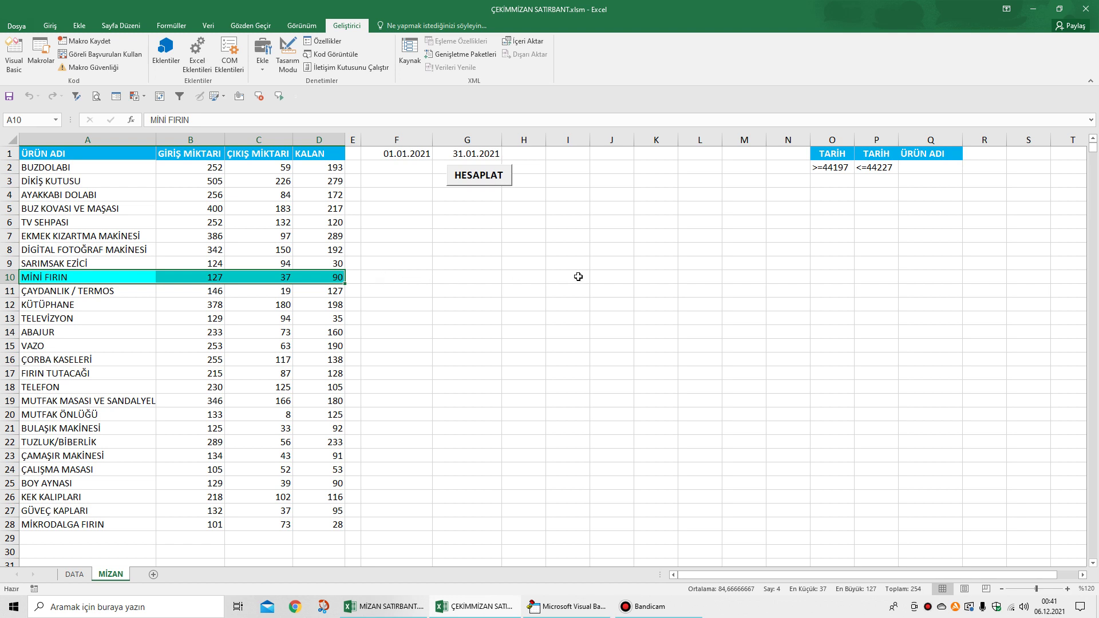
click(400, 277)
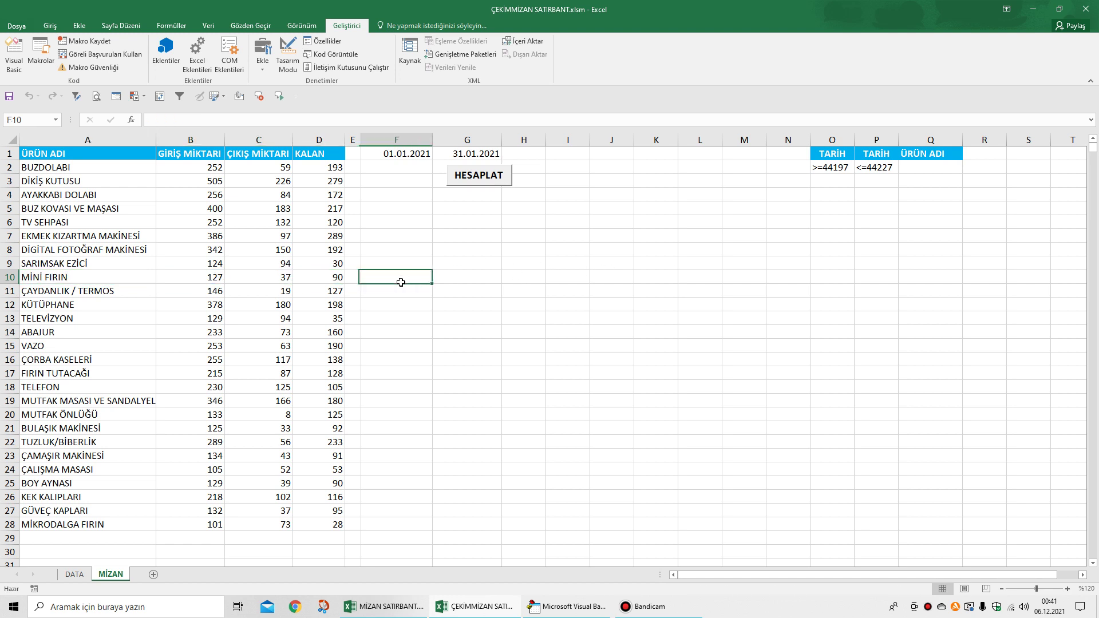
click(463, 276)
click(61, 280)
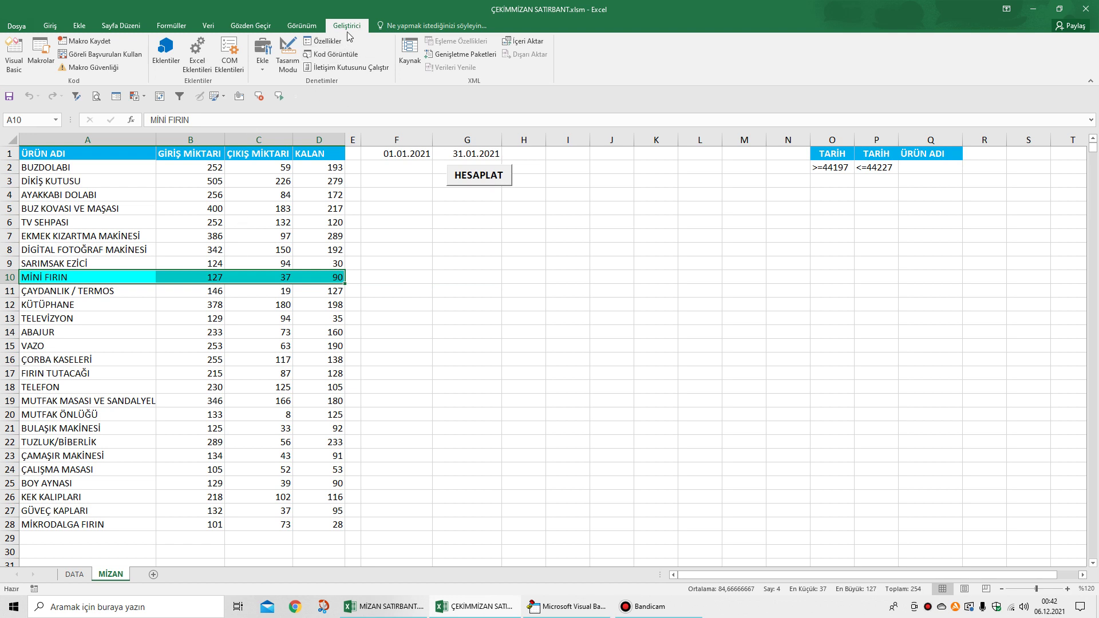
- Select empty cell G8 and start recording macro Makro15, stored in Bu Çalışma Kitabı
click(453, 247)
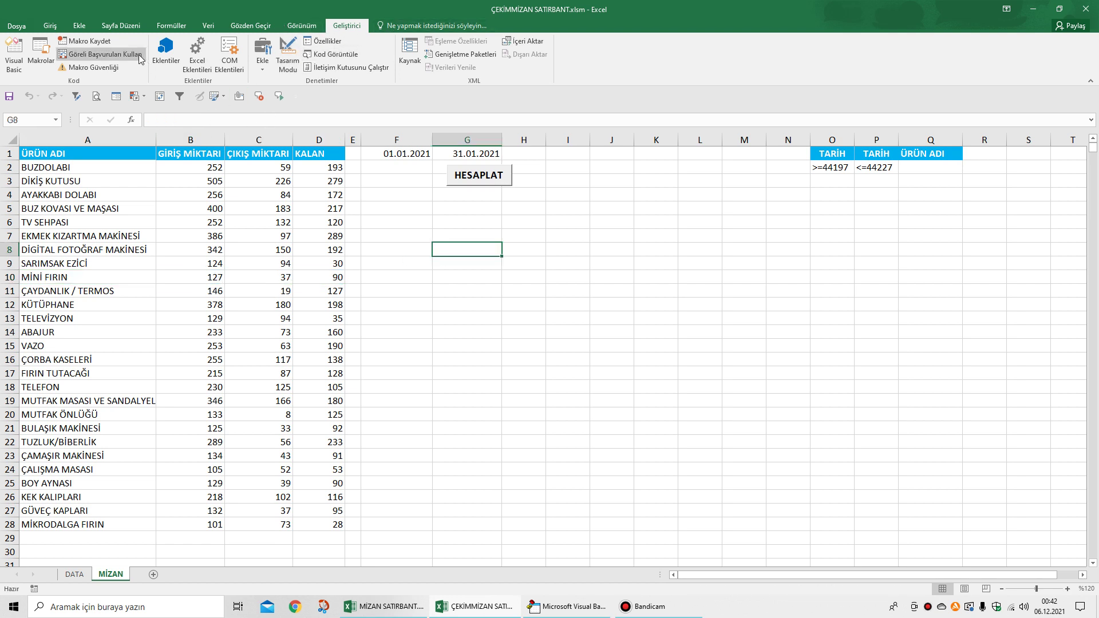
click(87, 41)
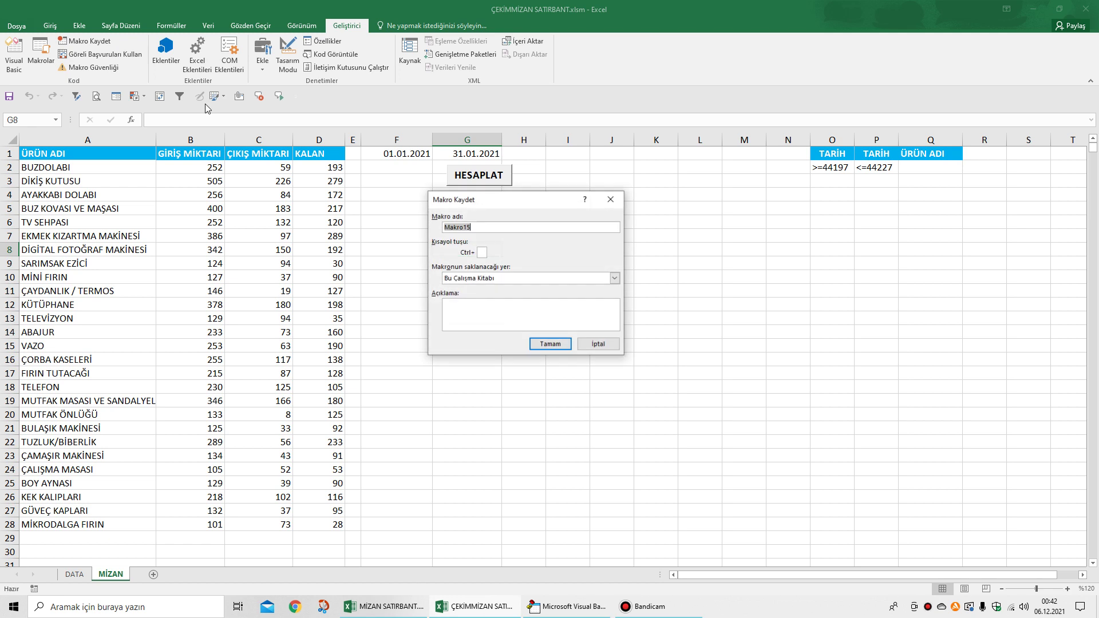
click(548, 343)
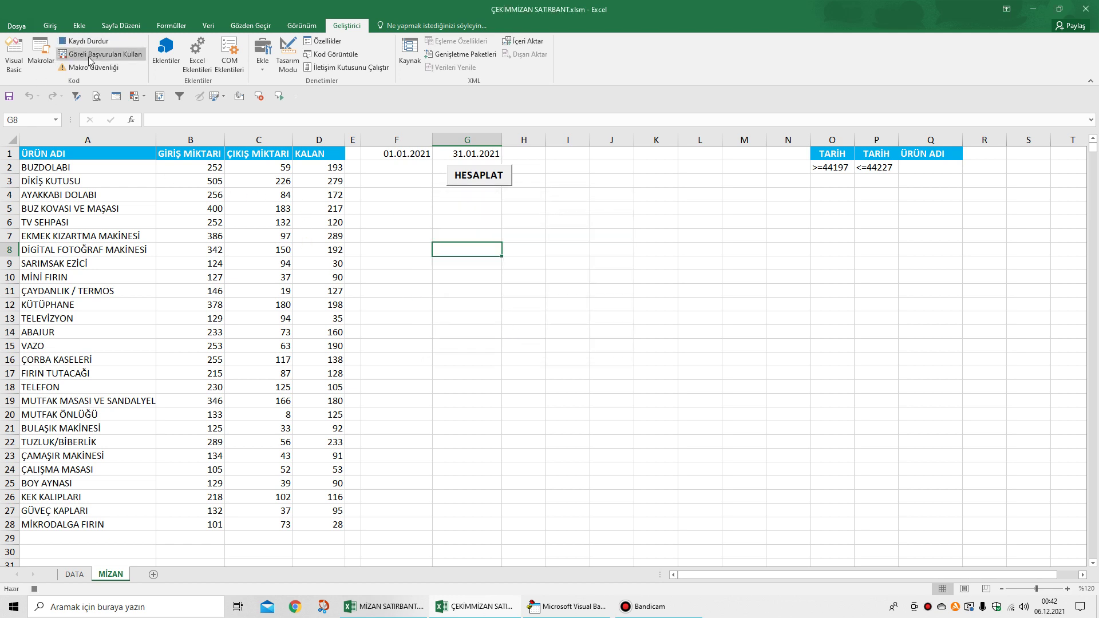
- Start an Advanced Filter with DATA columns A:D as the list range and $O$1:$Q$2 as the criteria range
click(207, 29)
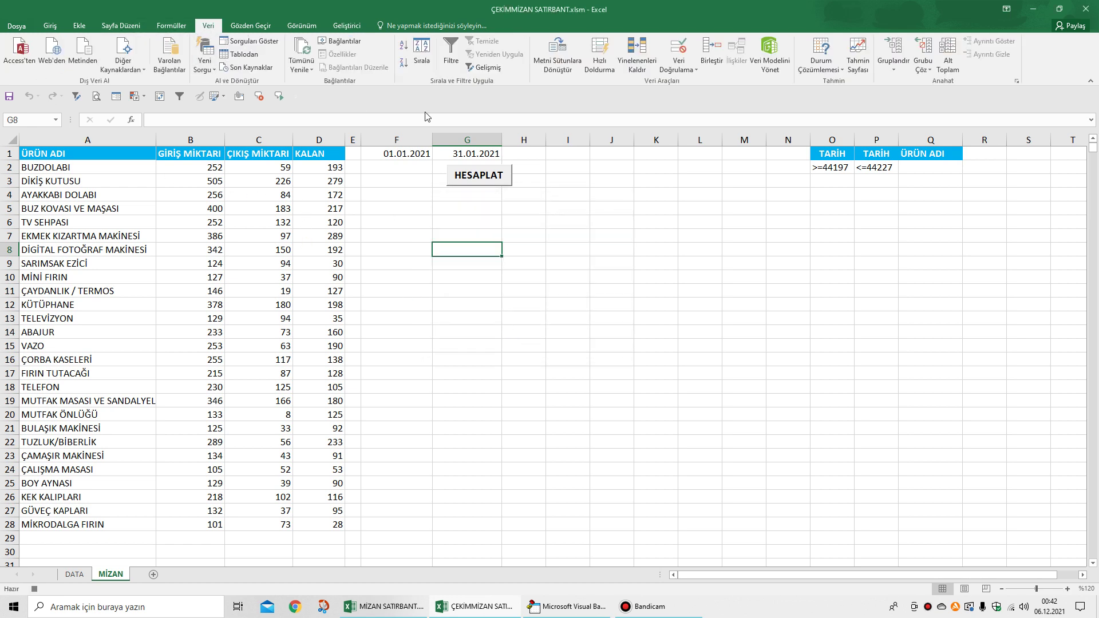
click(496, 72)
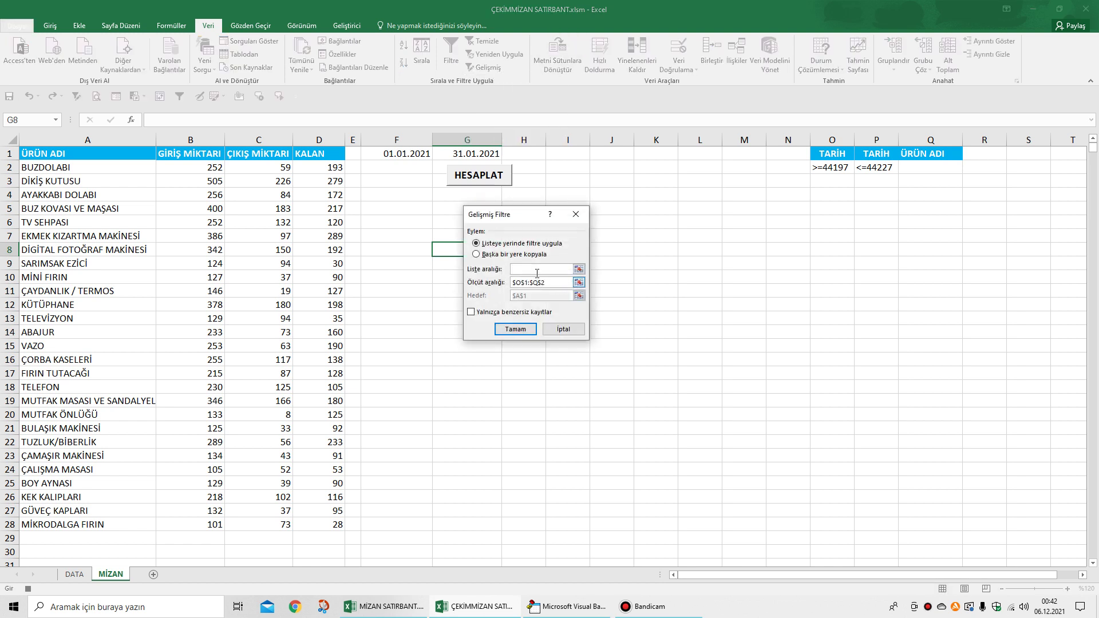
click(74, 574)
drag(109, 141, 371, 141)
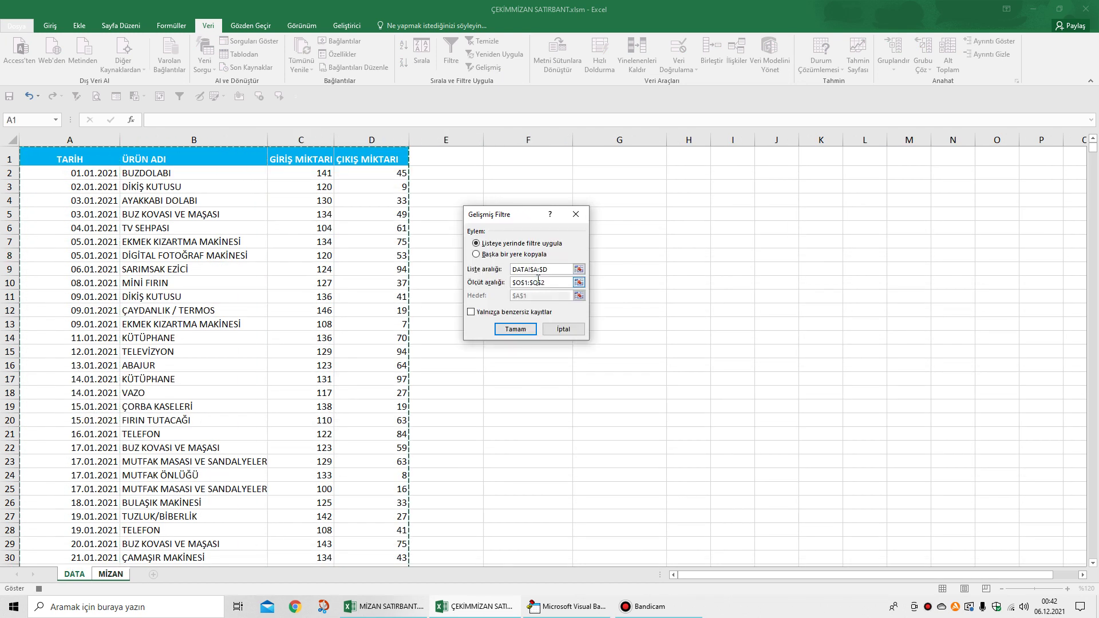
click(555, 282)
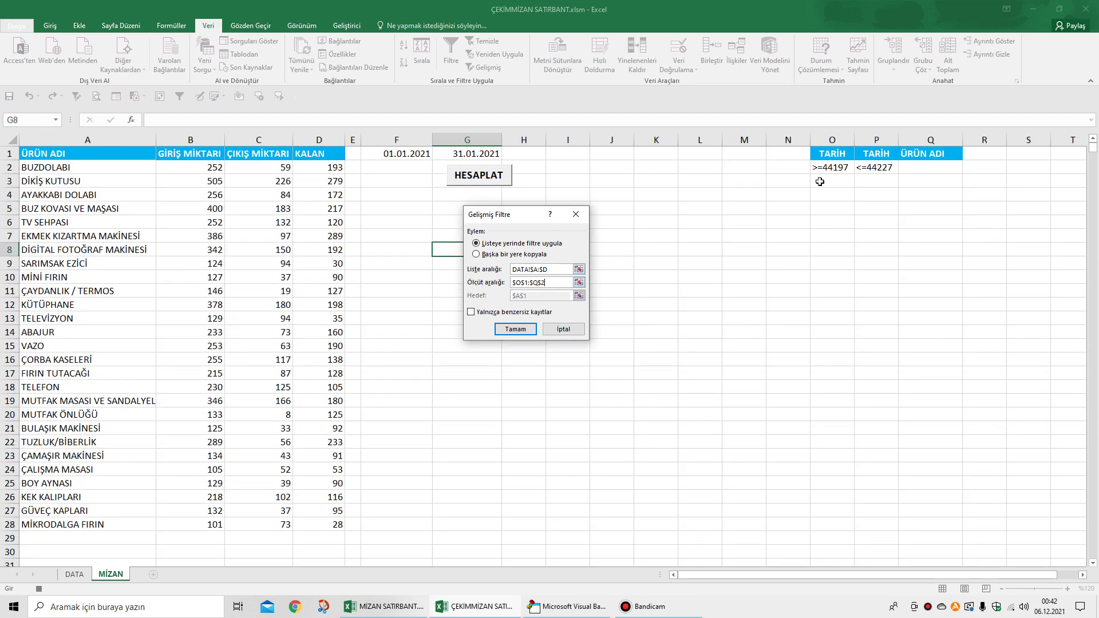
- Set the Advanced Filter to copy to another location, with cell F8 of the MİZAN sheet as destination, and run it
click(501, 254)
click(538, 296)
double_click(537, 295)
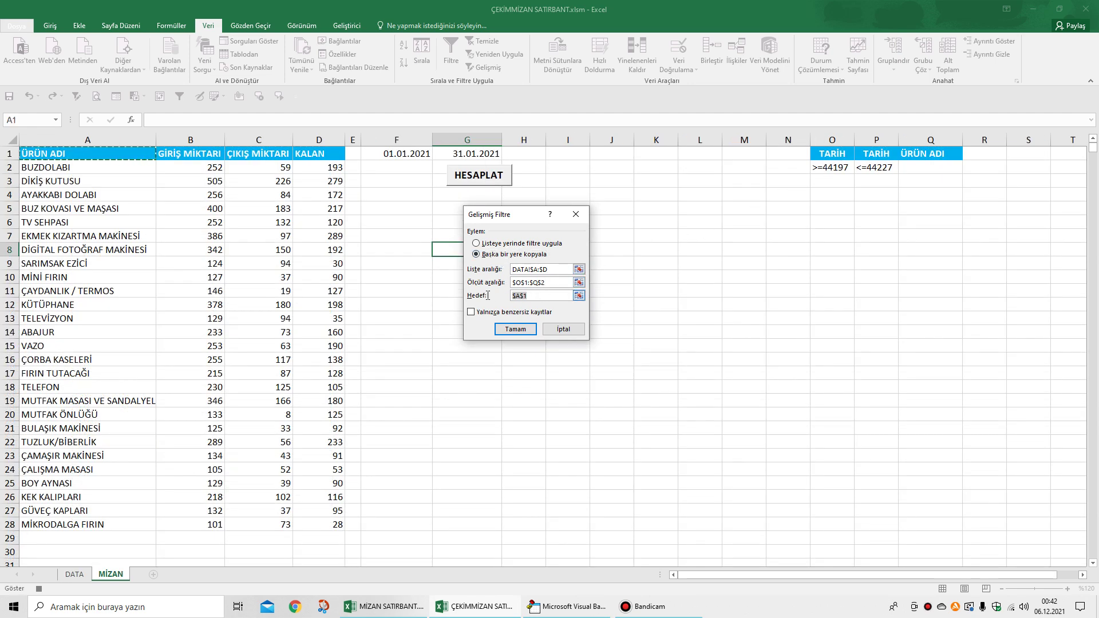
click(376, 253)
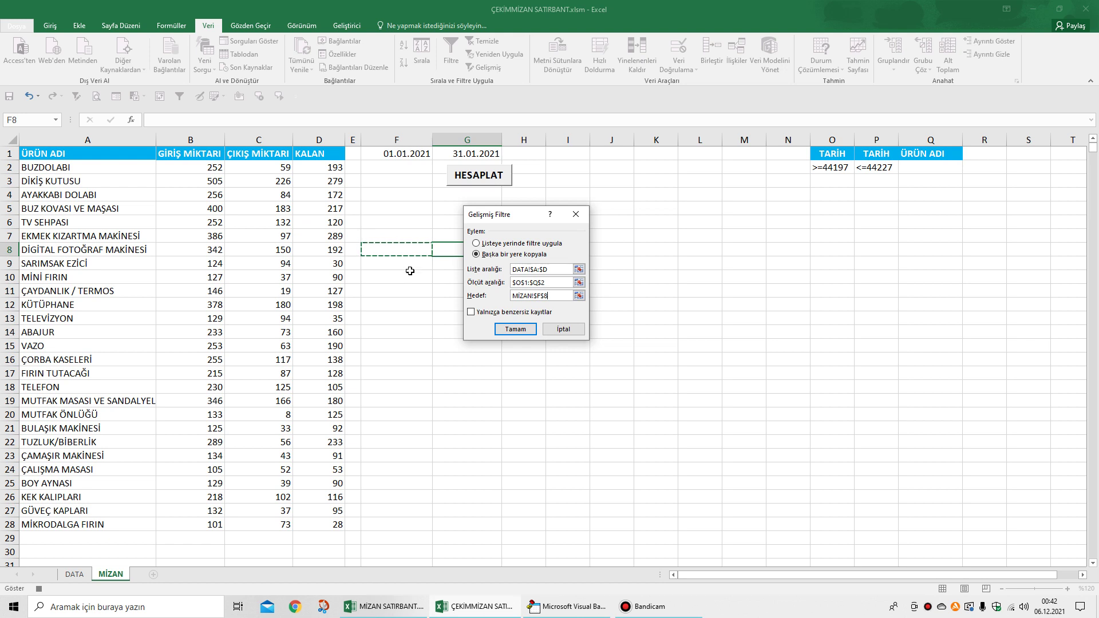
click(513, 330)
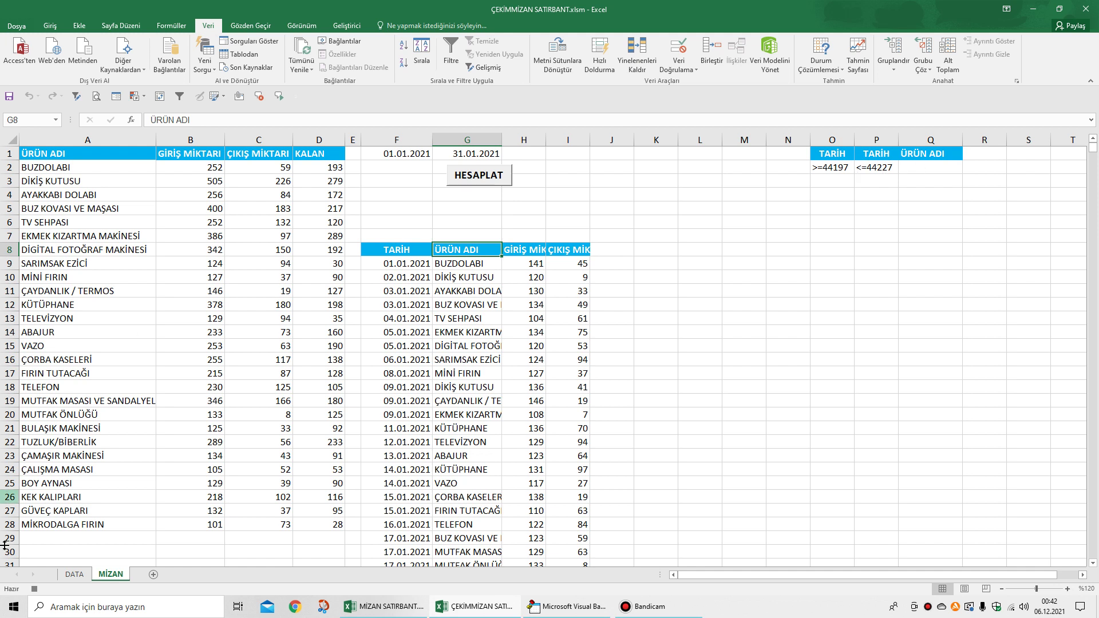
right_click(115, 578)
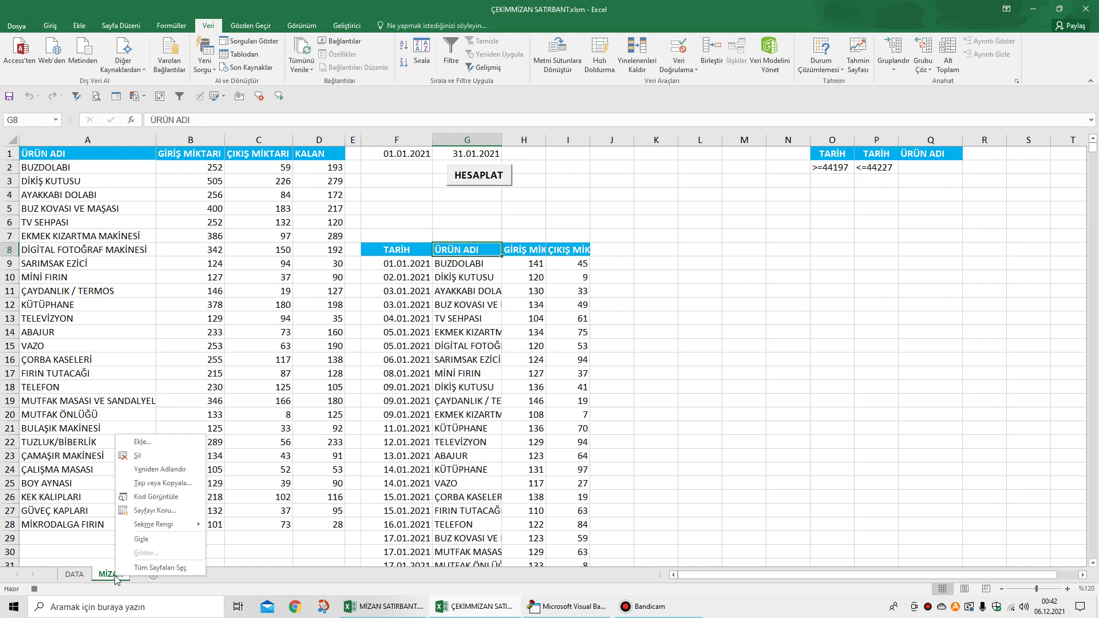
click(156, 498)
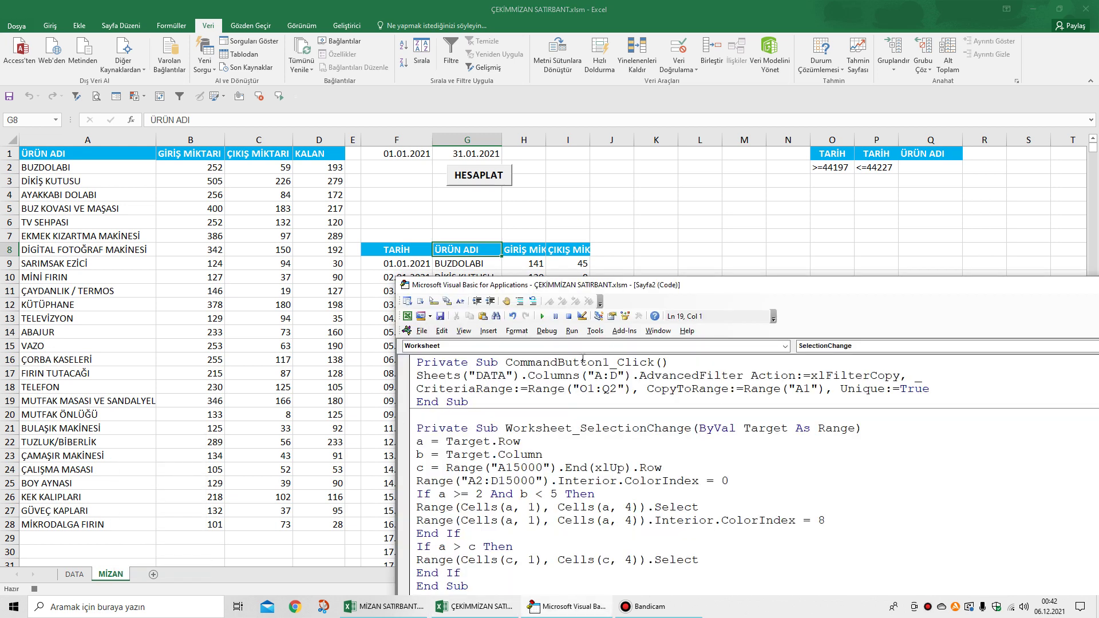
drag(705, 280, 675, 140)
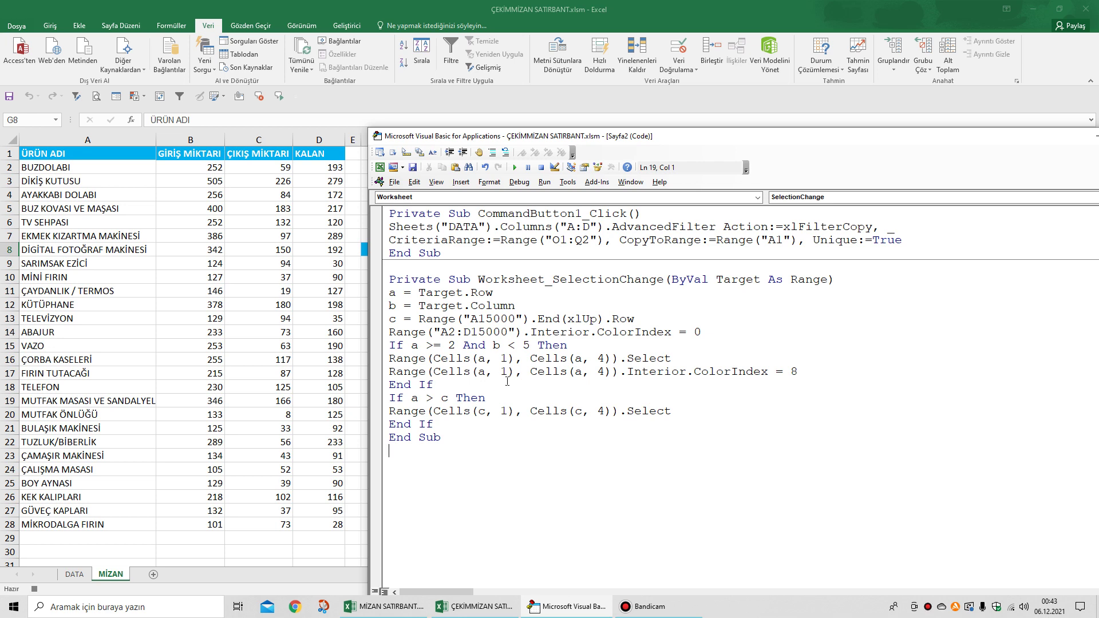
drag(753, 137, 472, 183)
click(870, 183)
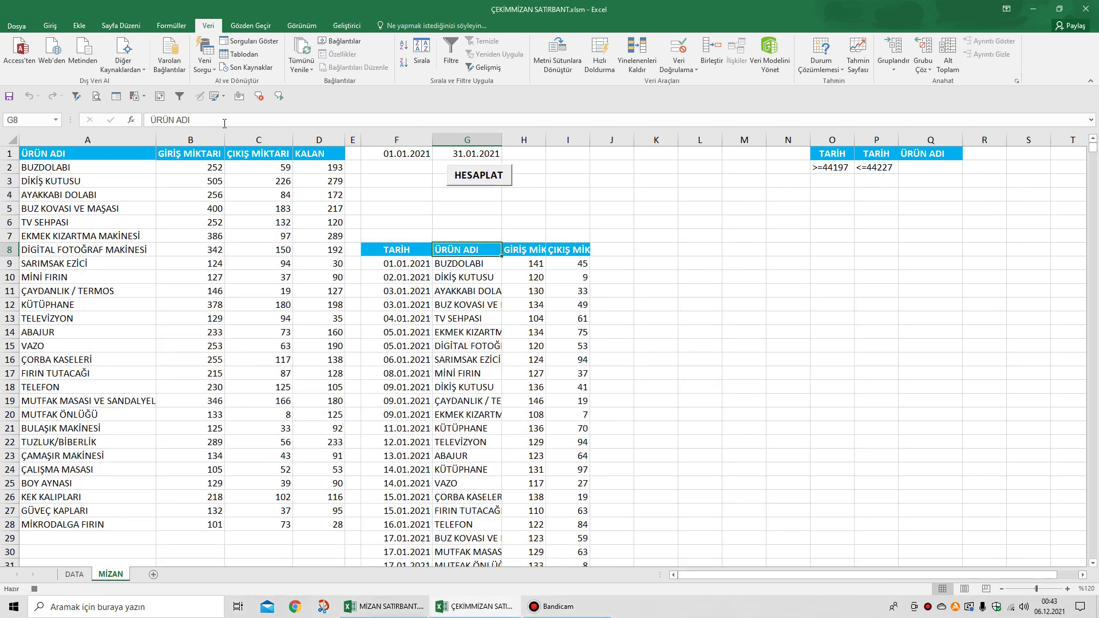
- Stop the macro recording and open the recorded macro Makro15 for editing
click(346, 26)
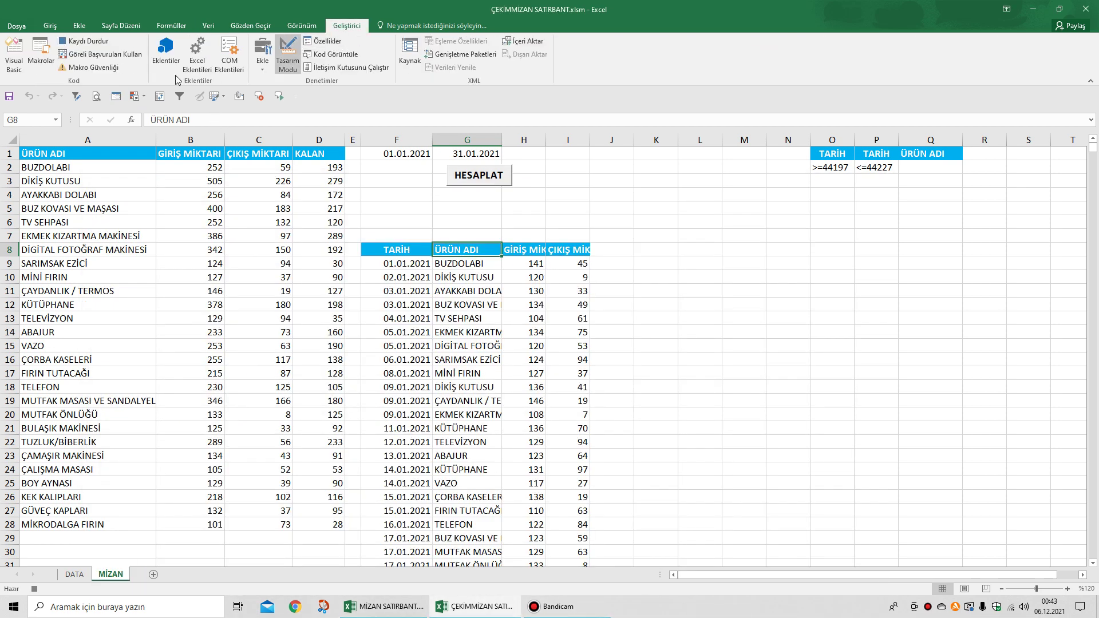
click(96, 47)
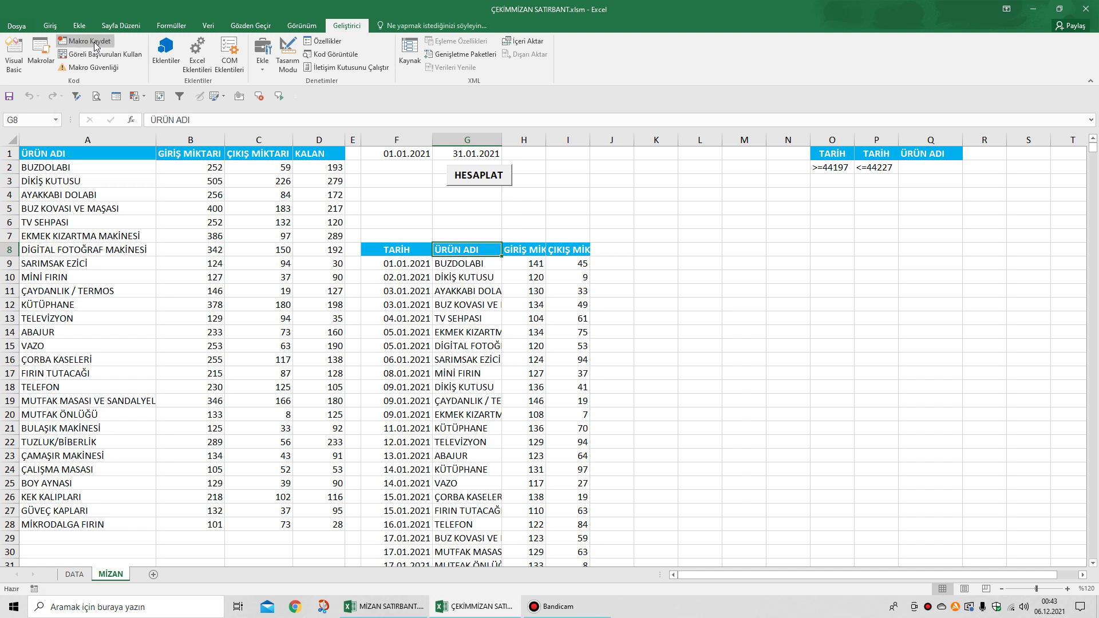
click(41, 55)
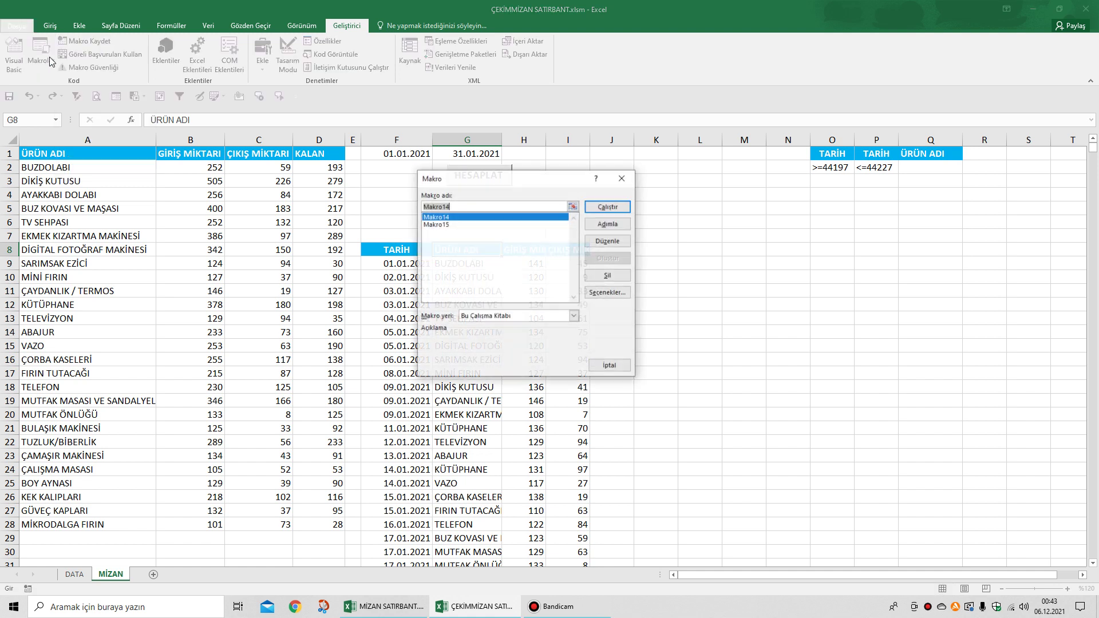
click(444, 225)
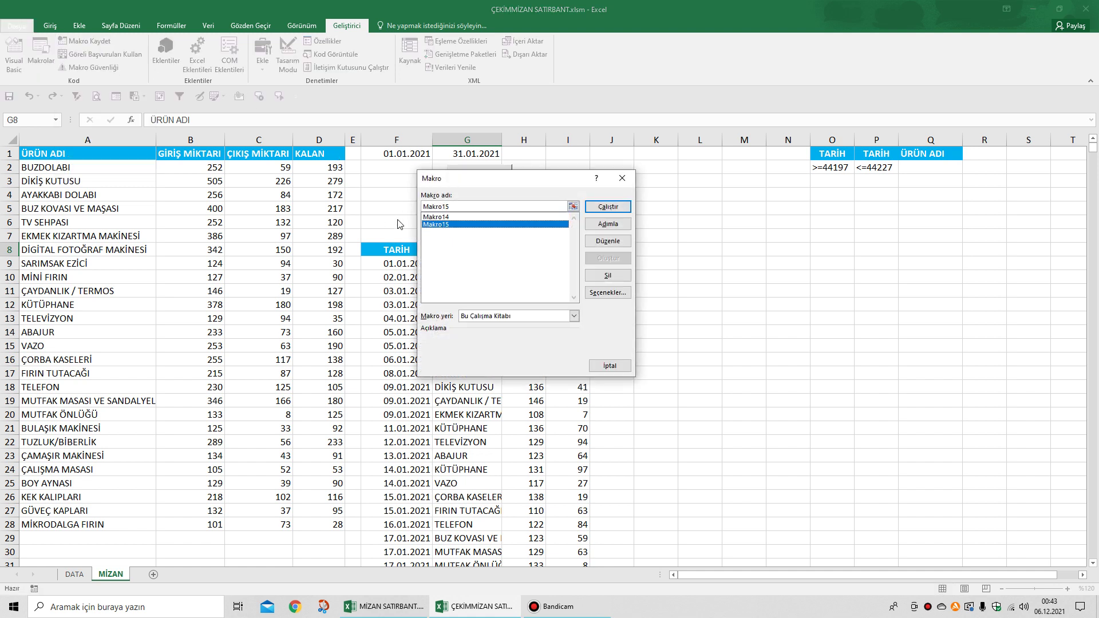
click(607, 243)
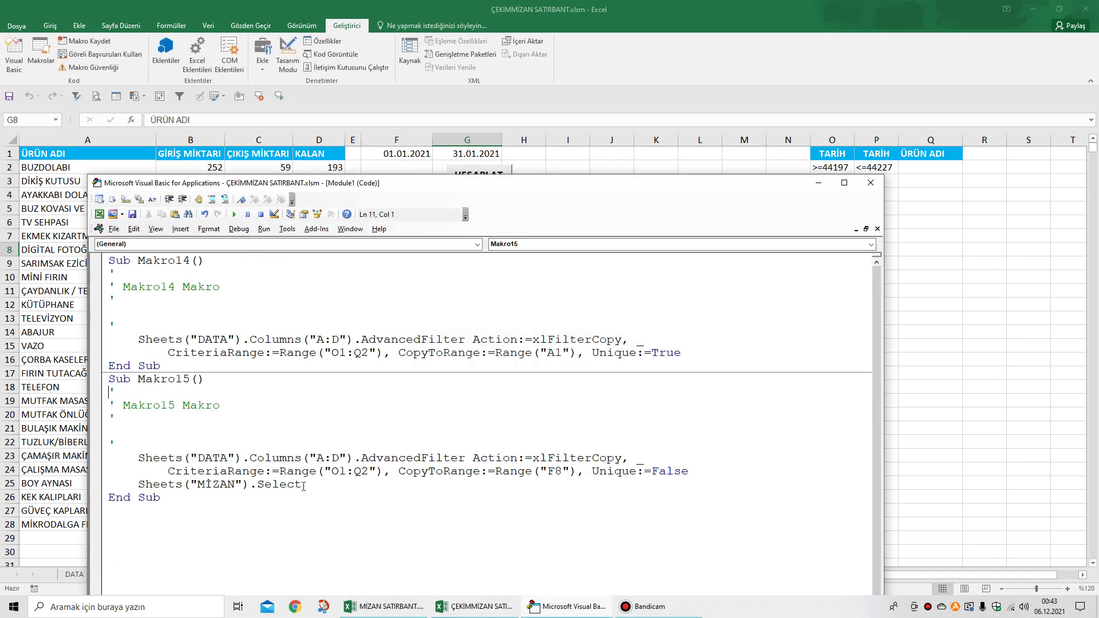
- Delete the Sheets("MİZAN").Select line from Makro15, copy its two-line AdvancedFilter statement and close the editor
drag(303, 491, 140, 485)
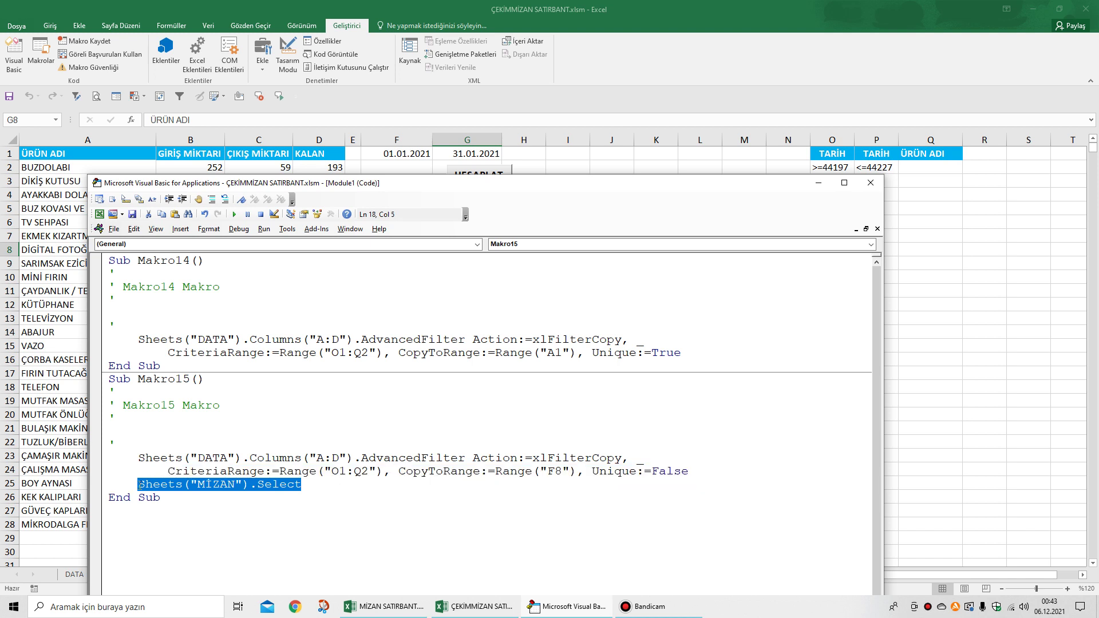
key(BackSpace)
key(Down)
key(End)
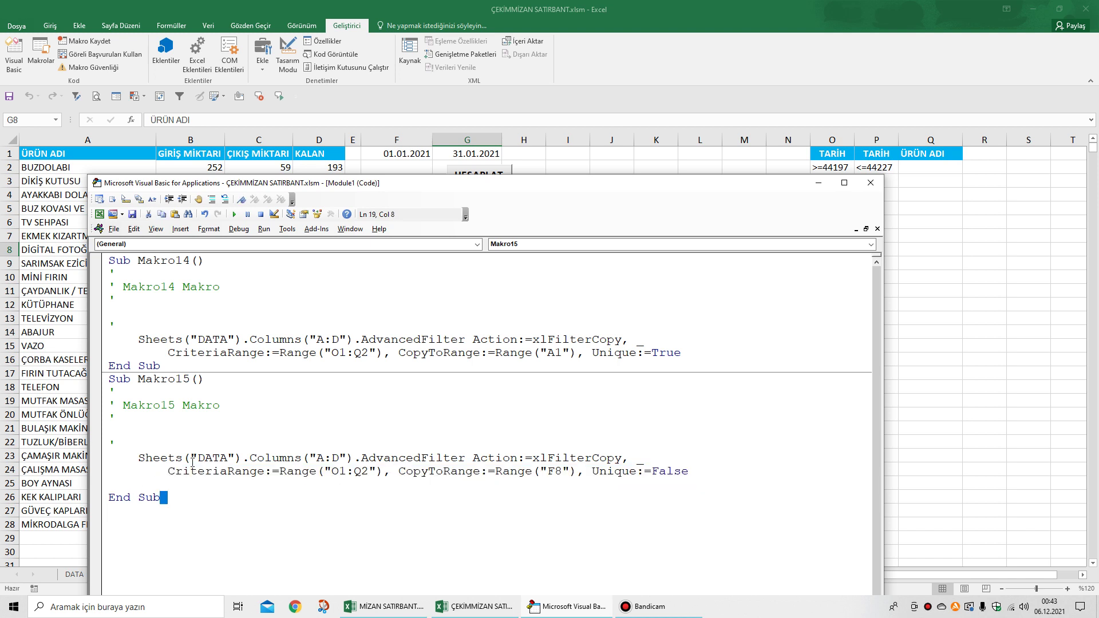
drag(138, 460, 691, 469)
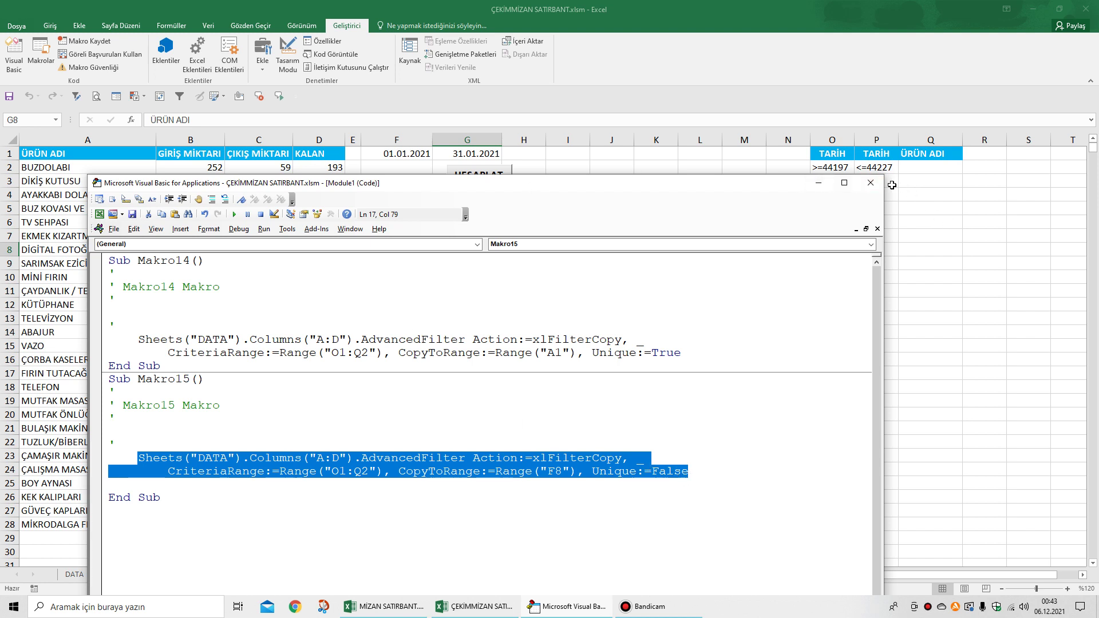
click(870, 182)
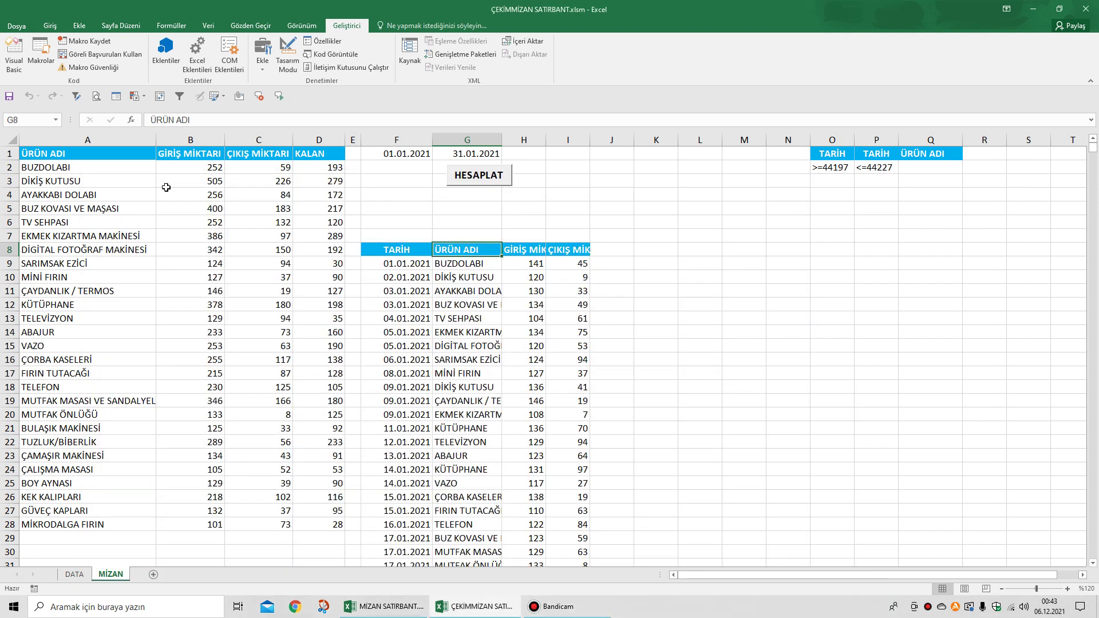
- Open the code of Sayfa2 (MİZAN) in the ÇEKİMMİZAN SATIRBANT.xlsm project
click(15, 65)
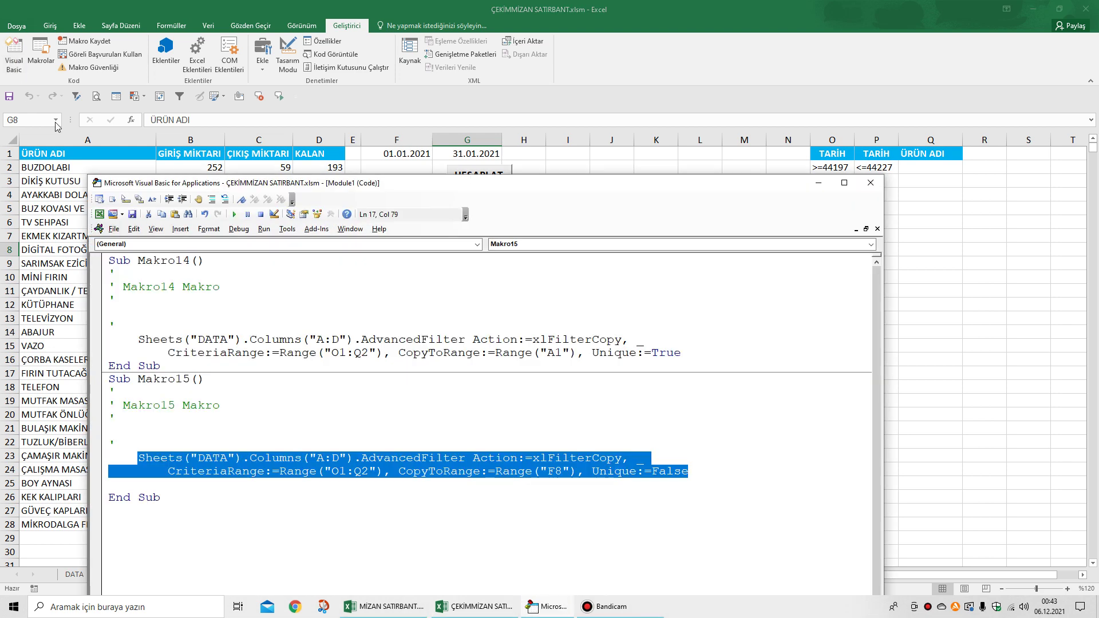
click(290, 216)
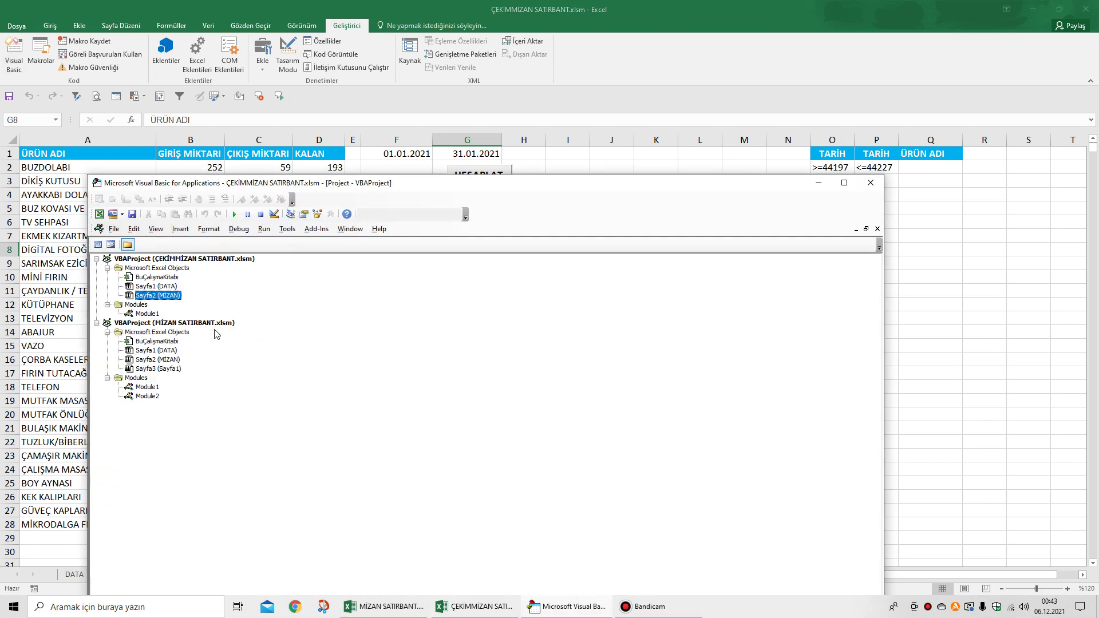
double_click(165, 295)
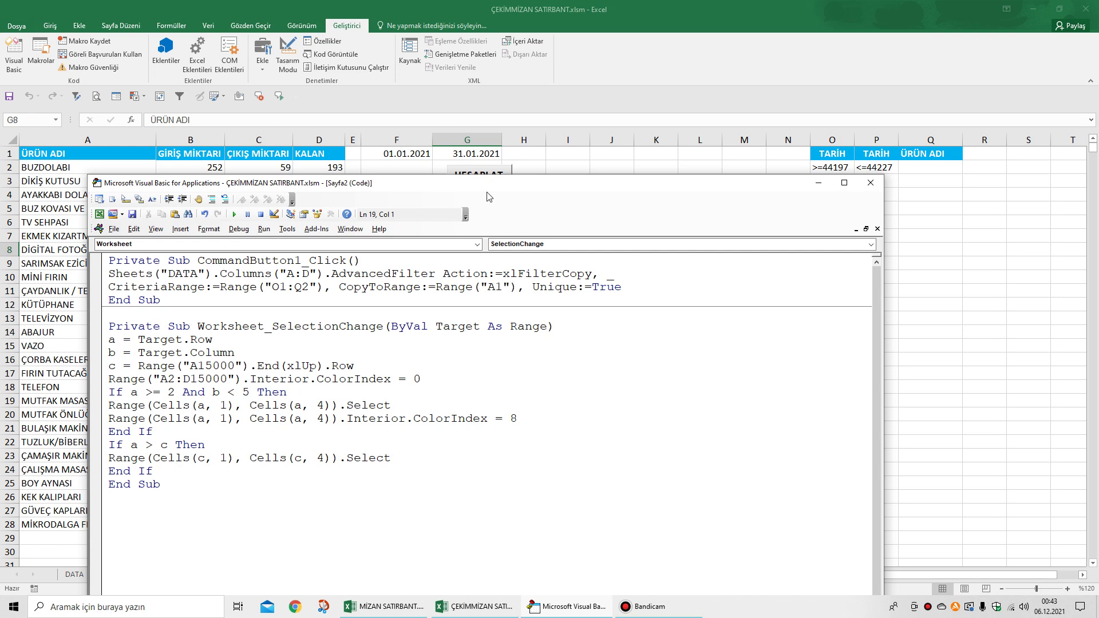
drag(488, 183, 579, 44)
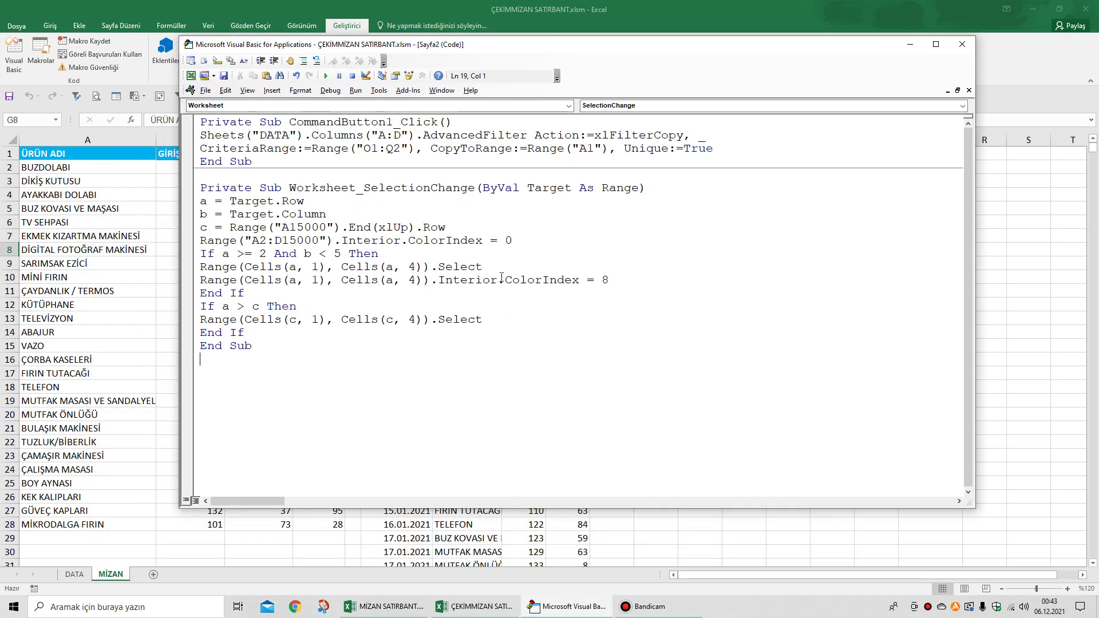
- Paste the copied AdvancedFilter statement below the Interior.ColorIndex = 8 line in Worksheet_SelectionChange and remove the indent of its second line
click(624, 279)
key(Return)
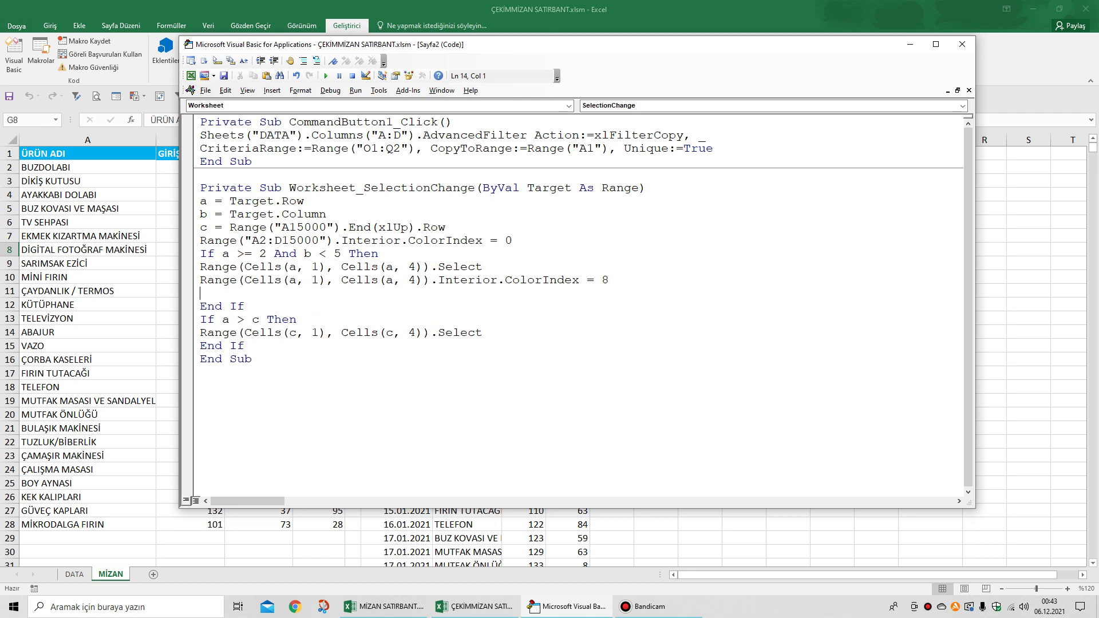
key(ctrl+v)
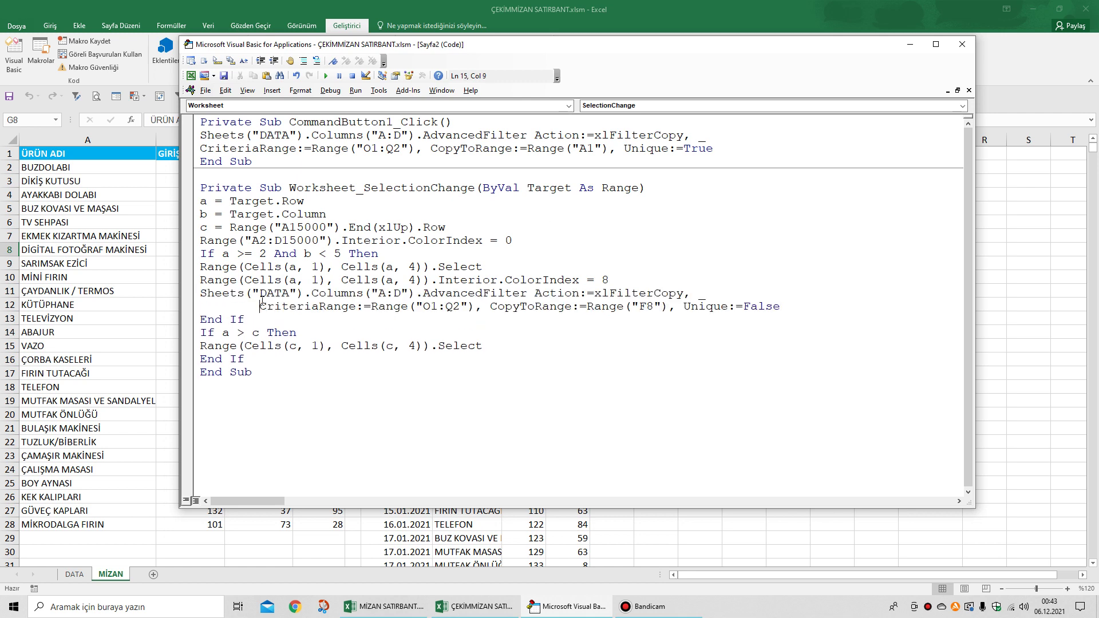
key(shift+Tab)
key(shift+Tab)
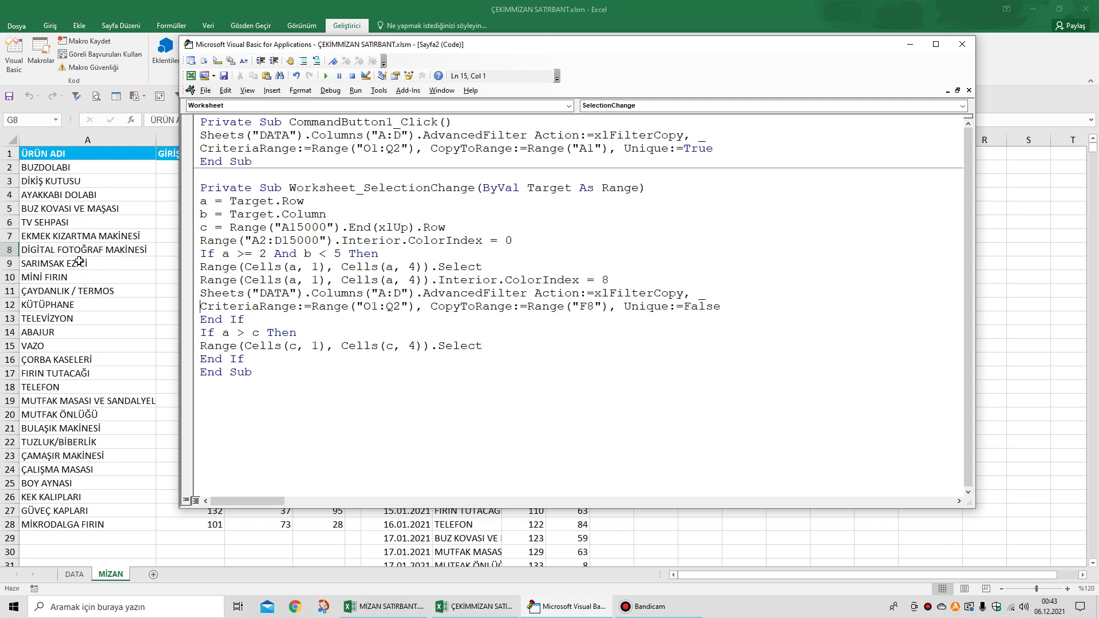
- Add the line Range("Q2") = Range("A" & a) above the F8 AdvancedFilter statement, and move the editor window off the worksheet data
drag(714, 44, 723, 211)
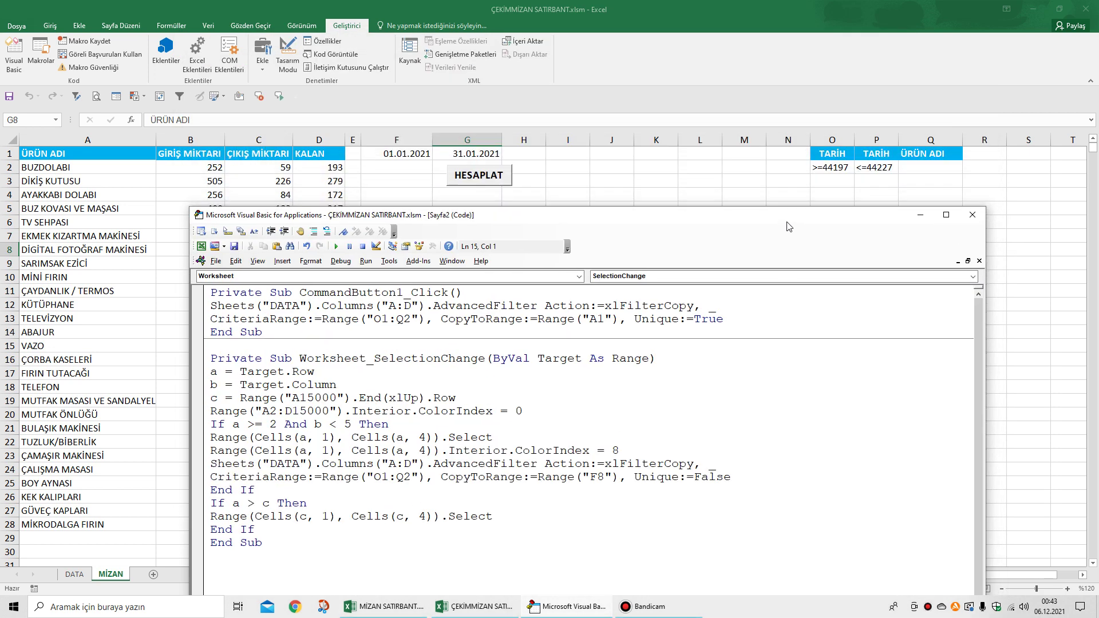
drag(654, 220, 673, 109)
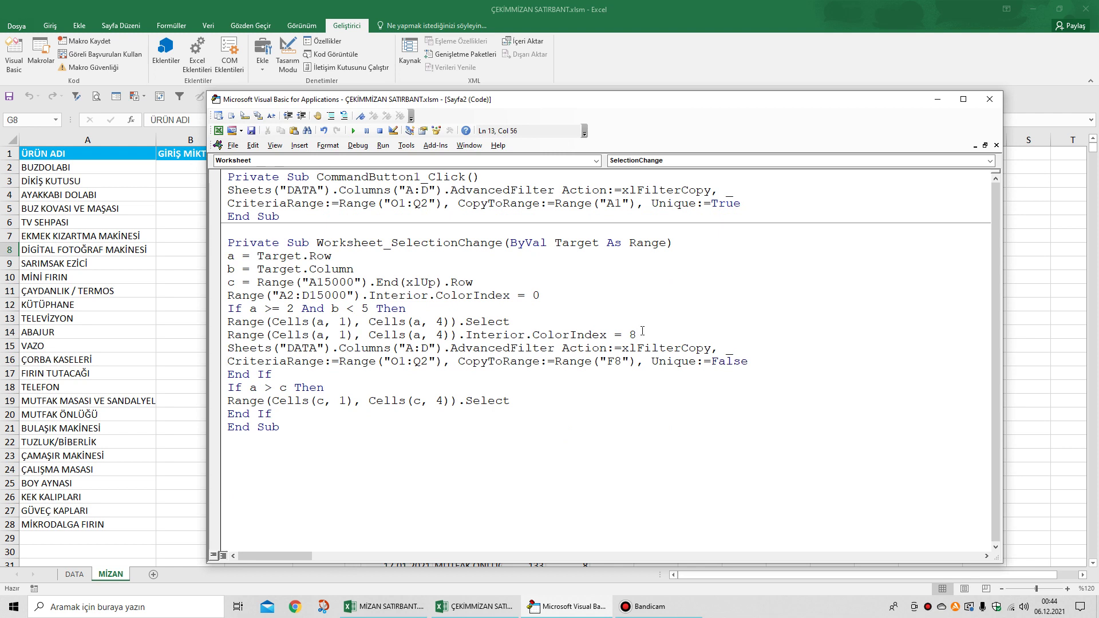
key(Return)
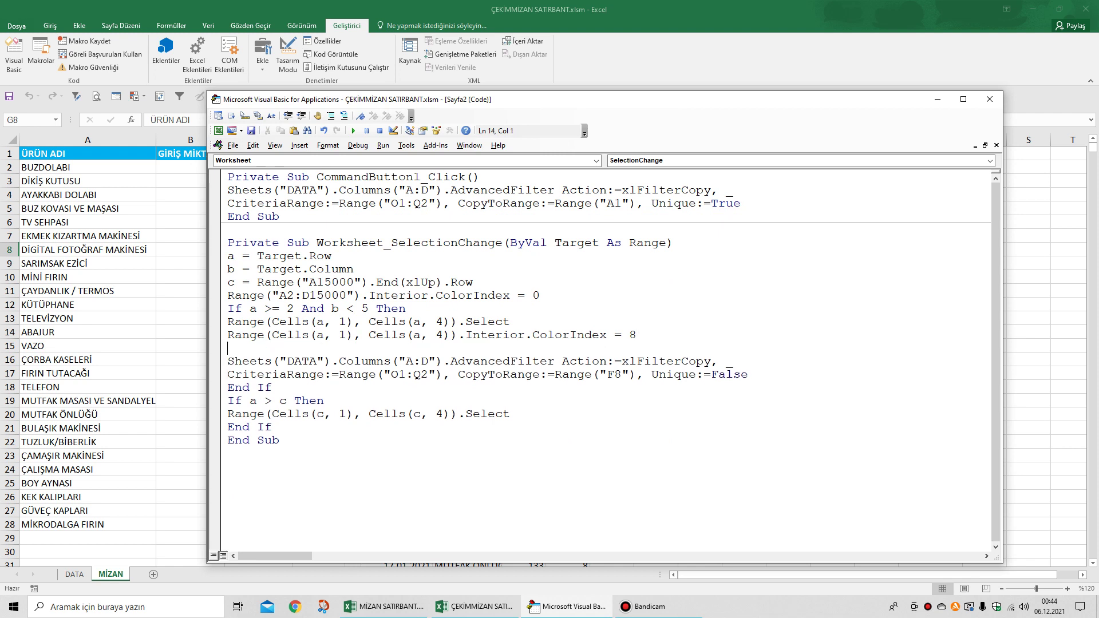
text(range("Q)
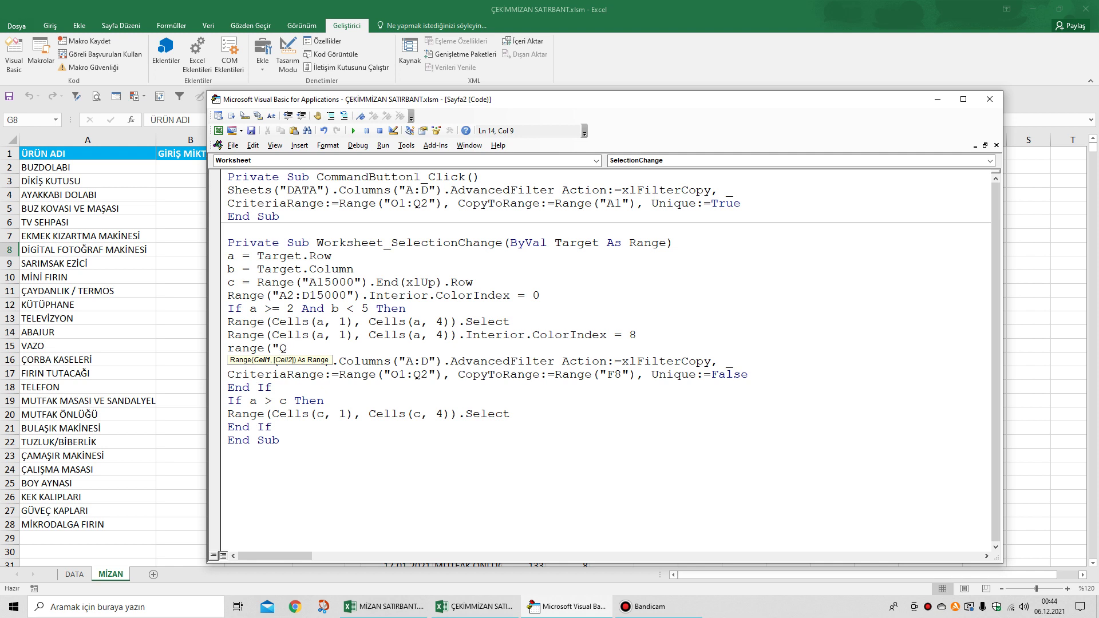
text(2")=range("A"&)
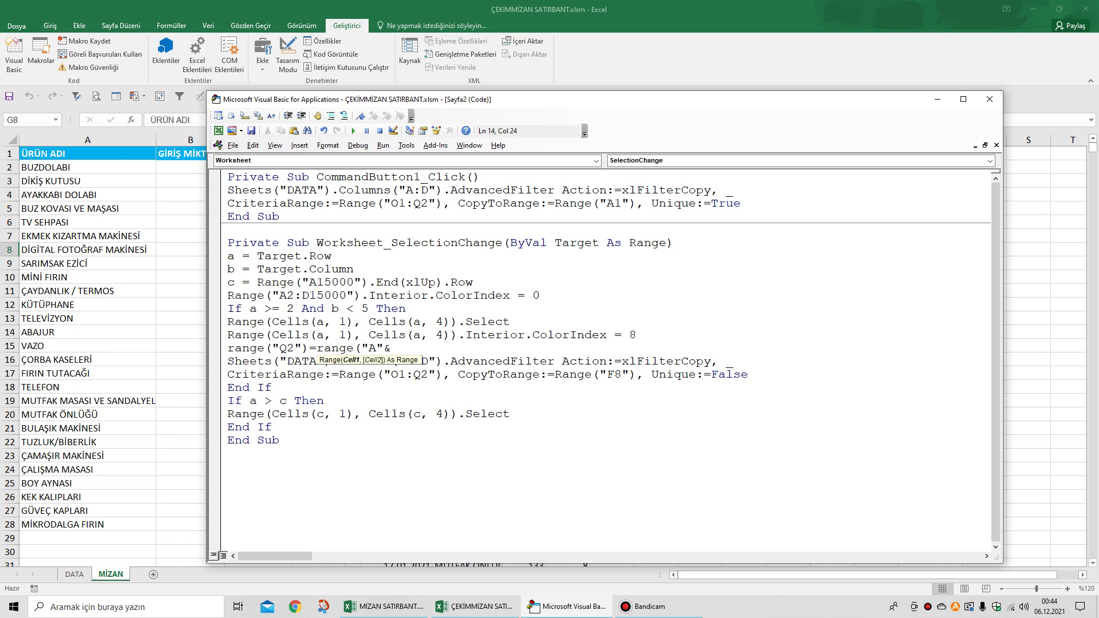
text())
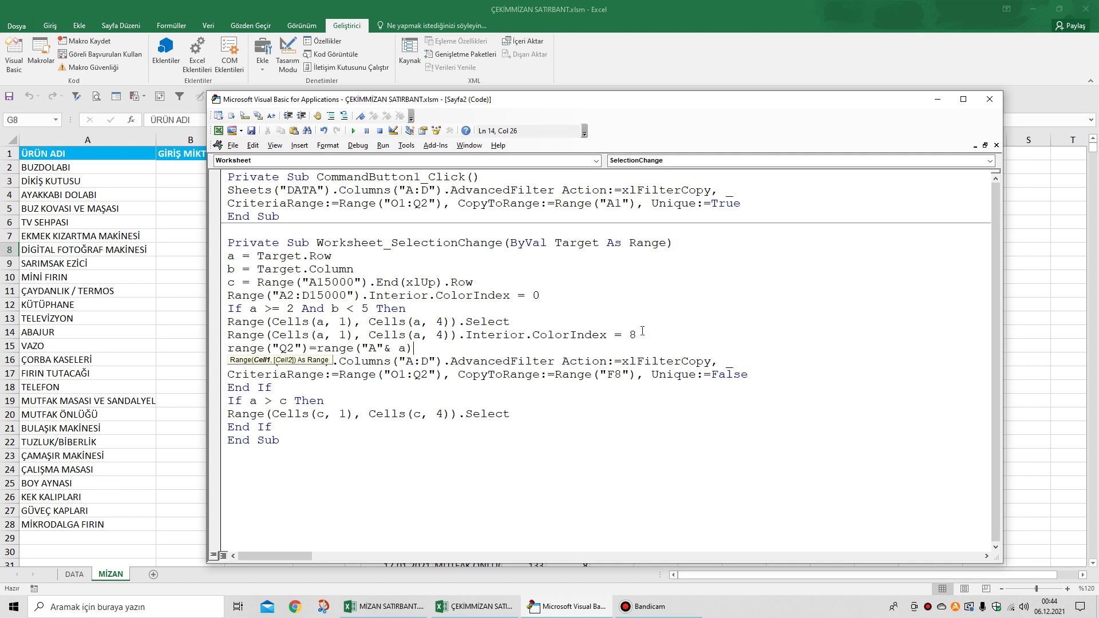
click(583, 498)
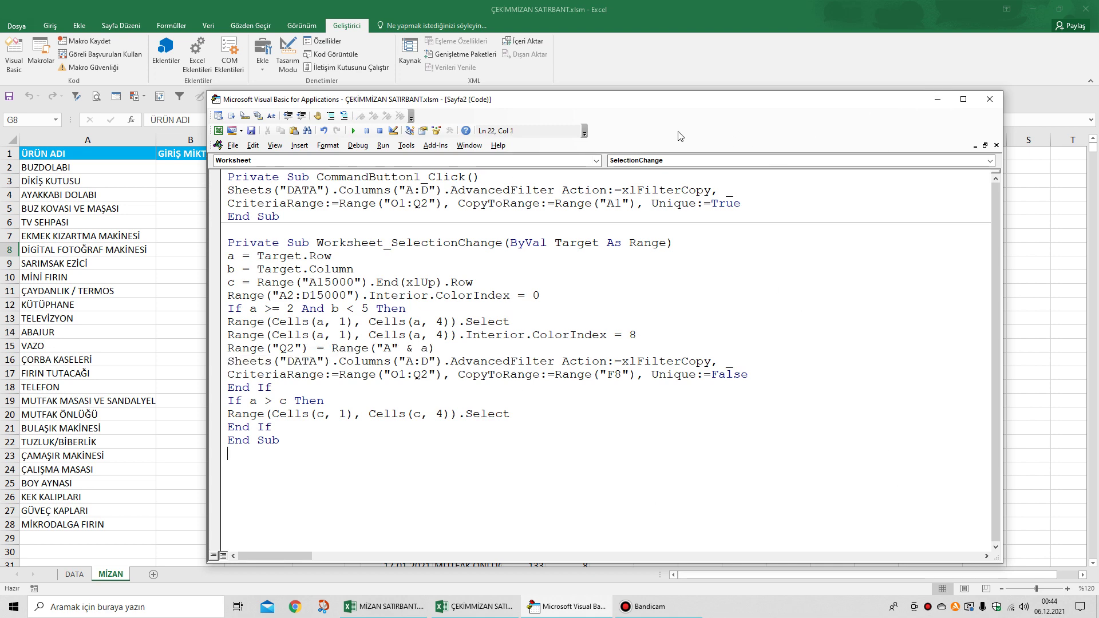
drag(685, 103, 721, 484)
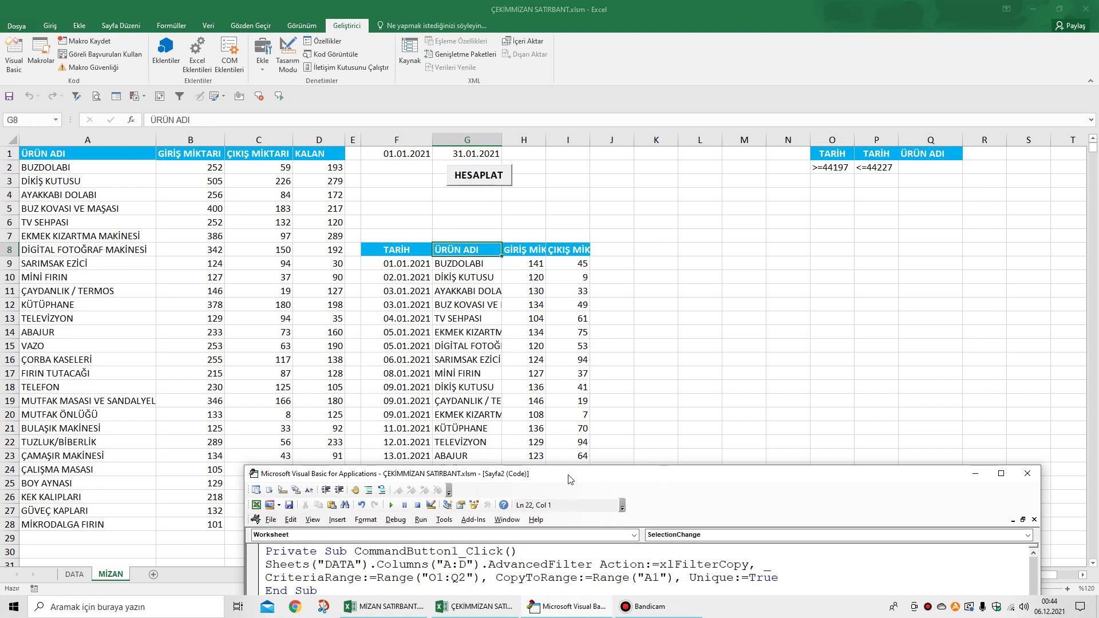
- Add the line Range("F2:I5000").Clear directly below If a >= 2 And b < 5 Then in Worksheet_SelectionChange
drag(570, 476, 624, 409)
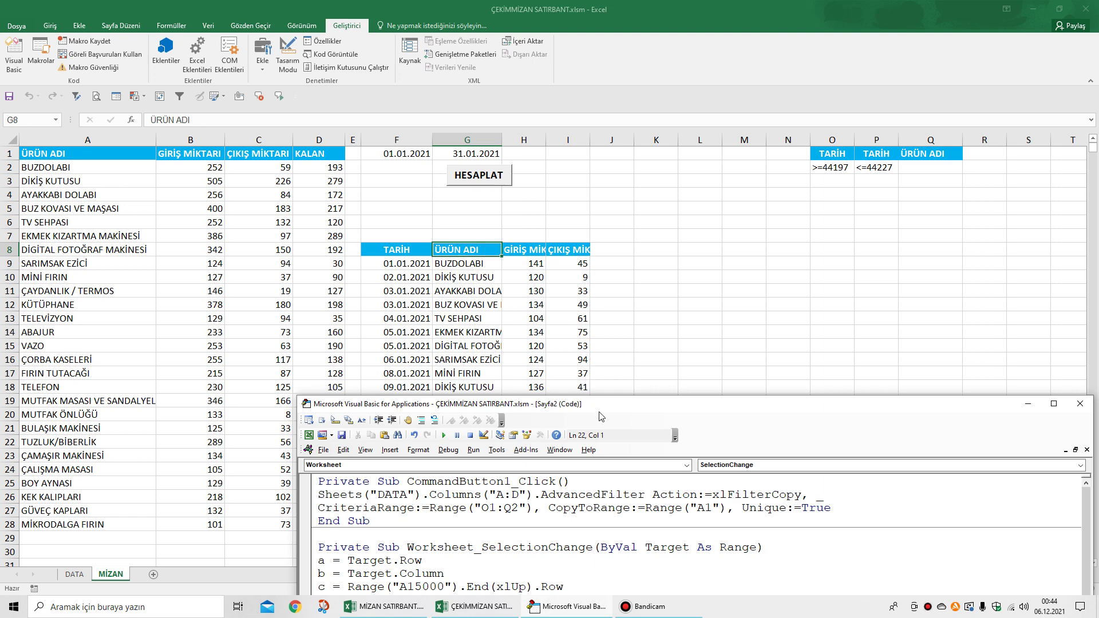
drag(636, 409, 641, 140)
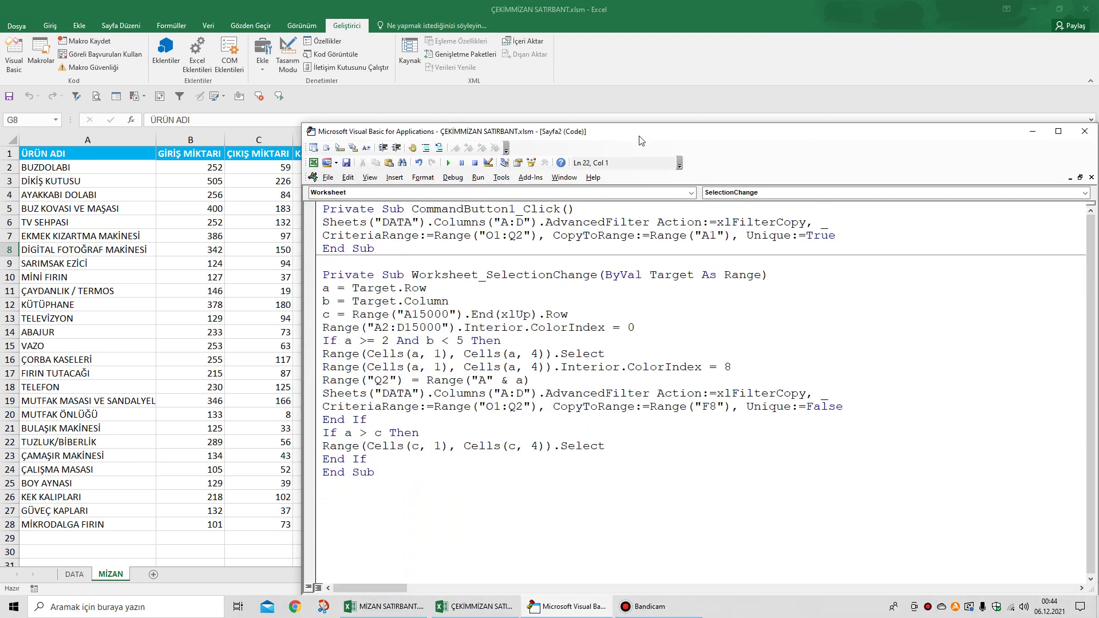
click(511, 342)
key(Return)
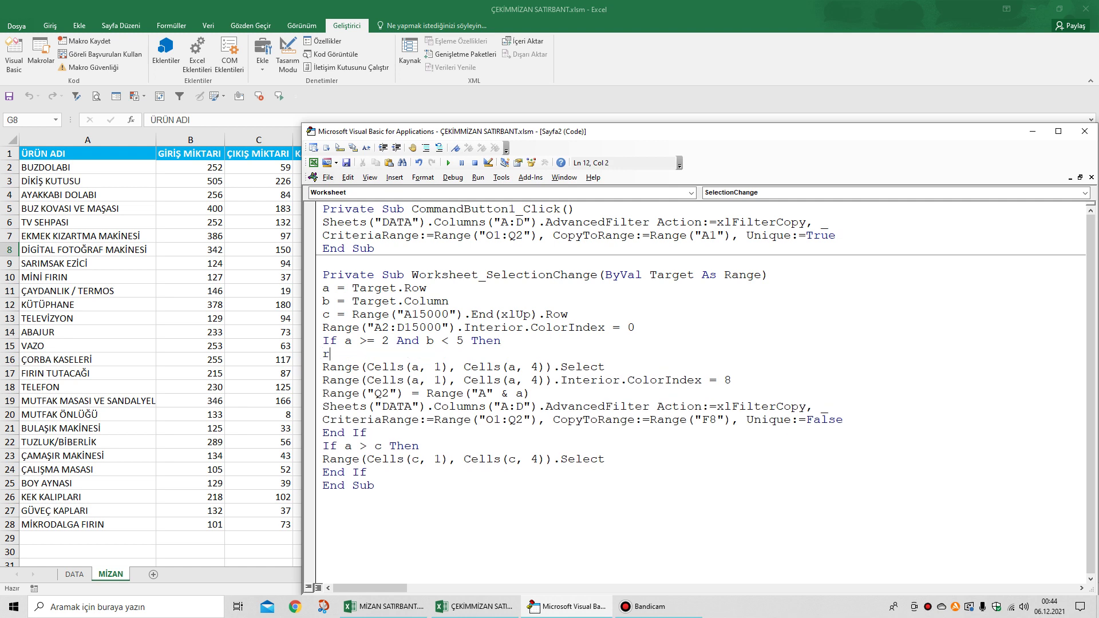
text(range()
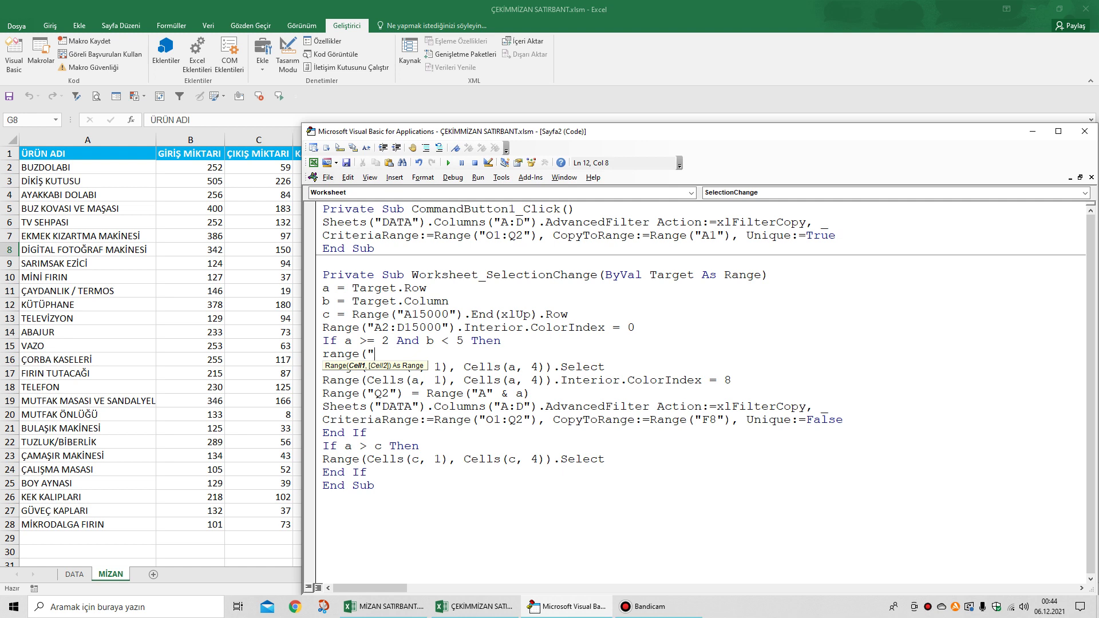
text("F2:I5000").clear)
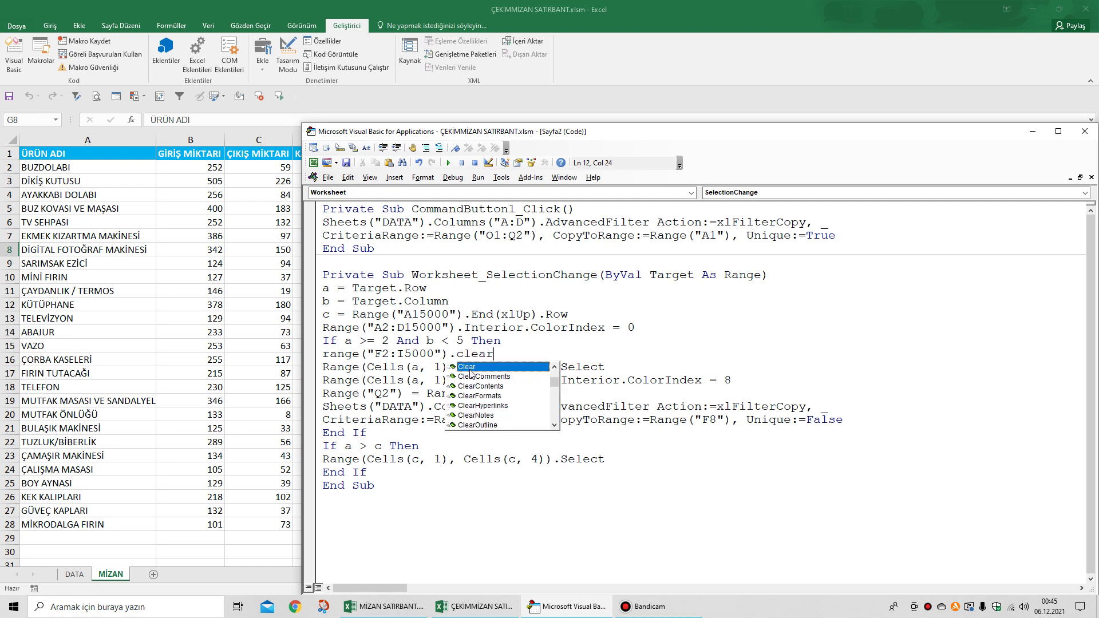
key(Tab)
click(524, 497)
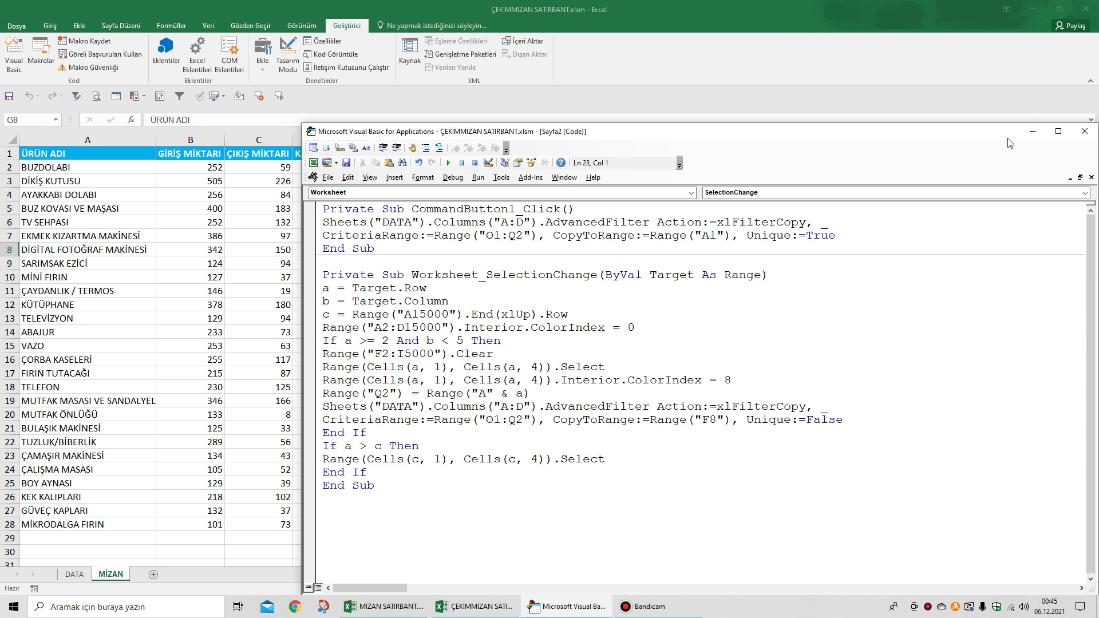
- Close the code editor and select the MİNİ FIRIN row on the MİZAN sheet to list its records
drag(977, 131, 849, 130)
click(955, 131)
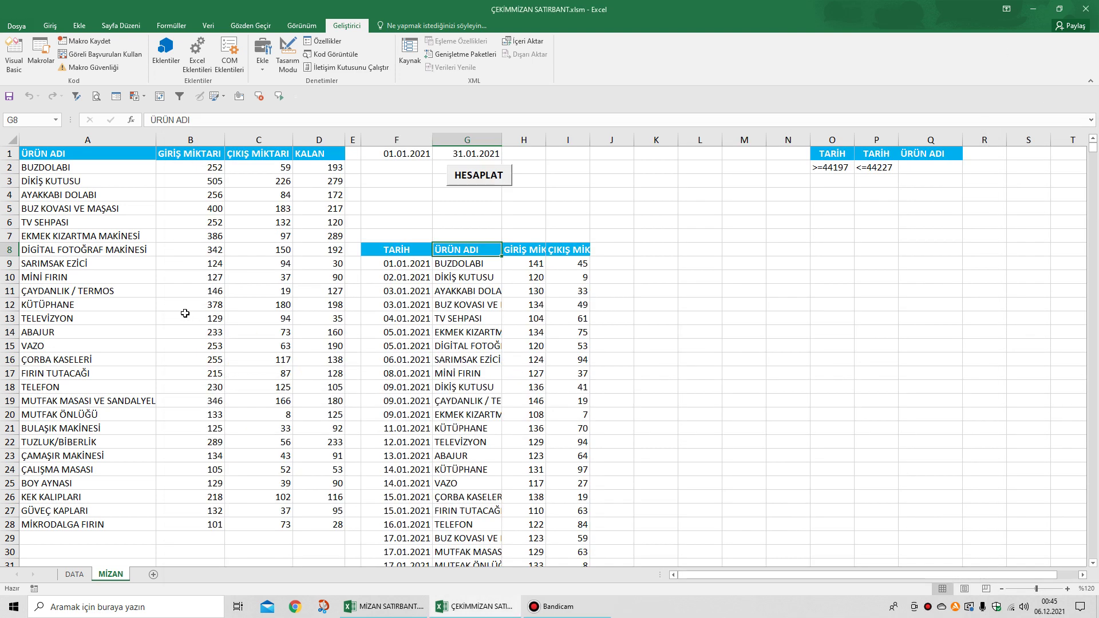
click(53, 276)
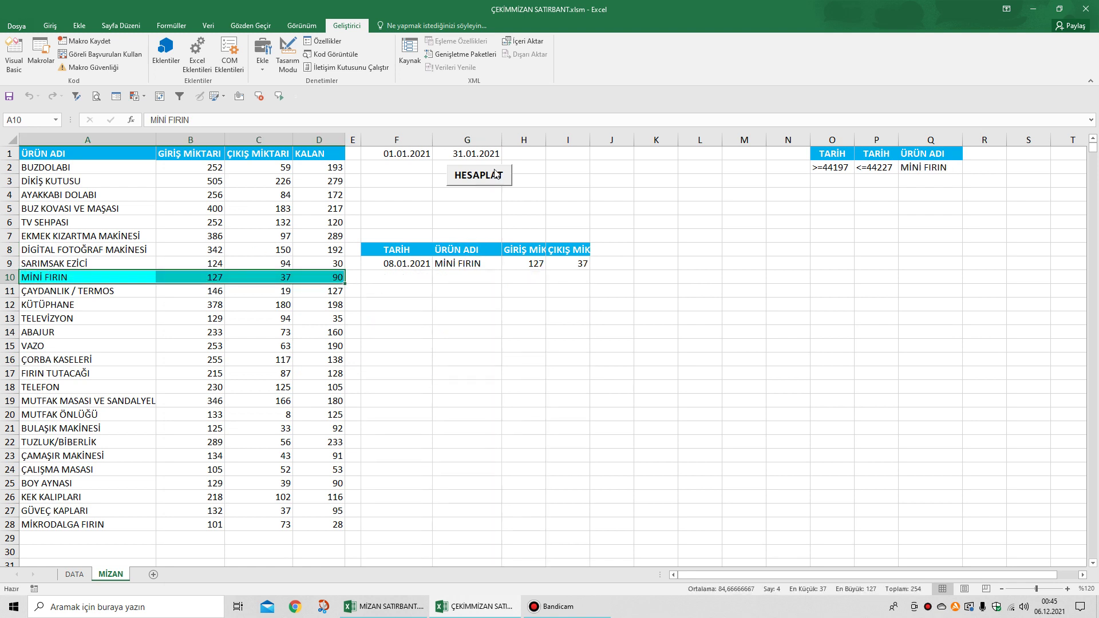
- Set the end date in G1 to 31.05.2021 and recalculate the product summary with HESAPLAT
click(461, 155)
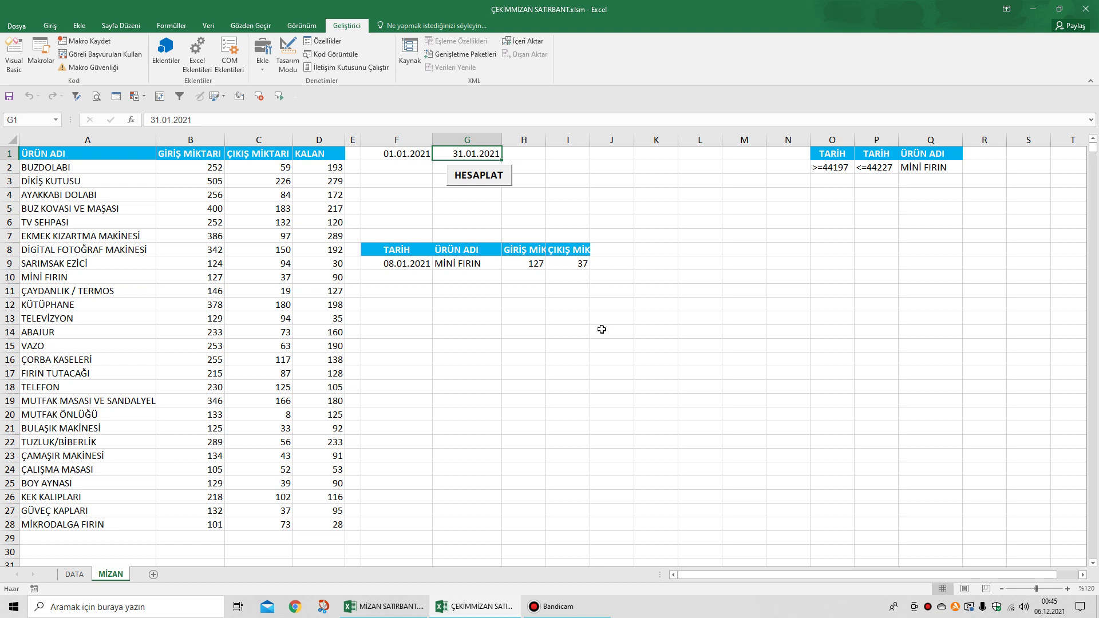
text(31.05.)
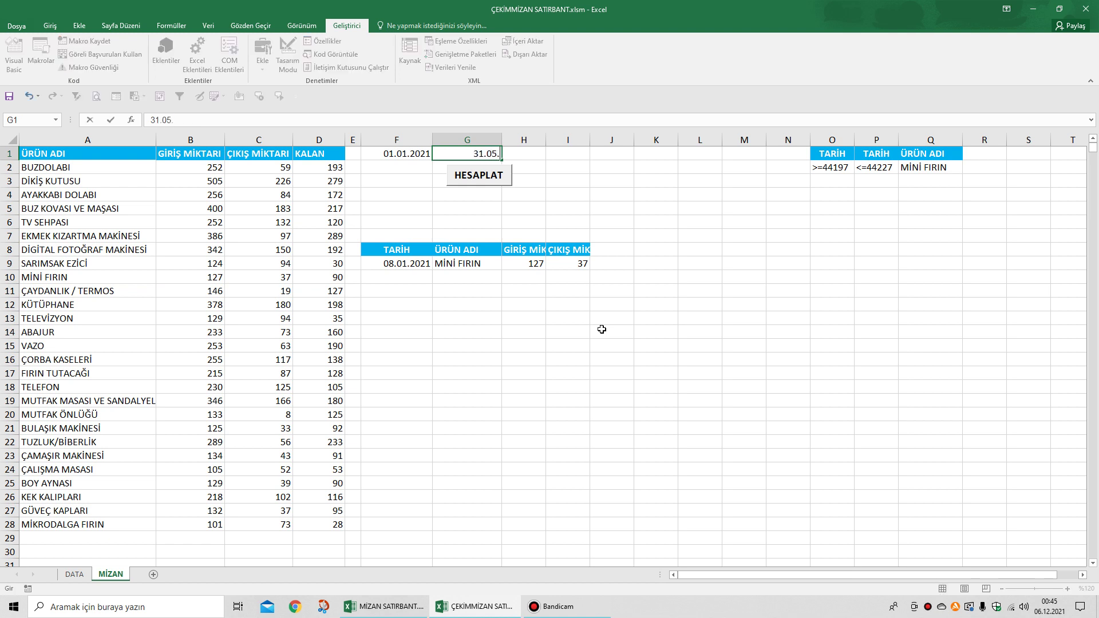
text(2021)
click(463, 203)
click(494, 179)
click(493, 180)
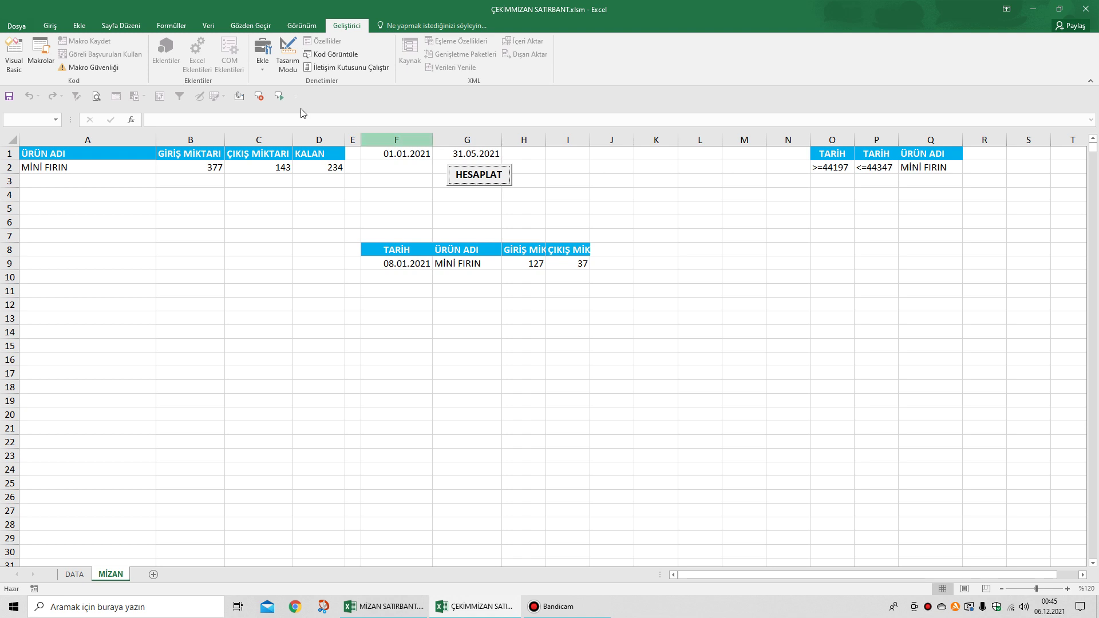
- Turn on design mode, open the HESAPLAT button's click code and move the editor window below the button
click(287, 55)
click(466, 207)
double_click(462, 175)
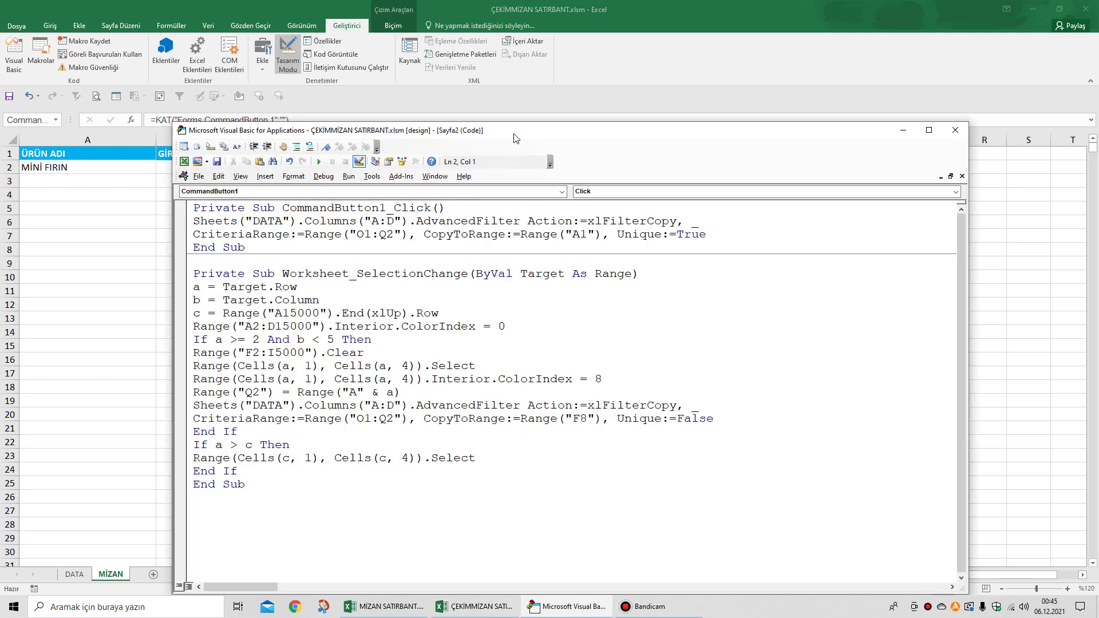
drag(513, 132, 543, 219)
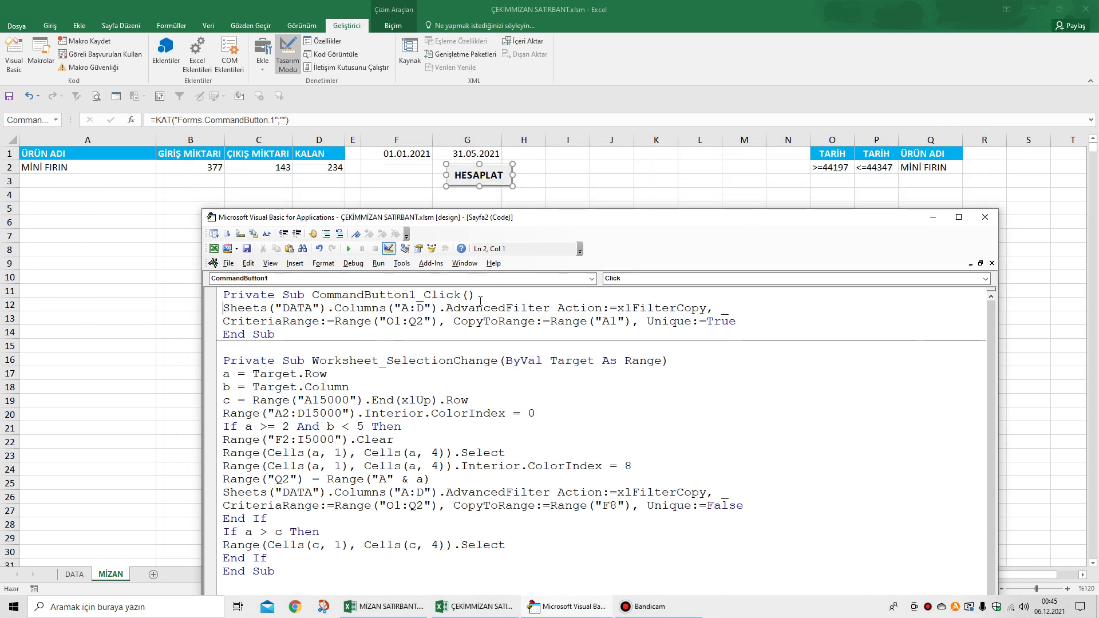
- Add the line Range("Q2") = "" above the AdvancedFilter statement in CommandButton1_Click and close the editor
key(Return)
key(Up)
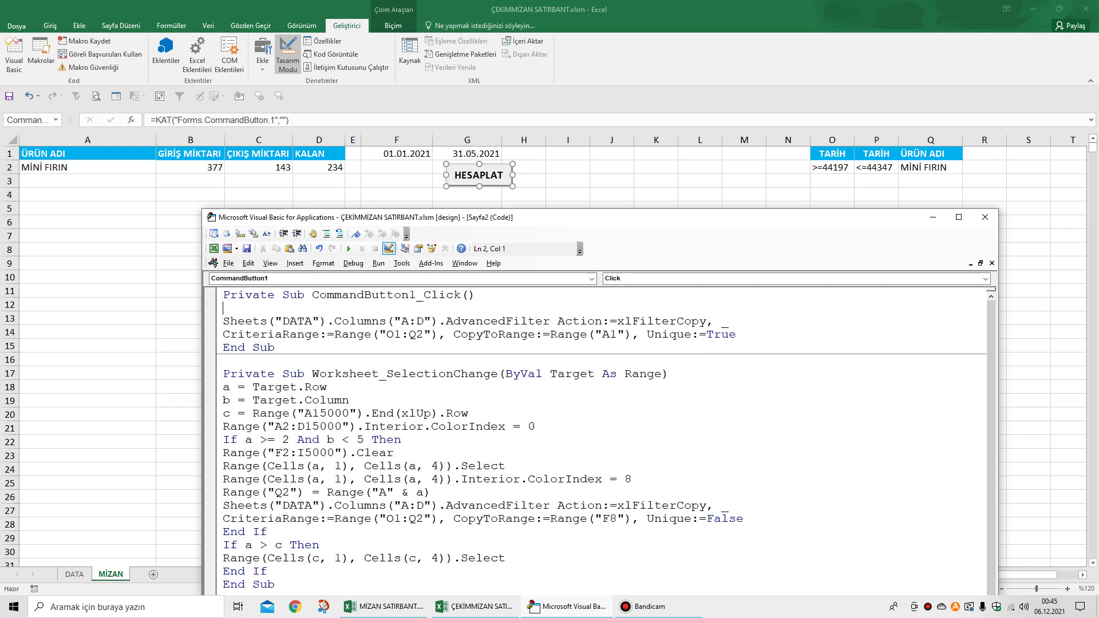
text(range()
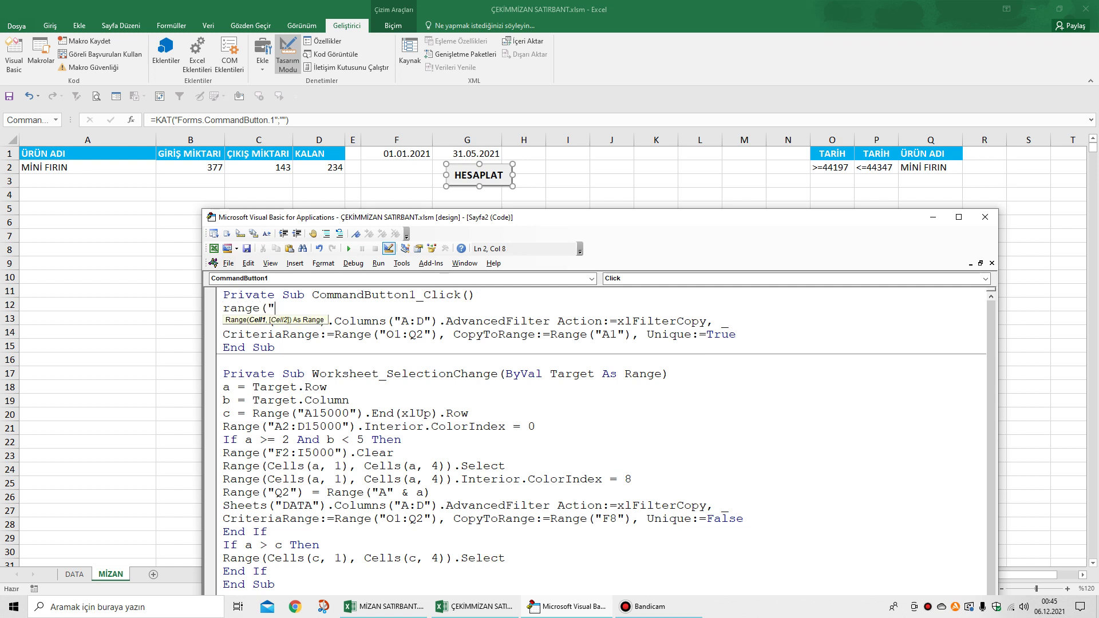
text("Q2)
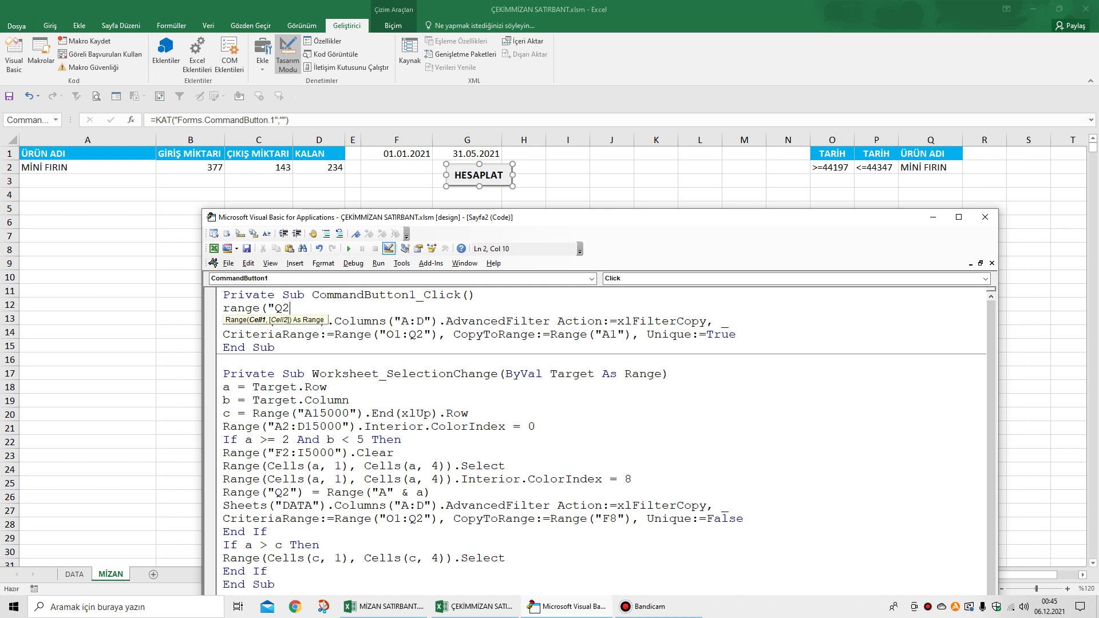
text(")="")
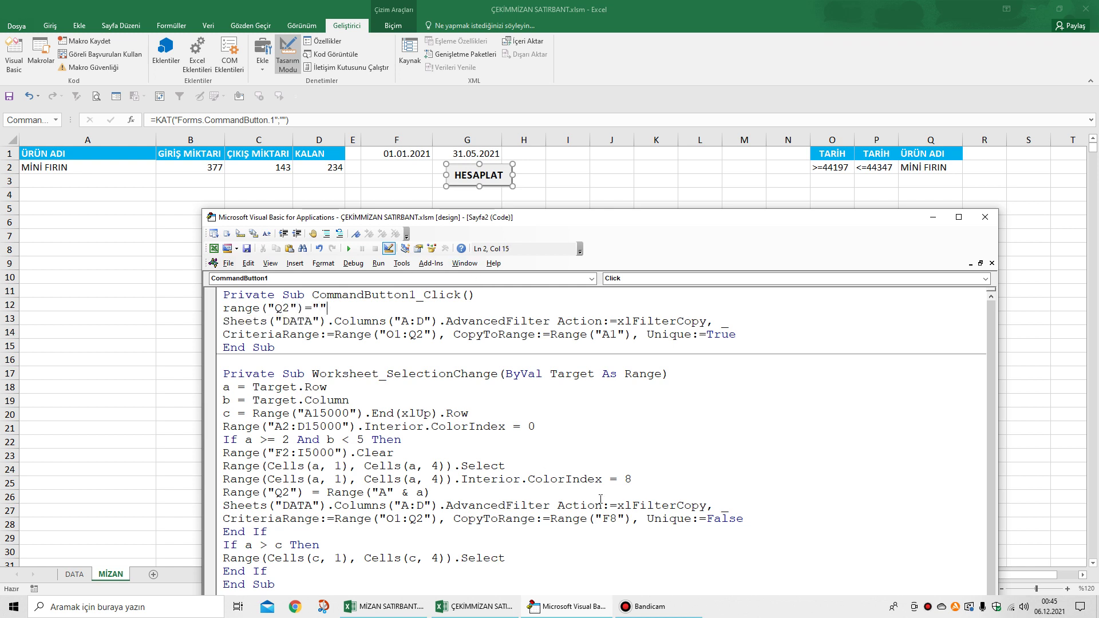
click(916, 452)
click(983, 218)
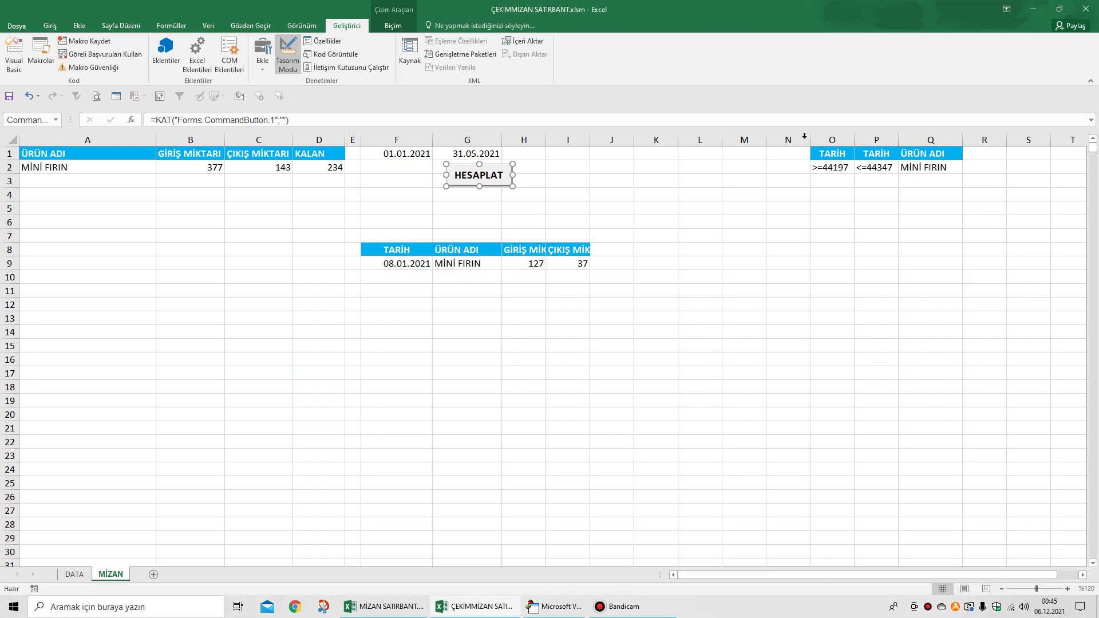
- Leave design mode and run HESAPLAT to rebuild the full product list for the date range
click(291, 67)
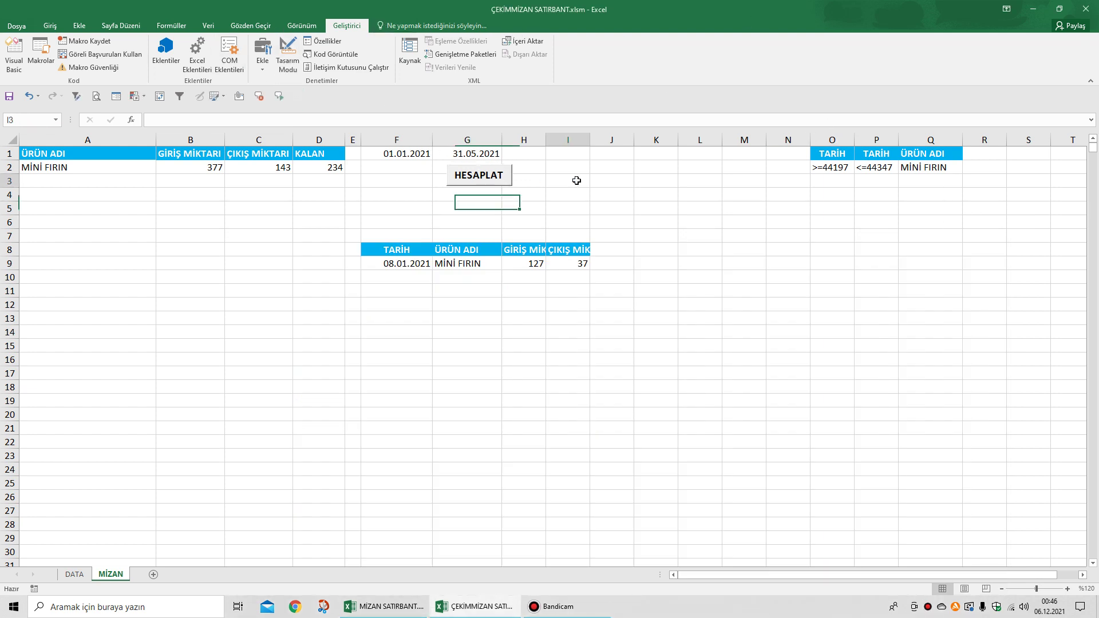
click(486, 177)
click(487, 179)
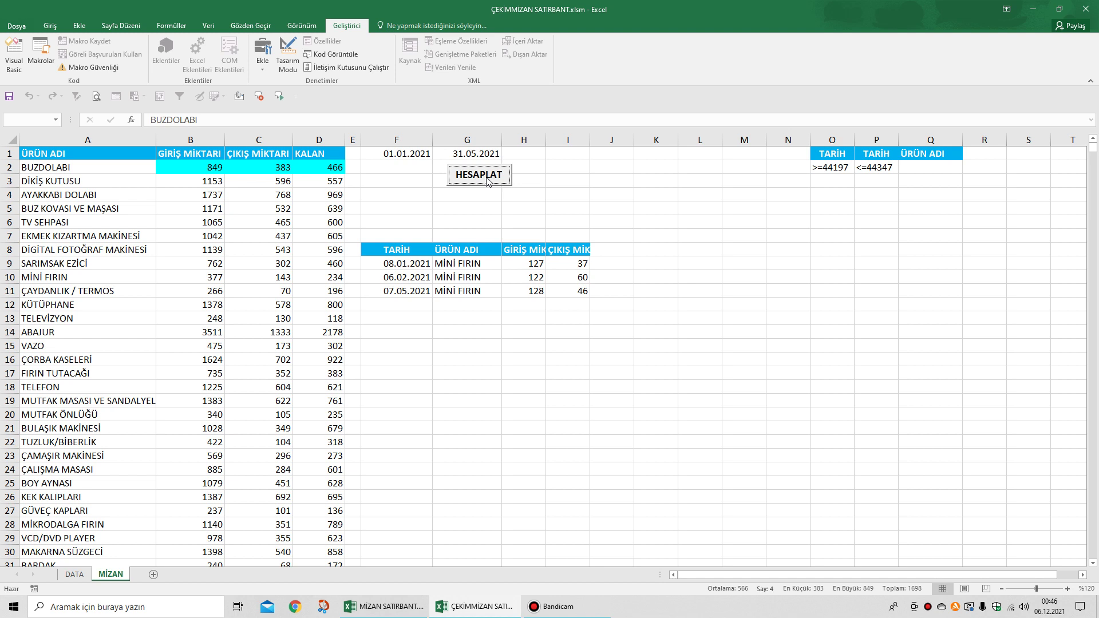
- Test the record listing by selecting the TV SEHPASI, ÇAYDANLIK / TERMOS, DİGİTAL FOTOĞRAF MAKİNESİ, TELEVİZYON, VAZO and MUTFAK ÖNLÜĞÜ rows
click(59, 225)
click(55, 289)
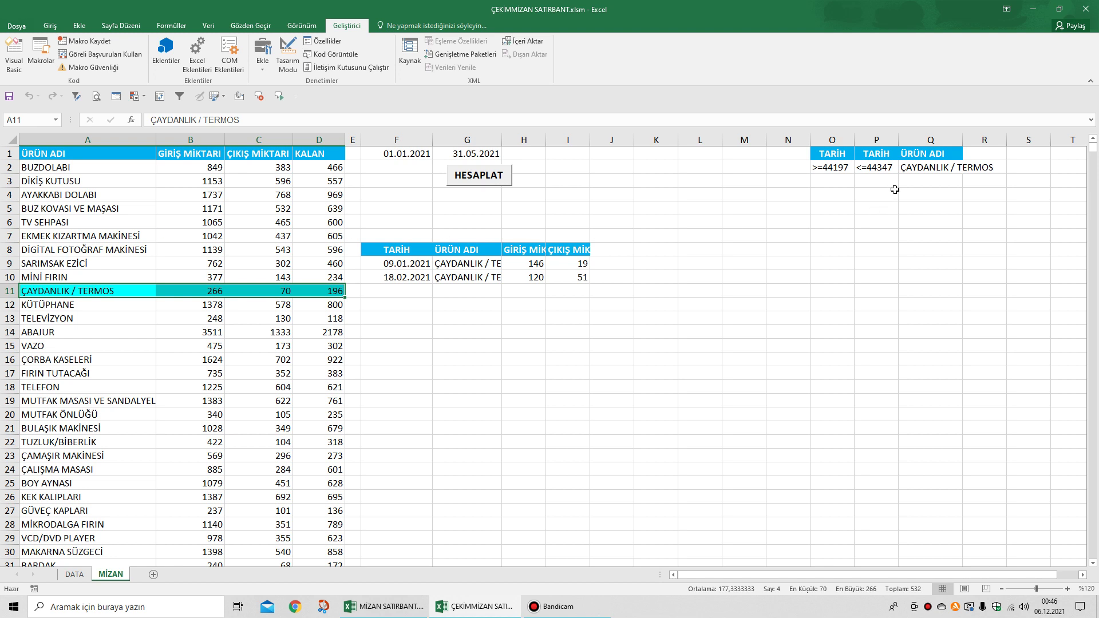
click(88, 247)
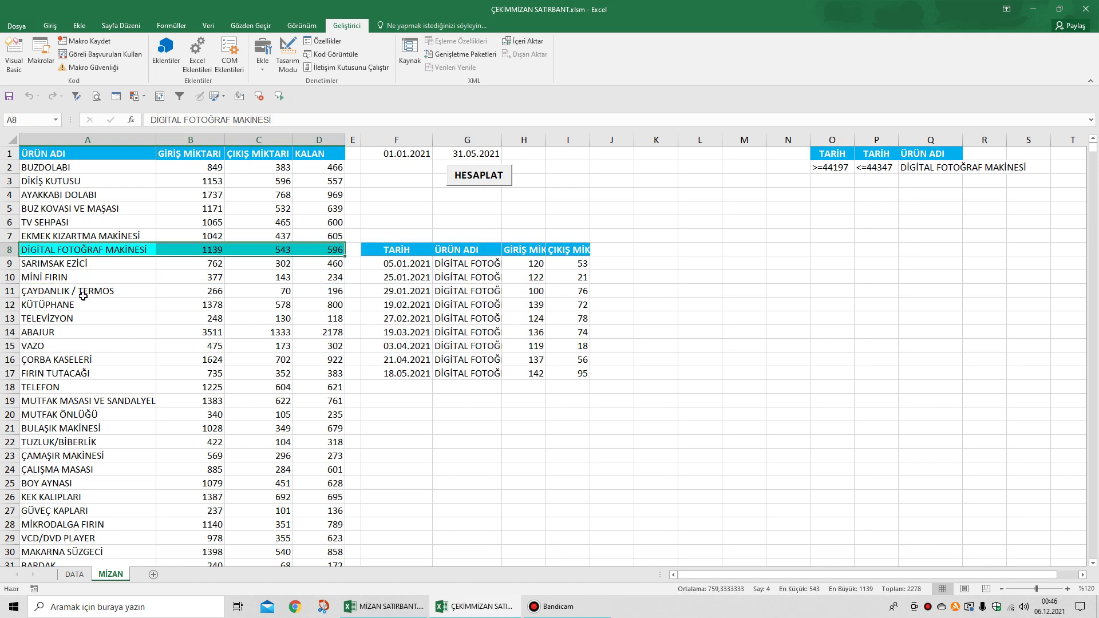
click(83, 317)
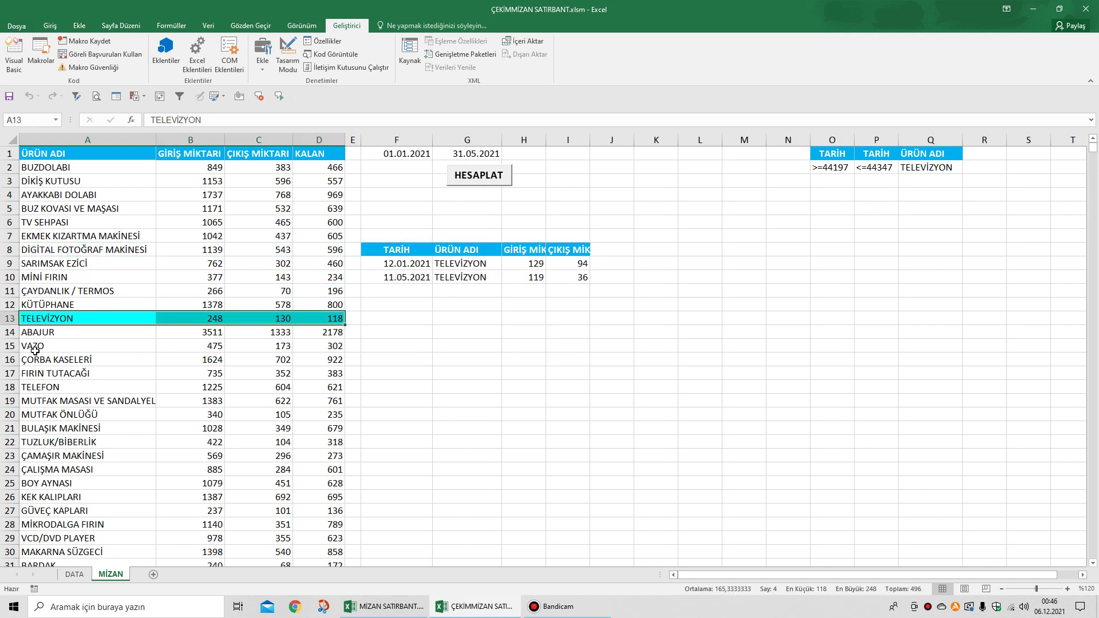
click(59, 342)
click(86, 414)
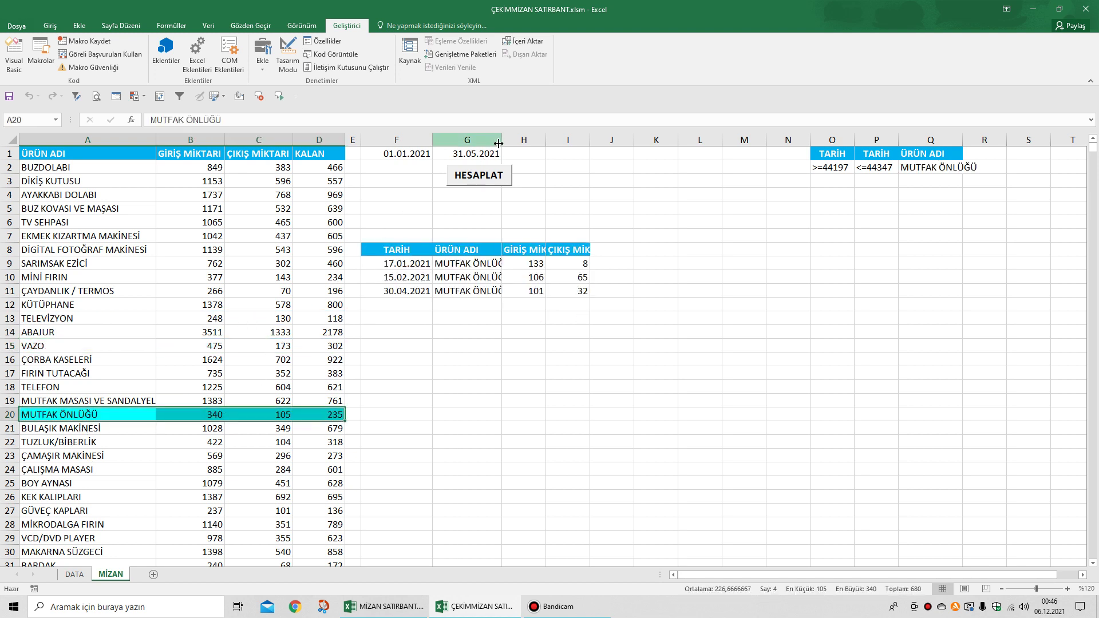
- Widen columns G, H and I so the record list's product names and quantity headers have more room
drag(501, 140, 533, 159)
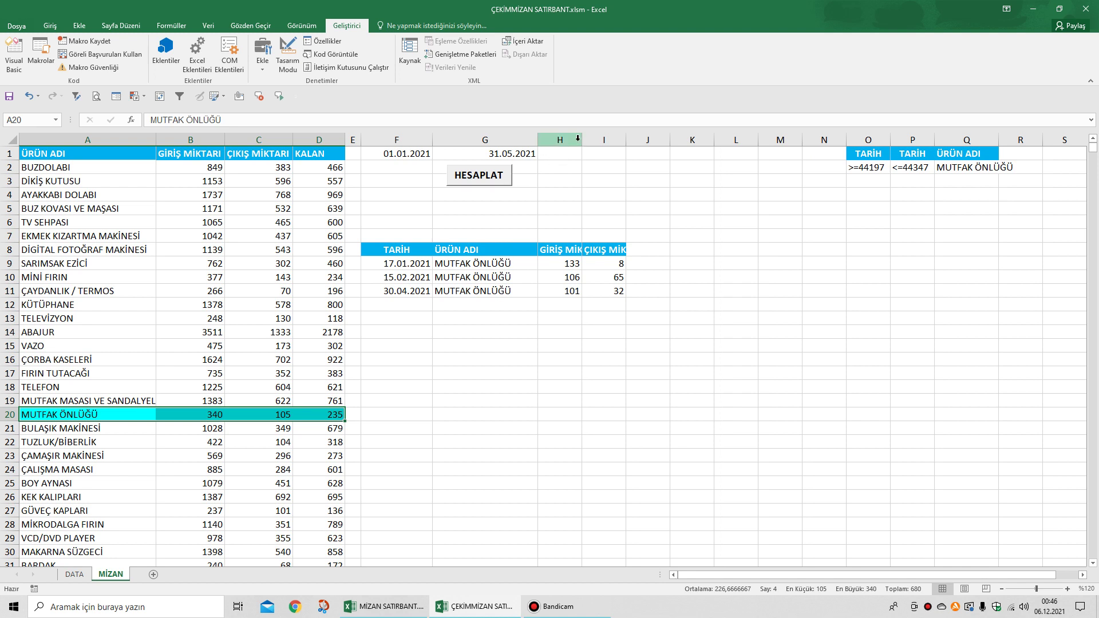
drag(584, 141, 669, 144)
drag(541, 137, 521, 143)
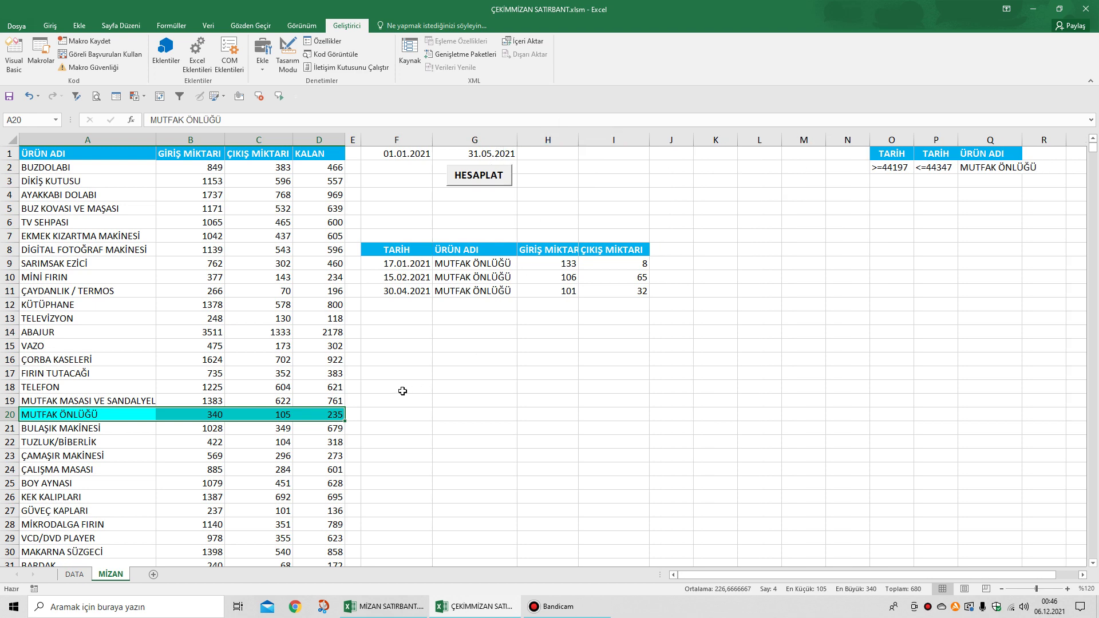
- Check the listed records for several more products, including EKMEK KIZARTMA MAKİNESİ, ABAJUR and MUTFAK MASASI, ending on VAZO
click(189, 279)
click(124, 235)
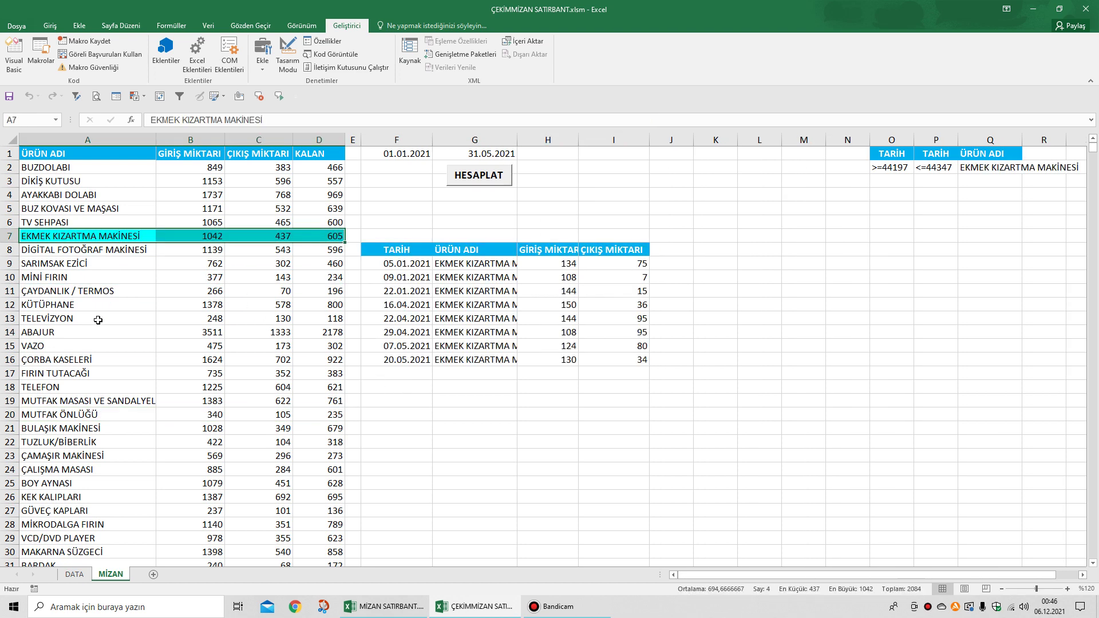
click(166, 332)
click(166, 401)
click(96, 273)
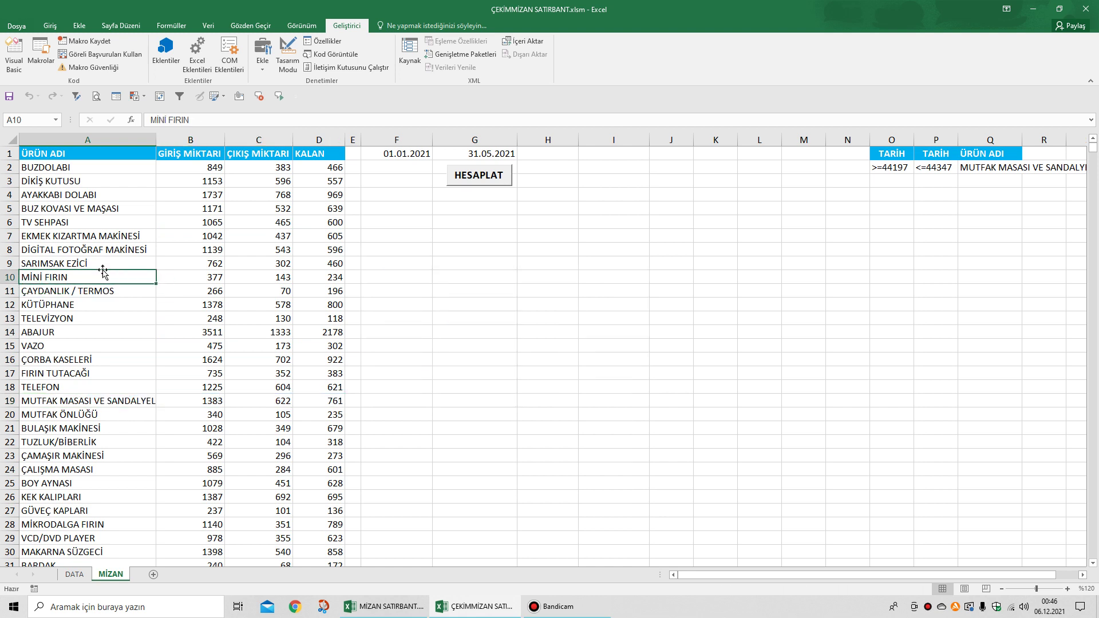
click(77, 347)
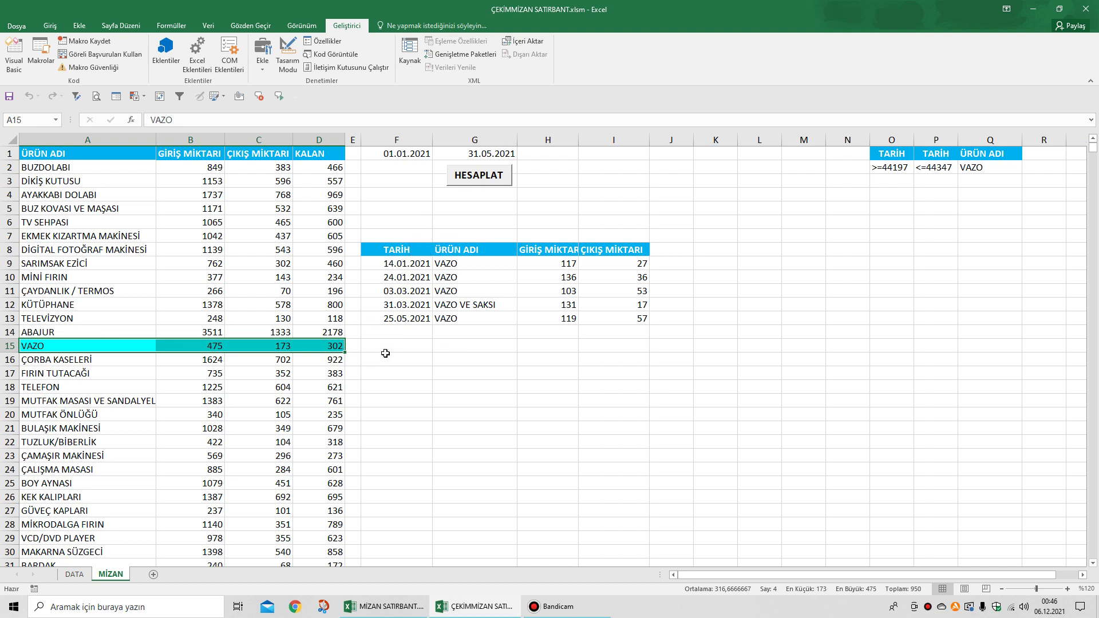
- Reopen the sheet code and change CopyToRange in Worksheet_SelectionChange from Range("F8") to Range("F" & a)
click(14, 57)
drag(536, 220, 849, 111)
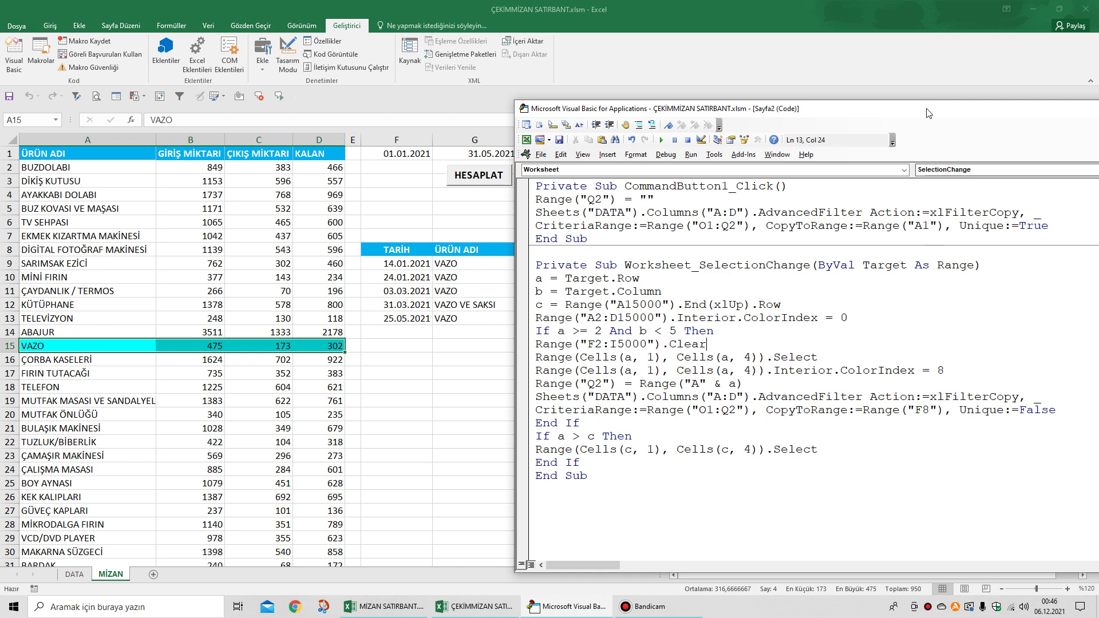
drag(928, 113, 888, 81)
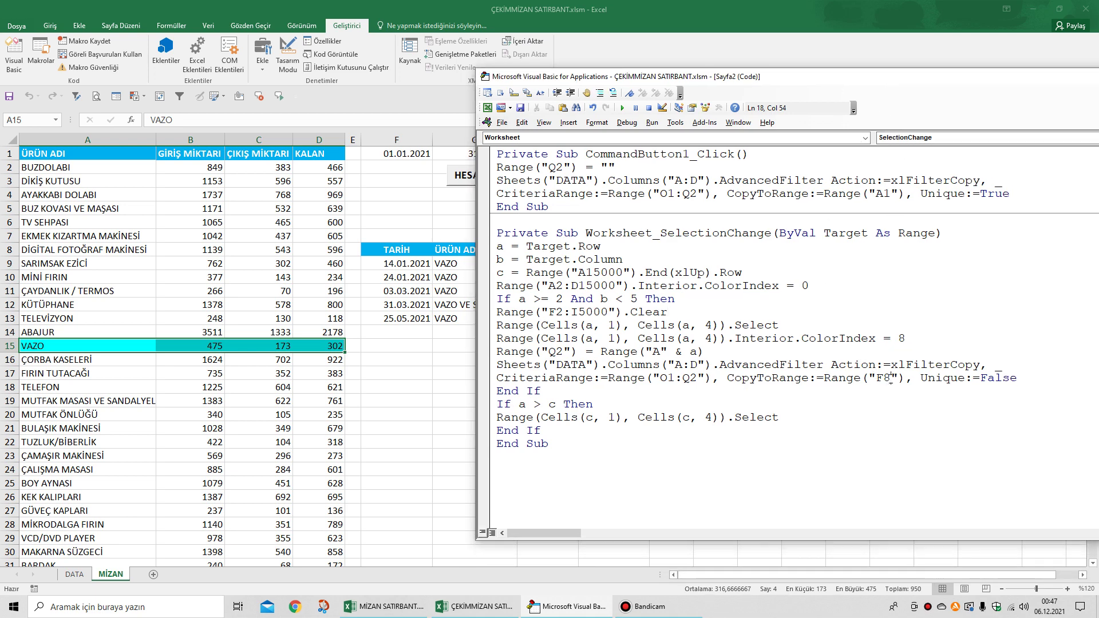
key(BackSpace)
text(&a)
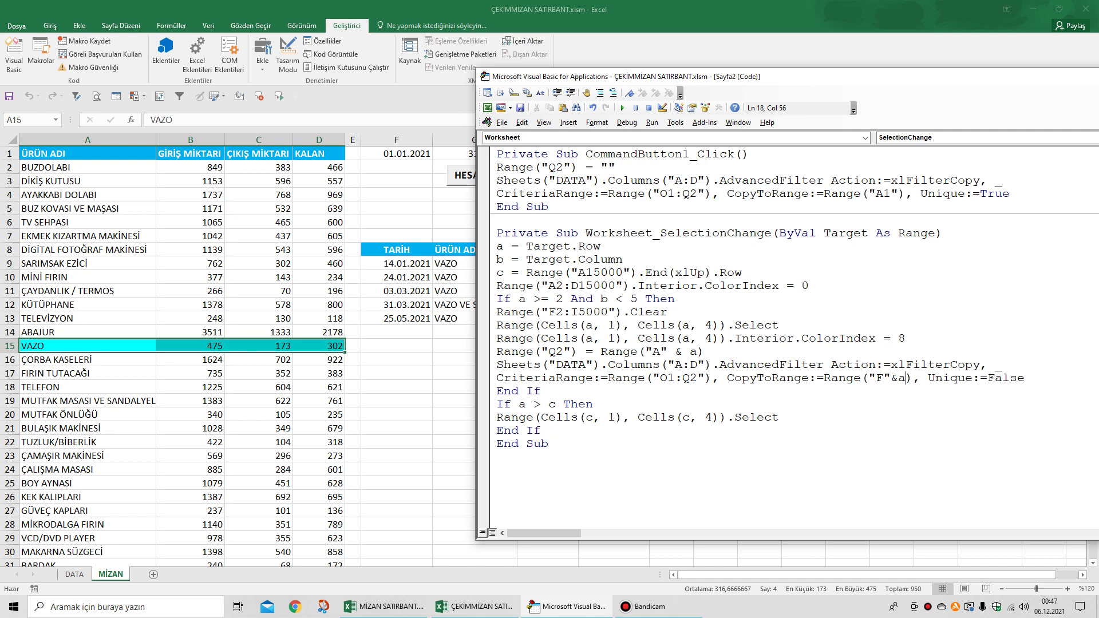
click(884, 414)
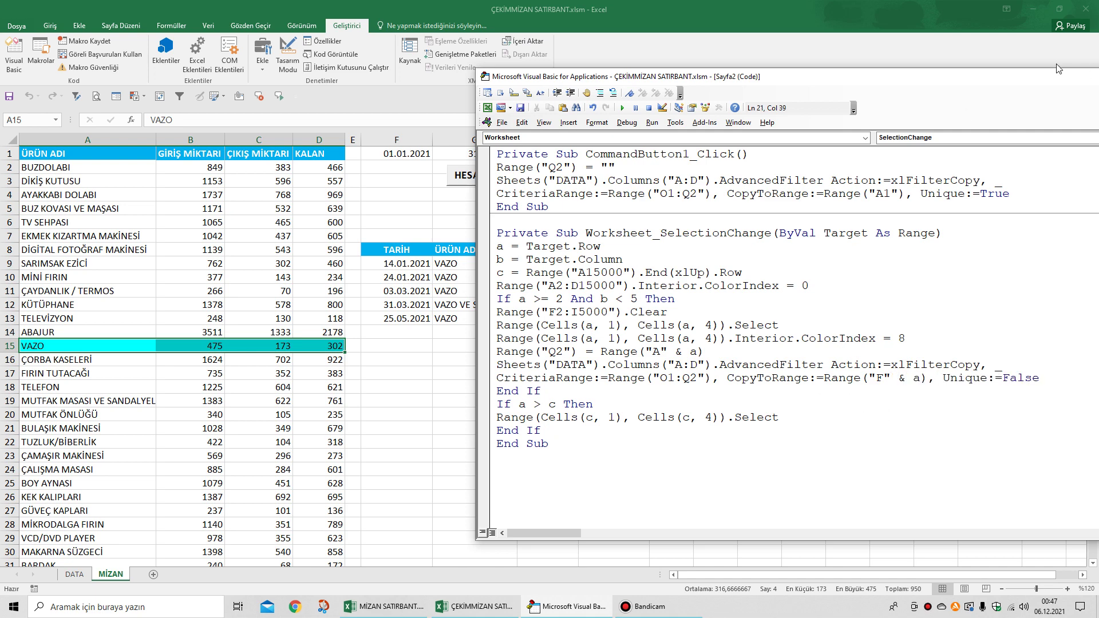
- Close the code editor and select the KÜTÜPHANE row to list its records beside that row
drag(1056, 80, 897, 104)
drag(971, 100, 868, 102)
click(995, 97)
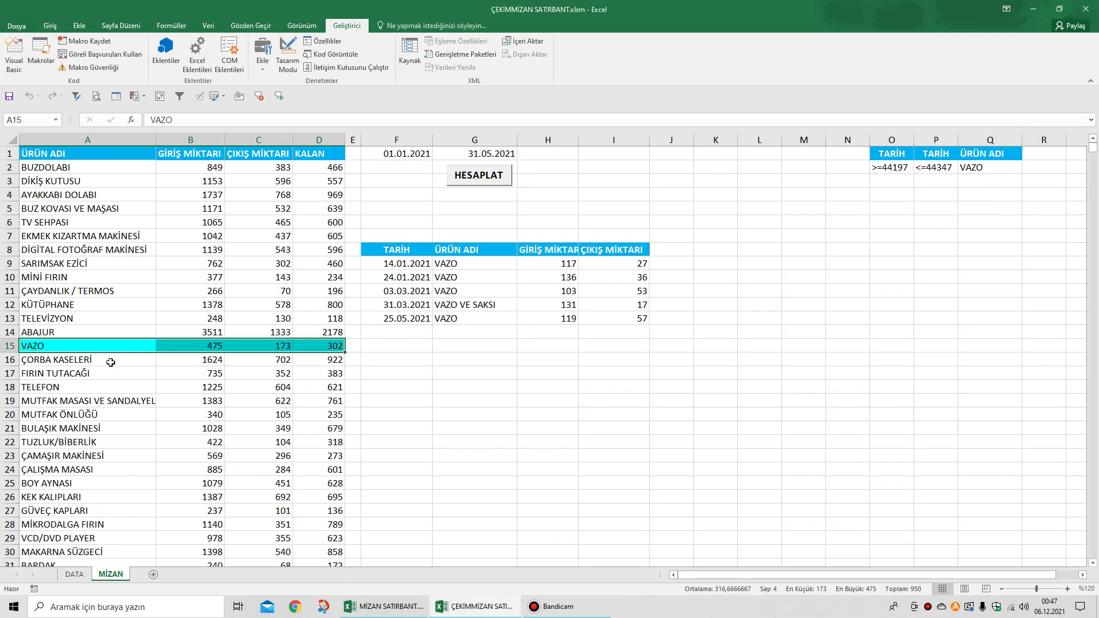
click(57, 305)
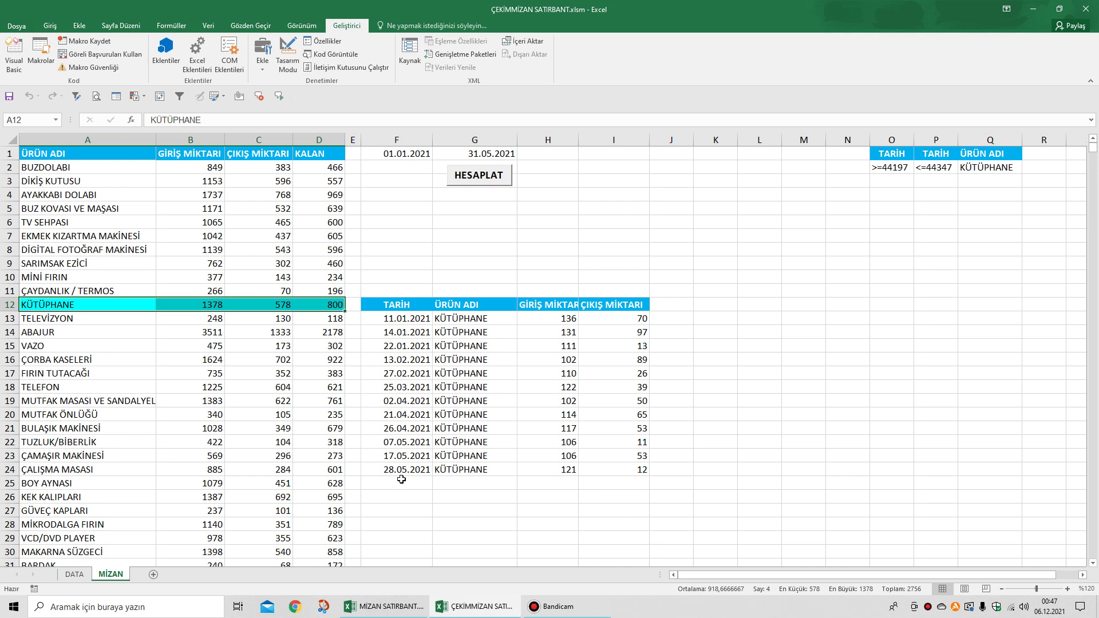
- Set the end date in G1 to 31.07.2021, select the TELEVİZYON row and recalculate the MİZAN table with HESAPLAT
click(496, 150)
text(31.)
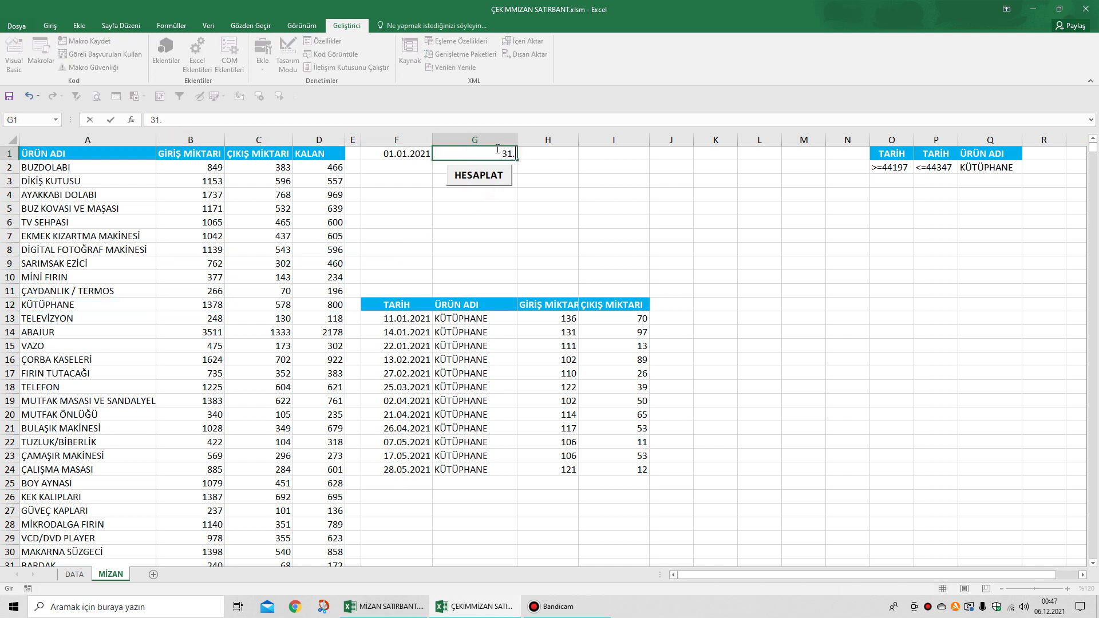
text(07.2021)
click(143, 317)
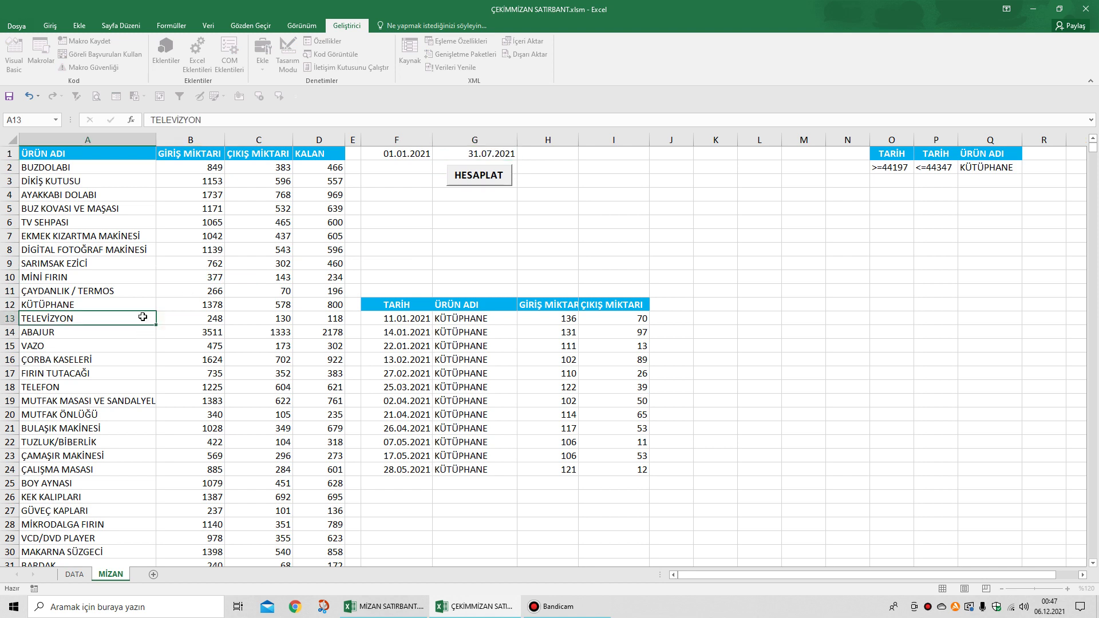
click(483, 182)
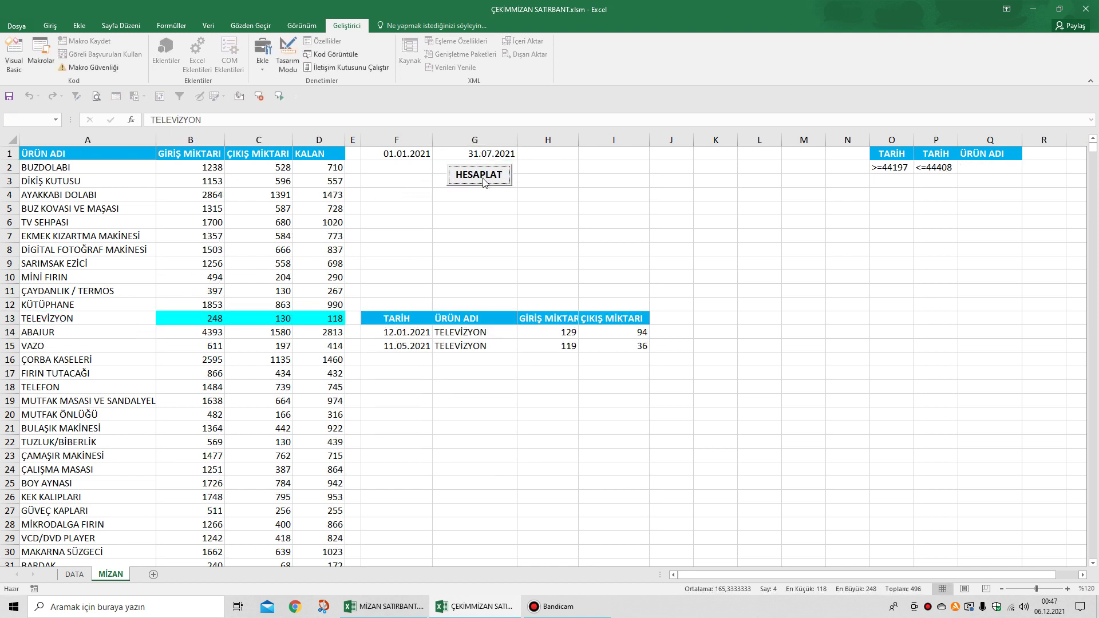
- Select the ABAJUR, FIRIN TUTACAĞI and ÇAYDANLIK / TERMOS rows to check their records, and run HESAPLAT again
click(89, 330)
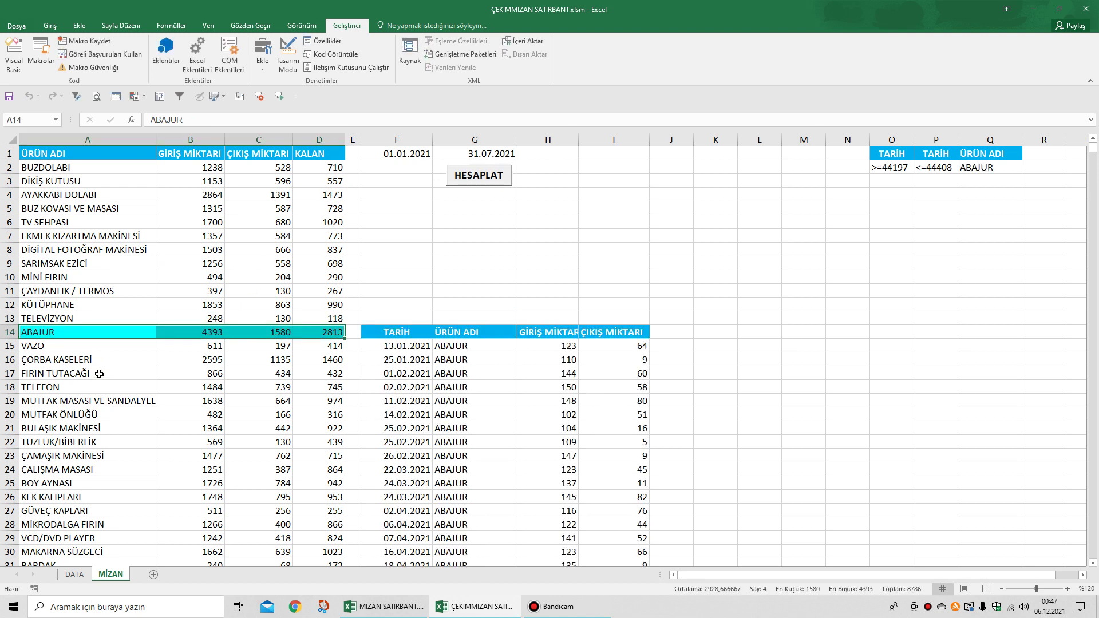
click(99, 378)
click(143, 291)
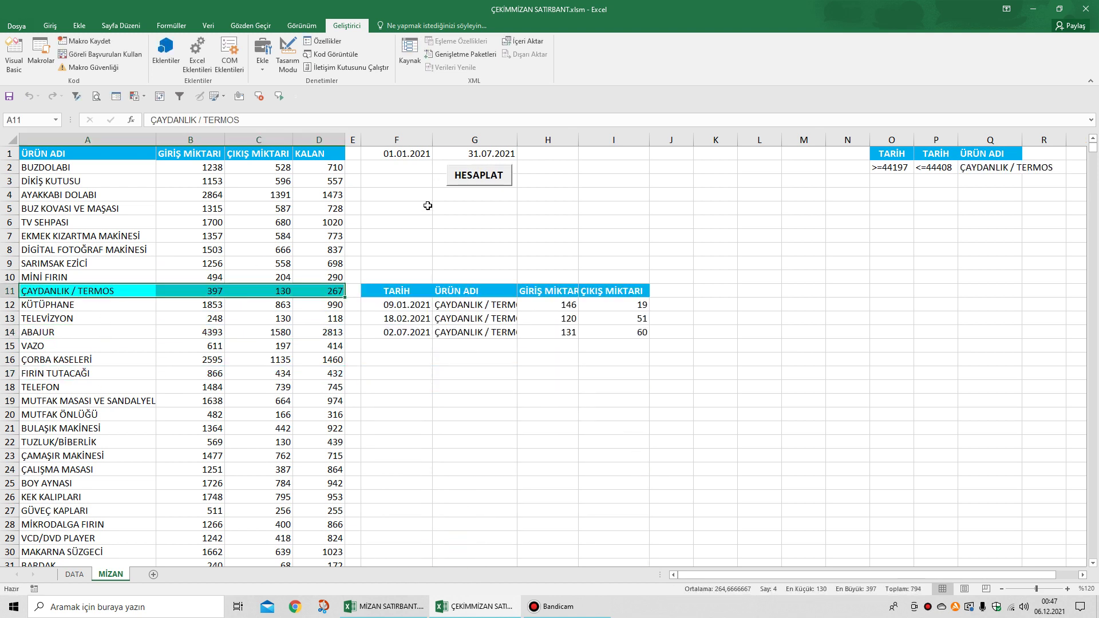
click(476, 177)
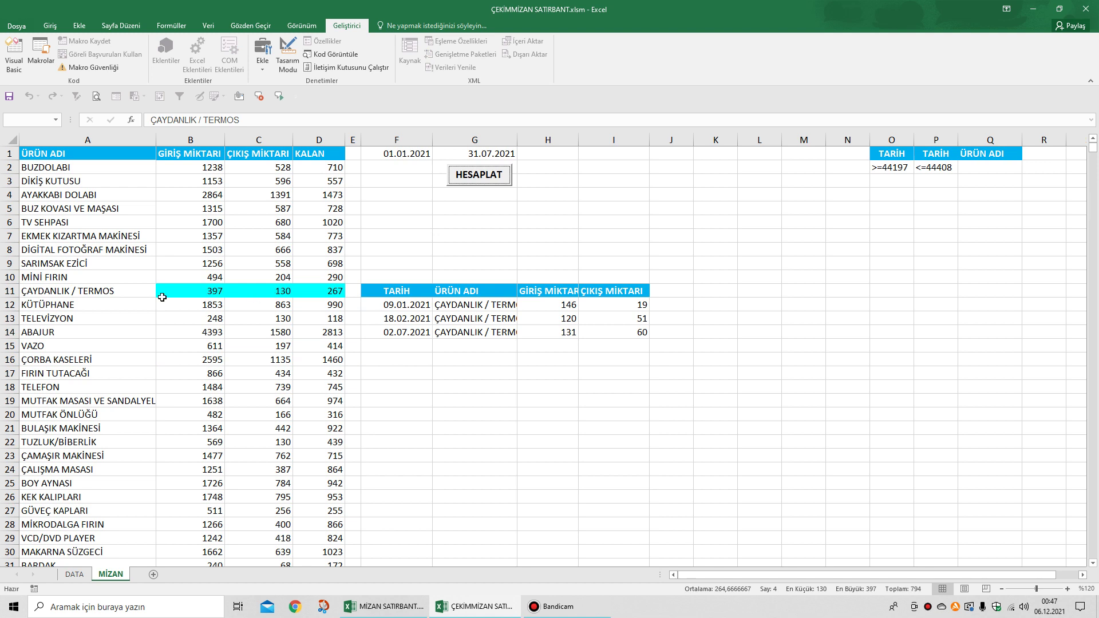
- Copy the line Range("A2:D15000").Interior.ColorIndex = 0 into CommandButton1_Click below the Q2 line and close the code editor
click(15, 60)
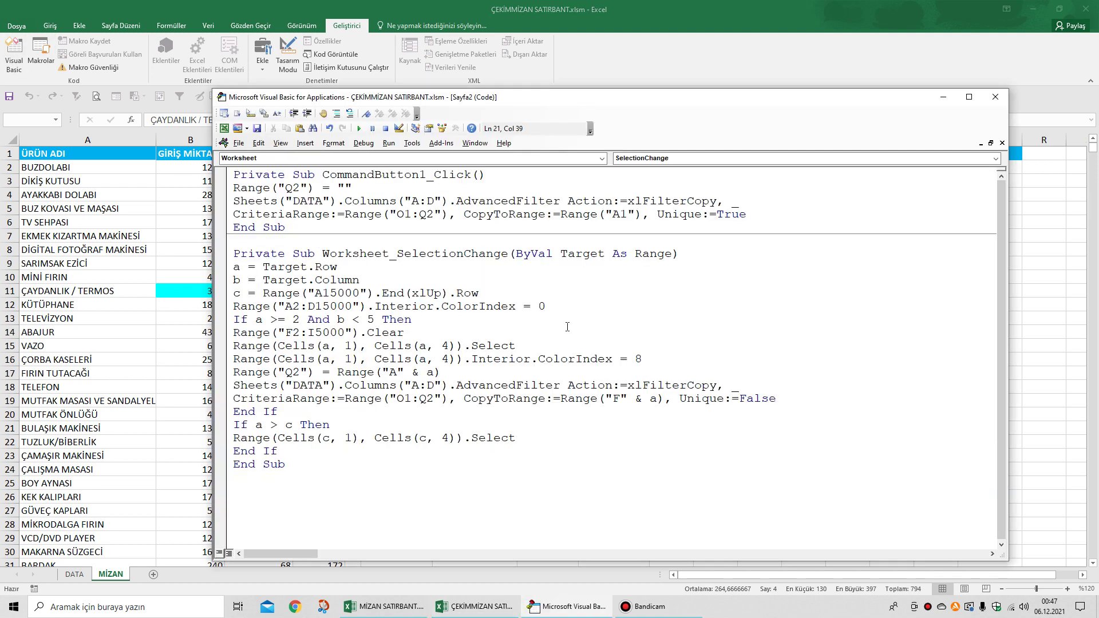
drag(555, 303, 195, 301)
right_click(324, 306)
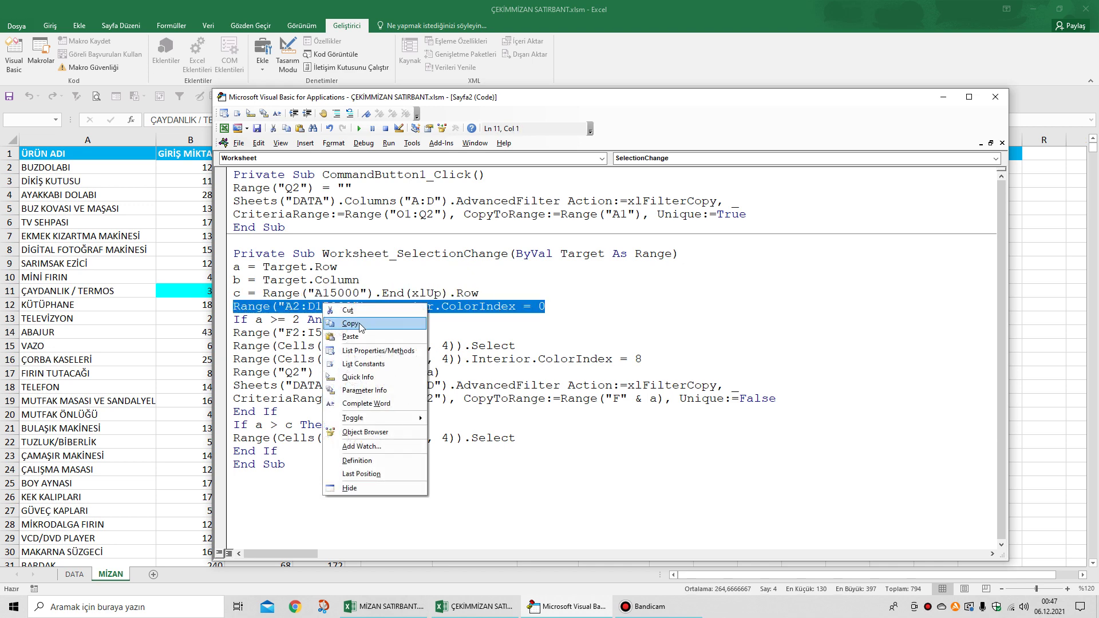
click(350, 323)
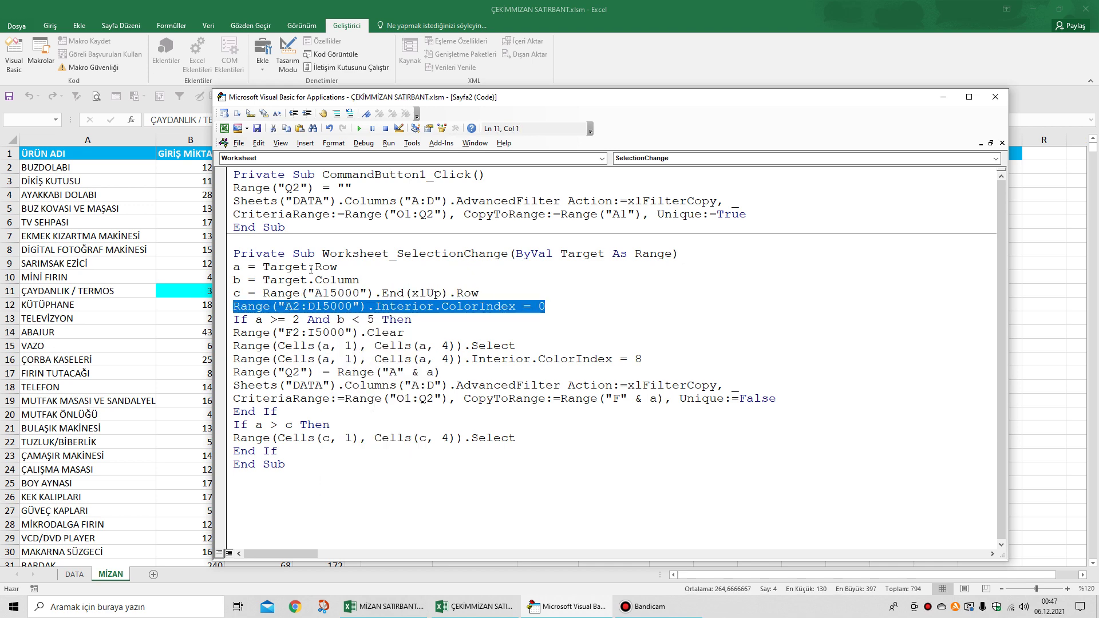
click(364, 189)
key(Return)
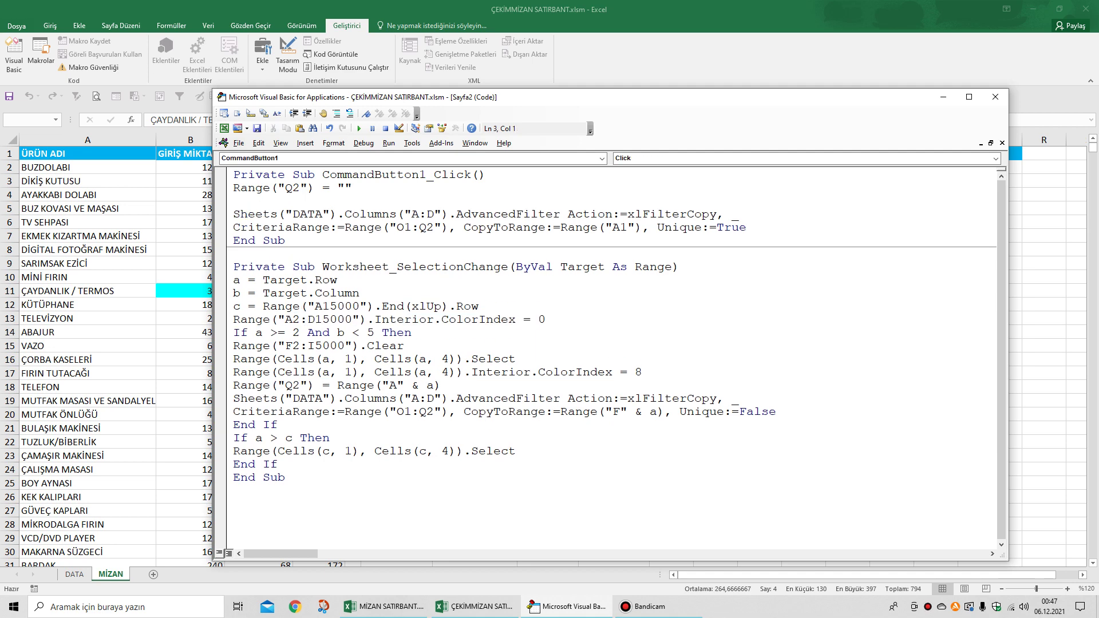
key(ctrl+v)
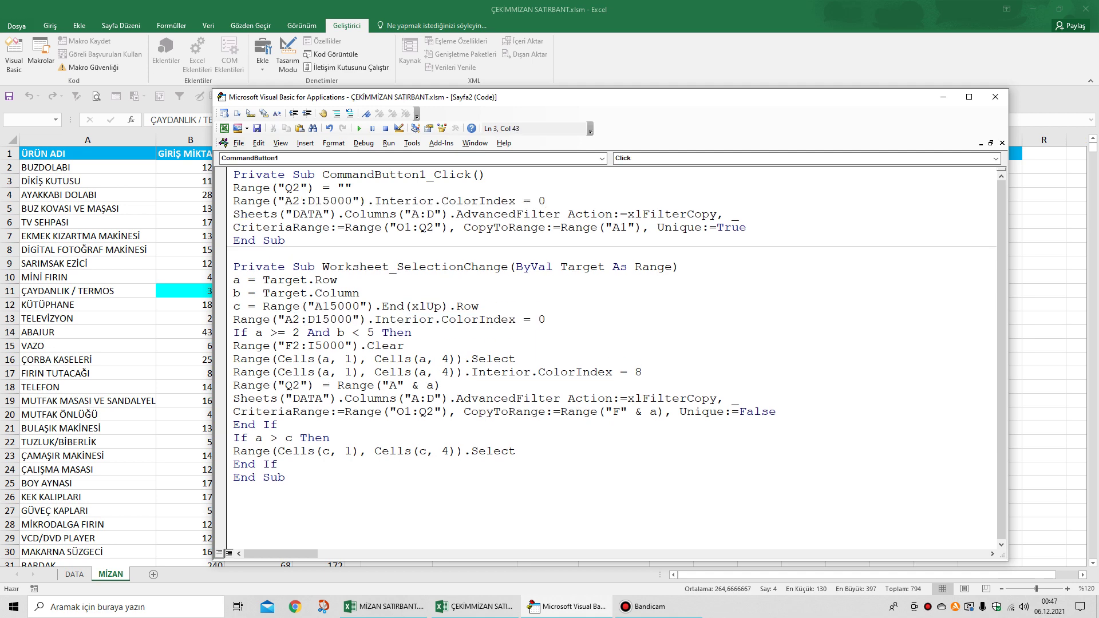
click(995, 97)
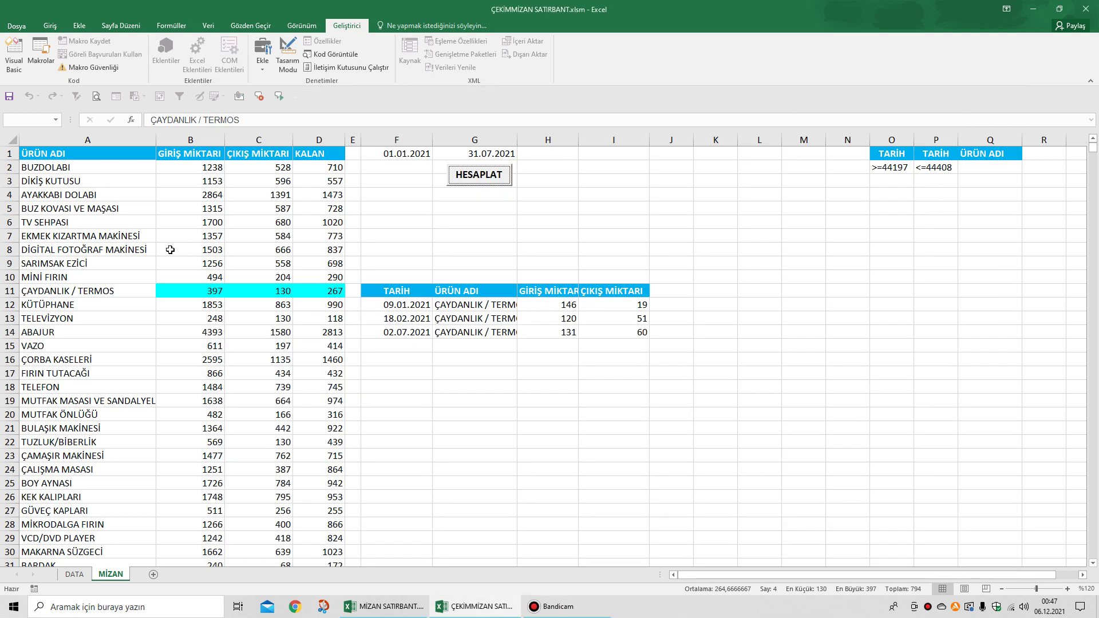
- Examine the record lists beside the product rows, moving row by row up and down between MİNİ FIRIN and FIRIN TUTACAĞI
click(168, 249)
click(135, 318)
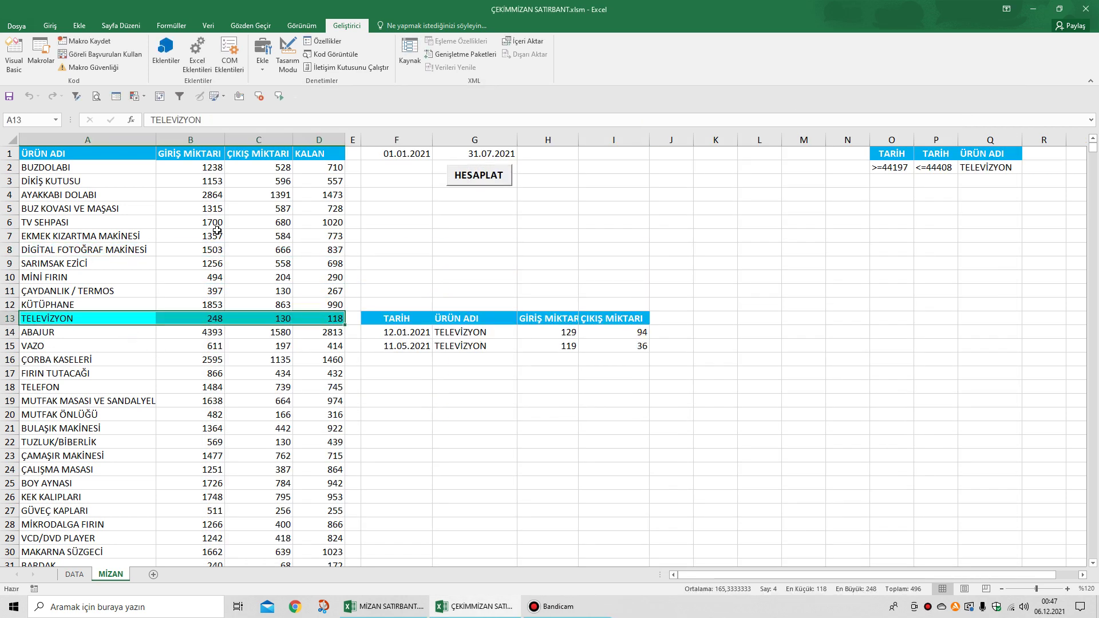
key(Down)
key(Down)
key(Down)
key(Down)
key(Down)
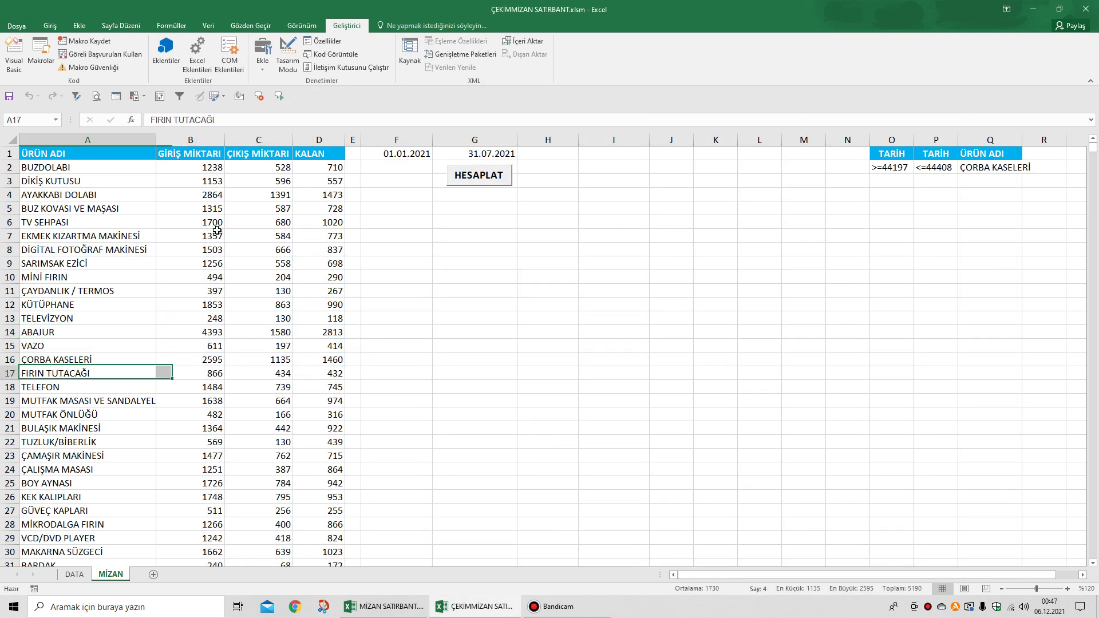
key(Up)
key(Up)
key(Up)
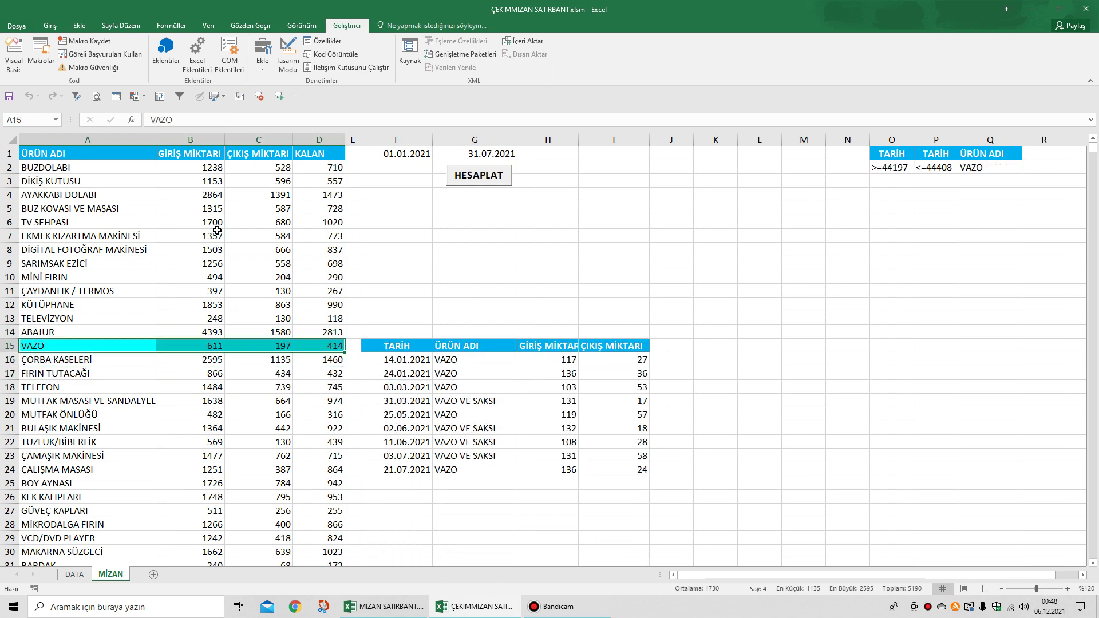
key(Up)
key(Up)
key(Up)
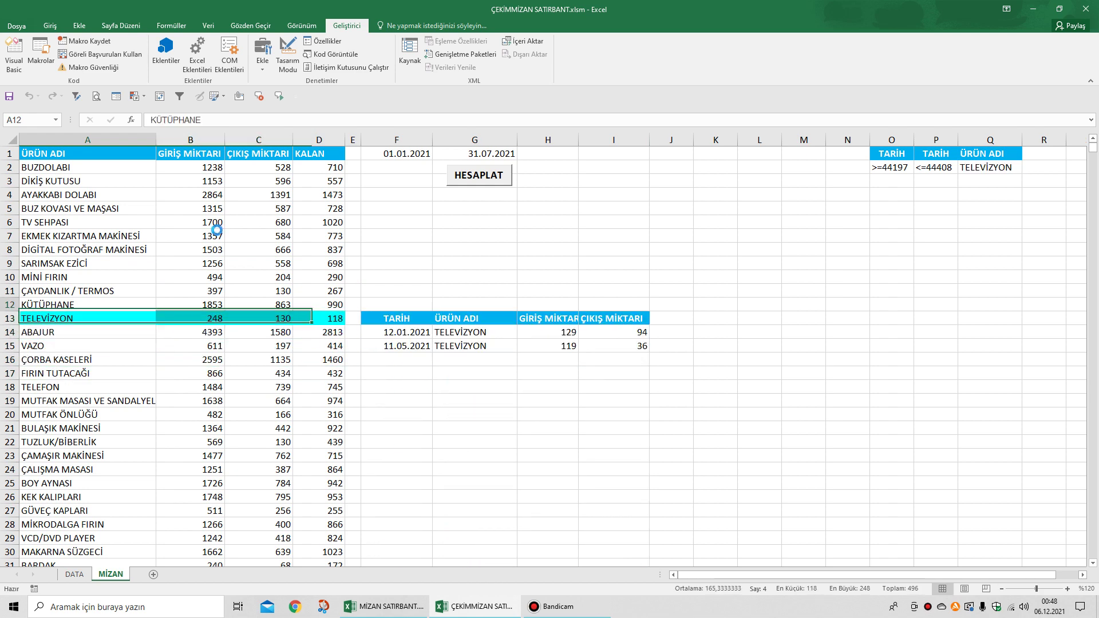
key(Up)
key(Up)
key(Down)
key(Down)
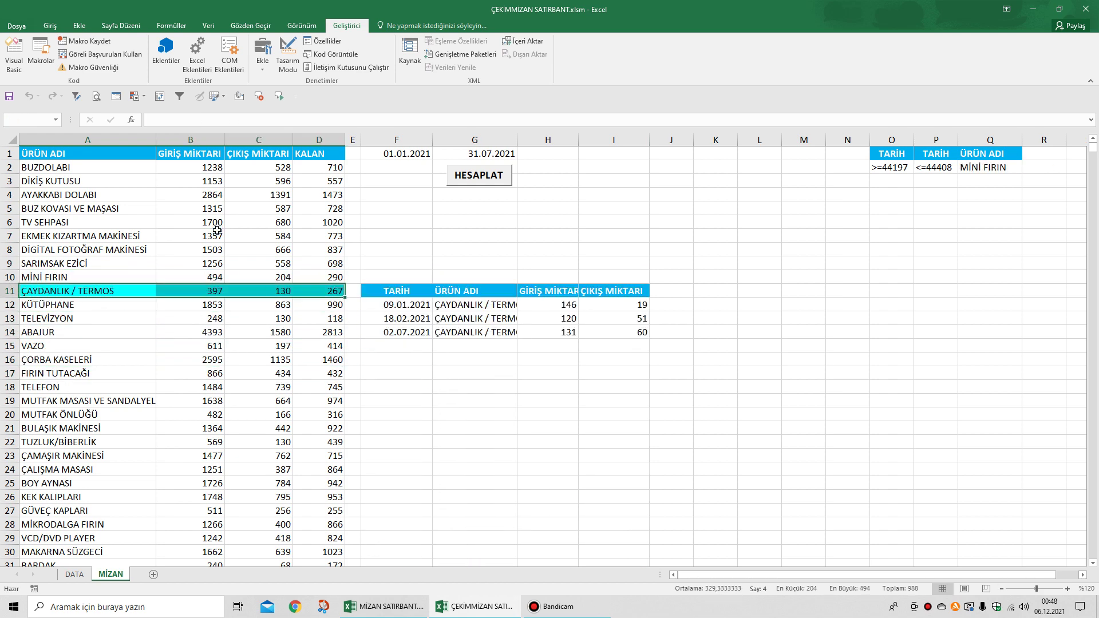
key(Down)
key(Down)
key(Down)
key(Down)
key(Down)
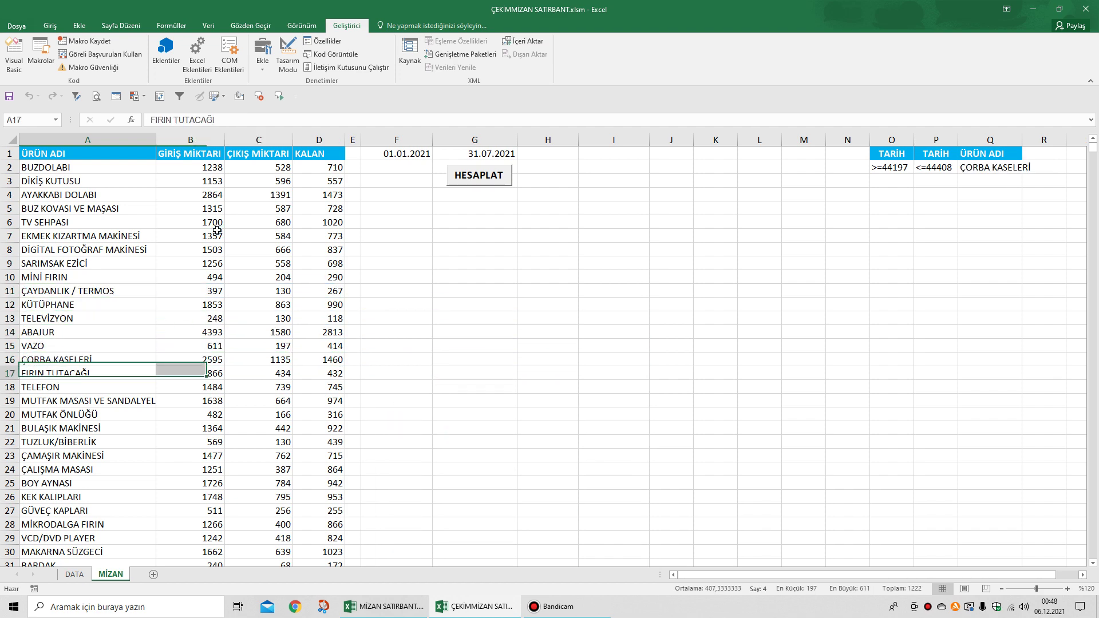
- Test the selection code on the blank row below VAZO VE SAKSI and open the failing statement for debugging
scroll(217, 230, down, 5)
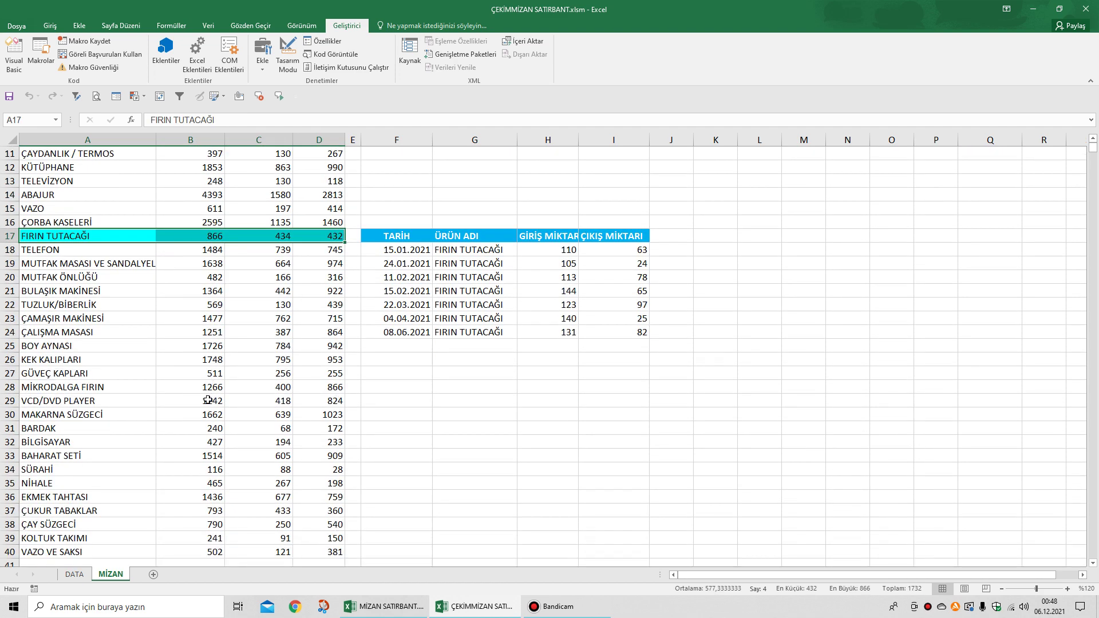
click(68, 486)
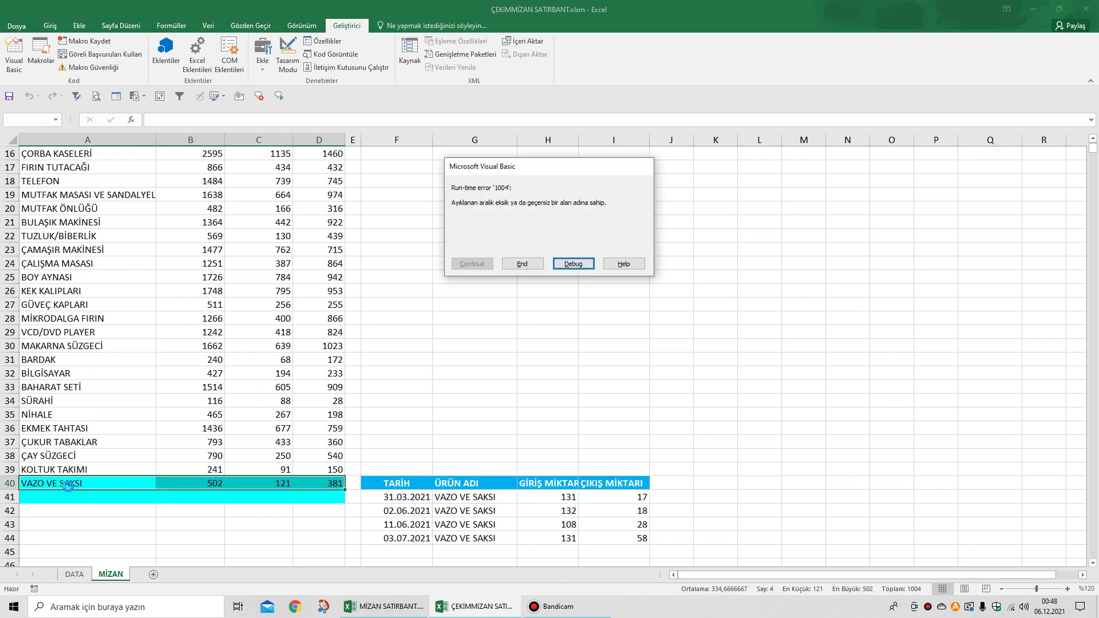
click(573, 264)
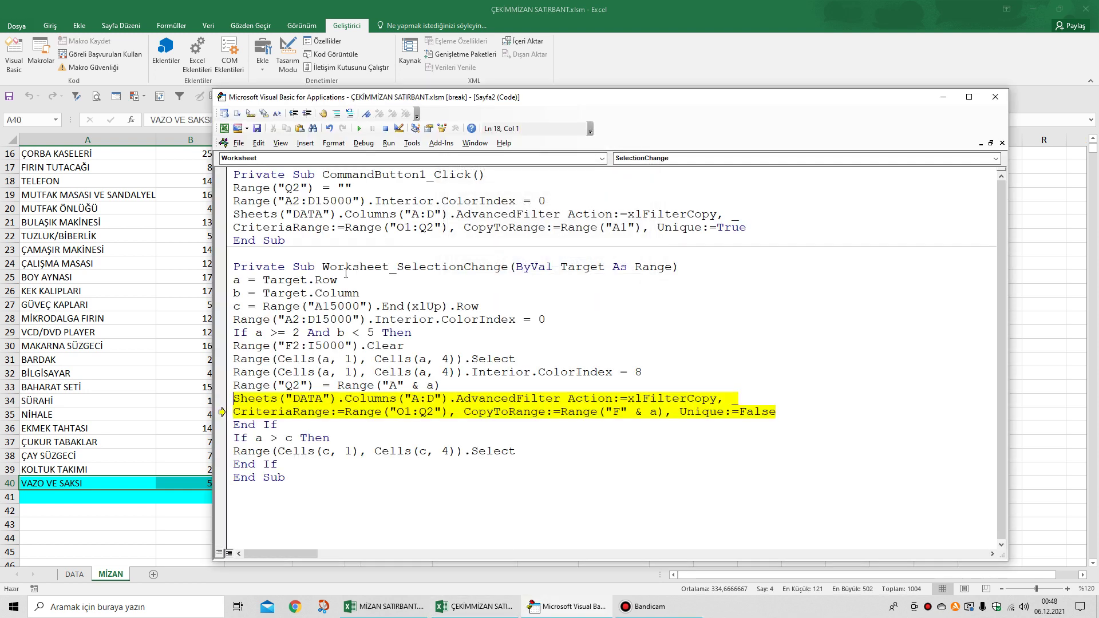
- Insert On Error Resume Next as the first line of Worksheet_SelectionChange, reset the halted macro and close the code editor
click(685, 270)
key(Return)
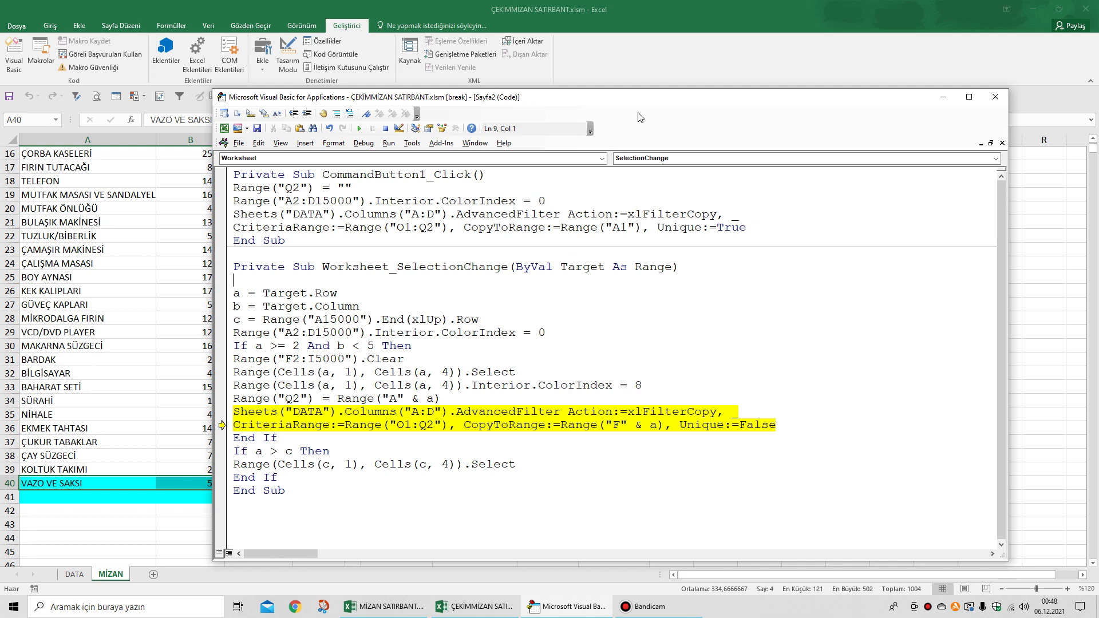
drag(645, 107, 652, 244)
scroll(690, 151, up, 2)
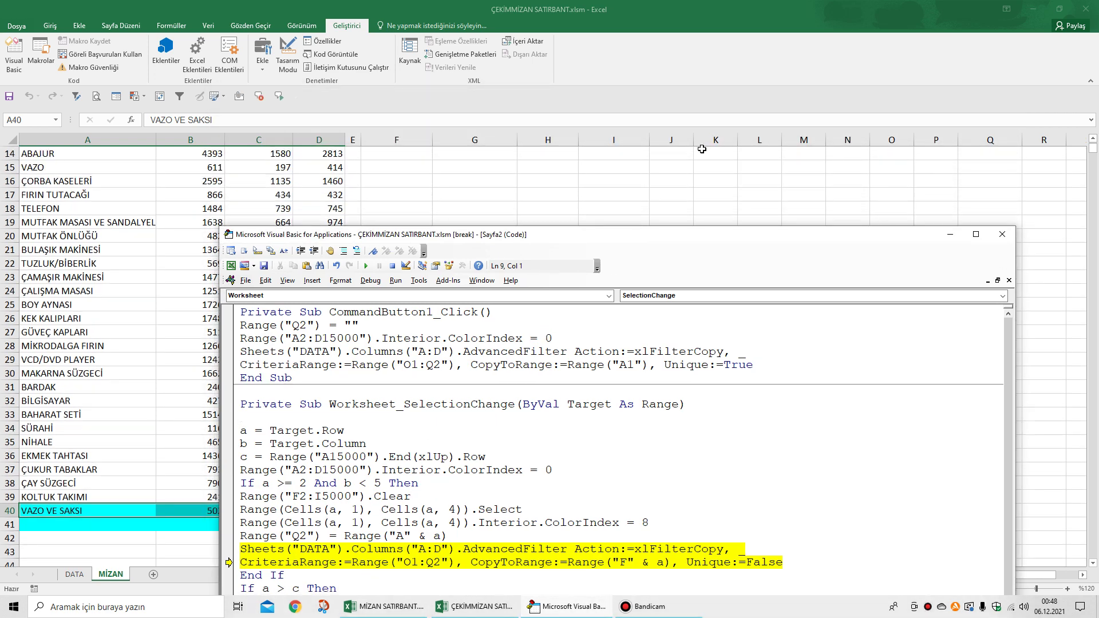
scroll(701, 149, up, 4)
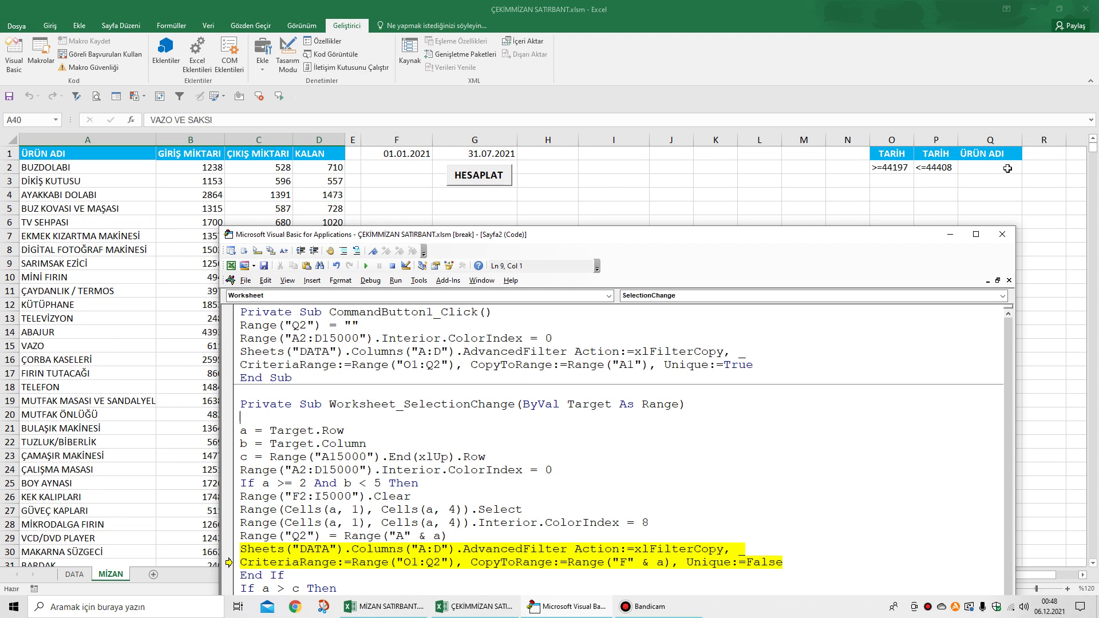
drag(665, 242, 674, 63)
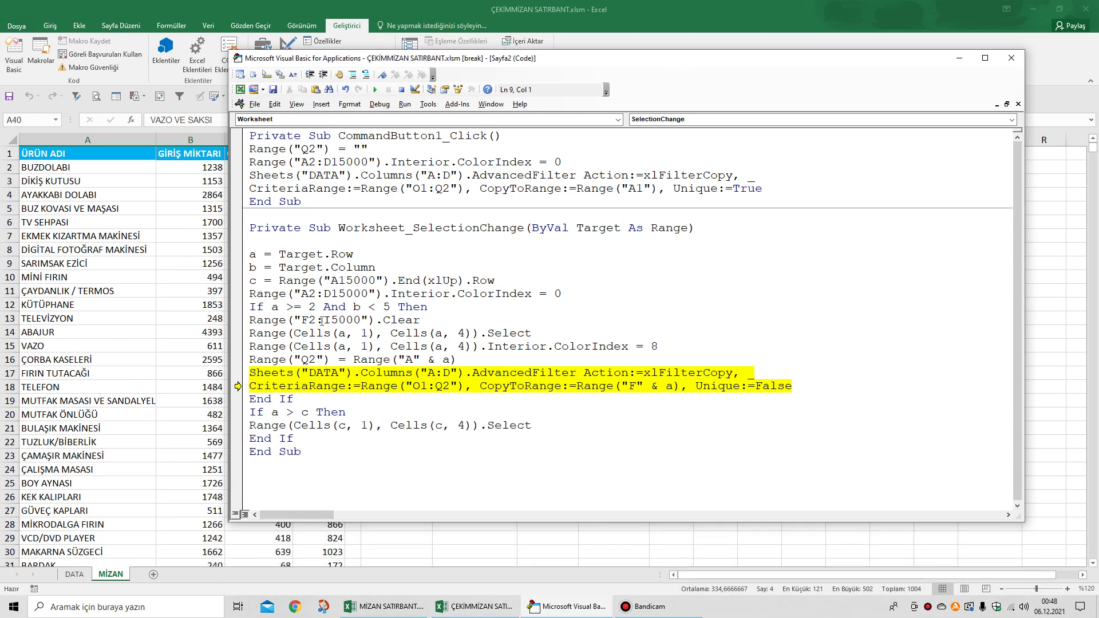
mouse_move(281, 256)
text(o)
text(opr)
click(437, 250)
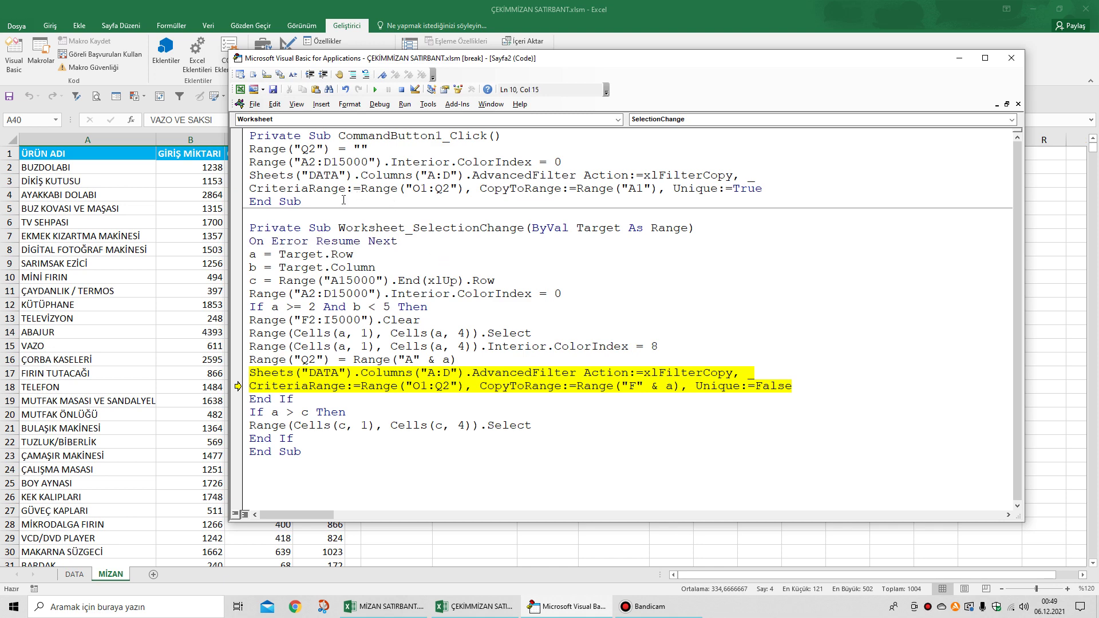
click(401, 90)
click(1012, 58)
- Test selecting blank rows below the product list and rows such as VAZO VE SAKSI, ÇAY SÜZGECİ, SÜRAHİ and EKMEK TAHTASI
scroll(231, 409, down, 3)
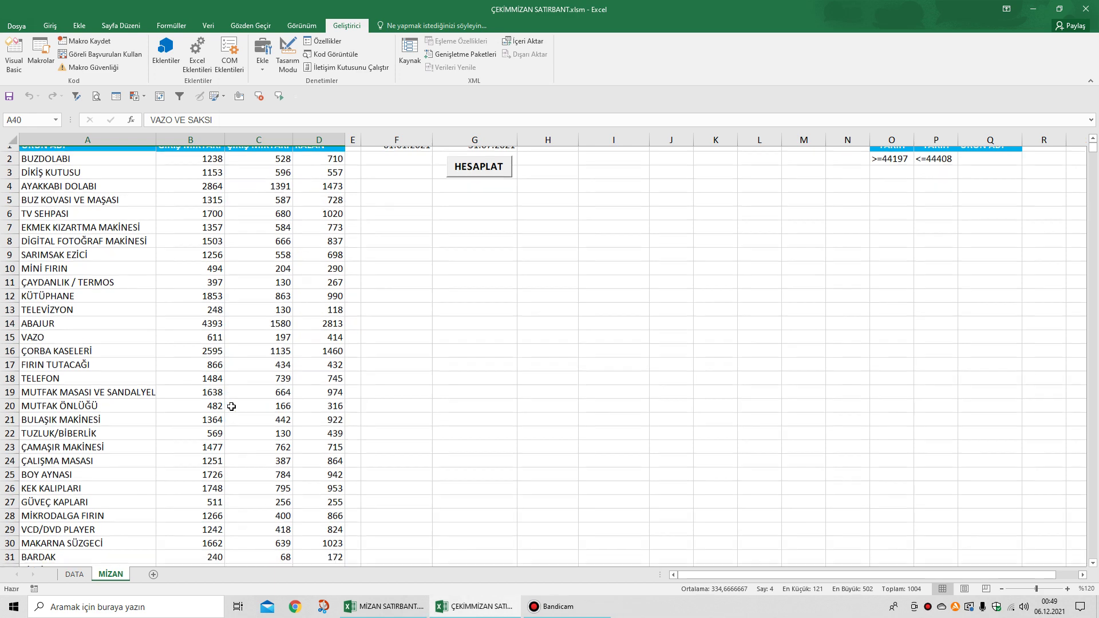
scroll(231, 409, down, 3)
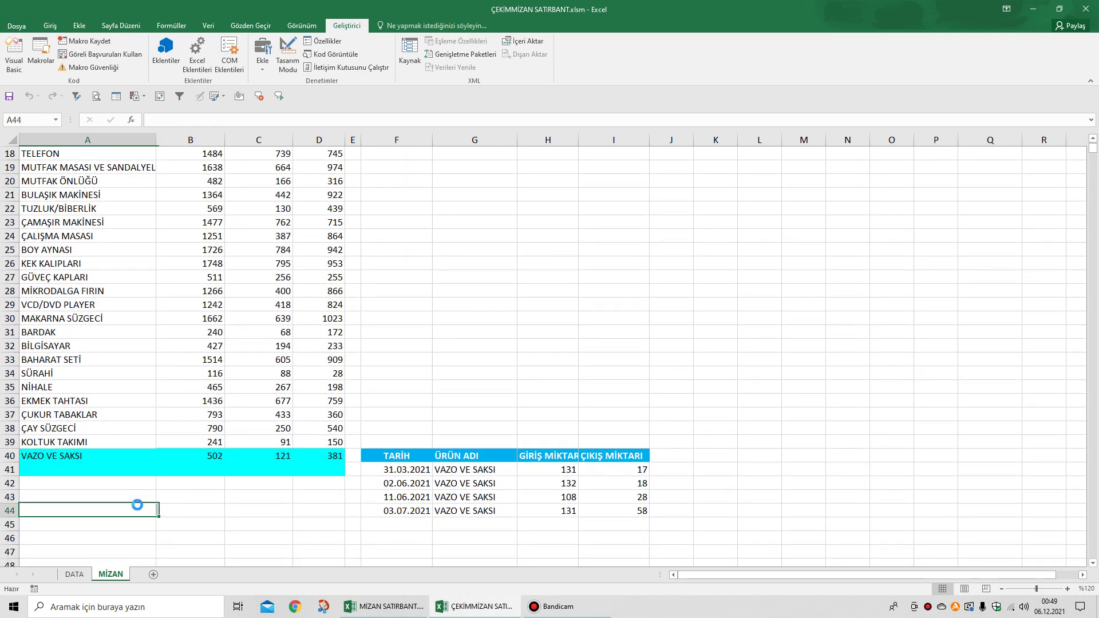
click(127, 489)
click(105, 455)
click(108, 428)
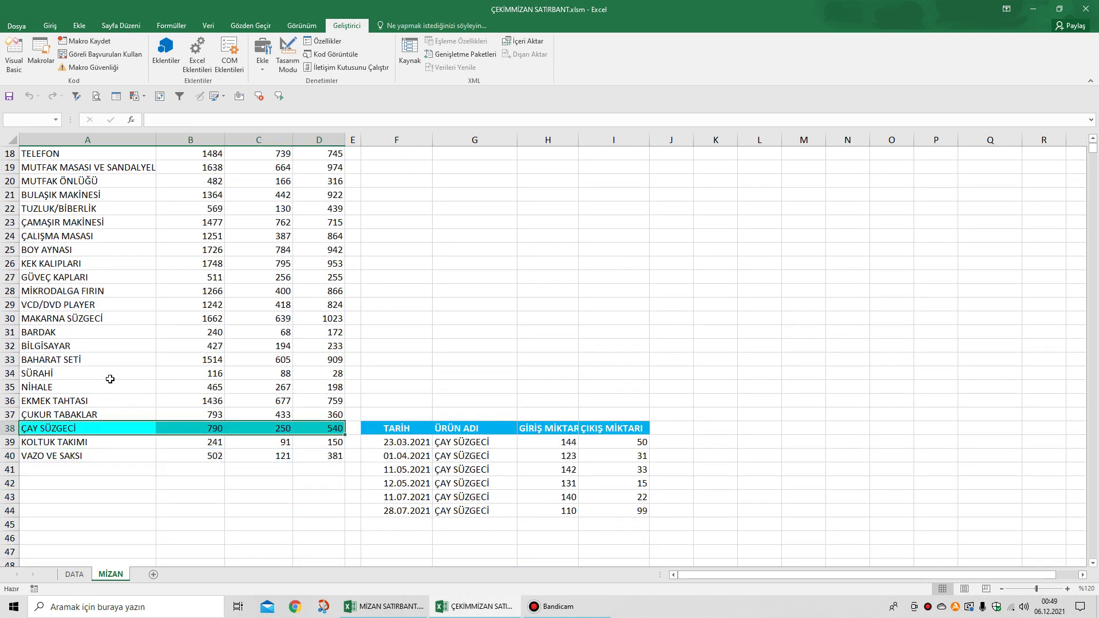
click(110, 372)
click(108, 473)
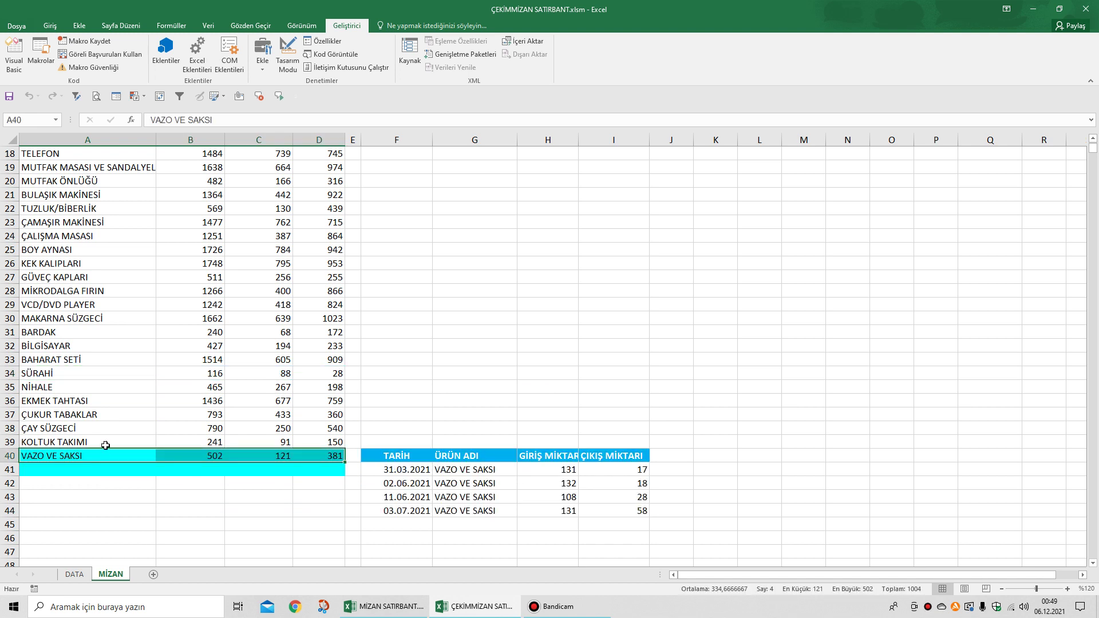
click(115, 397)
scroll(215, 308, up, 6)
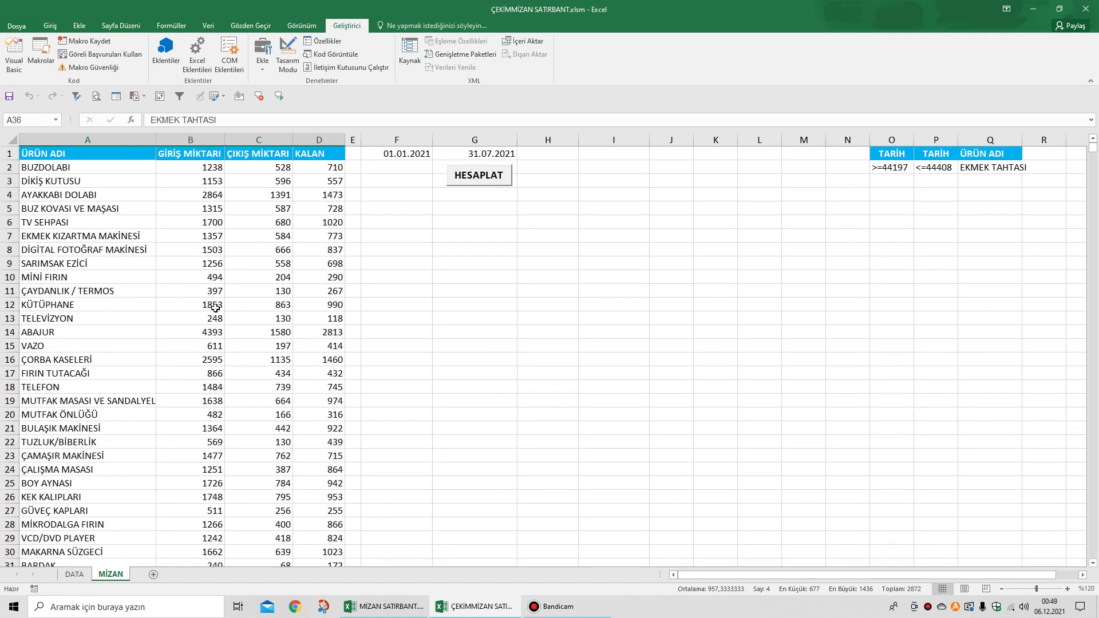
- Test overwriting the TV SEHPASI product name with e, and rebuild the product list with HESAPLAT
click(56, 222)
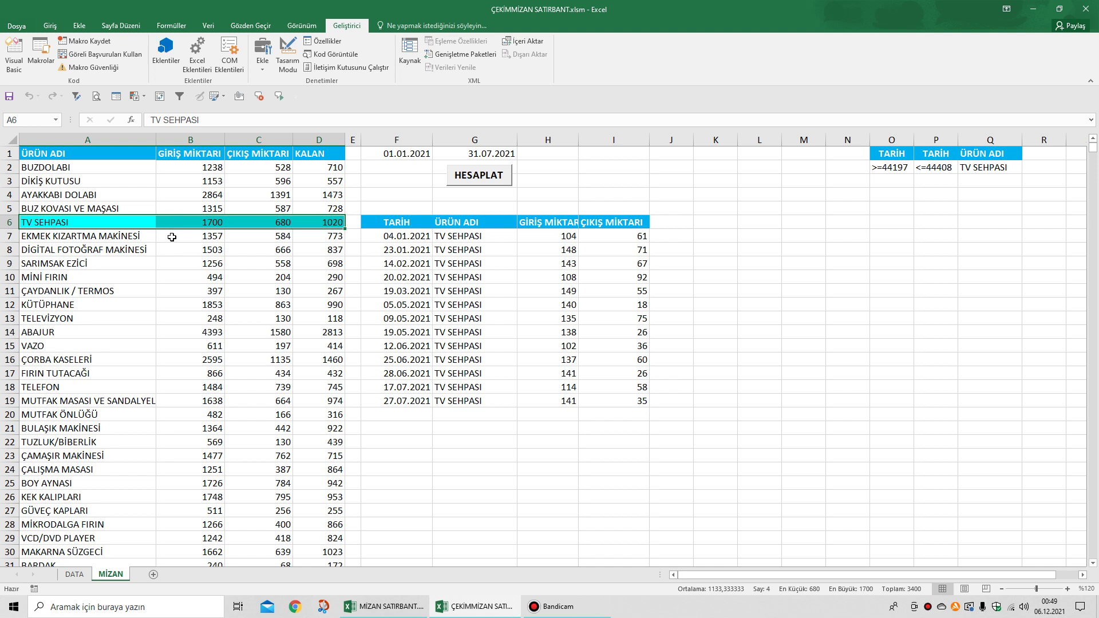
text(a)
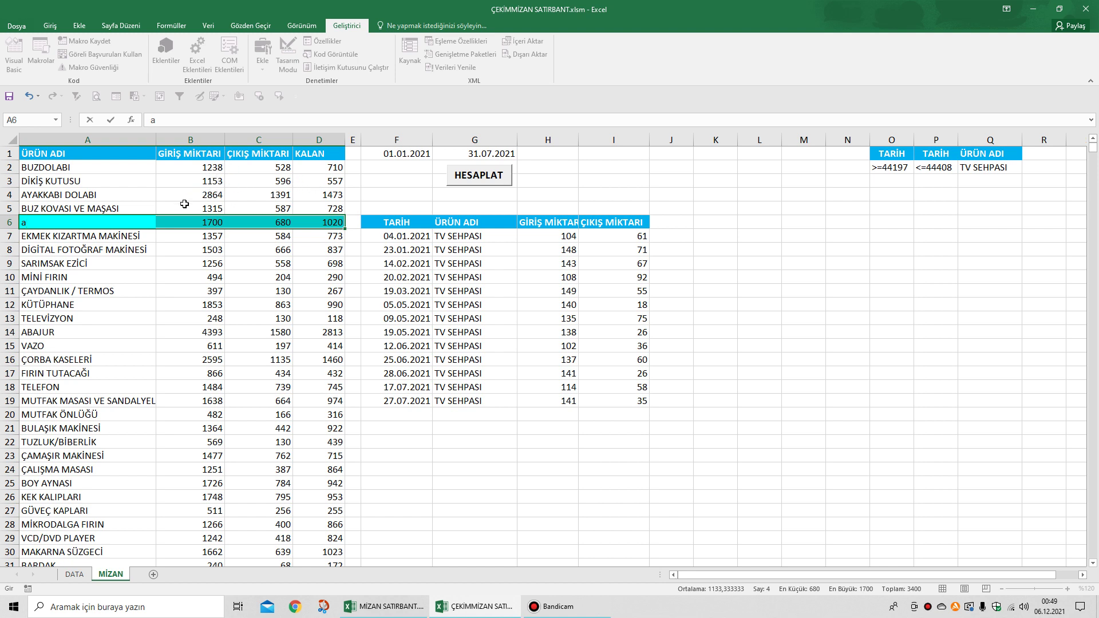
key(Escape)
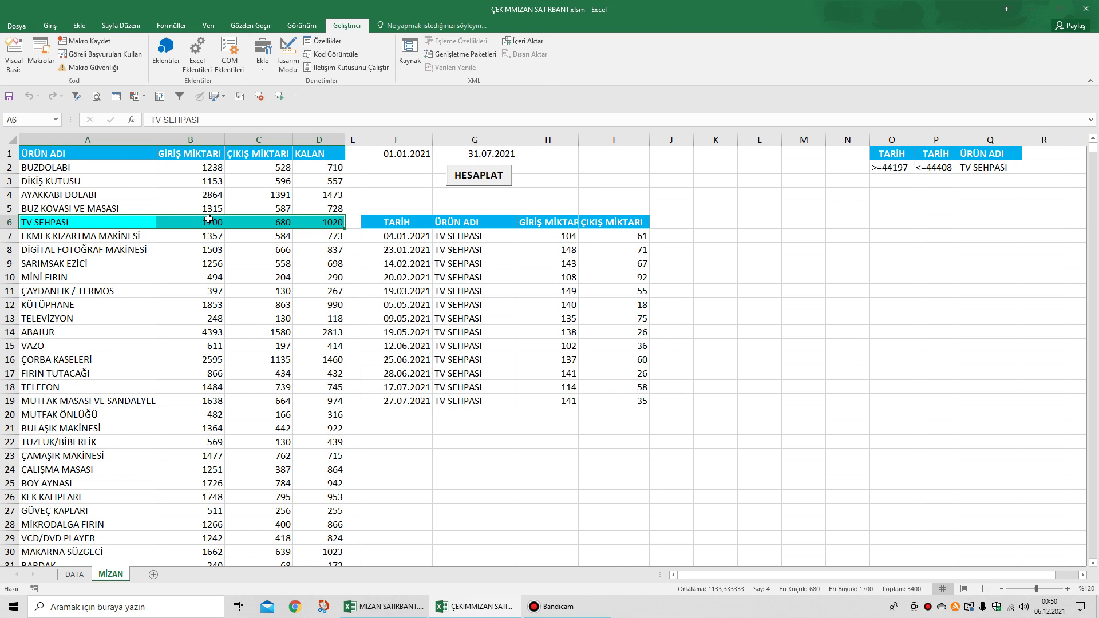
text(e)
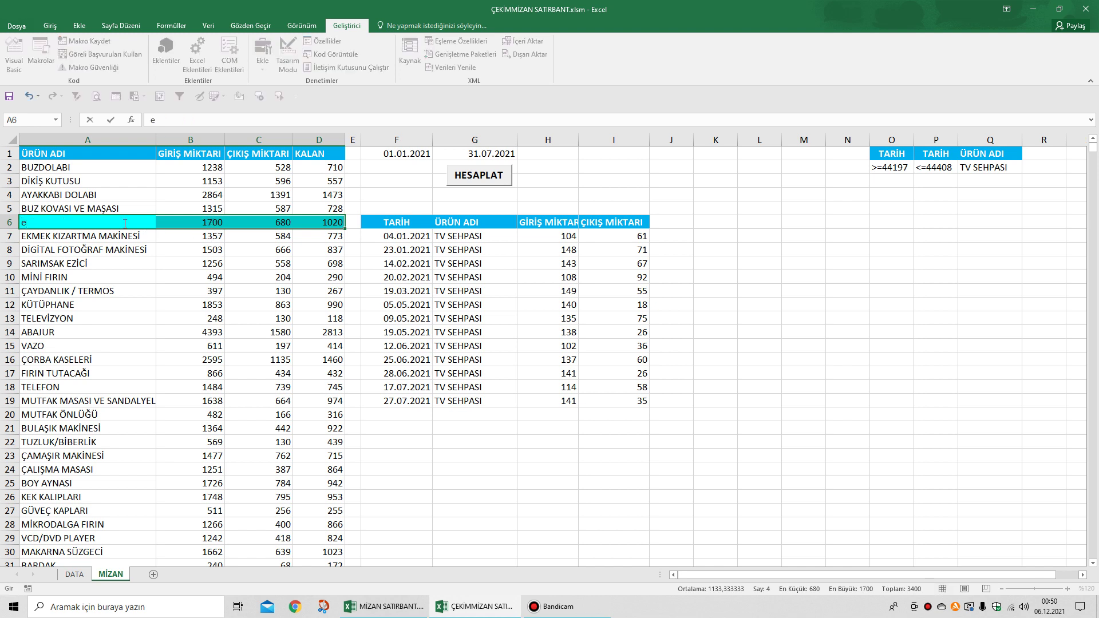
click(105, 248)
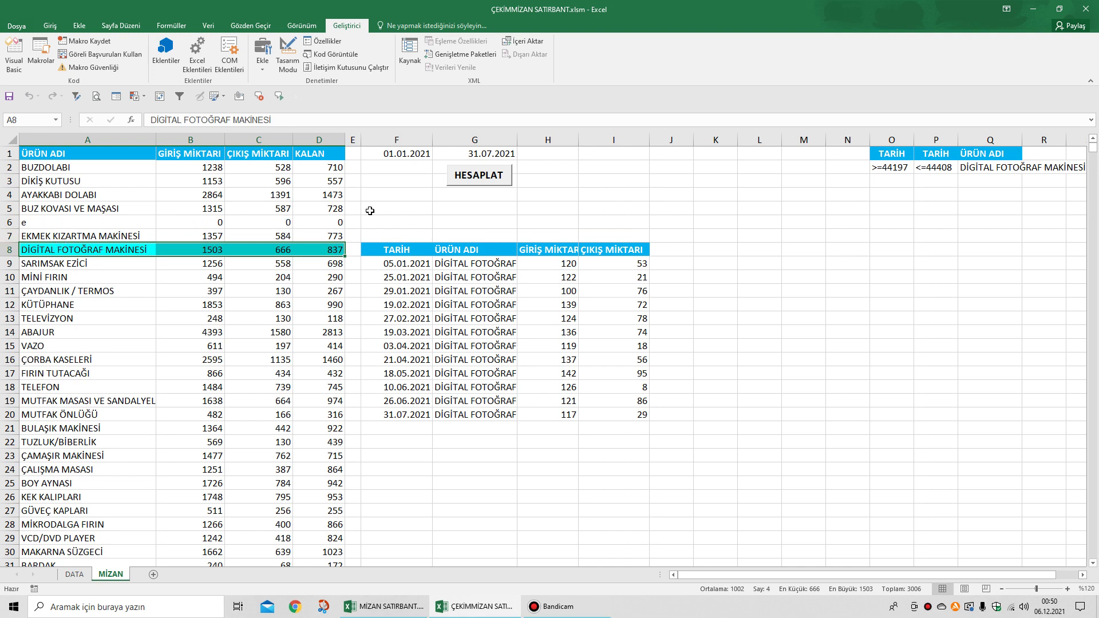
click(484, 175)
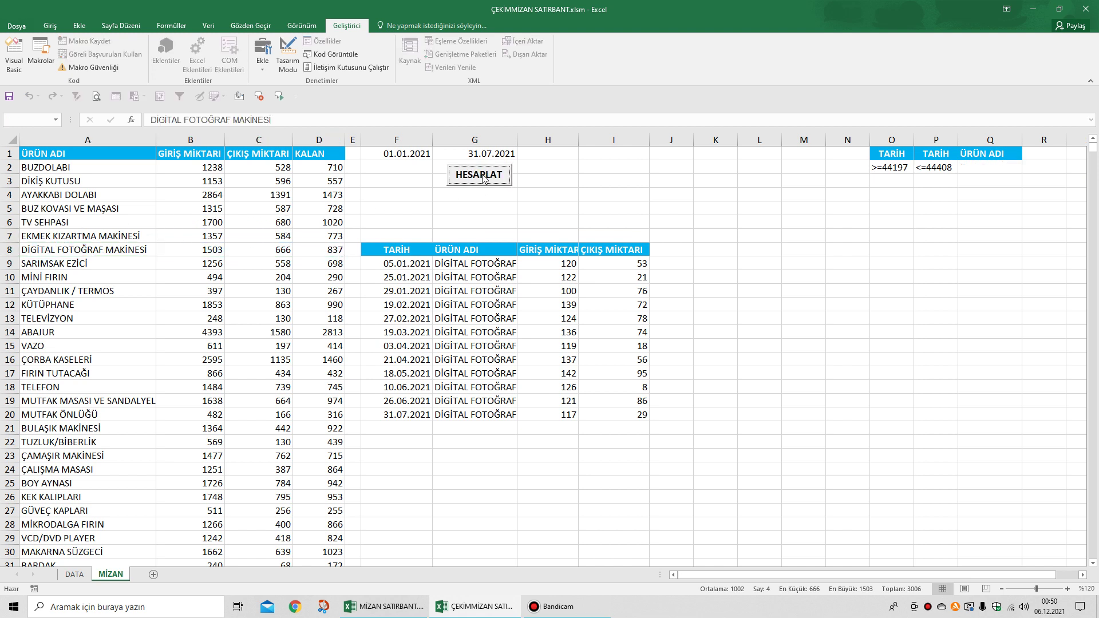
- Test the selection code on rows including TV SEHPASI, SARIMSAK EZİCİ, ABAJUR and EKMEK KIZARTMA MAKİNESİ
click(209, 224)
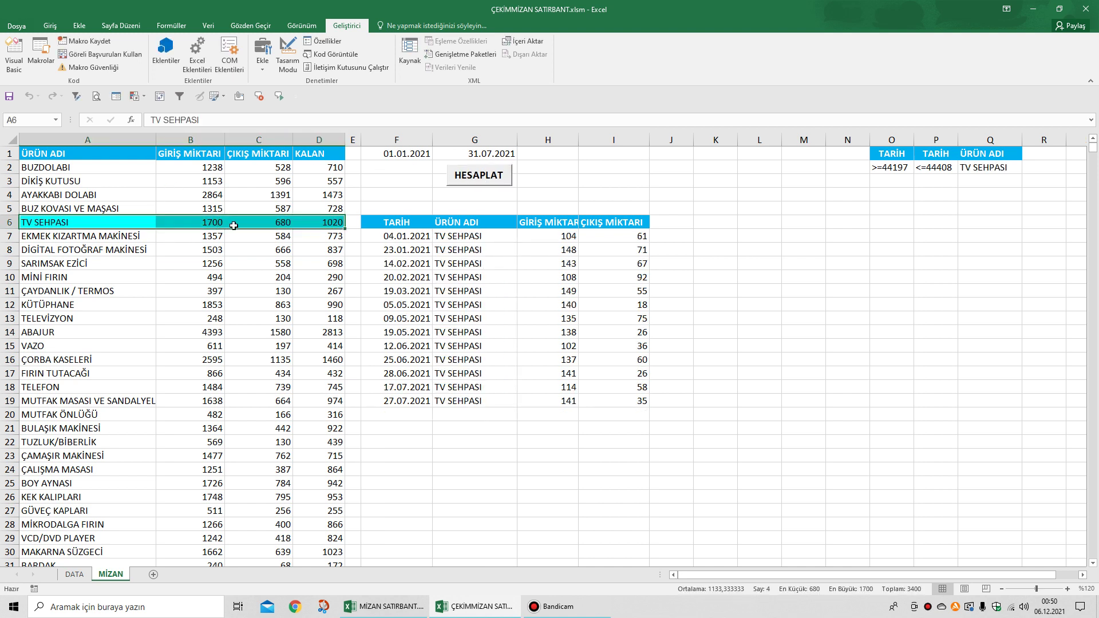
click(200, 220)
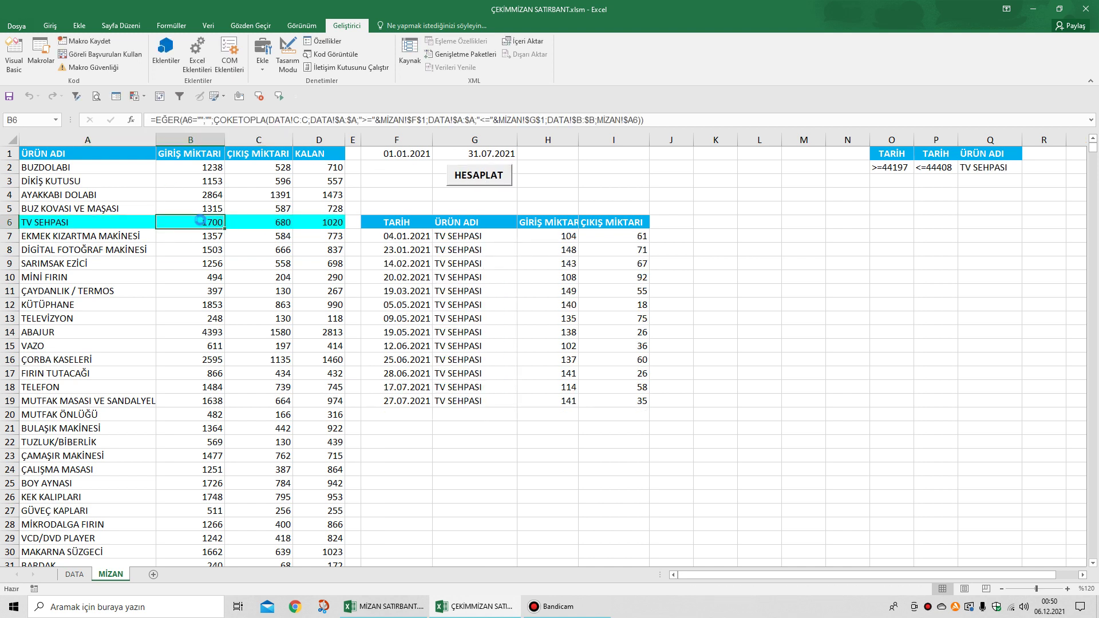
click(271, 236)
click(210, 268)
click(208, 332)
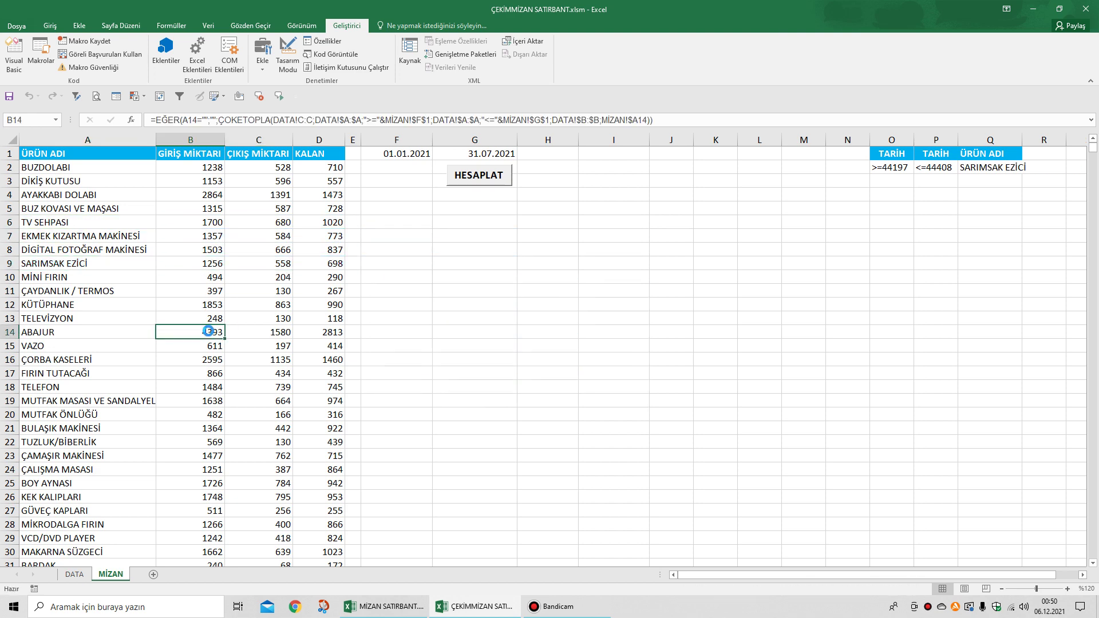
click(195, 237)
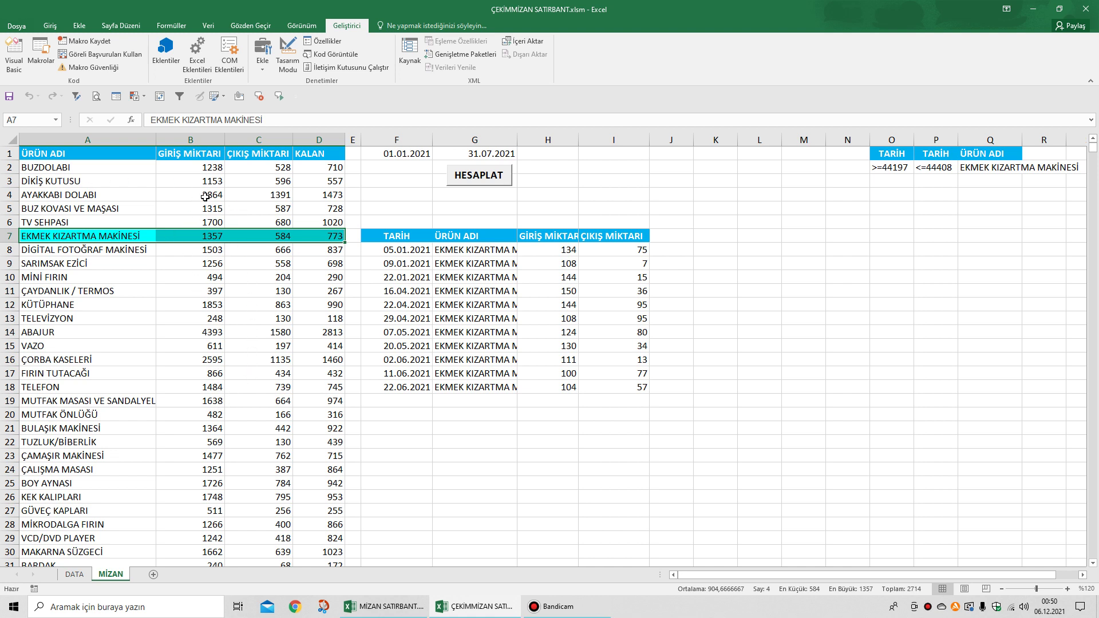
- Widen column G to fit the full product names in the record list, and select the MİNİ FIRIN row
click(265, 26)
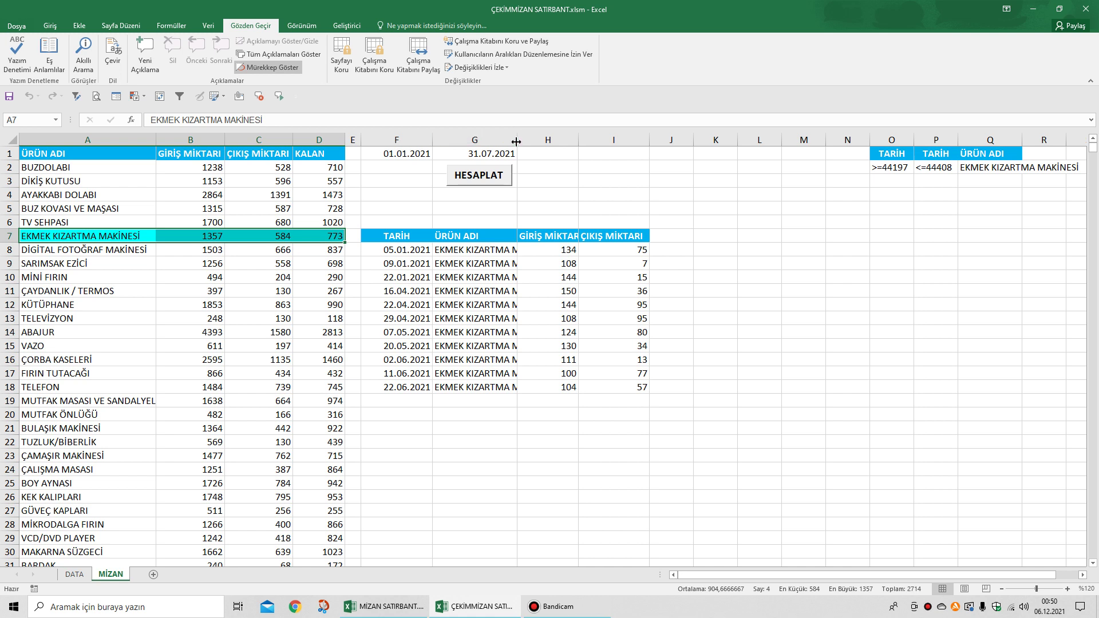
drag(513, 136, 562, 140)
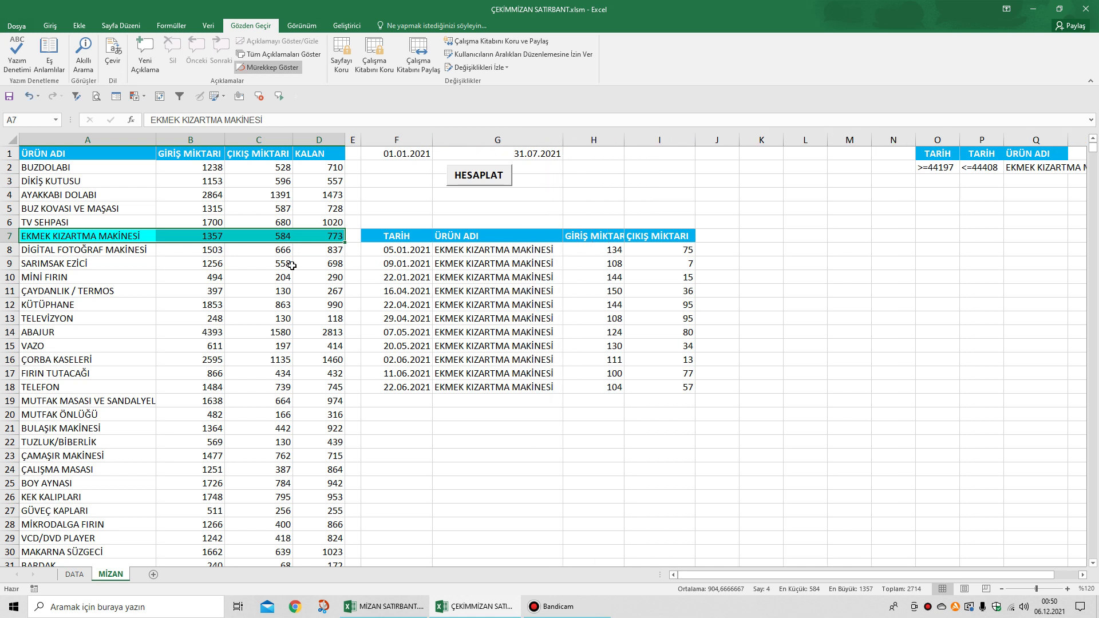
click(152, 276)
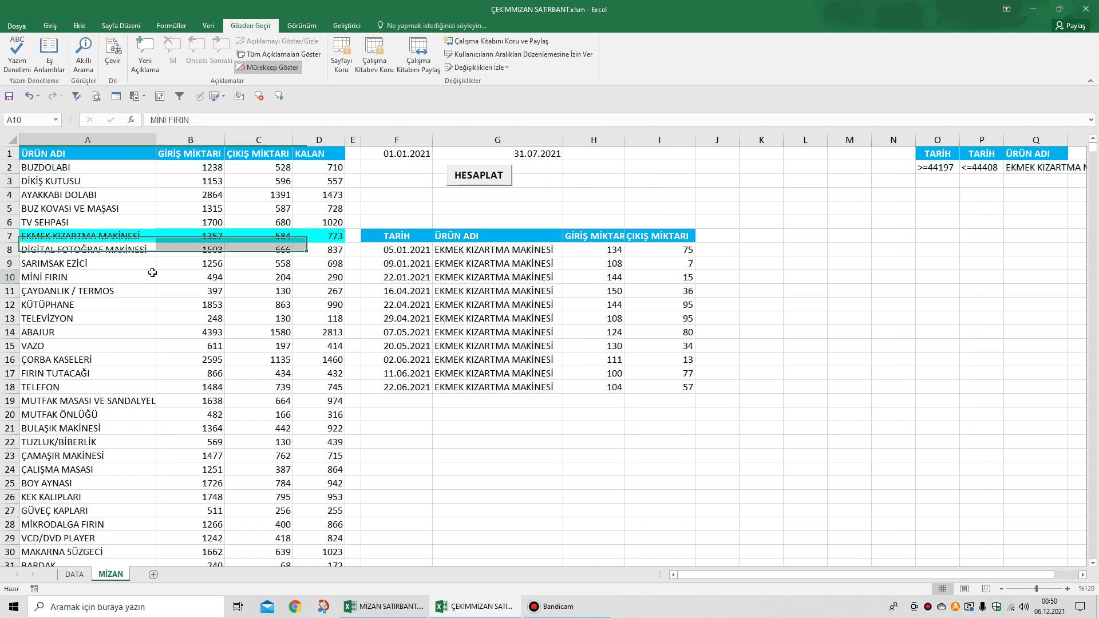
- Test overwriting the SARIMSAK EZİCİ product name with e, and recalculate the list with HESAPLAT
click(67, 263)
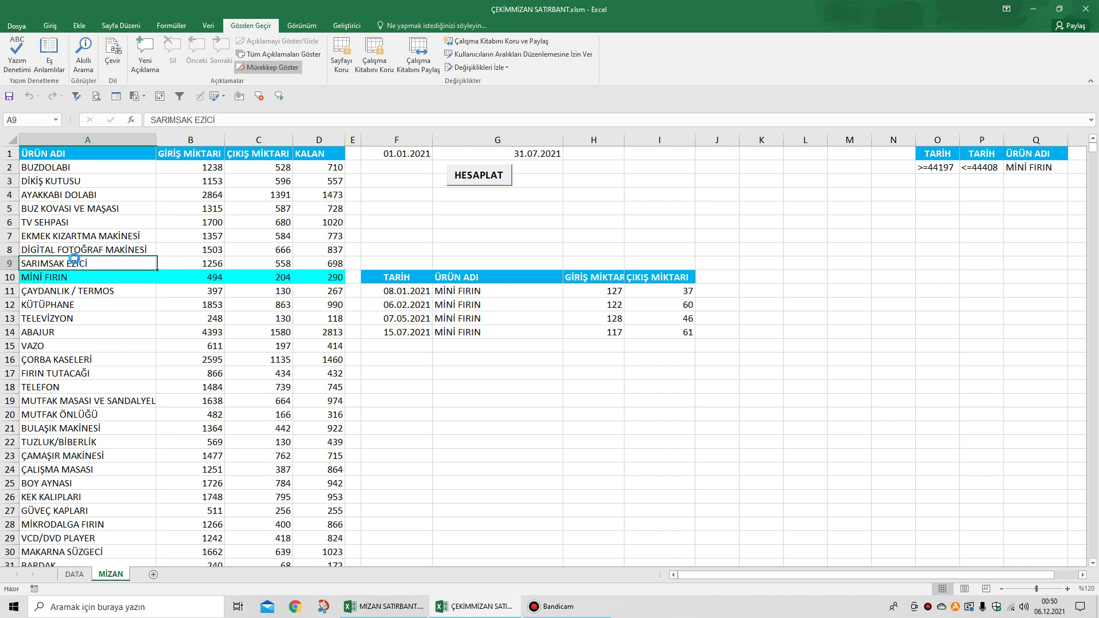
text(e)
click(104, 346)
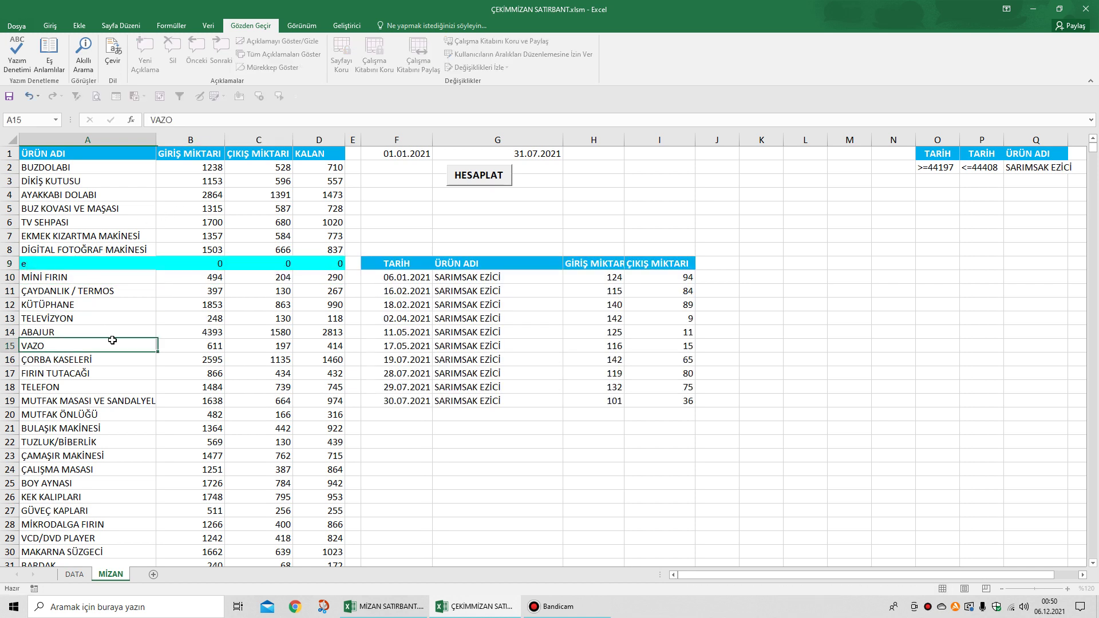
click(468, 179)
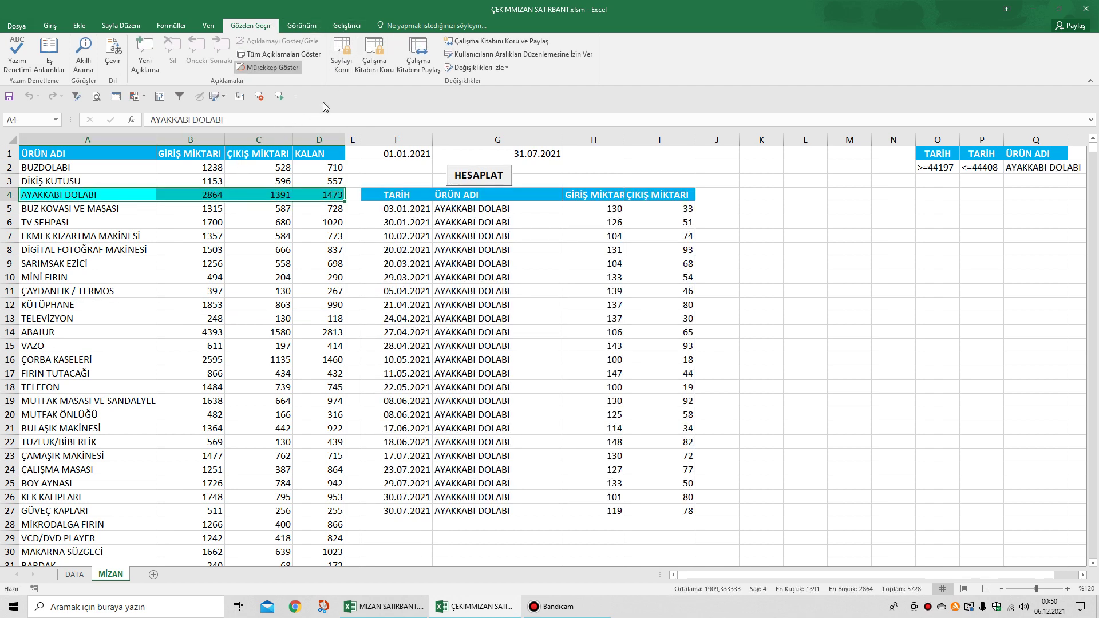
- Protect the MİZAN sheet without a password and try to edit an empty cell in column K
click(341, 52)
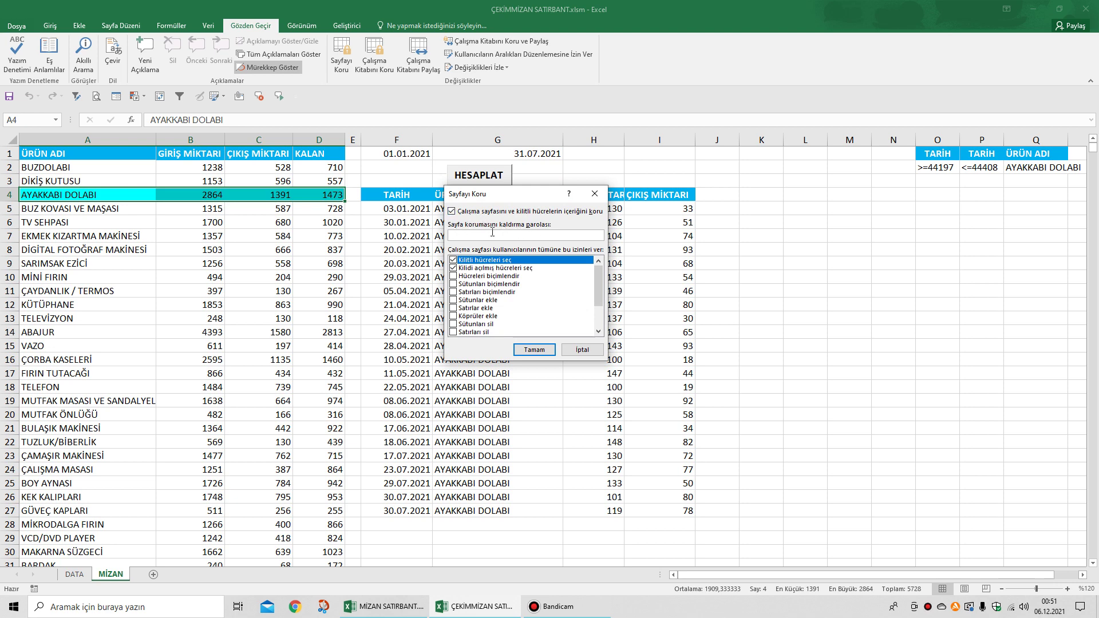
click(533, 351)
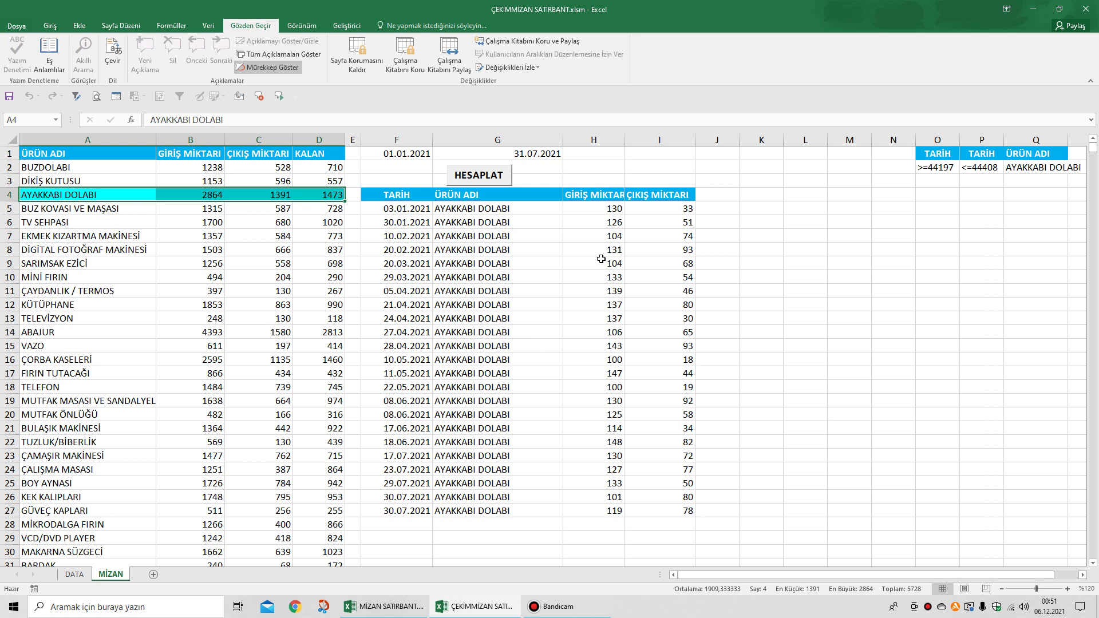
click(758, 278)
double_click(755, 313)
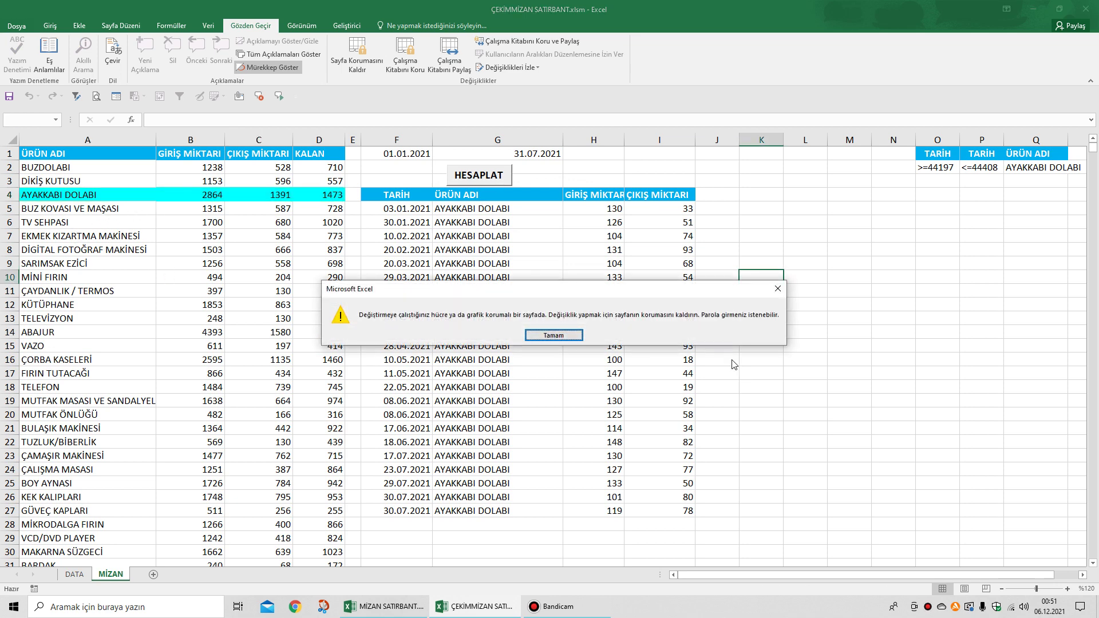
click(554, 339)
- Try to clear the SARIMSAK EZİCİ row on the protected sheet, and test selecting ÇAYDANLIK / TERMOS
drag(114, 263, 320, 263)
key(Delete)
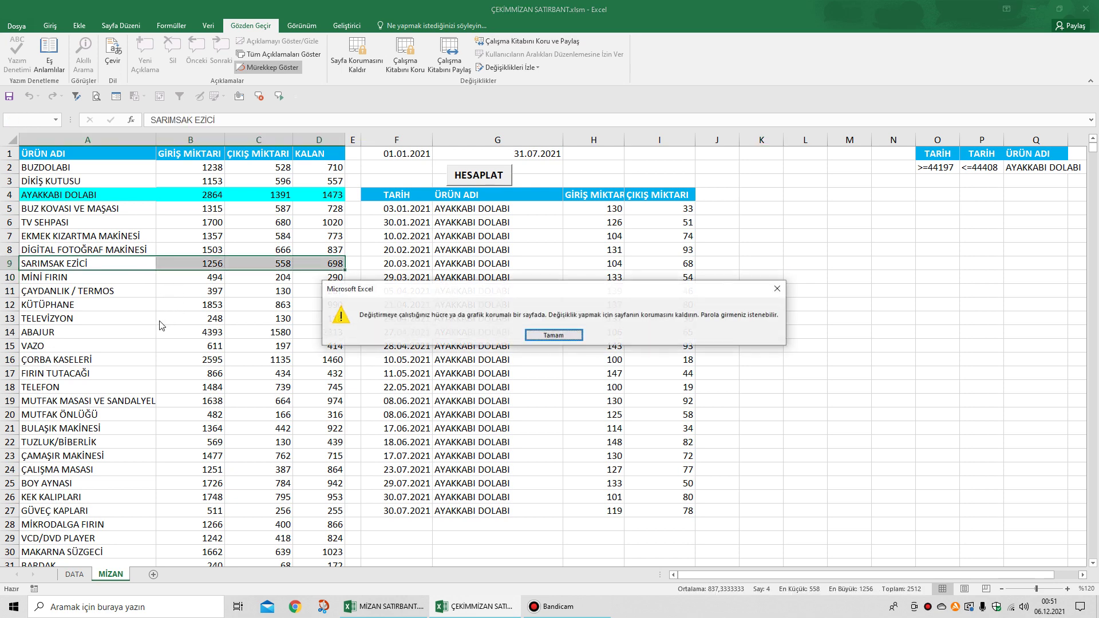
click(538, 333)
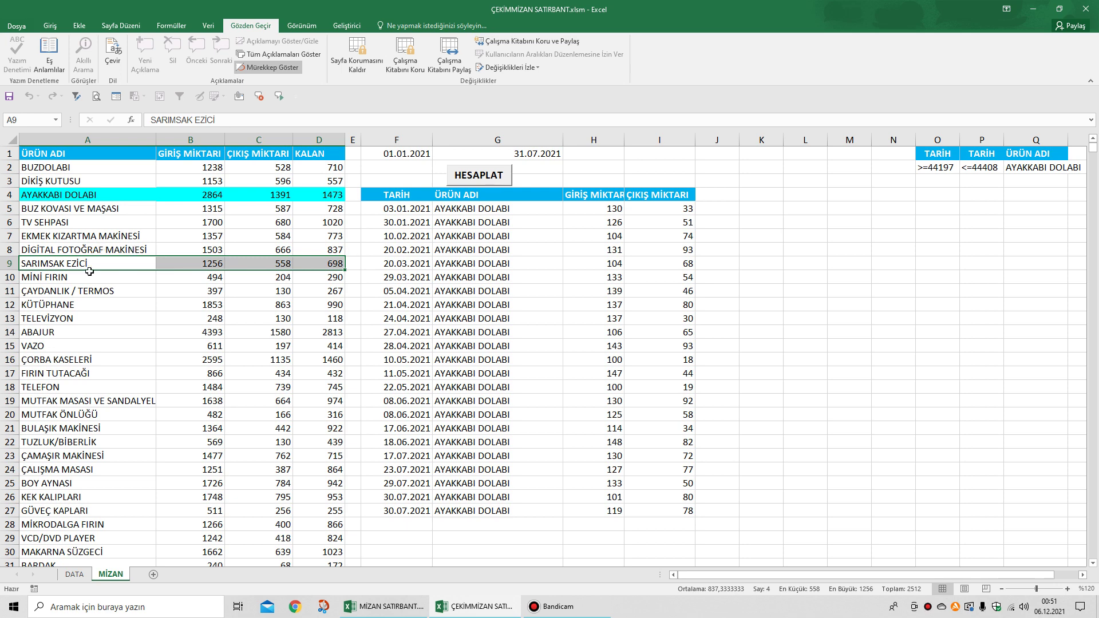
click(91, 292)
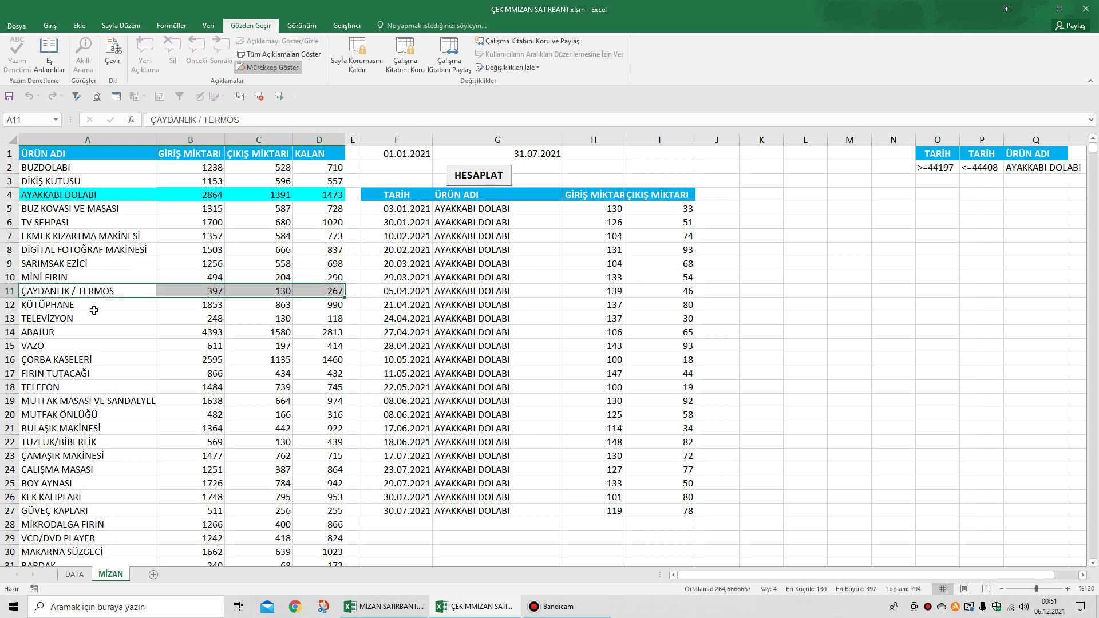
- Add an Unprotect line below On Error Resume Next in the MİZAN sheet's Worksheet_SelectionChange code, with a blank line above the error handler
right_click(102, 576)
click(139, 493)
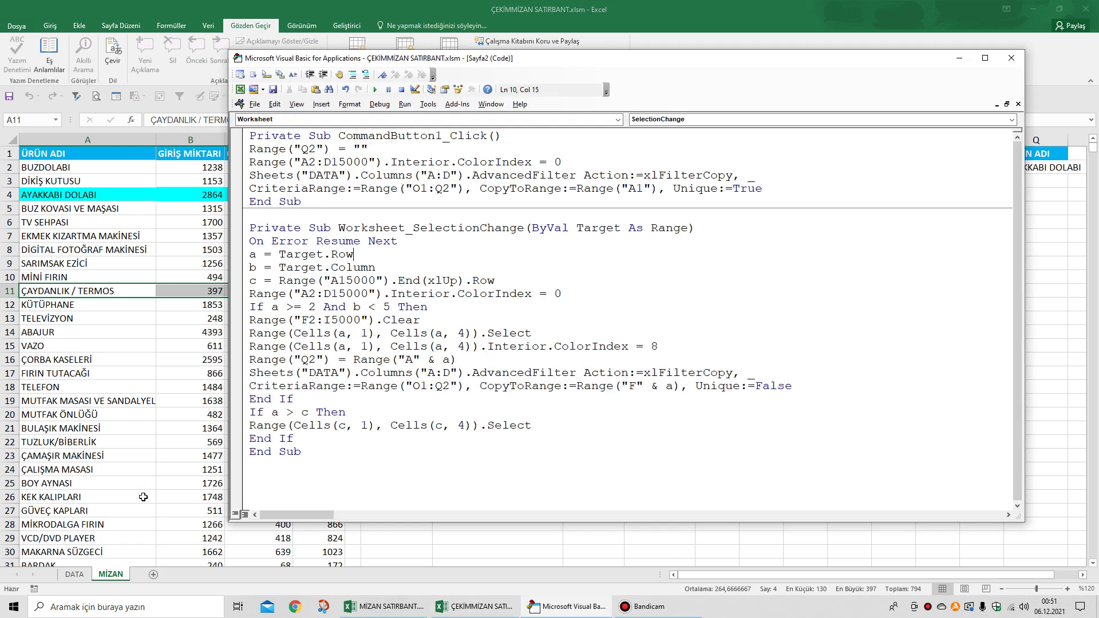
click(699, 230)
key(Return)
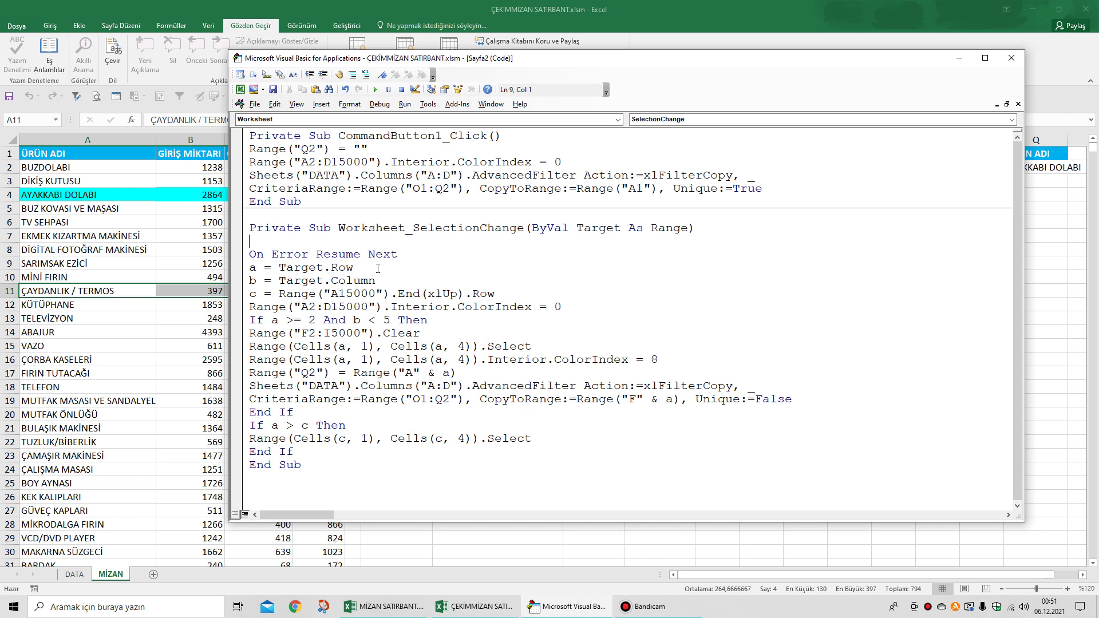
click(403, 253)
key(Return)
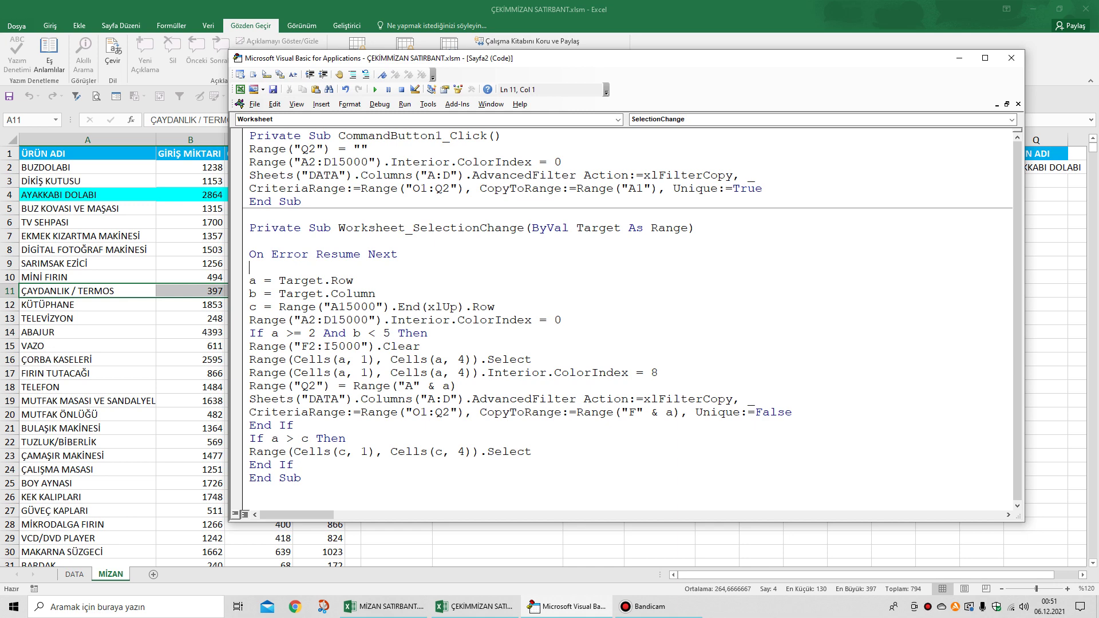
text(unprotect)
- Add a Protect line just before End Sub in Worksheet_SelectionChange and close the code editor
click(303, 481)
key(Return)
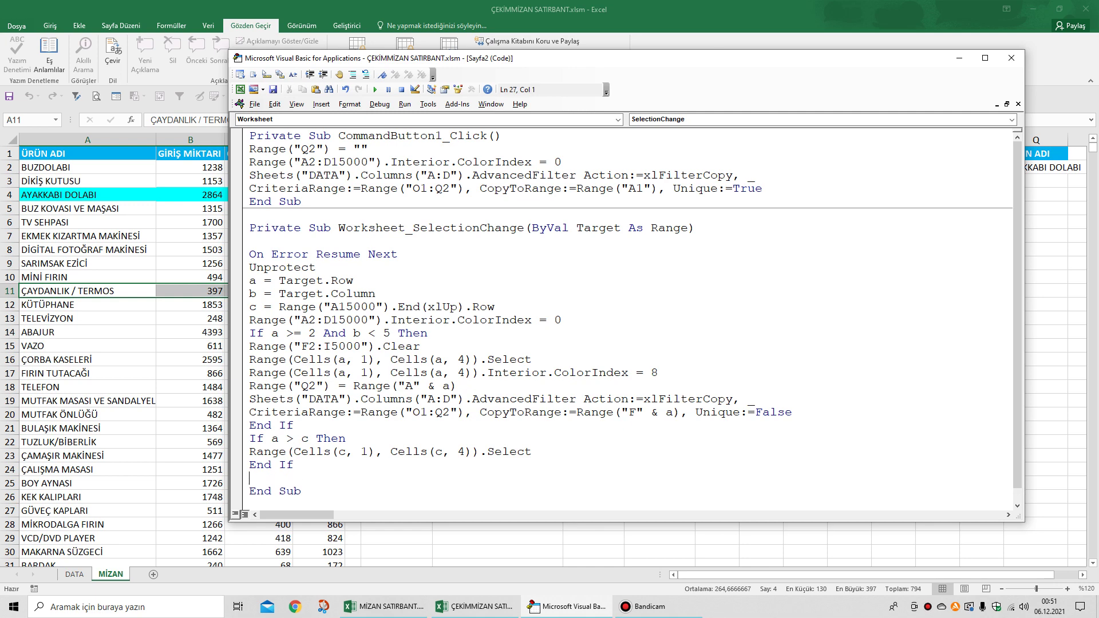
text(protect)
click(1011, 59)
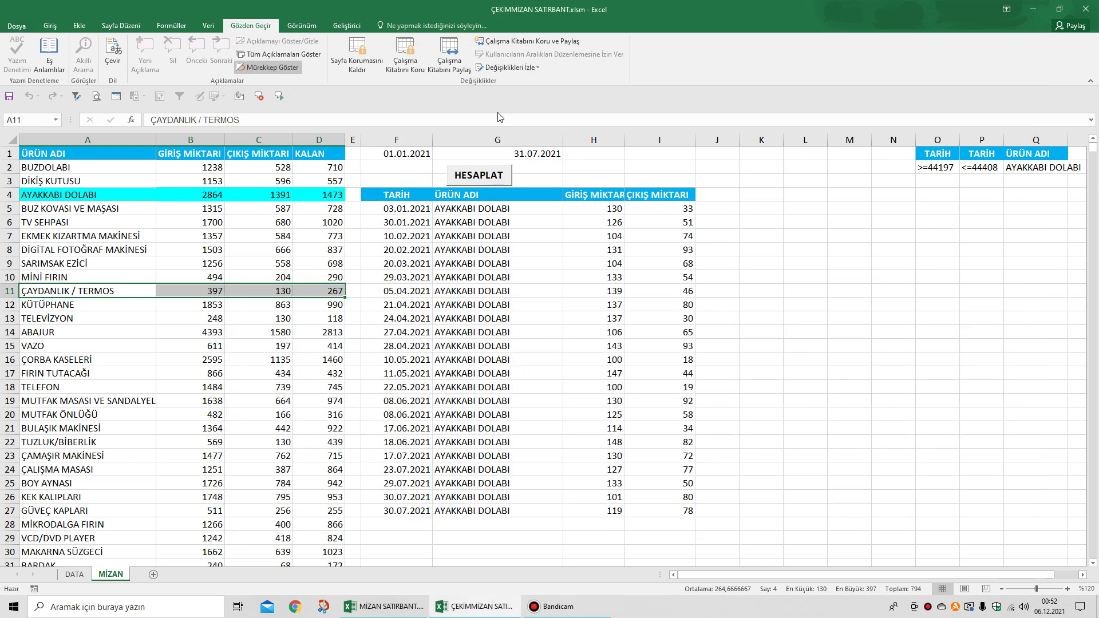
- Test the protected sheet by selecting SARIMSAK EZİCİ, ÇAYDANLIK / TERMOS and ABAJUR, and try to edit the ABAJUR name
click(134, 263)
click(111, 290)
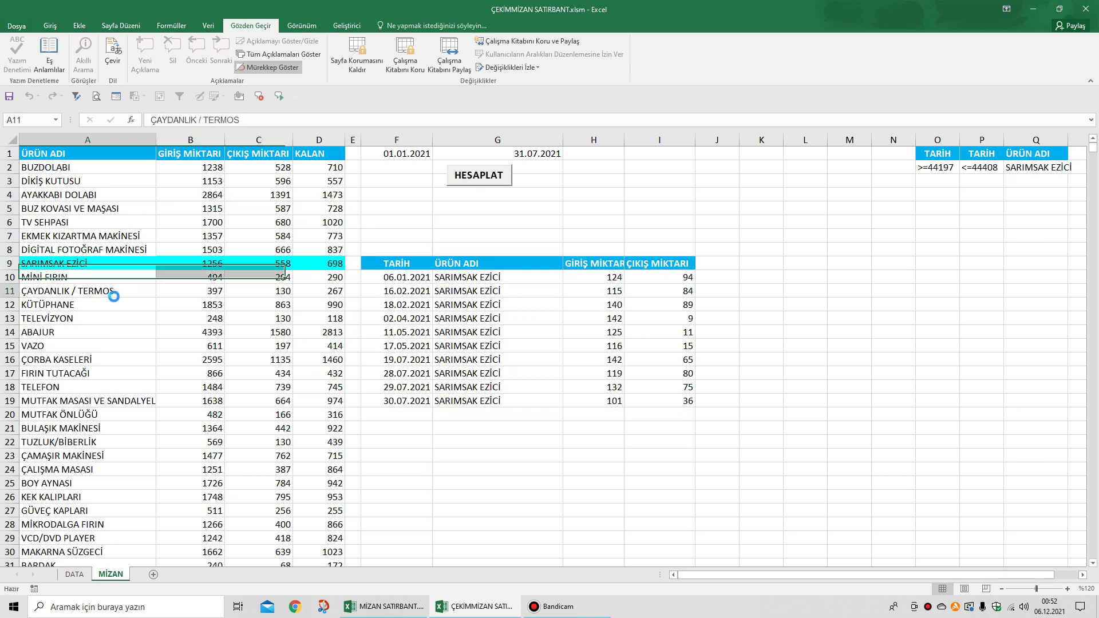
click(112, 330)
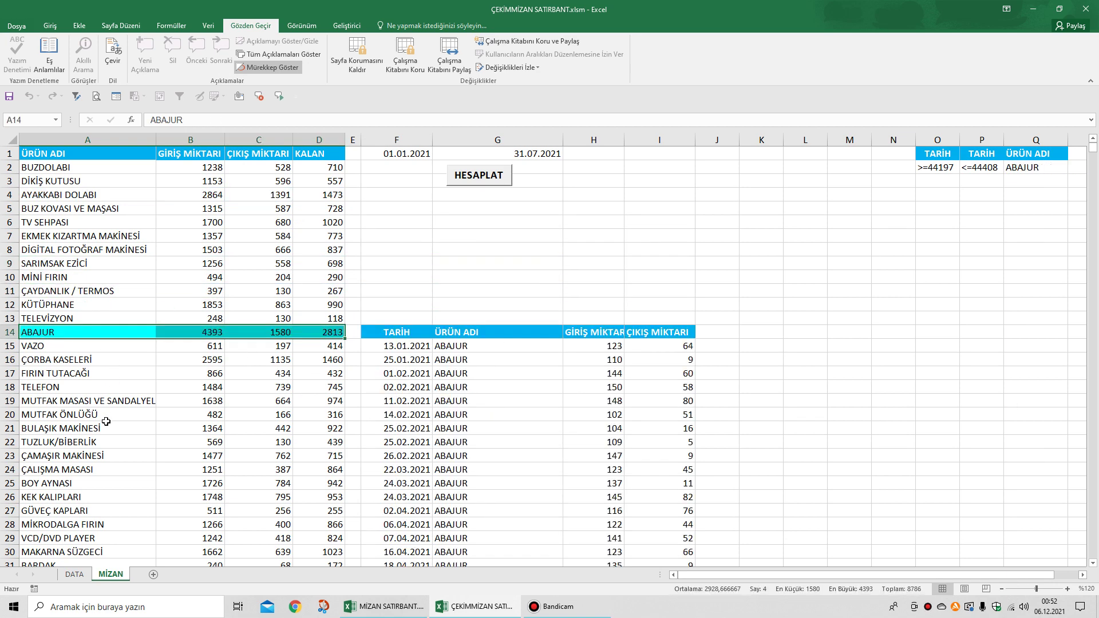
double_click(125, 341)
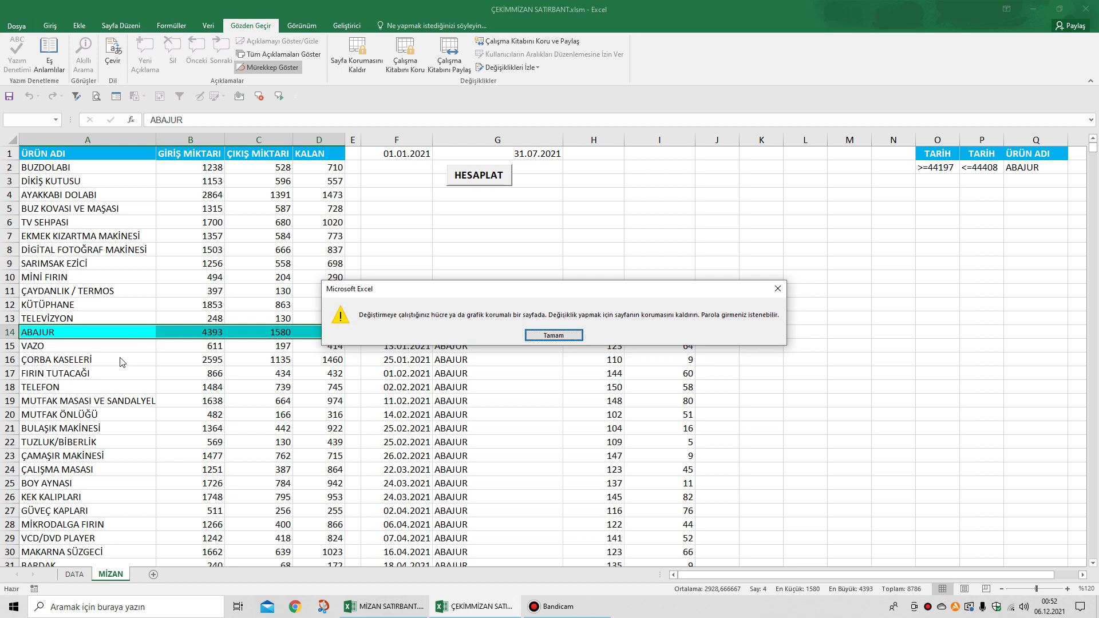
click(547, 336)
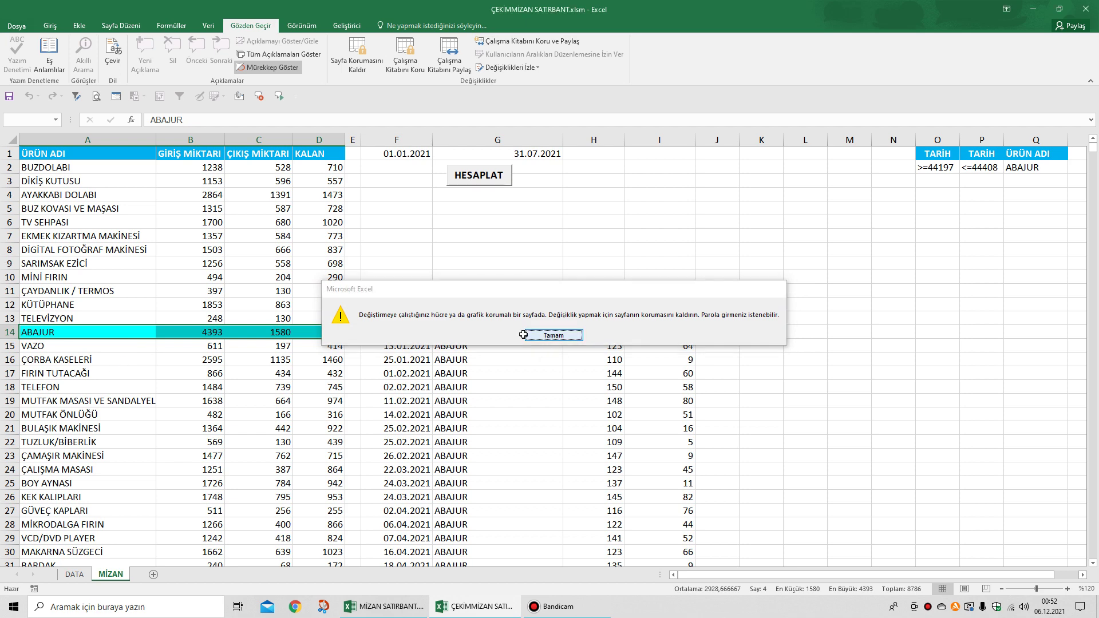
- Select DİGİTAL FOTOĞRAF MAKİNESİ, and try to edit a product name and the empty cell L8 on the protected sheet
click(122, 248)
double_click(119, 262)
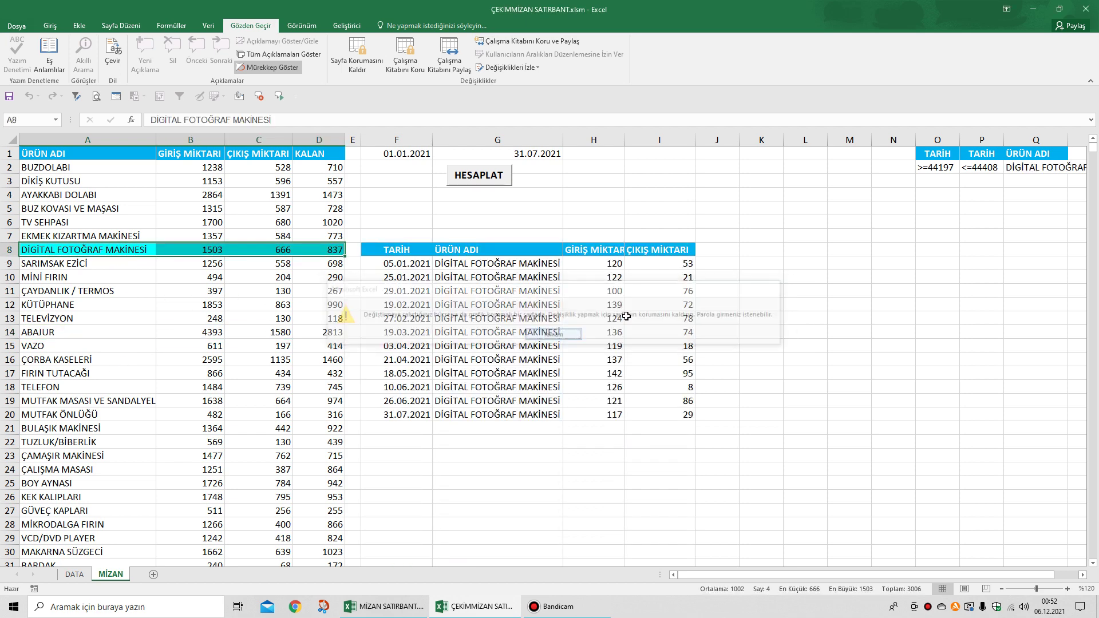
click(550, 337)
click(797, 248)
double_click(796, 251)
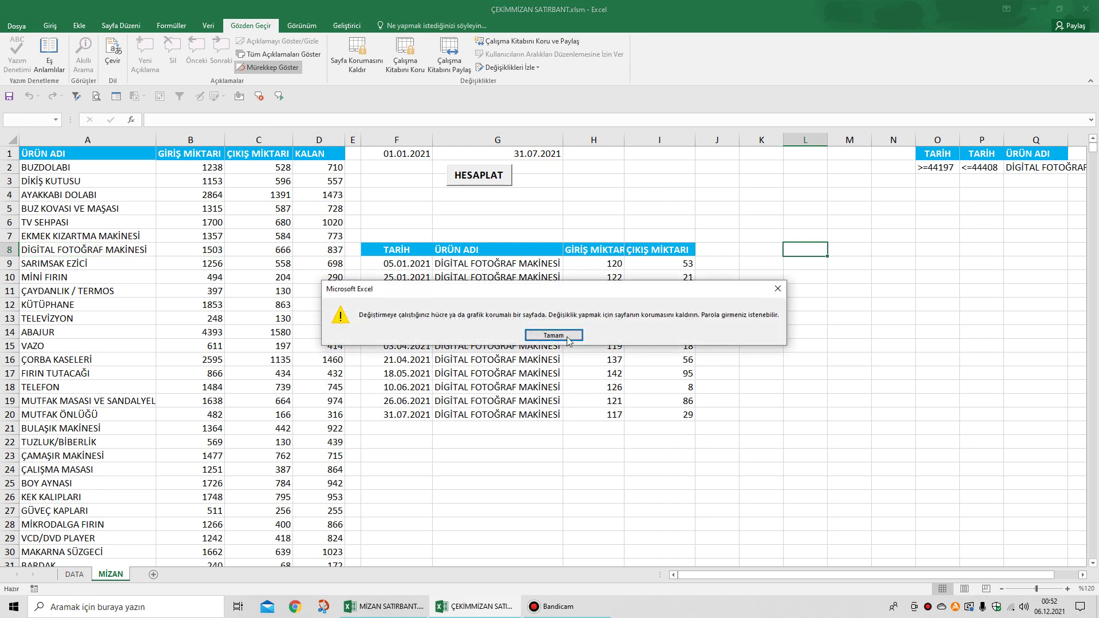
click(548, 338)
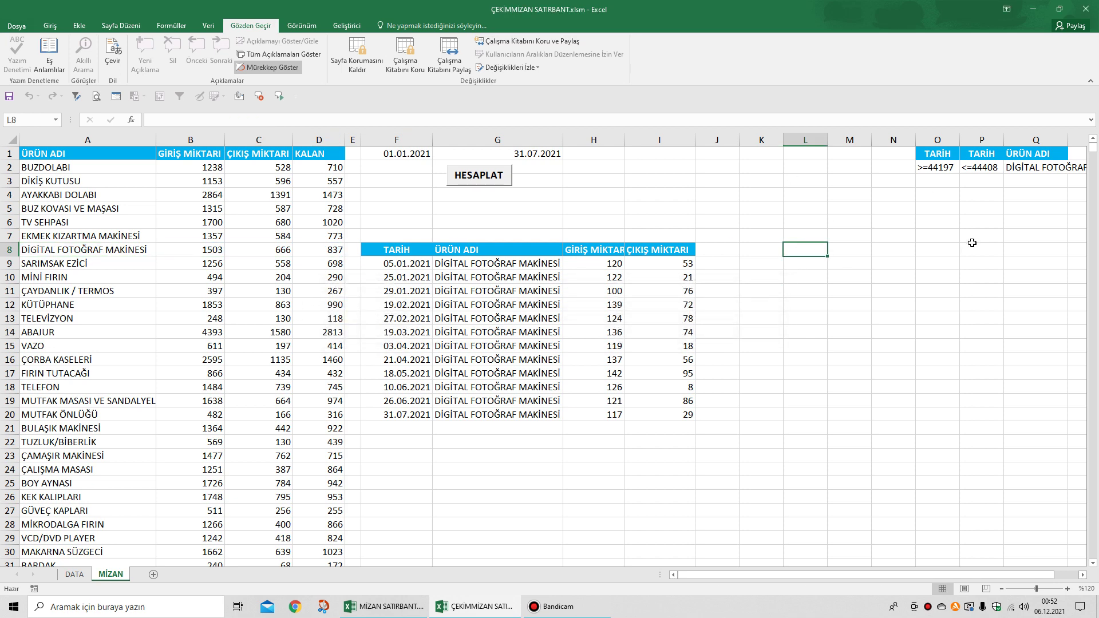
scroll(180, 435, down, 2)
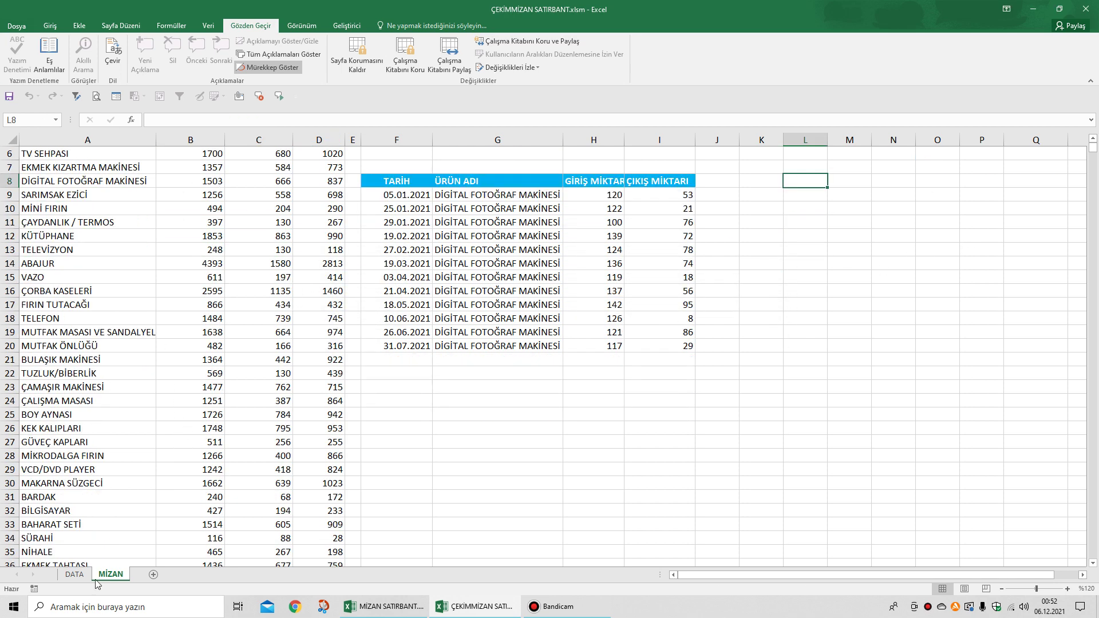
- In the MİZAN sheet's Worksheet_SelectionChange code, add the line "if b>4 unprotect" below Protect
right_click(112, 574)
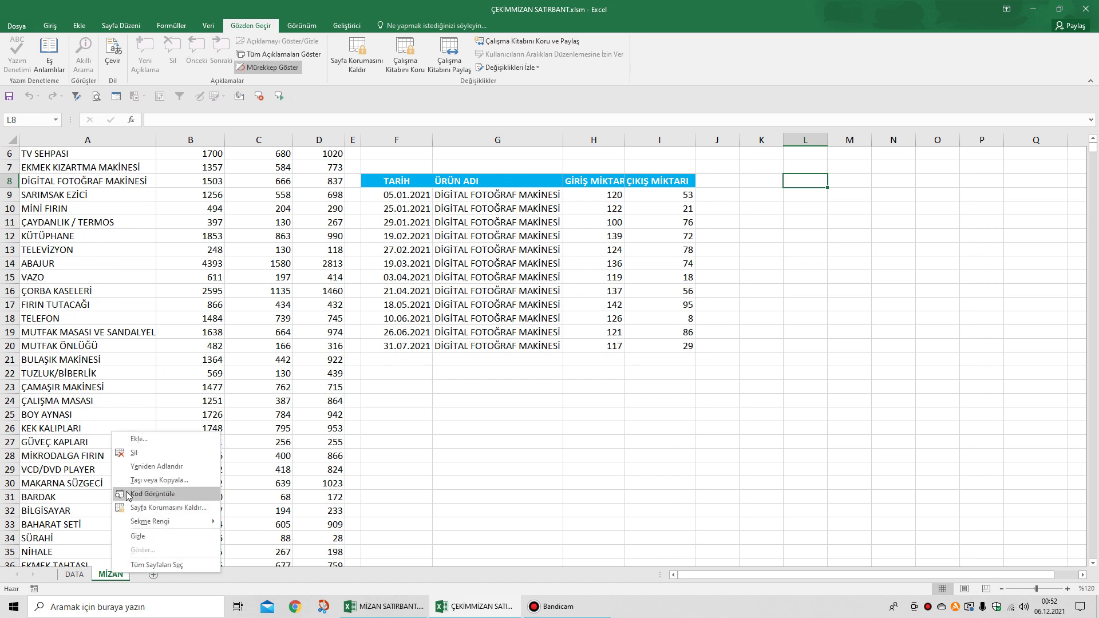
click(147, 498)
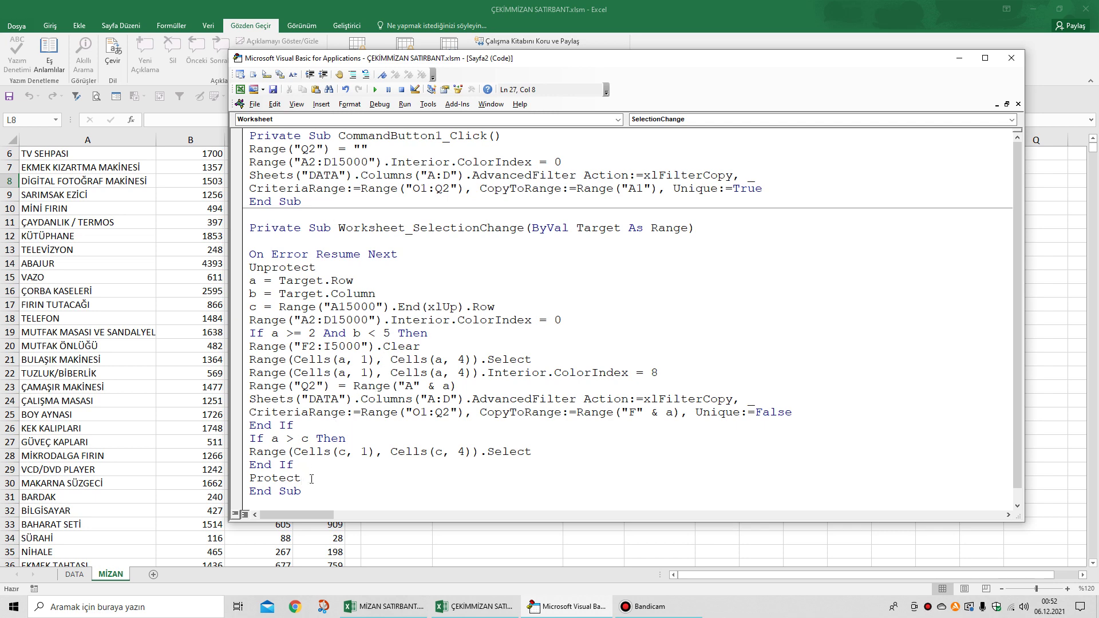
key(Return)
drag(594, 63, 612, 24)
scroll(364, 373, down, 1)
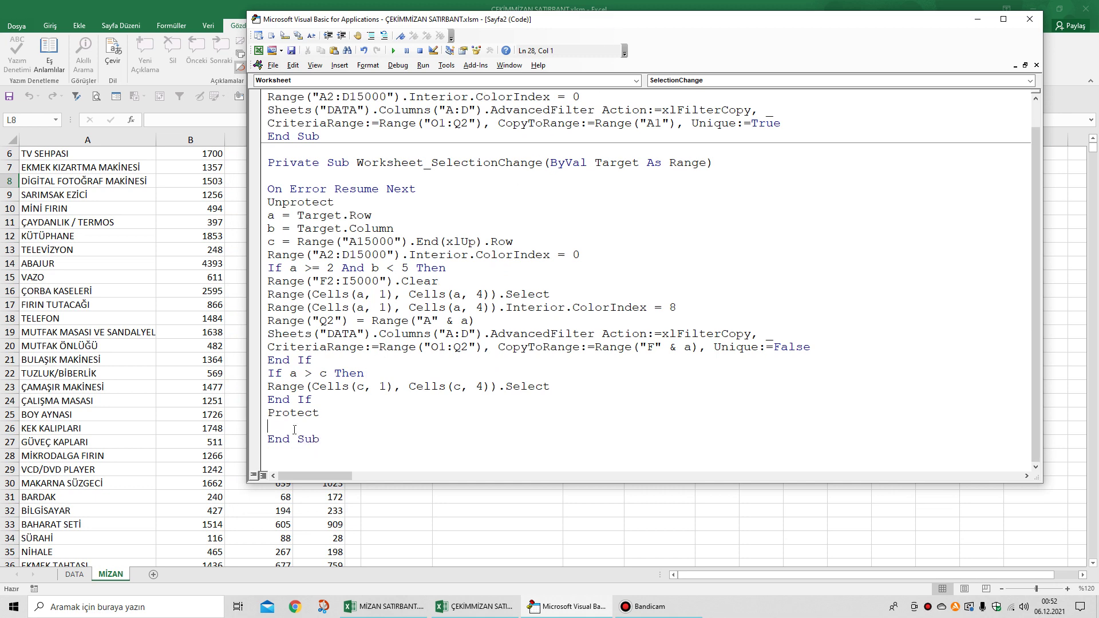
text(if b)
drag(567, 24, 673, 48)
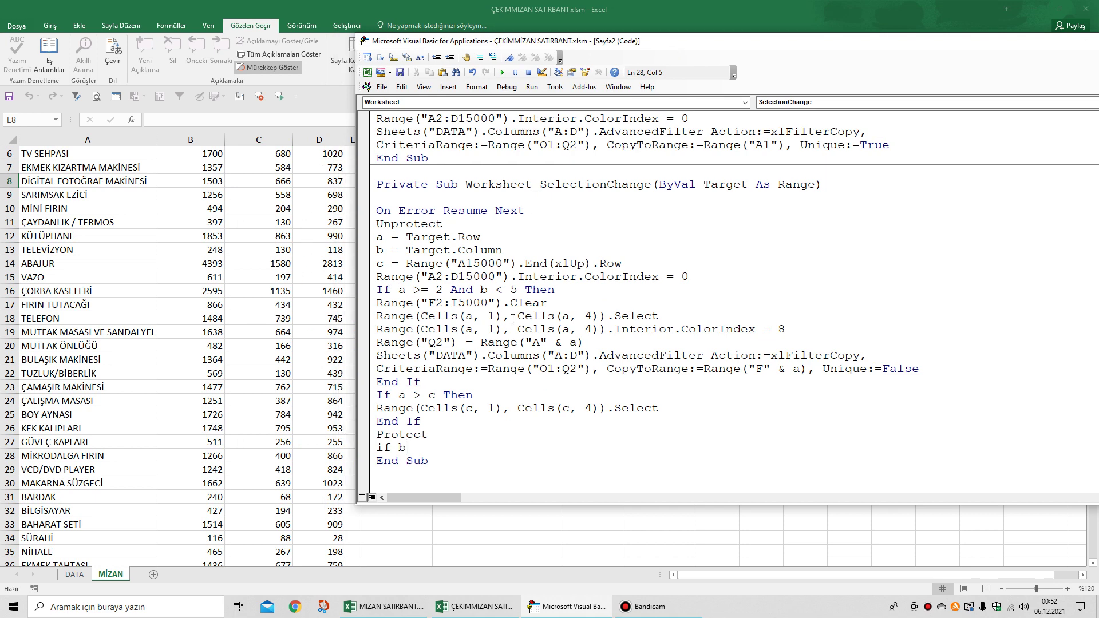
text(>4 unprotect)
key(Return)
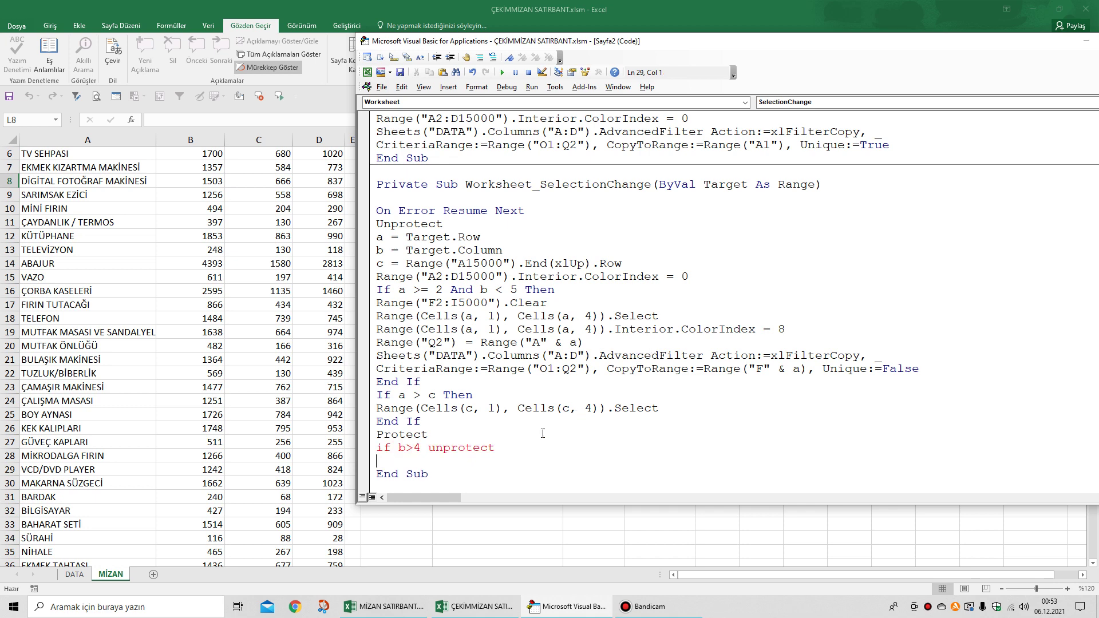
- Complete the new condition with the keyword Then before Unprotect, making the line read If b > 4 Then Unprotect
text(then)
key(Return)
drag(431, 449, 502, 452)
right_click(514, 452)
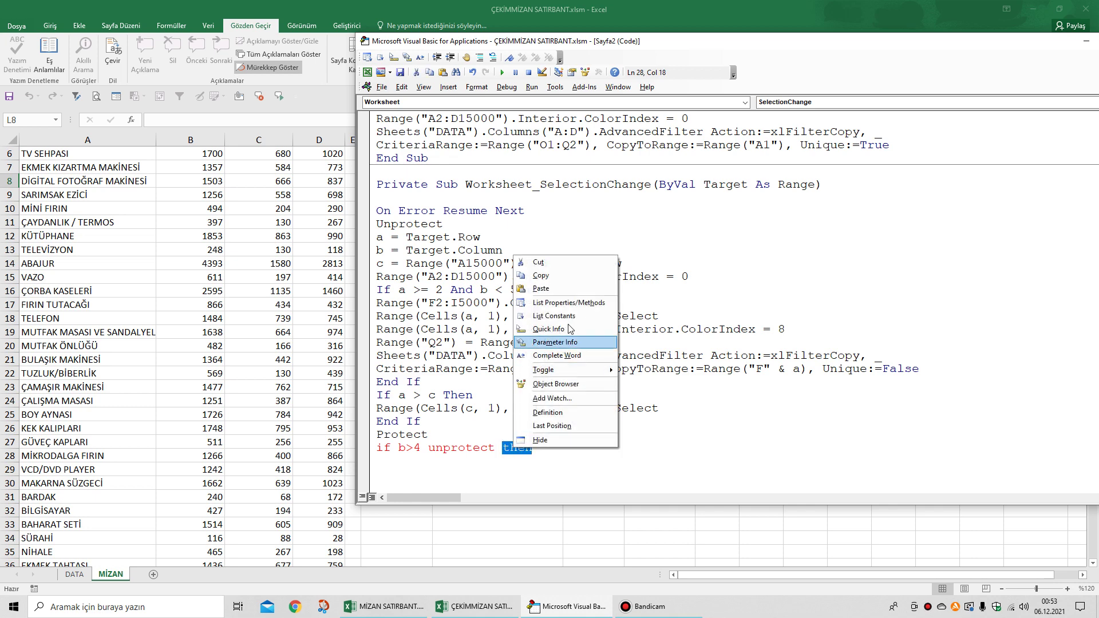
click(548, 263)
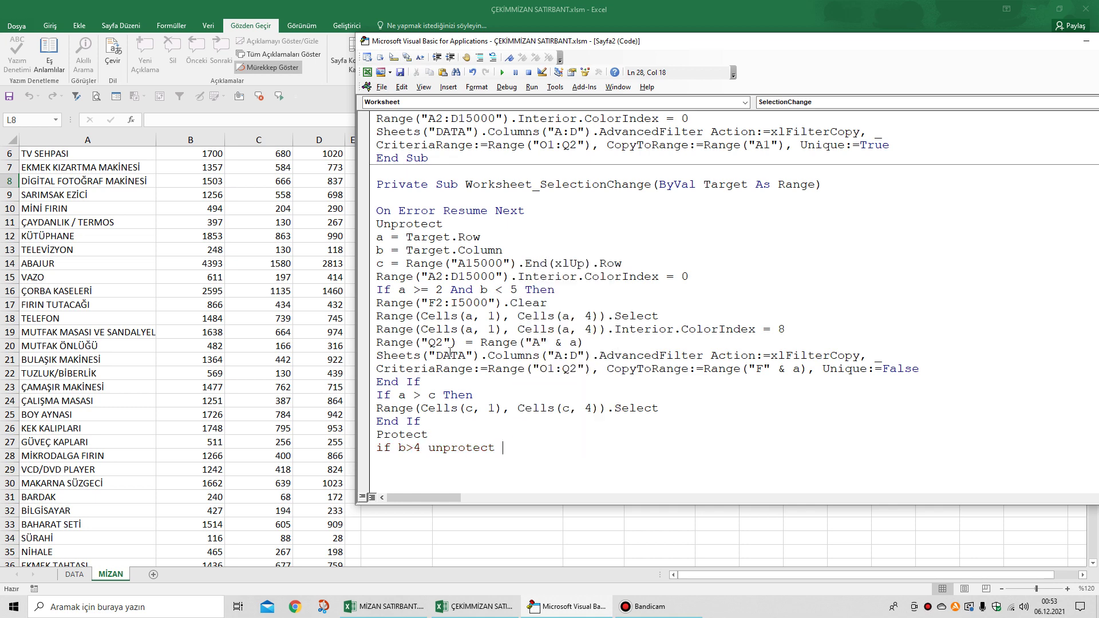
right_click(428, 452)
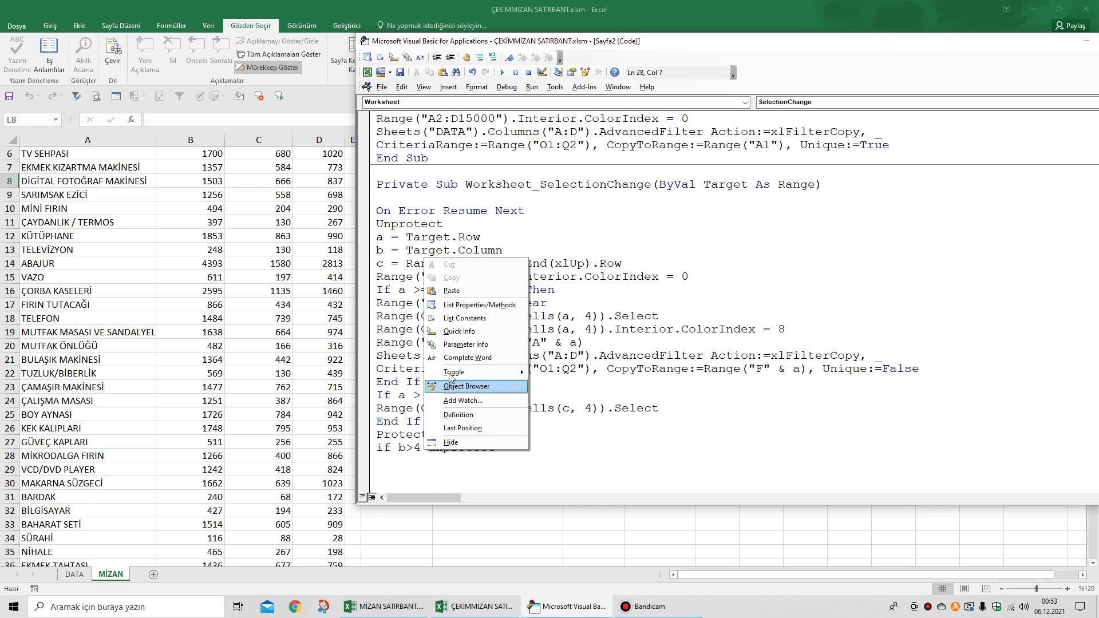
click(465, 292)
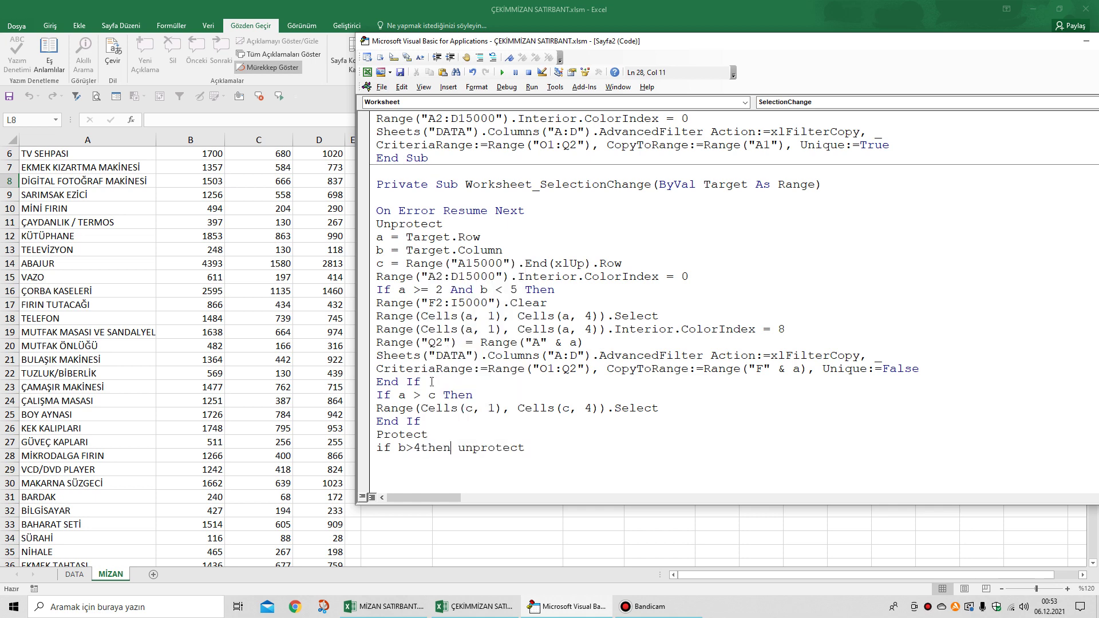
click(418, 451)
key(Return)
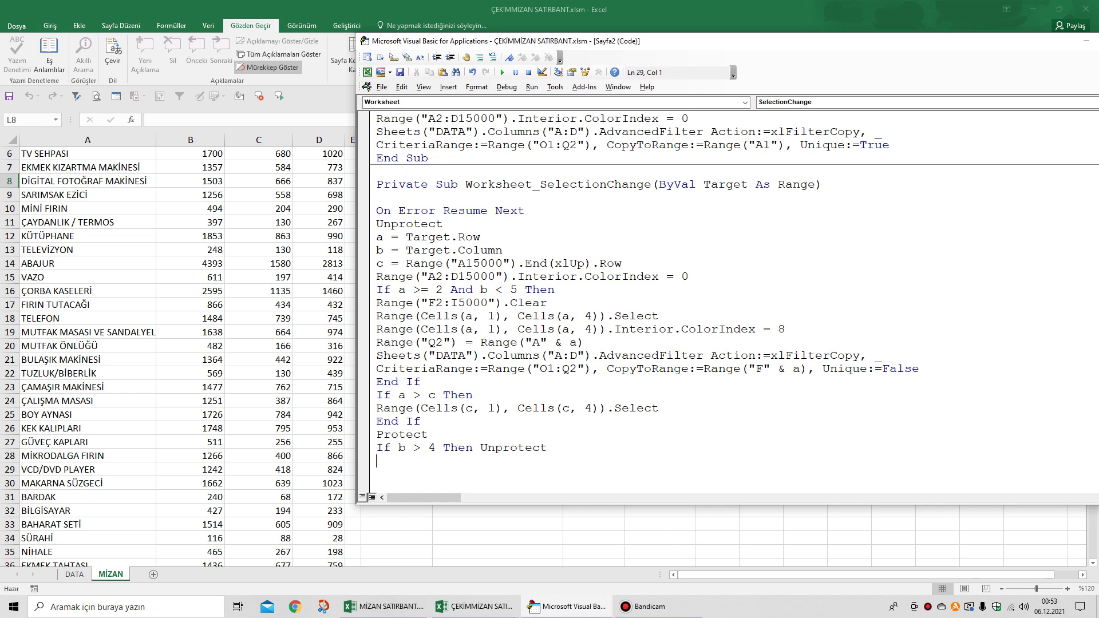
- Add an End If line below the condition and test the code by selecting cell B13 in the TELEVİZYON row
text(end if)
drag(1059, 43, 919, 65)
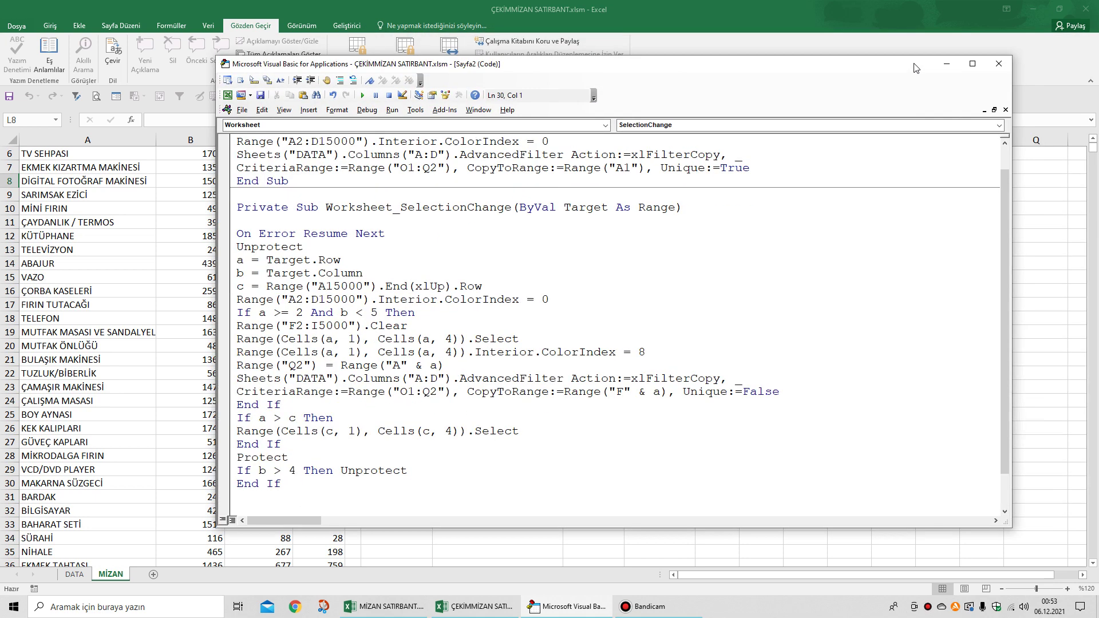
click(998, 64)
click(198, 254)
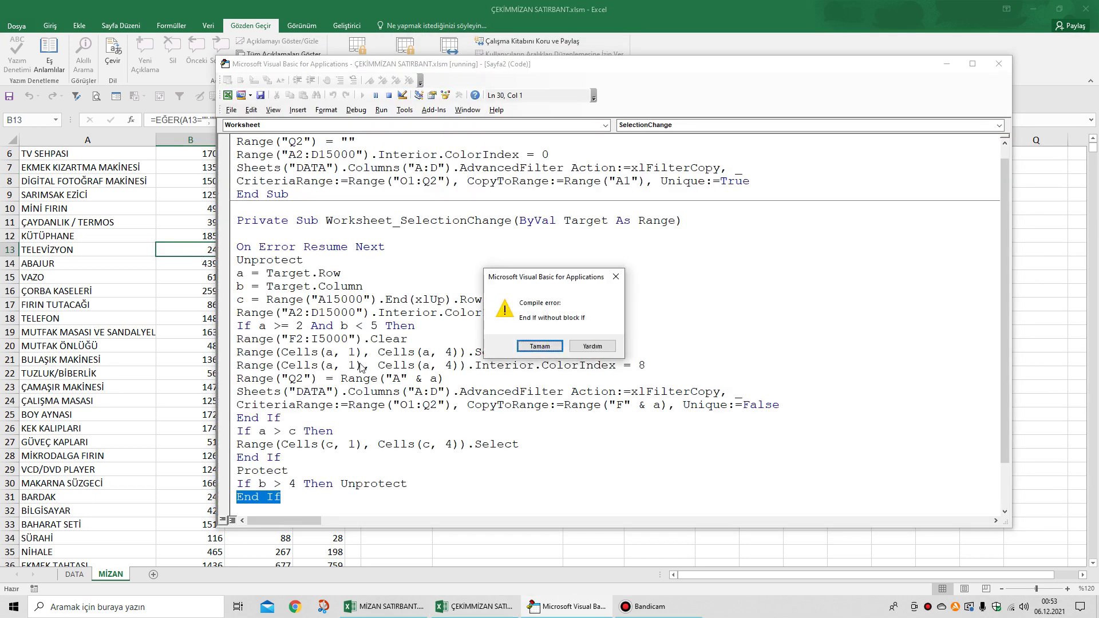
click(550, 348)
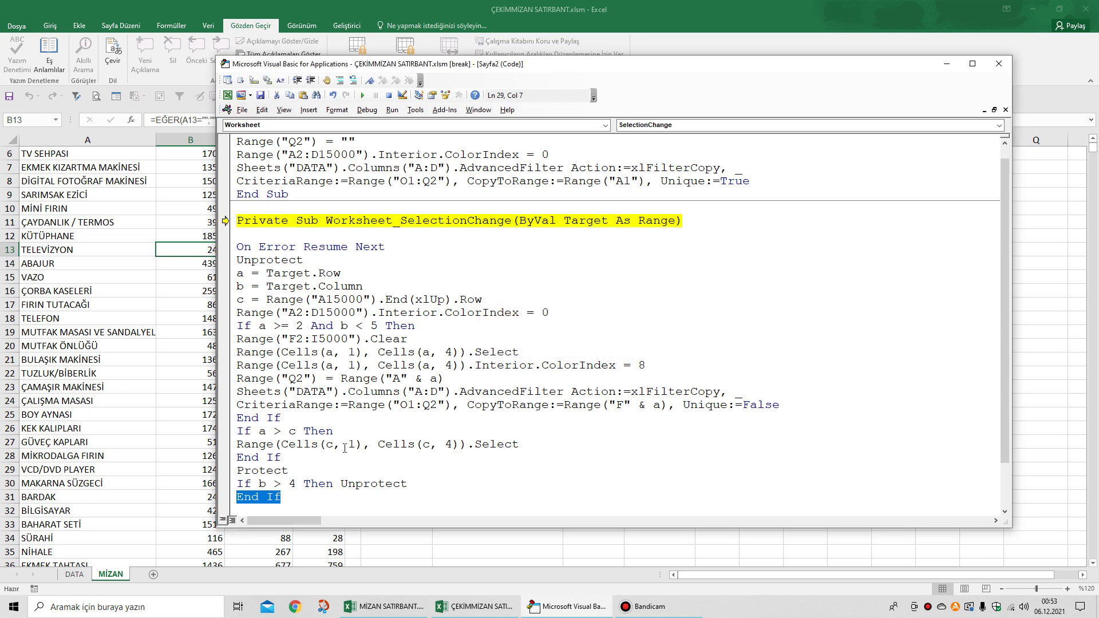
- Put Unprotect on its own line between If b > 4 Then and End If, and reset the halted macro
click(343, 484)
key(Return)
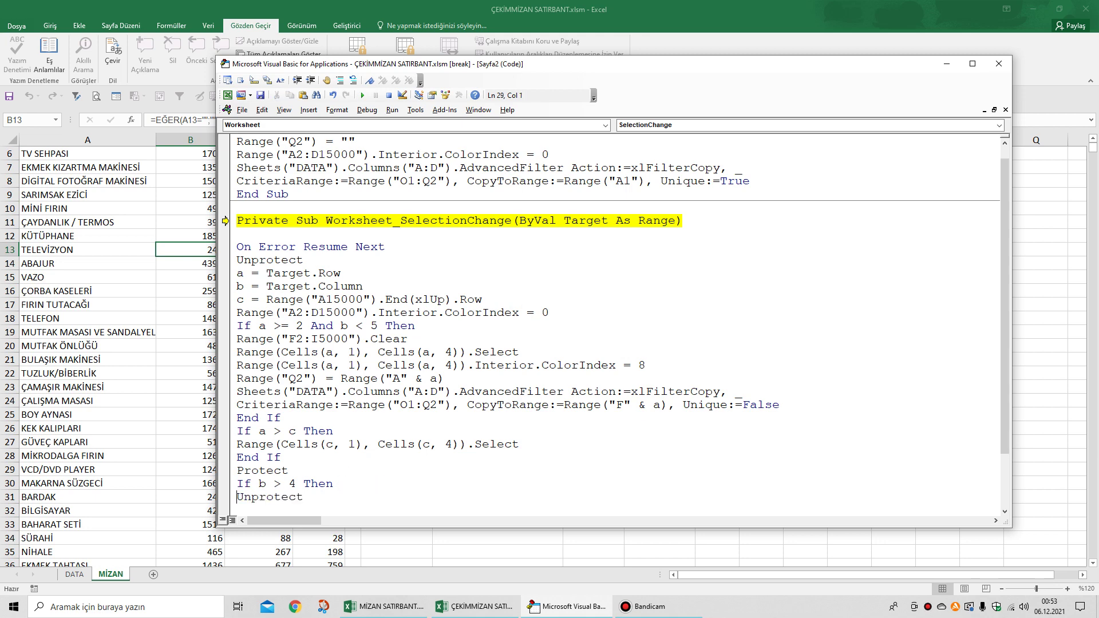
scroll(391, 430, down, 1)
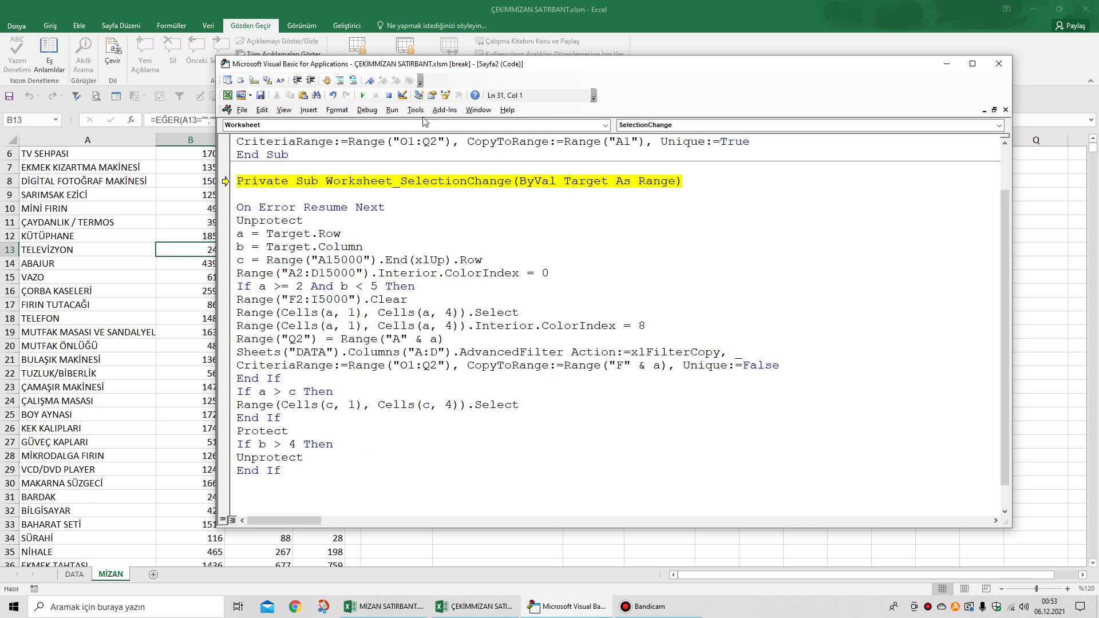
click(388, 95)
click(998, 63)
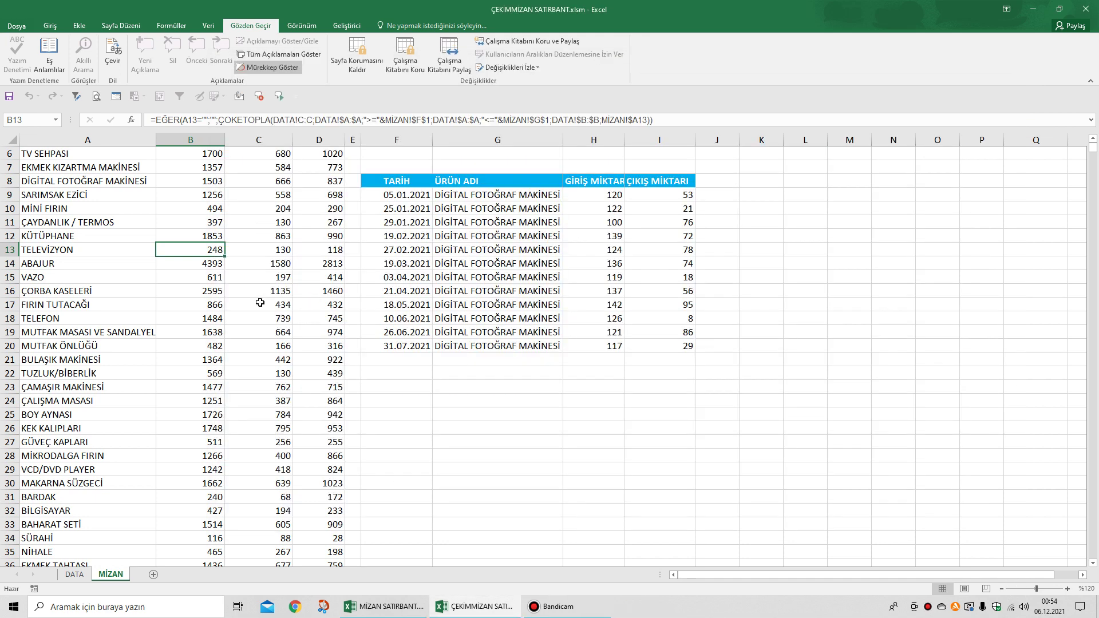
- Test the row listing by selecting the FIRIN TUTACAĞI, ABAJUR and SARIMSAK EZİCİ rows
click(292, 304)
click(95, 263)
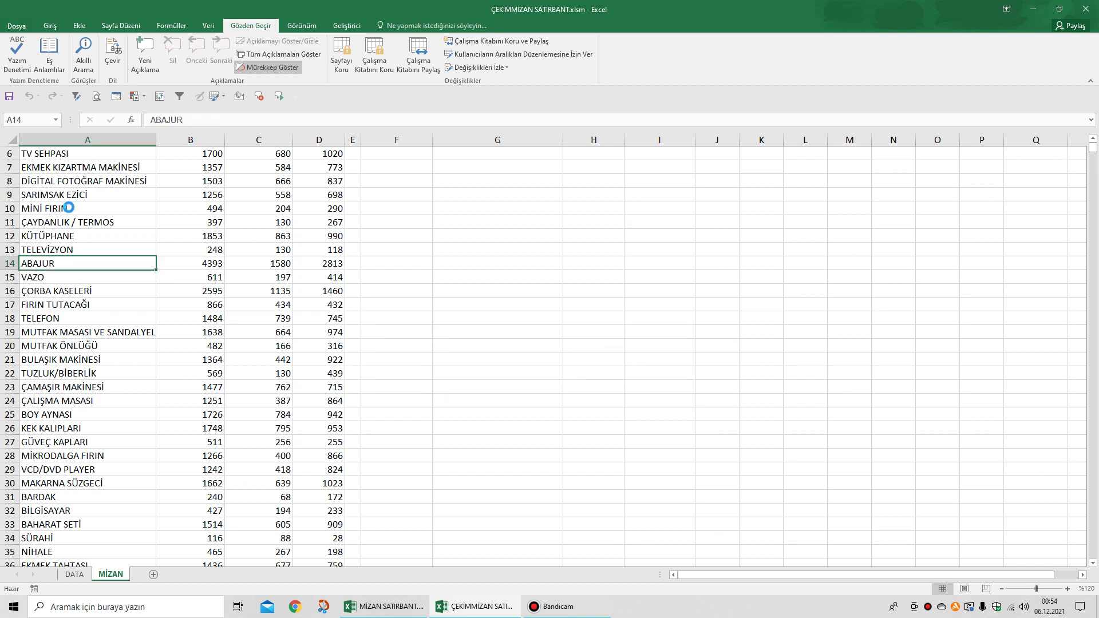
click(69, 194)
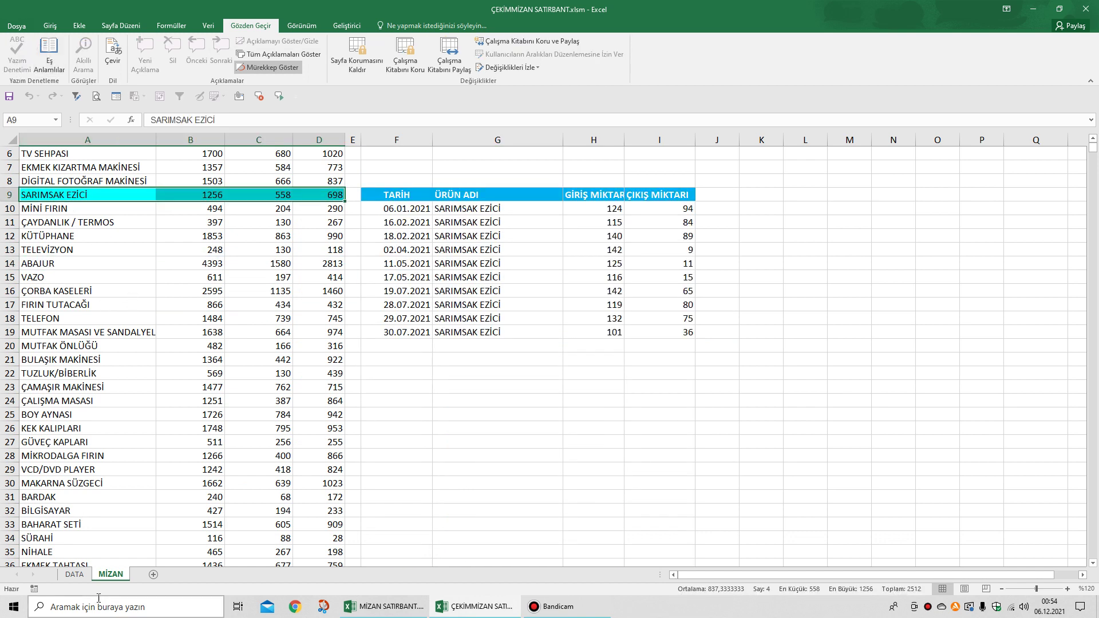
- Rejoin the condition into the single line If b > 4 Then Unprotect and delete its End If
right_click(116, 574)
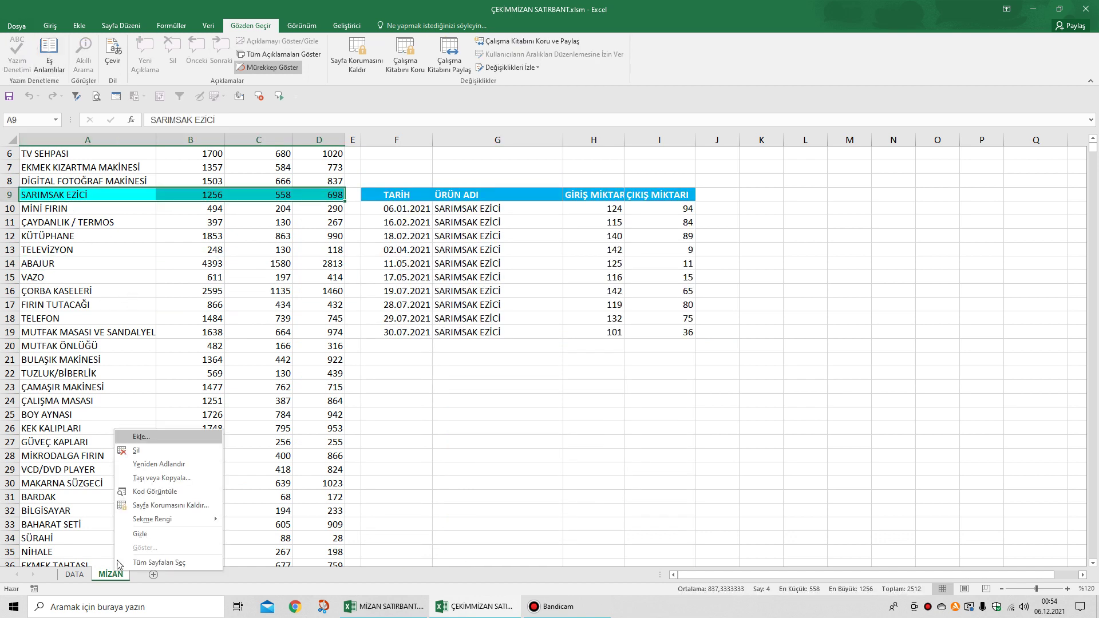
click(161, 491)
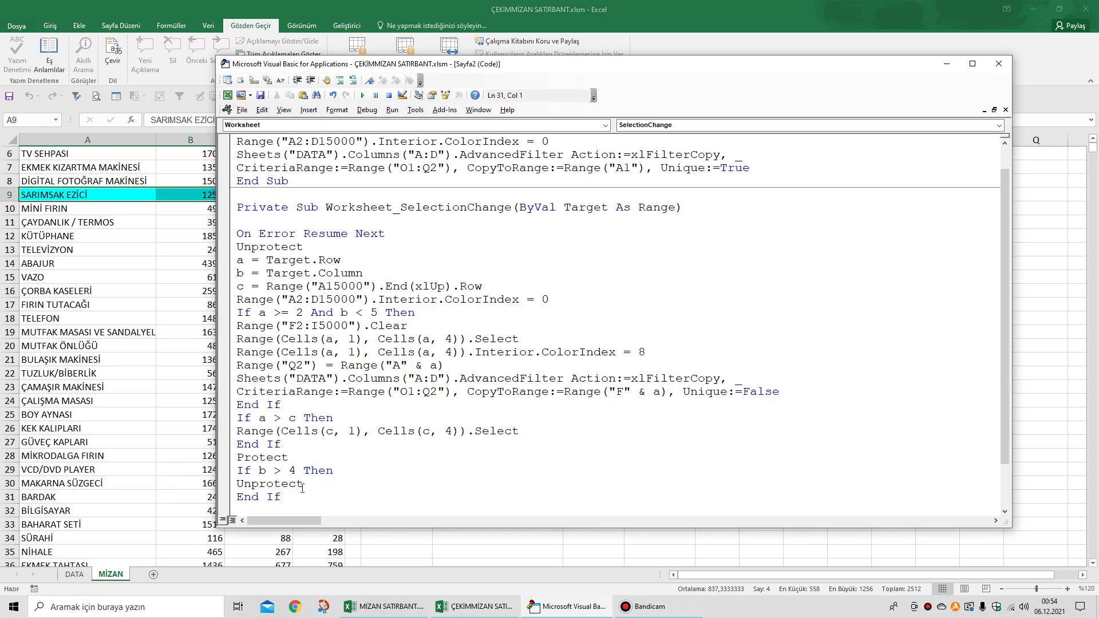
drag(258, 488, 353, 472)
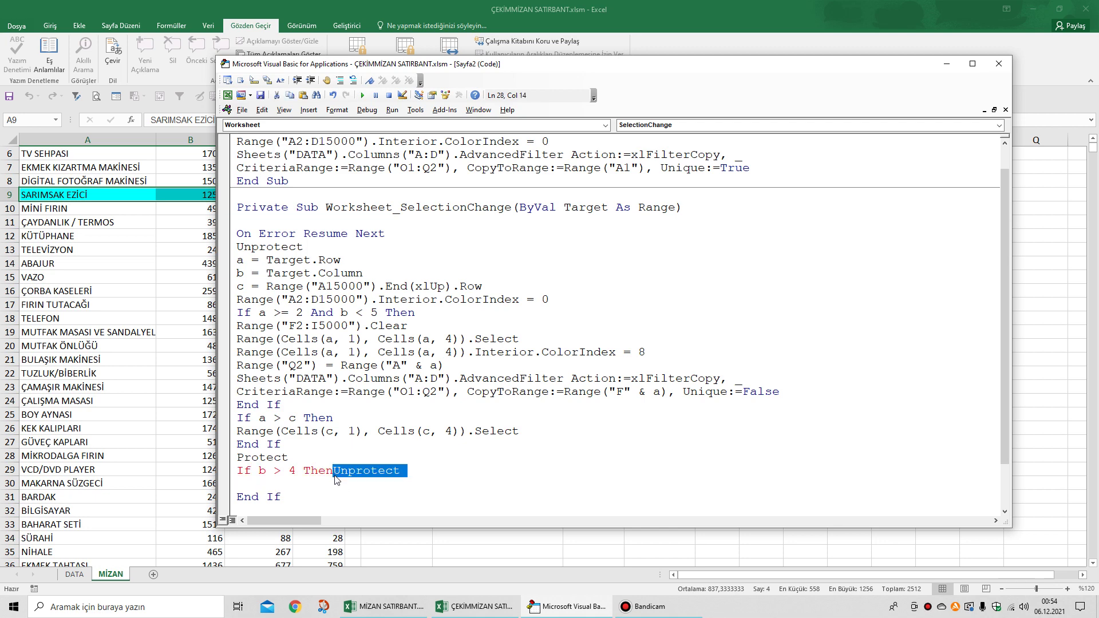
click(336, 461)
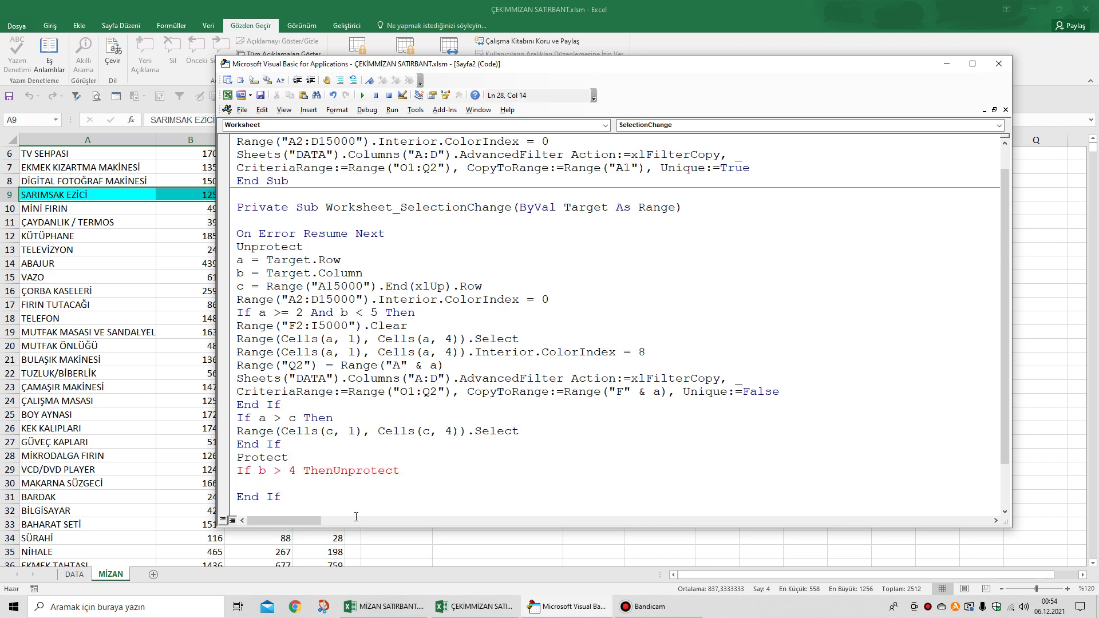
drag(288, 499, 232, 496)
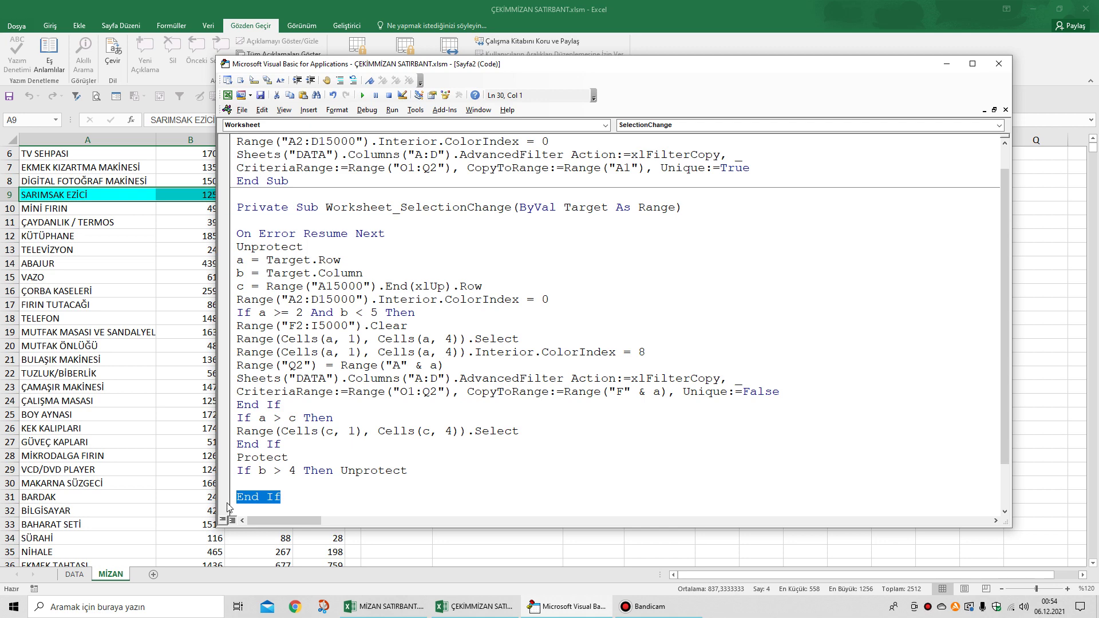
key(Delete)
scroll(473, 496, down, 2)
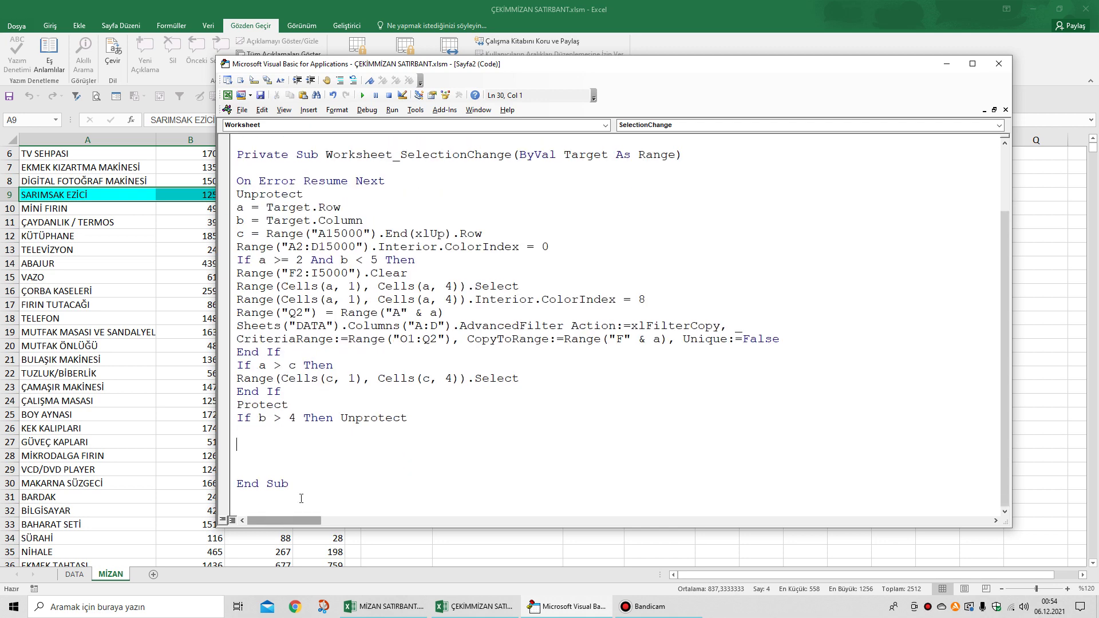
click(998, 64)
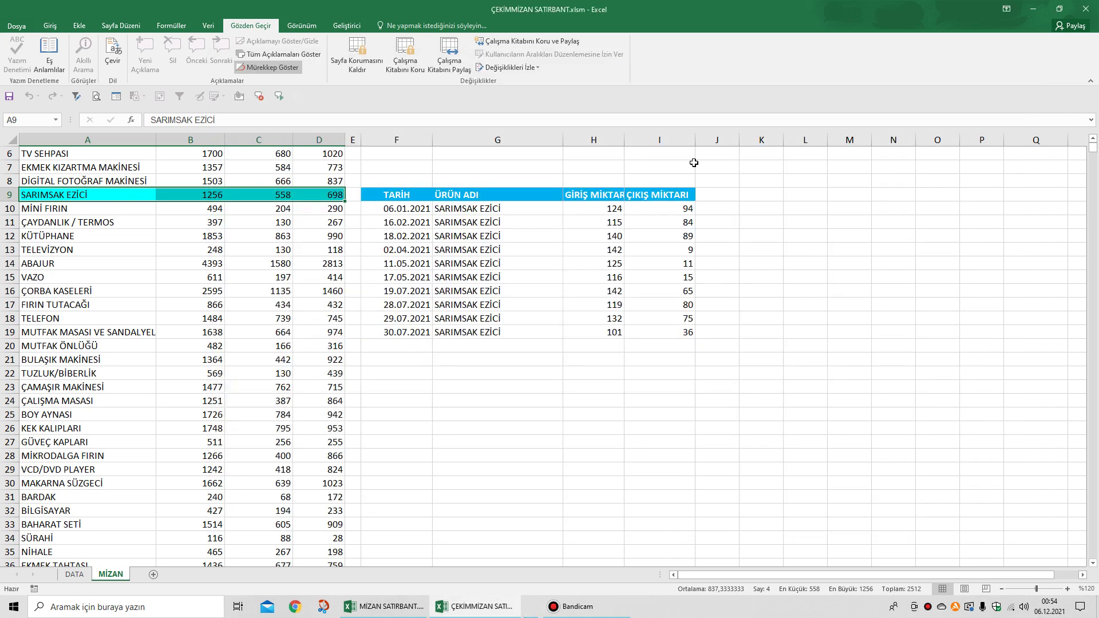
- Test the listing on several products, including ÇAYDANLIK / TERMOS, BULAŞIK MAKİNESİ, ABAJUR, ÇORBA KASELERİ and SARIMSAK EZİCİ
click(109, 222)
click(108, 291)
click(117, 360)
click(153, 264)
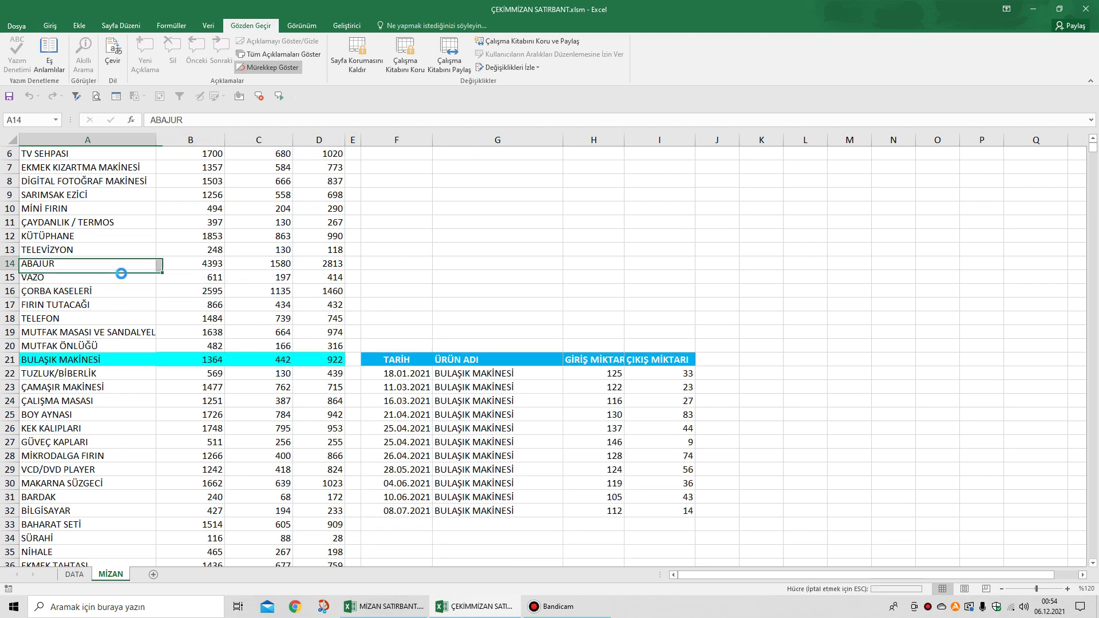
scroll(154, 309, down, 2)
scroll(156, 328, up, 3)
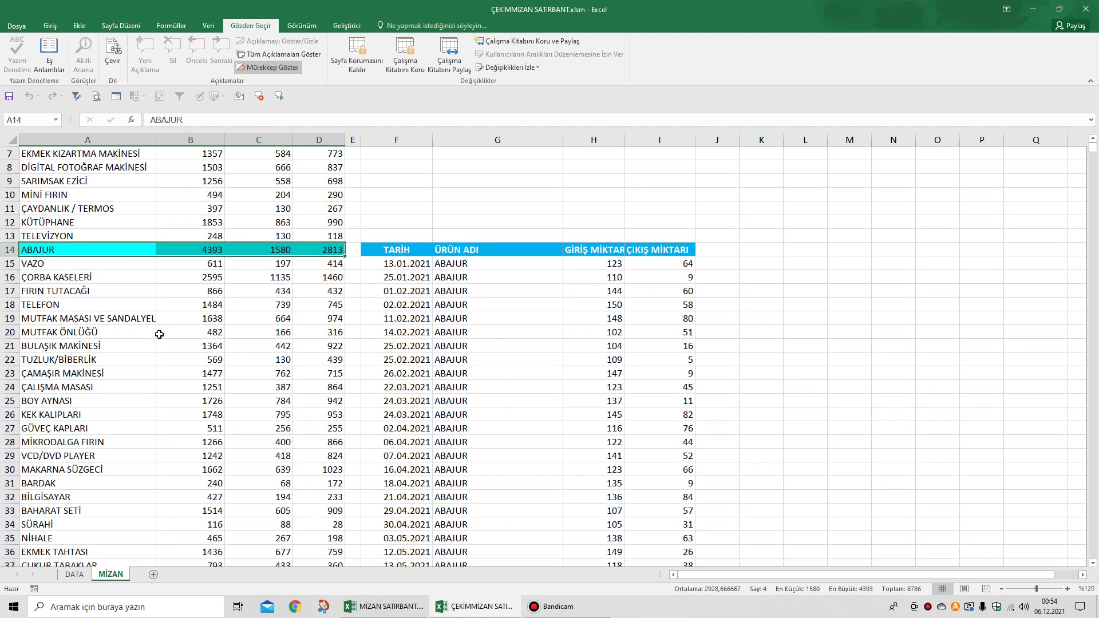
click(110, 253)
click(120, 339)
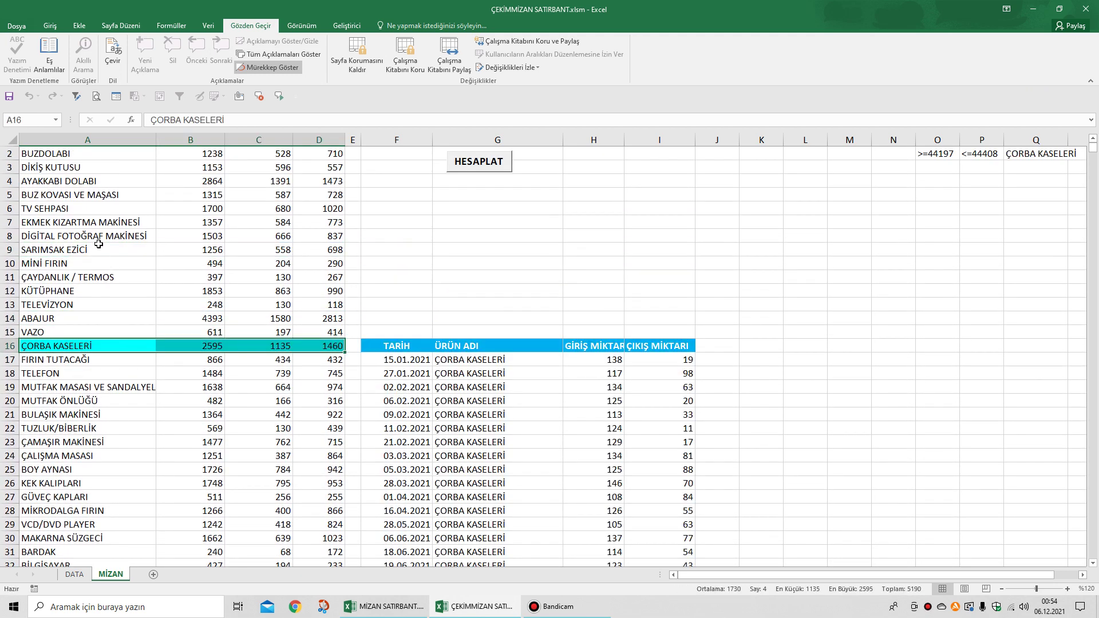
click(150, 249)
scroll(164, 216, up, 1)
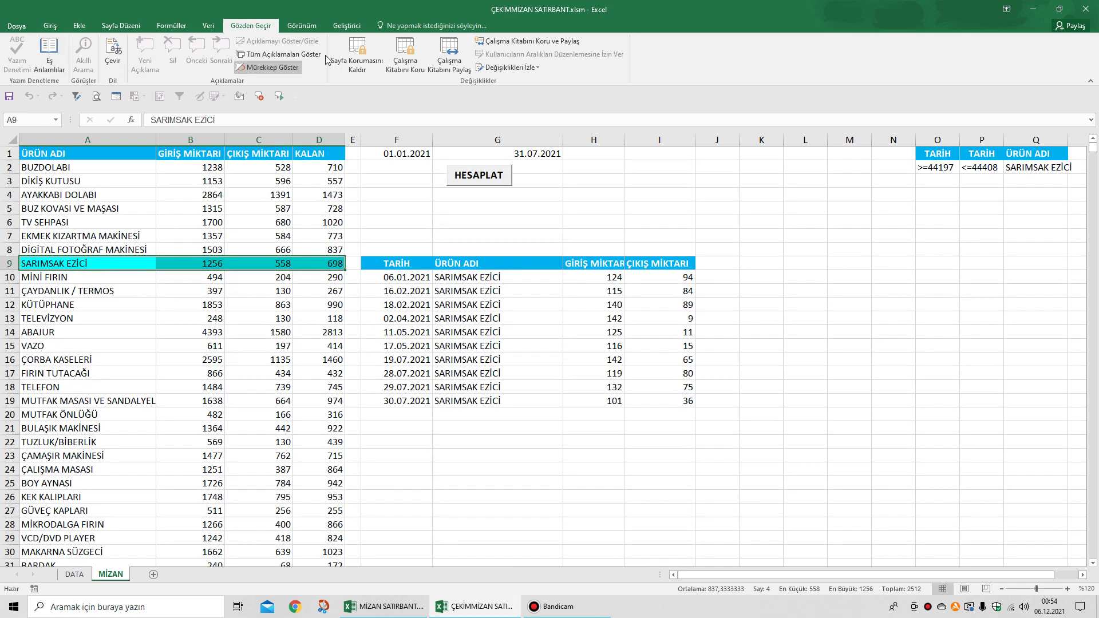
- Add the line Application.ScreenUpdating = False below On Error Resume Next in the Worksheet_SelectionChange macro
click(346, 25)
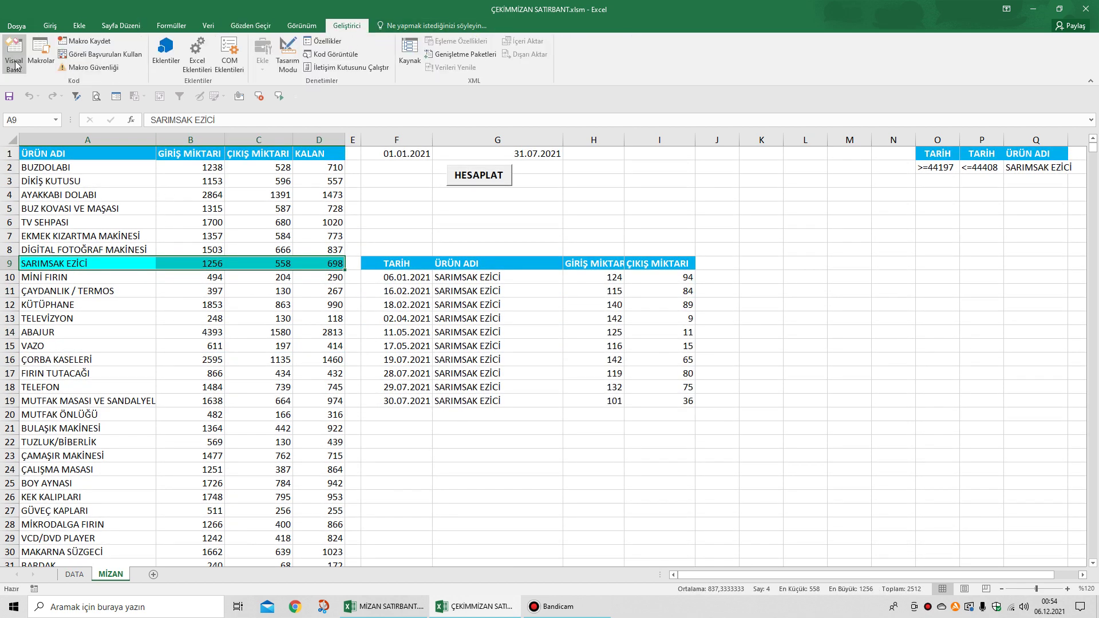
click(15, 62)
click(394, 232)
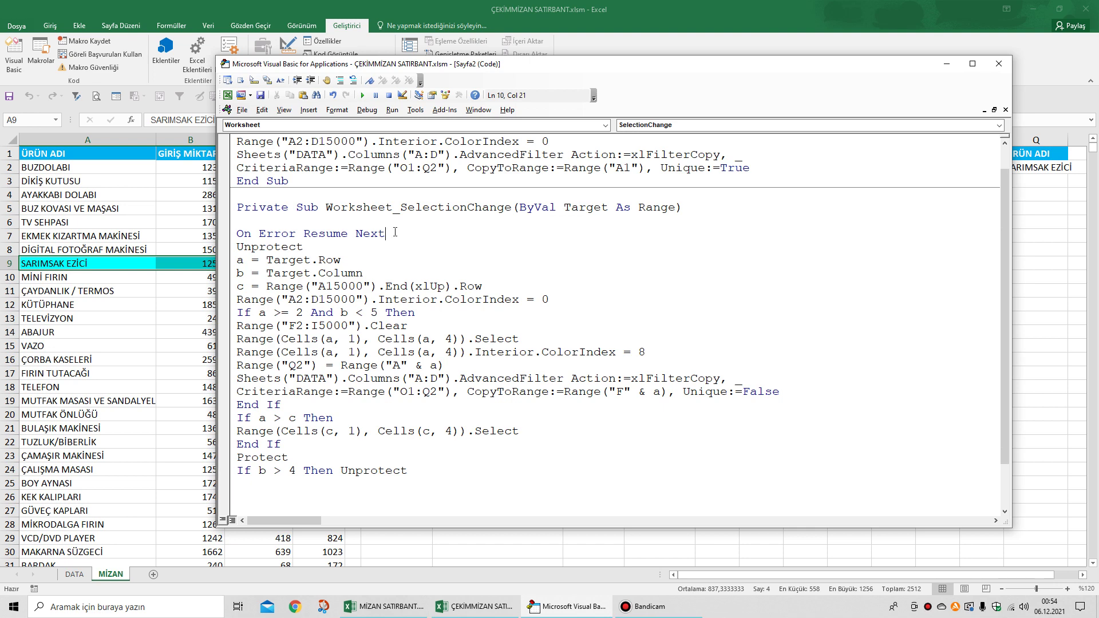
key(Return)
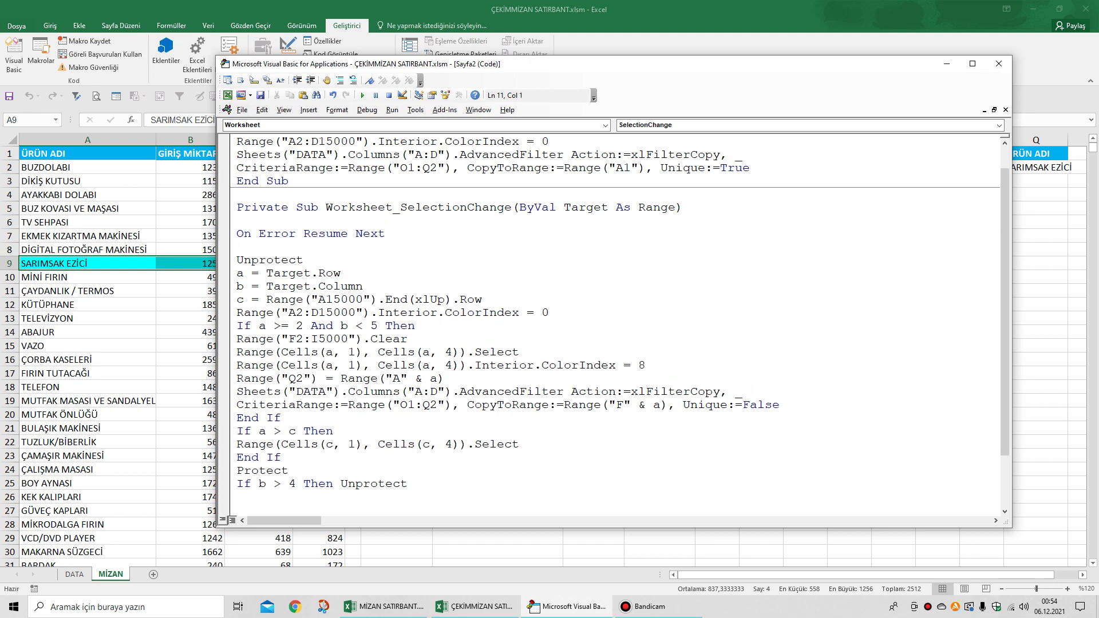
text(applica)
key(ctrl+space)
text(ti)
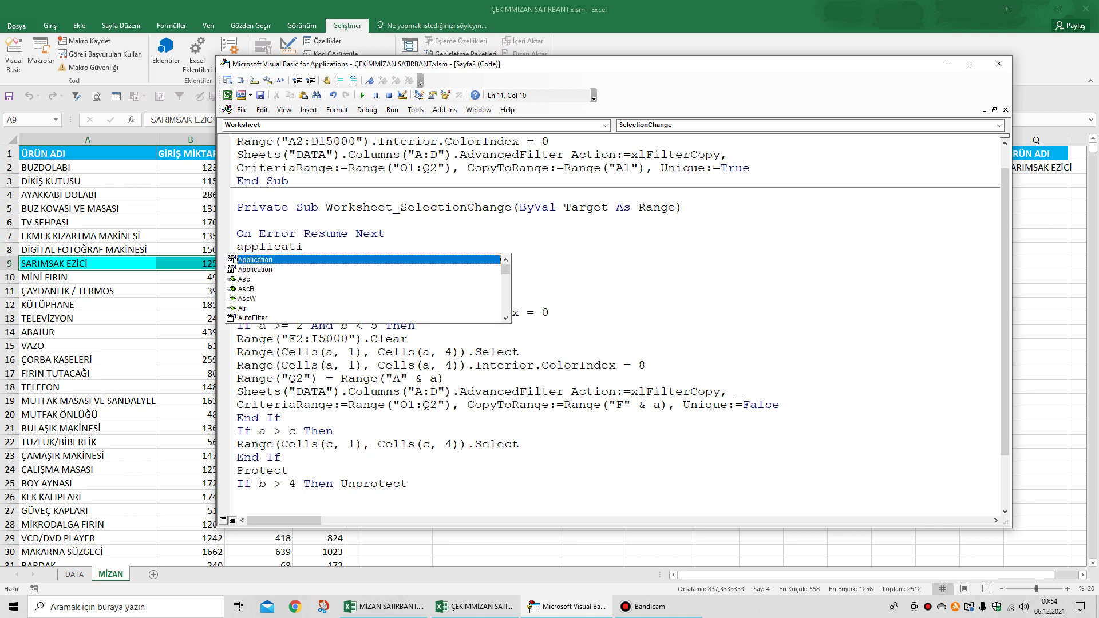
text(on.s)
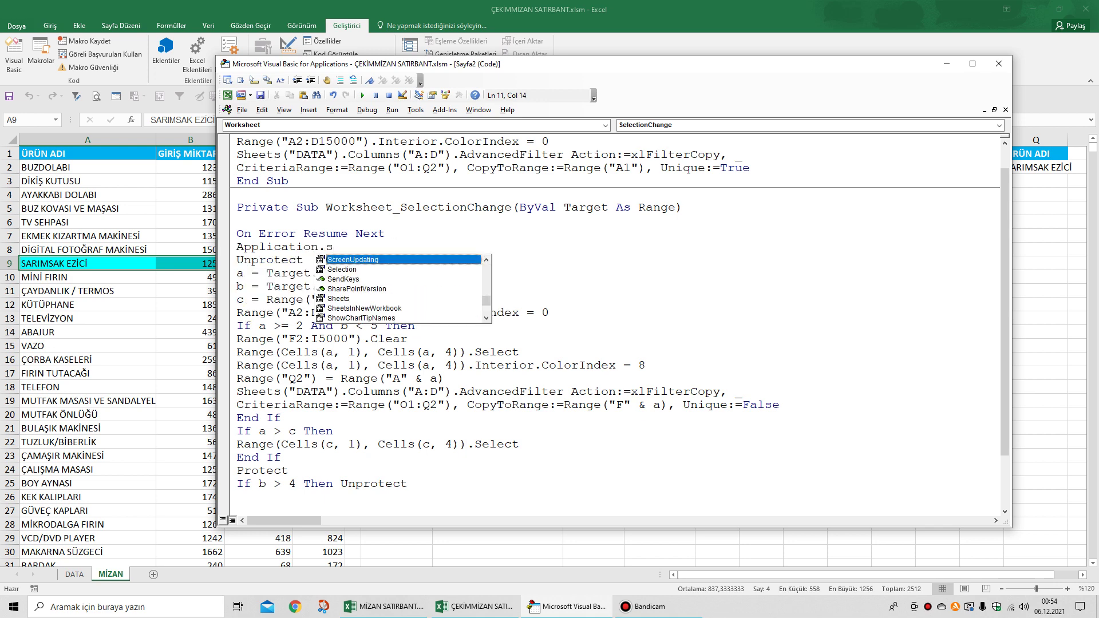
text(c)
key(Tab)
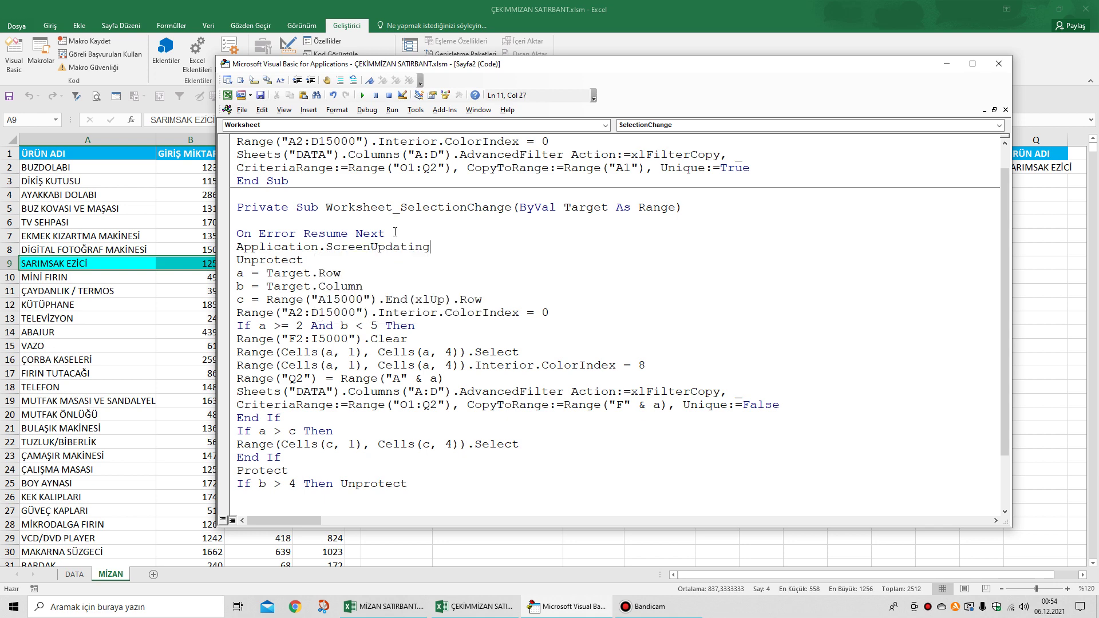
text(=fal)
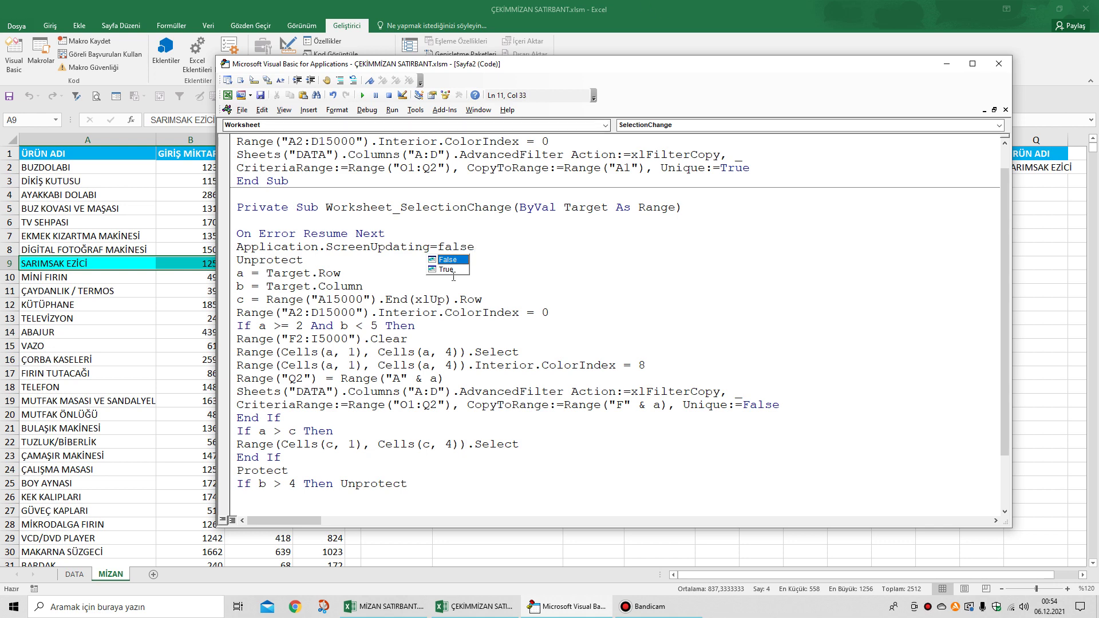
text(se)
key(Escape)
key(Down)
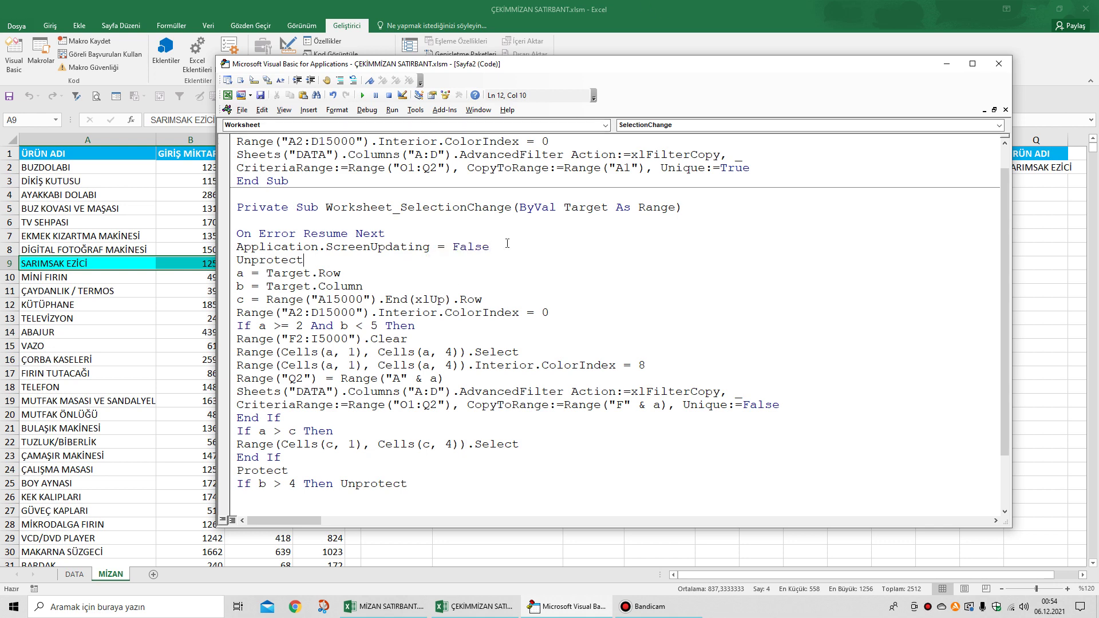
- Add Application.ScreenUpdating = True after If b > 4 Then Unprotect, remove the surplus blank lines before End Sub, and close the code editor
drag(501, 251, 236, 247)
key(ctrl+c)
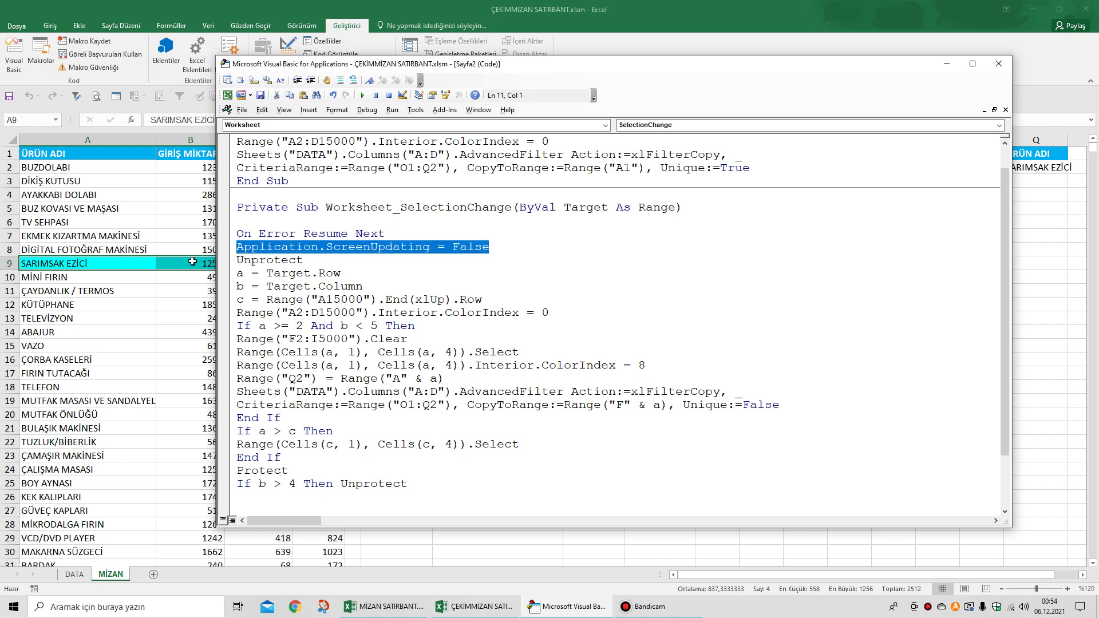
scroll(229, 440, down, 2)
click(247, 428)
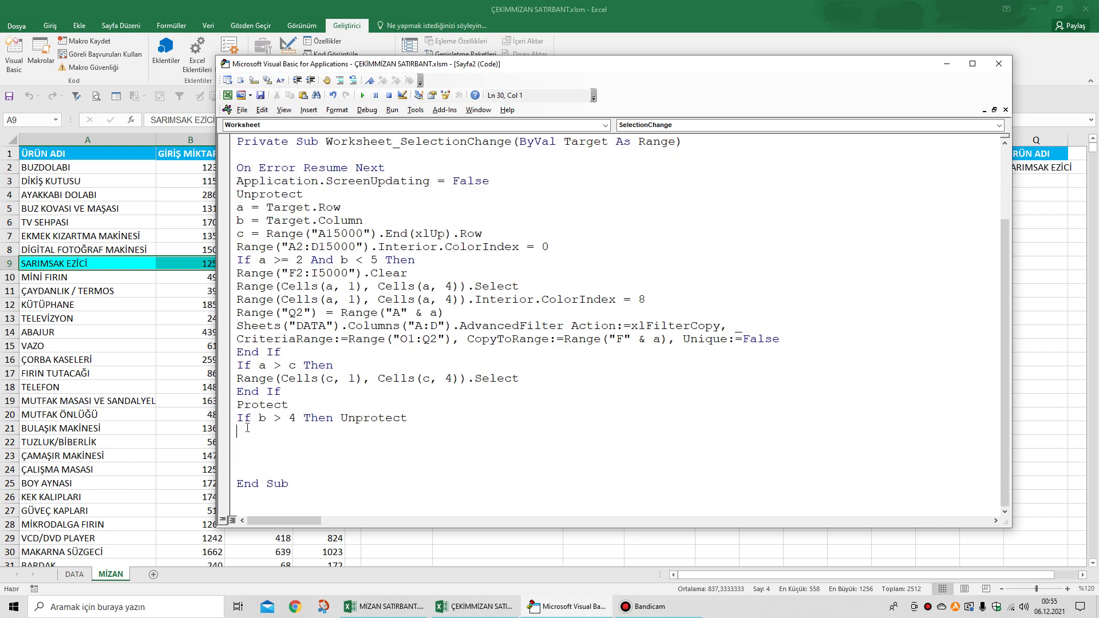
key(ctrl+v)
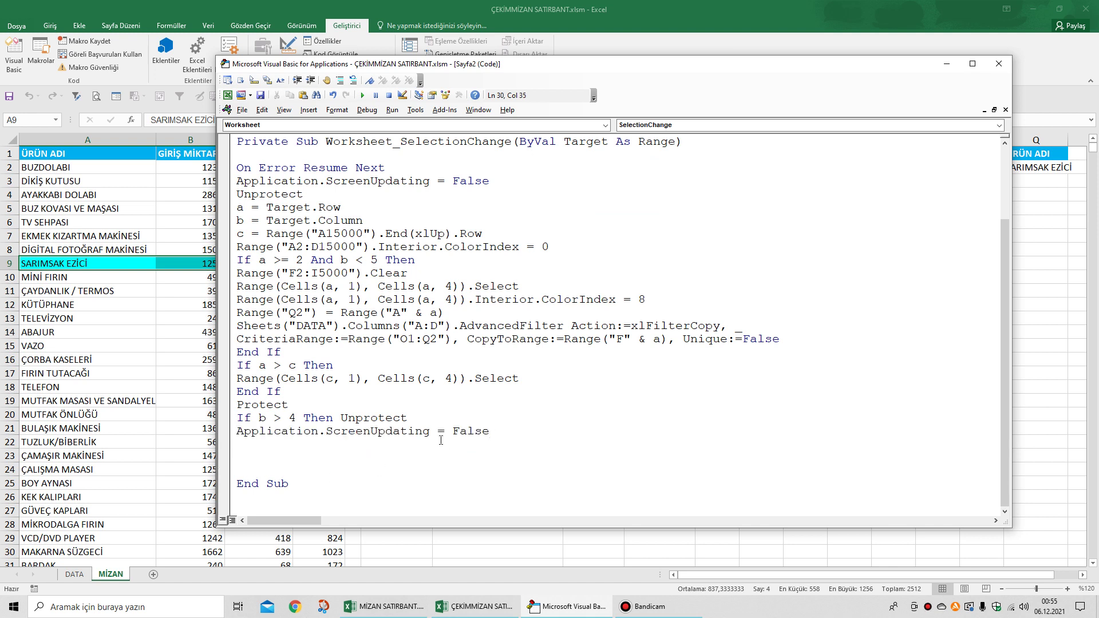
drag(437, 430, 527, 426)
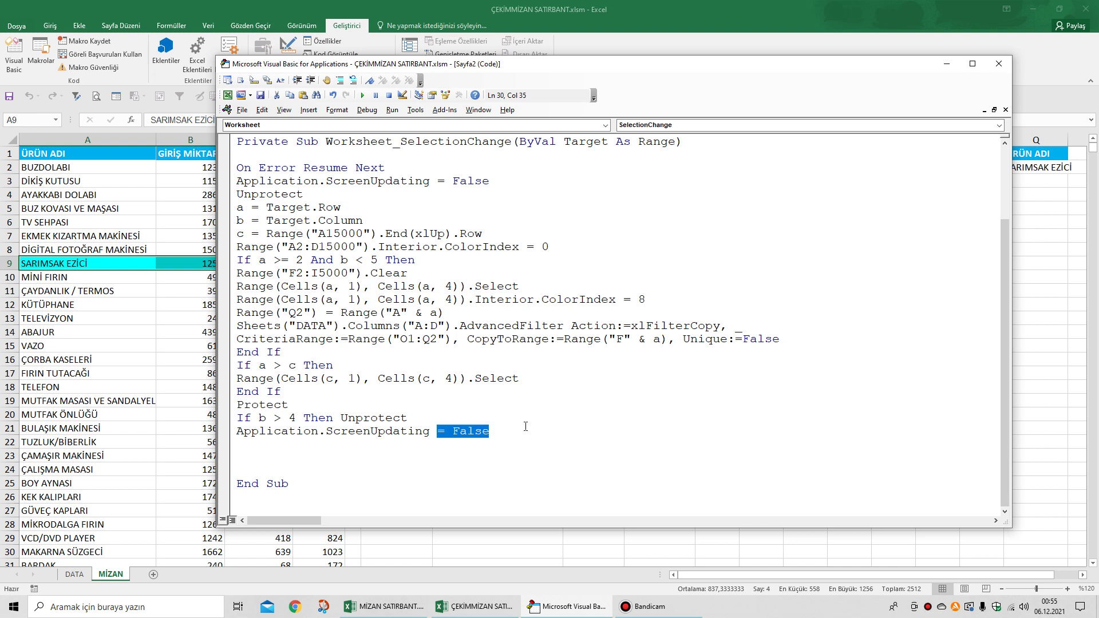
text(=tru)
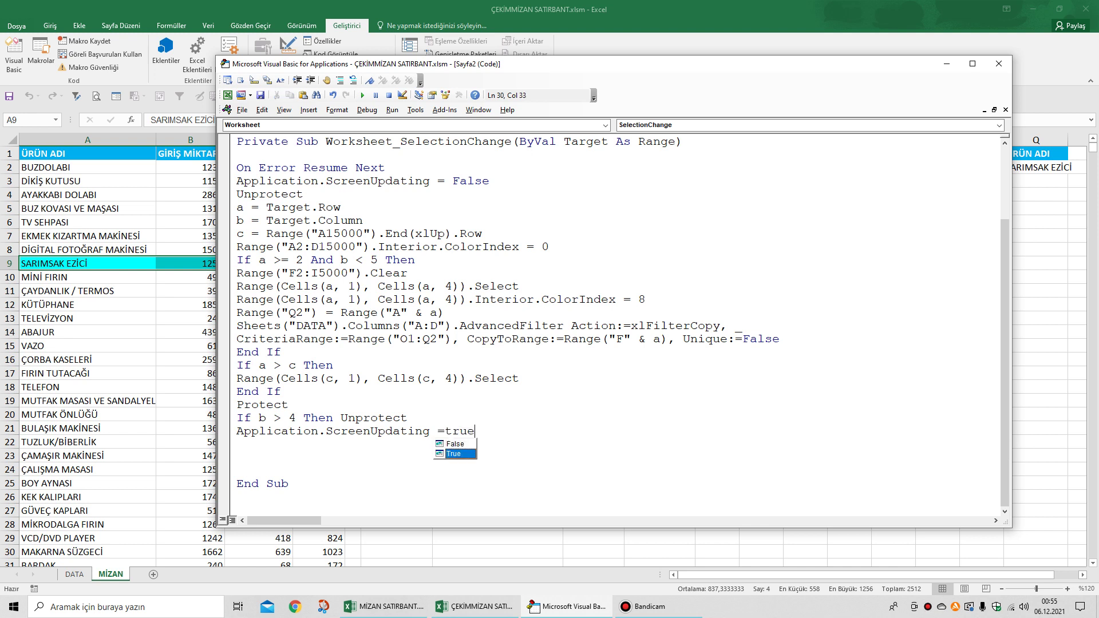
click(431, 456)
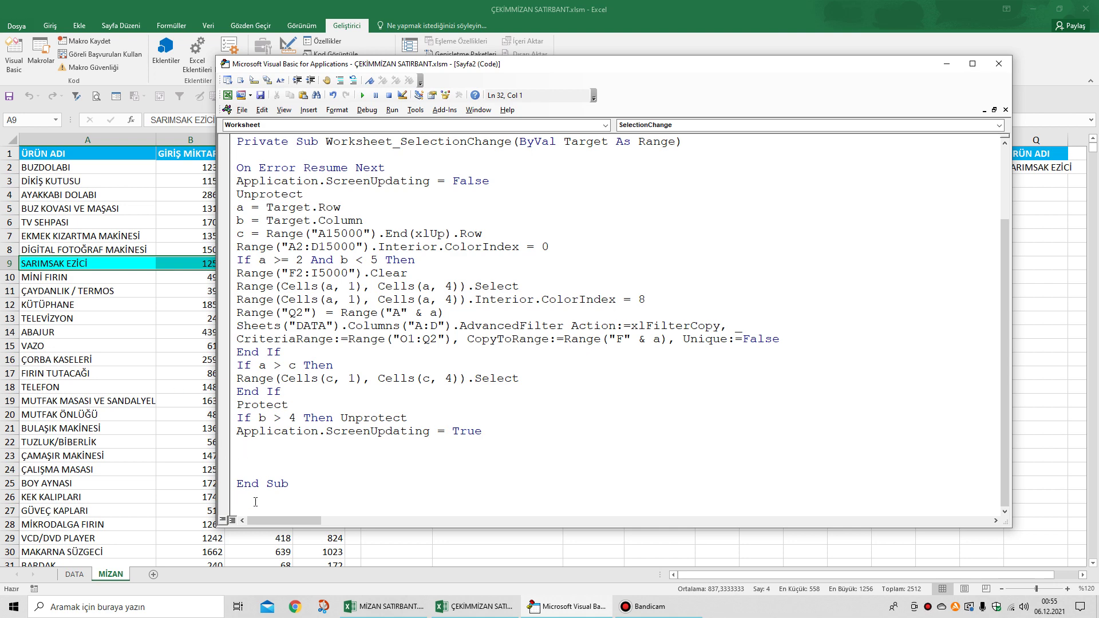
key(Delete)
key(Delete)
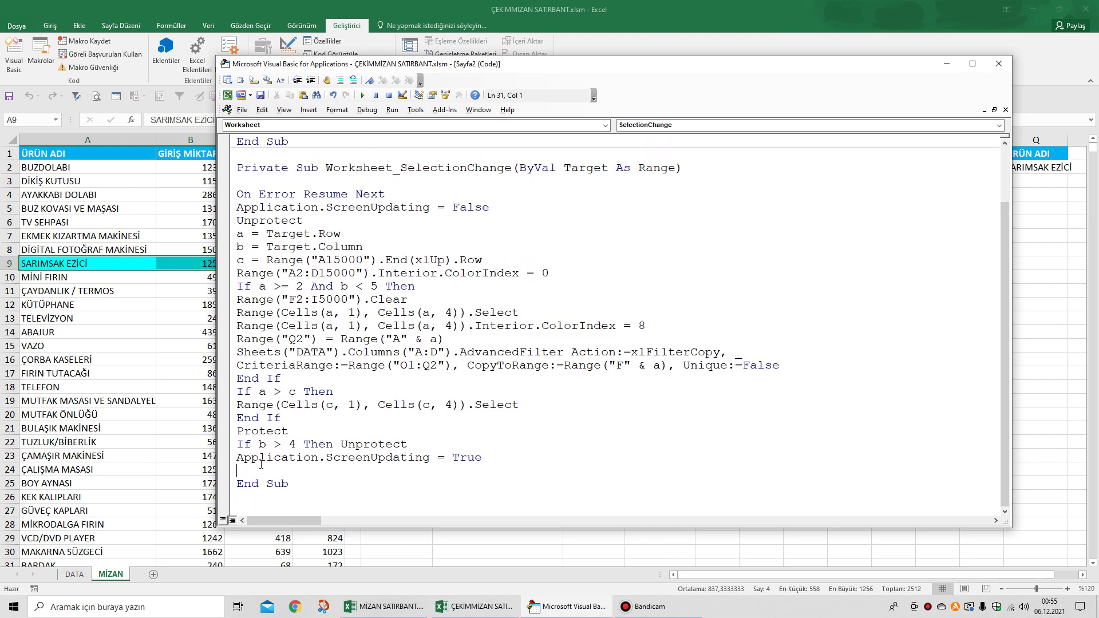
click(998, 64)
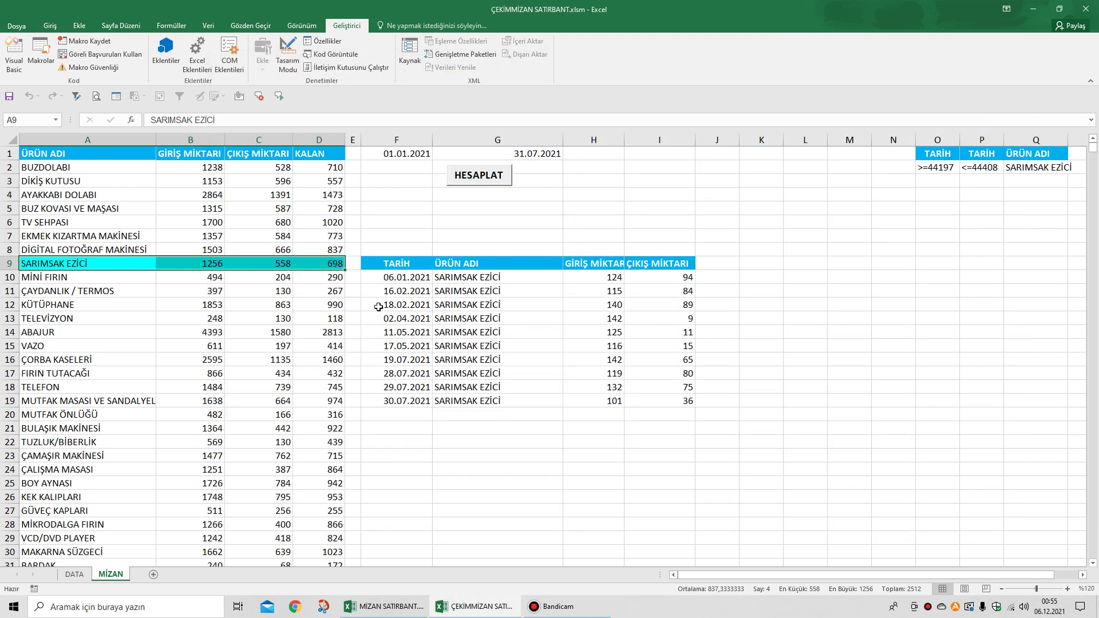
- Test the row listing by selecting the BUZ KOVASI VE MAŞASI, KÜTÜPHANE and FIRIN TUTACAĞI products
click(102, 210)
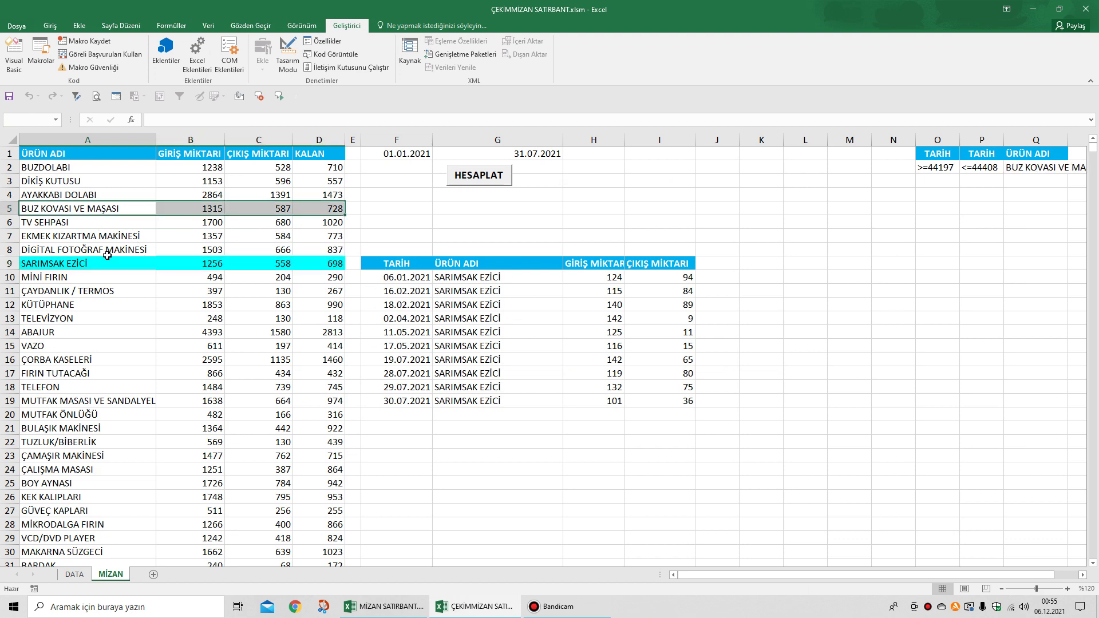
click(93, 304)
click(97, 373)
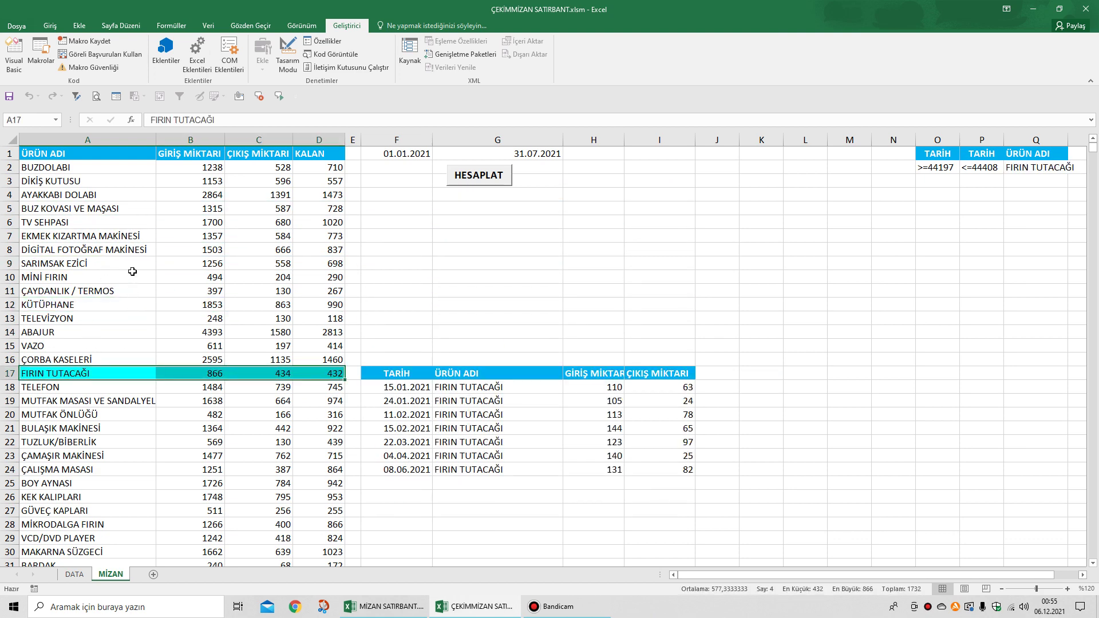
- Test the listing row by row, moving down to BULAŞIK MAKİNESİ, back up to KÜTÜPHANE and down to ÇORBA KASELERİ
key(Down)
key(Down)
key(Down)
key(Down)
key(Down)
key(Down)
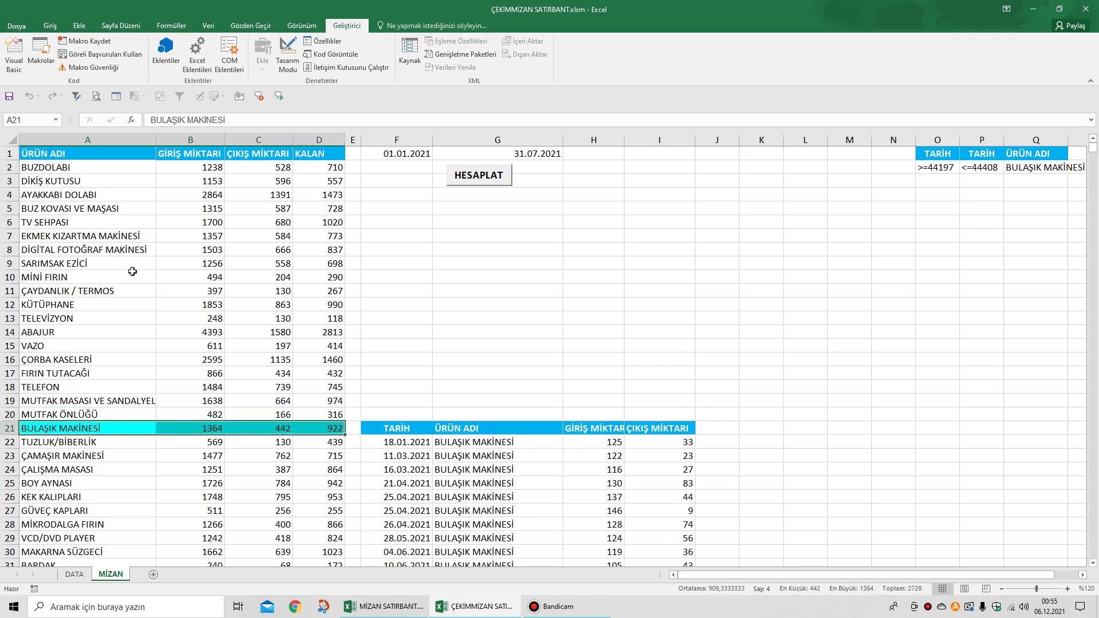
key(Up)
key(Up)
key(Up)
key(Up)
key(Up)
key(Up)
key(Up)
key(Up)
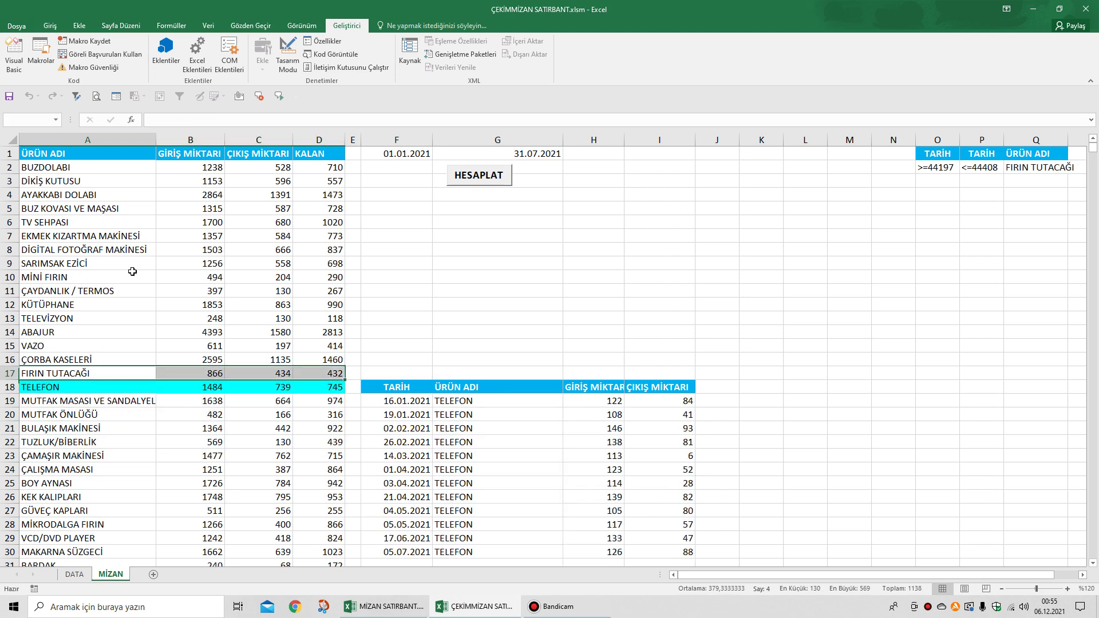
key(Up)
key(Up)
key(Up)
key(Up)
key(Down)
key(Down)
key(Down)
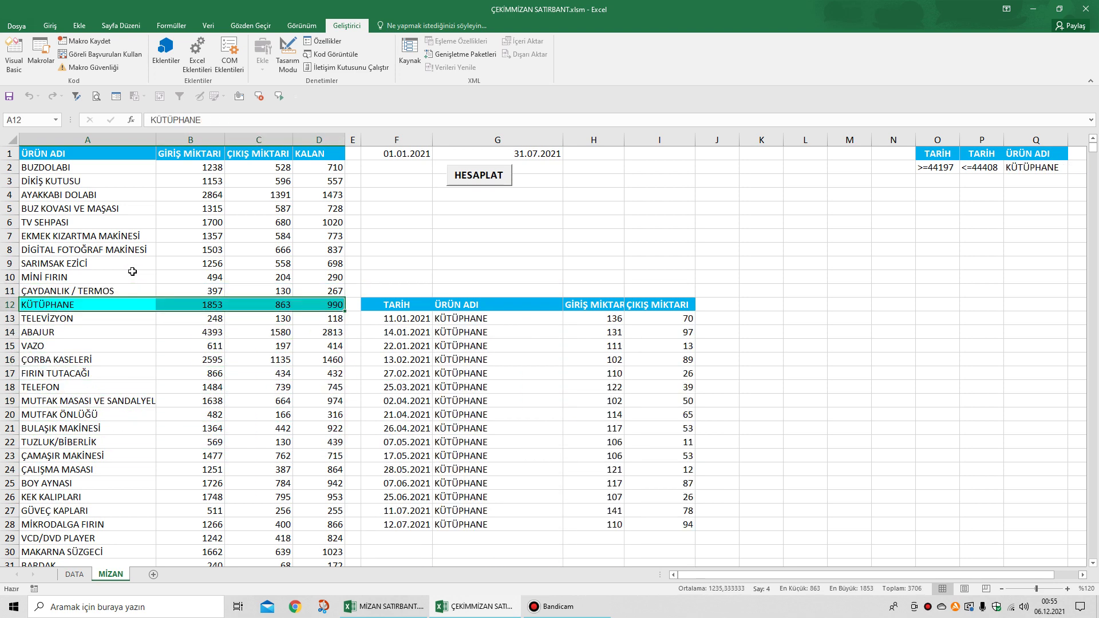
key(Down)
key(Down)
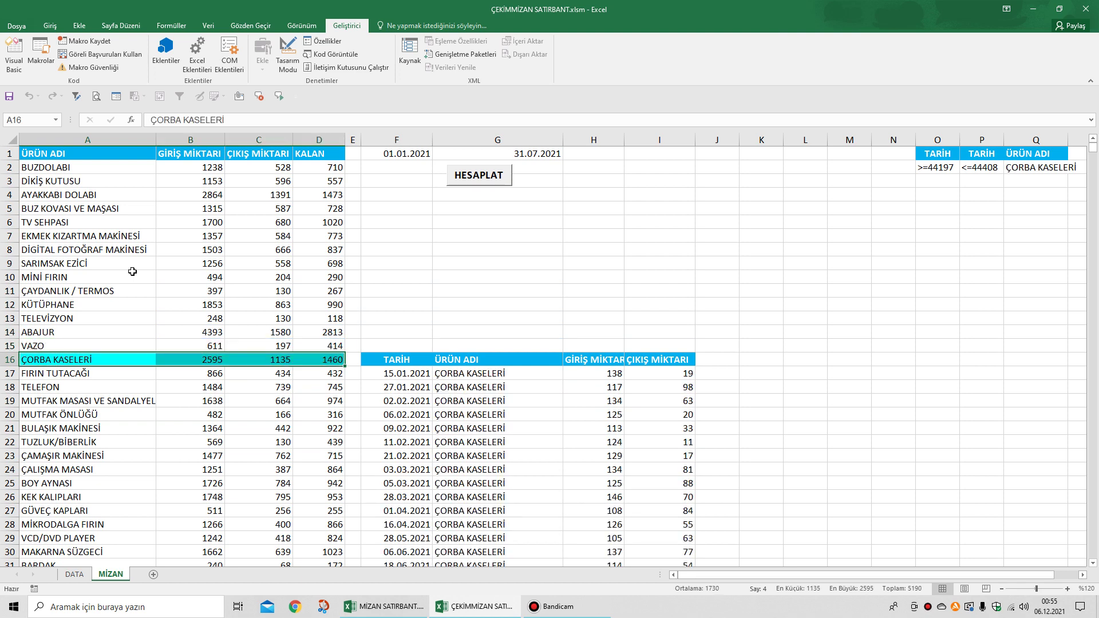
- Test the listing at the end of the product list, from KOLTUK TAKIMI down to VAZO VE SAKSI and back up to BARDAK
scroll(132, 271, down, 5)
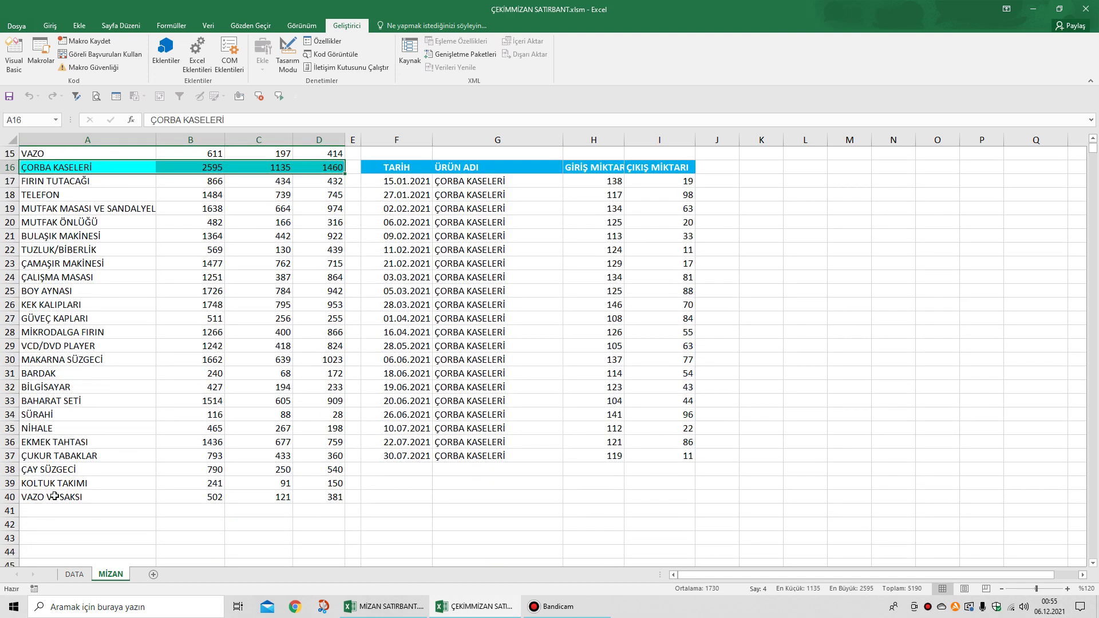
click(60, 483)
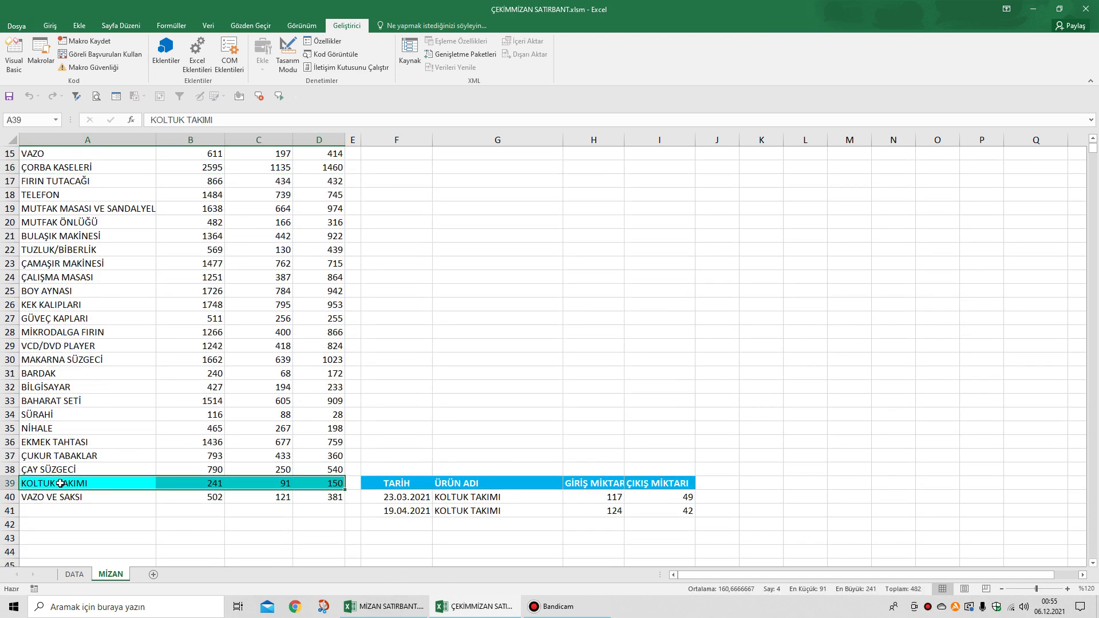
key(Down)
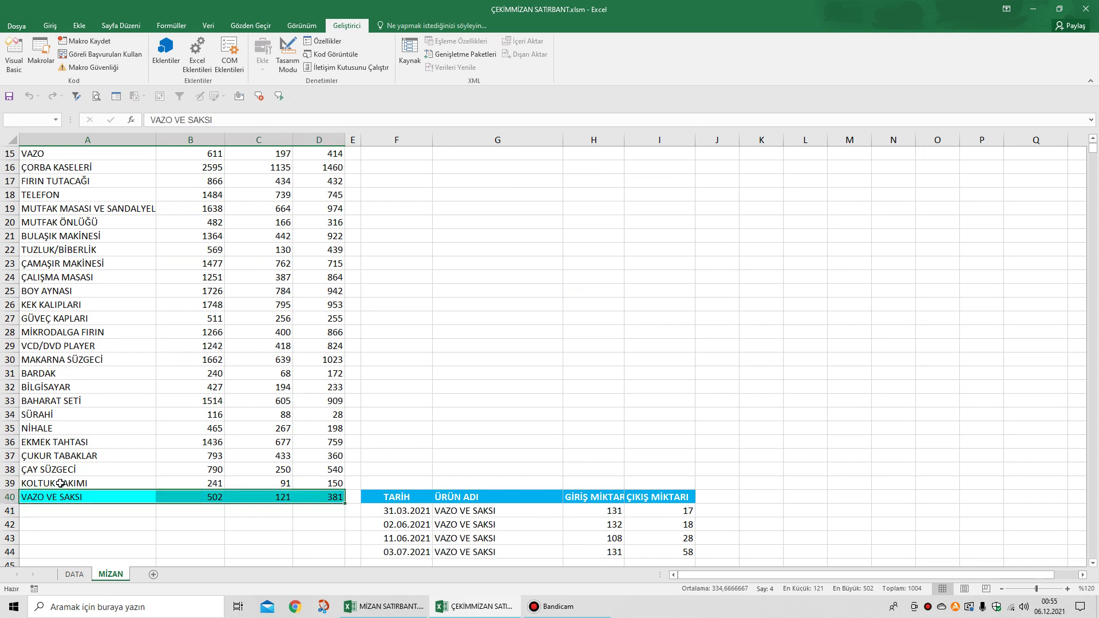
key(Up)
key(Up)
key(Up)
key(Up)
key(Up)
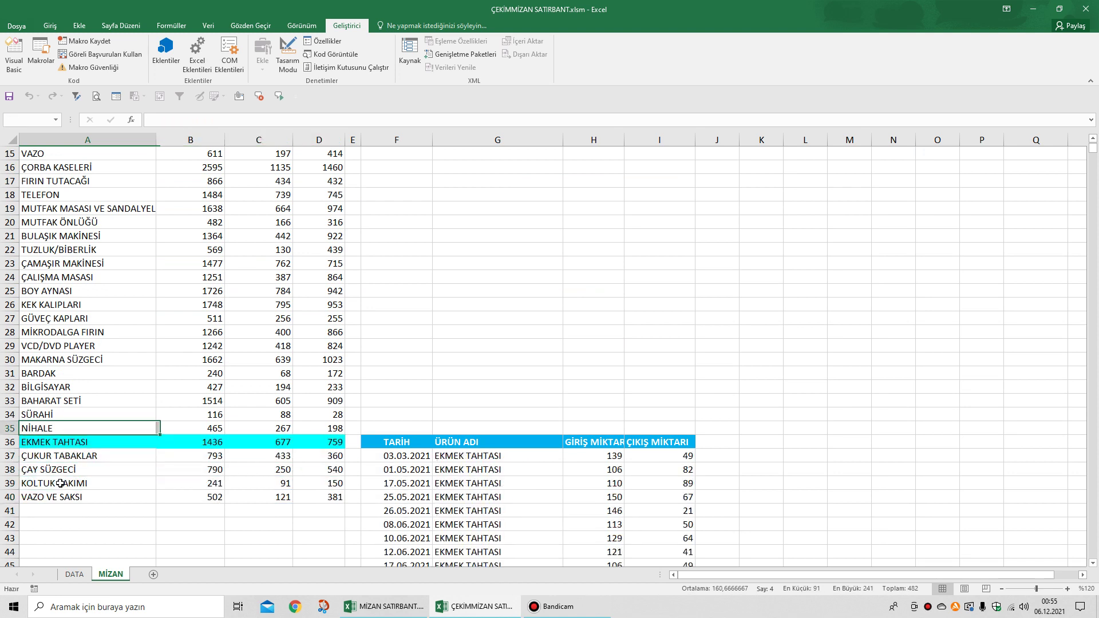
key(Up)
key(Up)
key(Up)
key(Up)
- Set the end date in cell G1 to 31.12.2021 and run the HESAPLAT calculation
scroll(49, 433, up, 2)
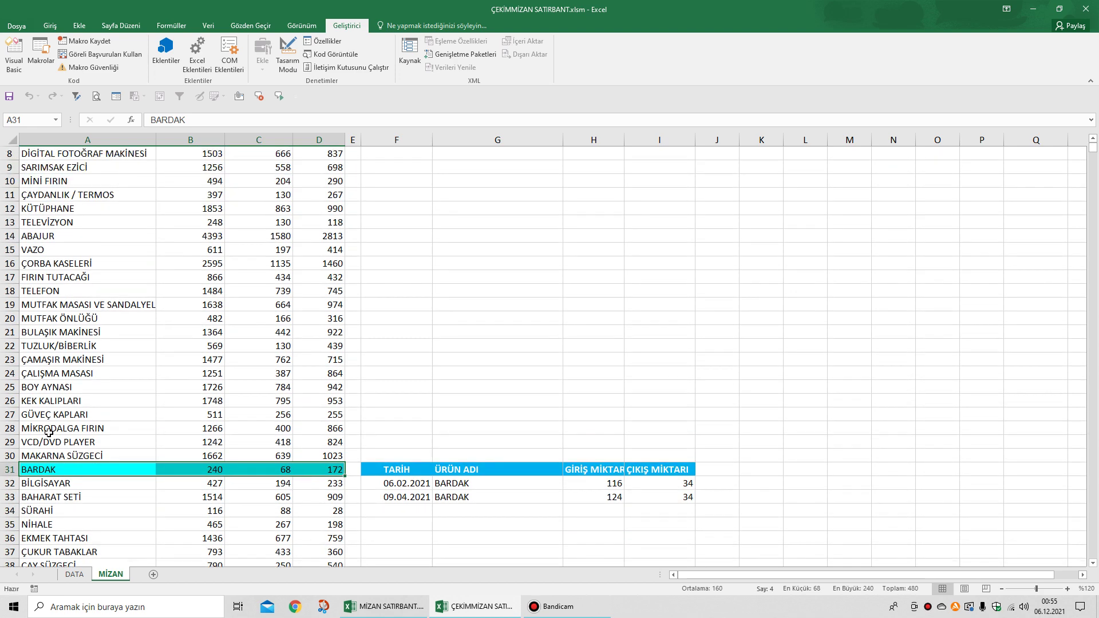
scroll(49, 433, up, 3)
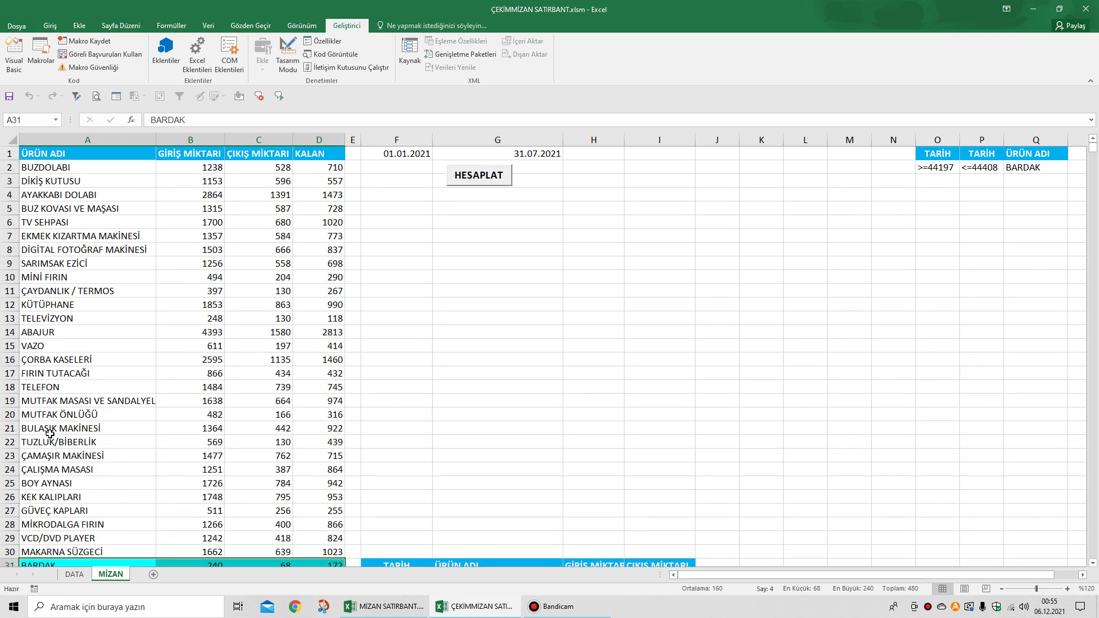
click(538, 154)
text(31)
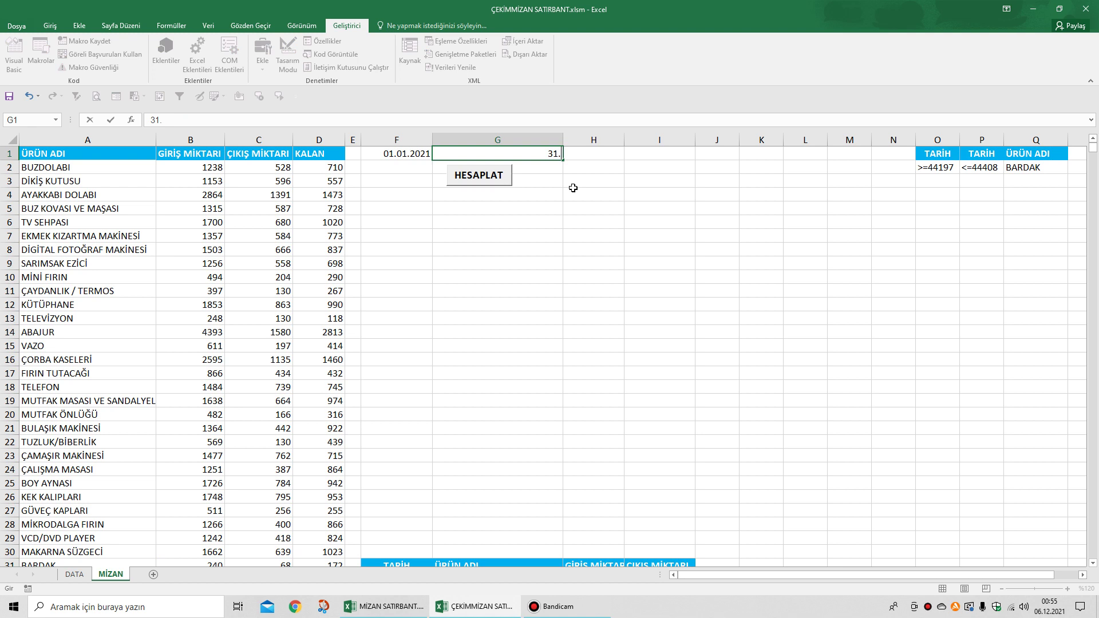
text(.12.2021)
click(546, 246)
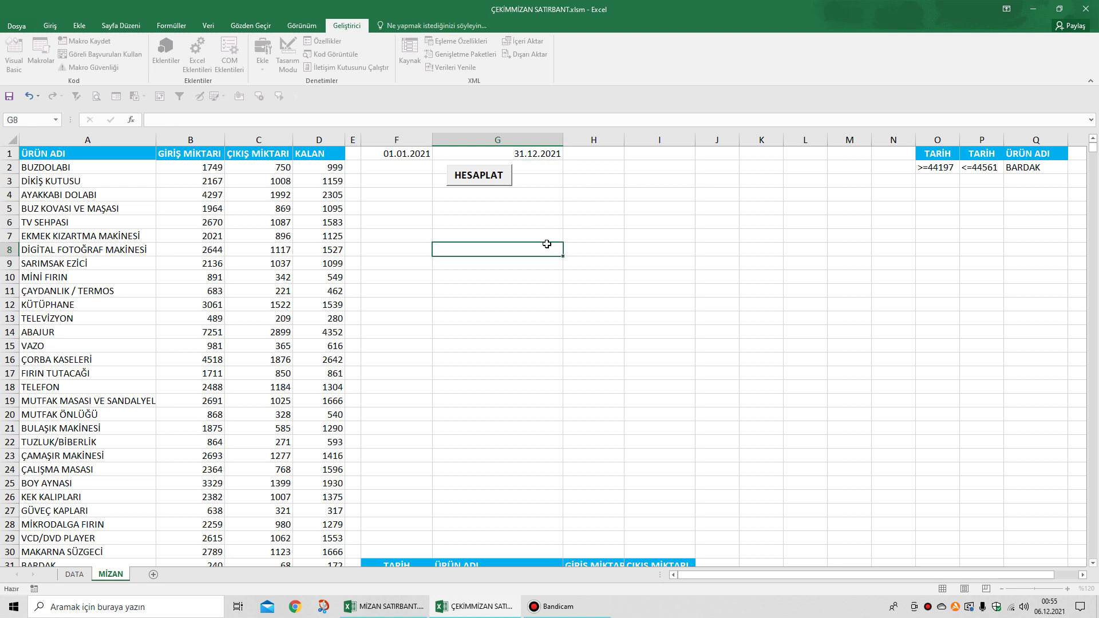
click(496, 182)
click(489, 178)
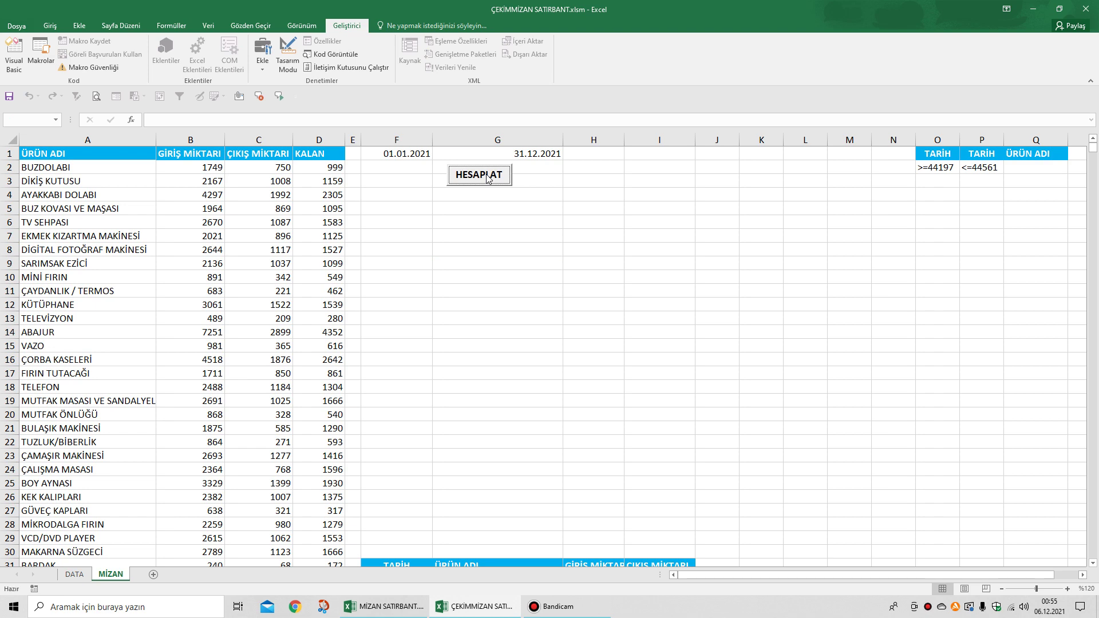
- Review the recalculated product rows and select ABAJUR to list its records for the new date range
scroll(193, 268, down, 3)
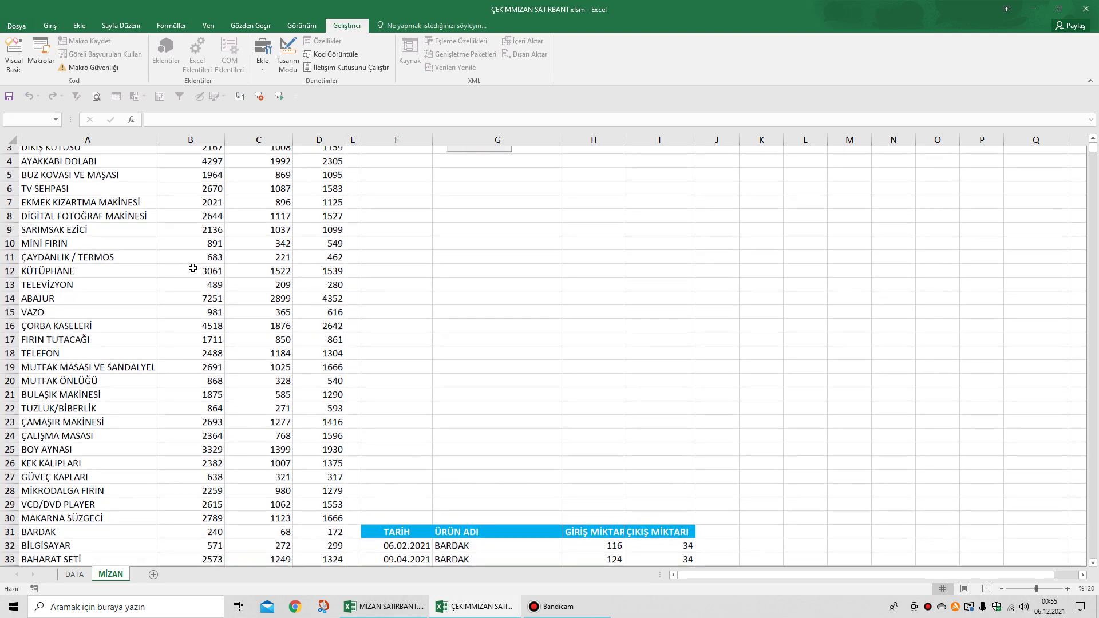
scroll(193, 268, up, 2)
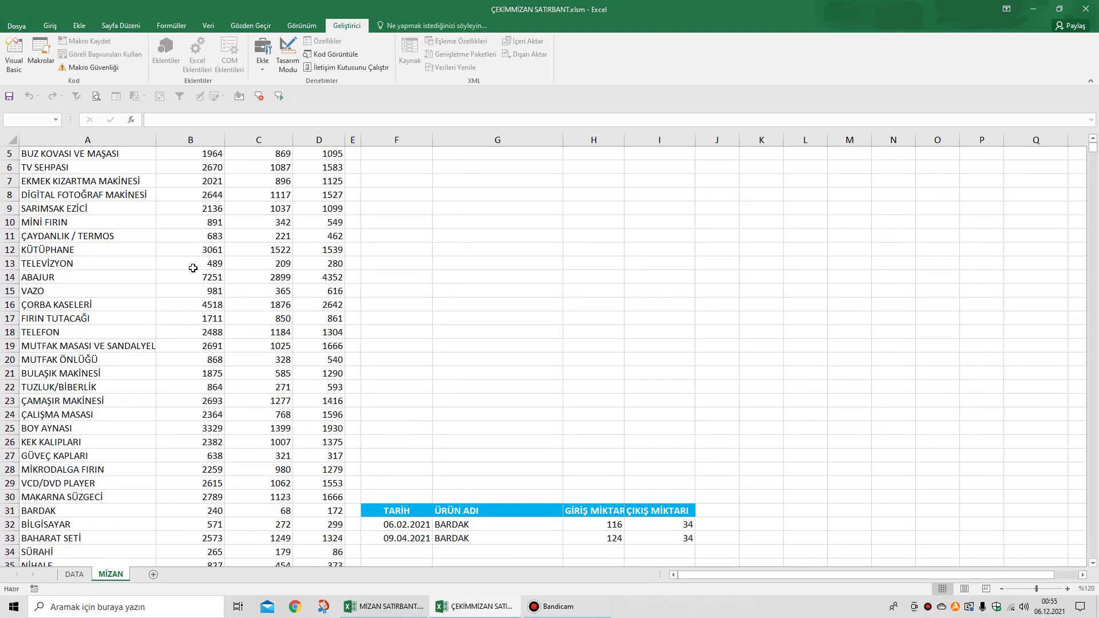
scroll(192, 265, down, 1)
scroll(192, 266, up, 1)
click(59, 268)
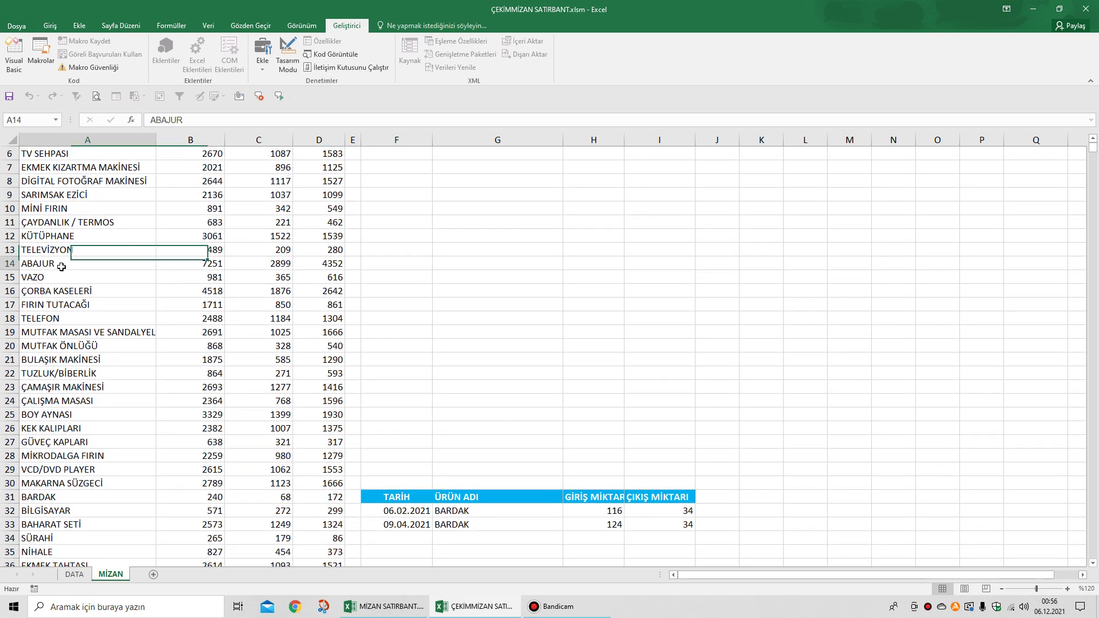
scroll(79, 266, up, 2)
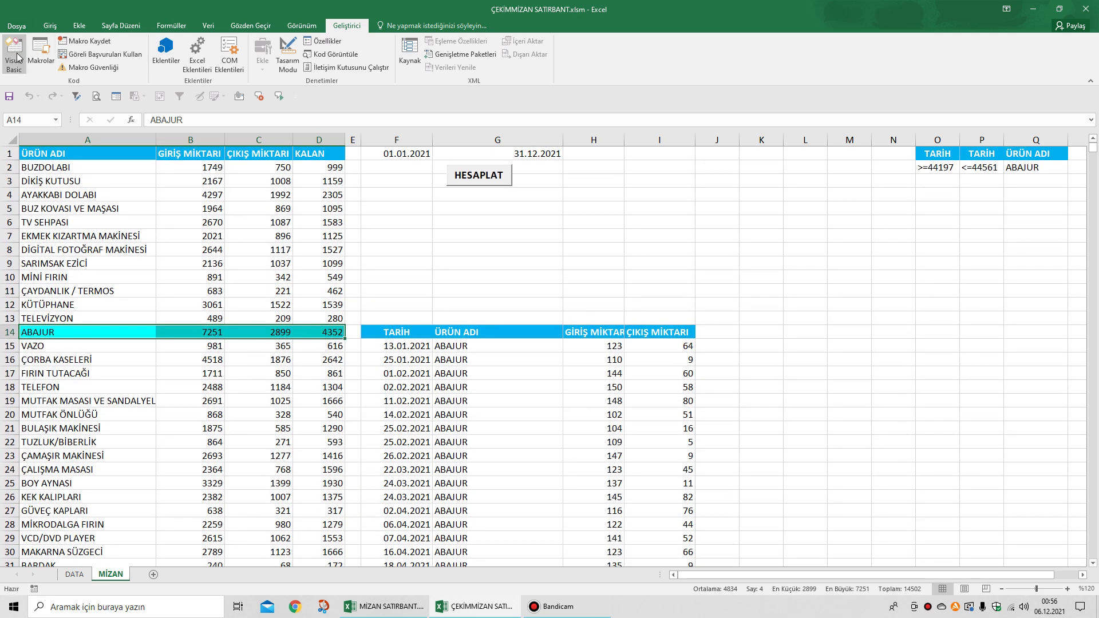
- List the records of TV SEHPASI, open the sheet's VBA code beside the table, and run HESAPLAT through to debugging
click(135, 220)
click(14, 54)
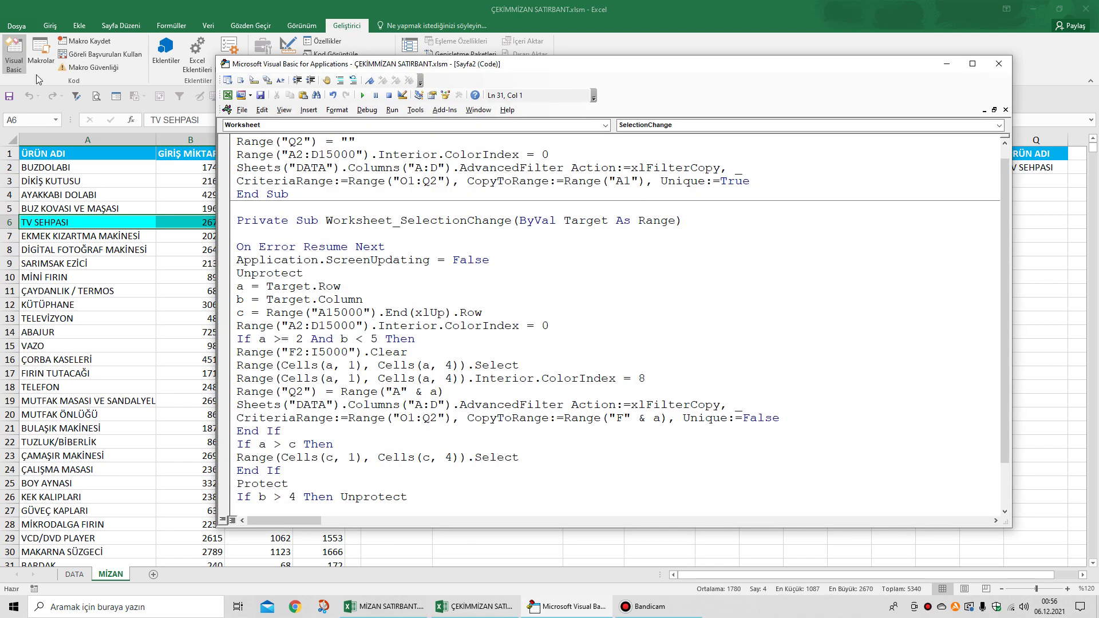
scroll(332, 223, up, 1)
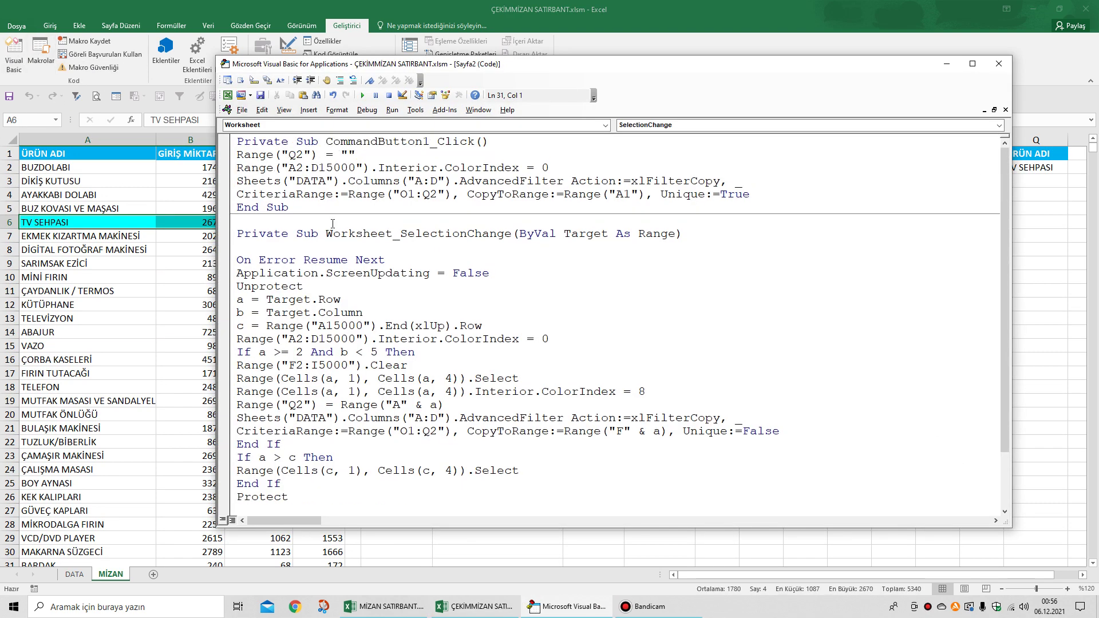
drag(573, 64, 903, 68)
click(478, 176)
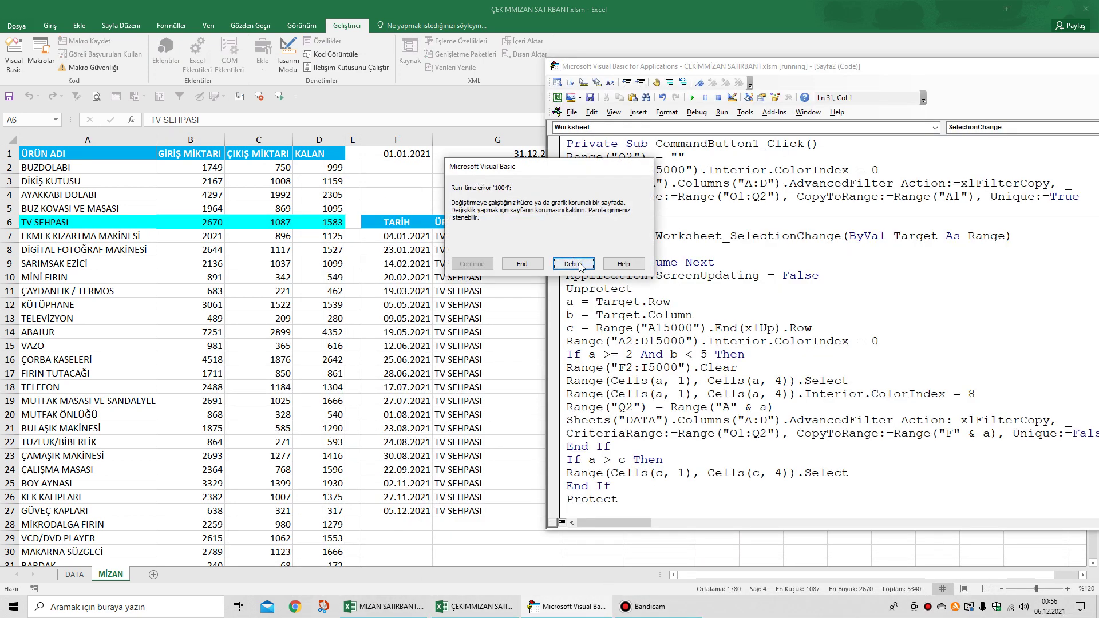
click(883, 68)
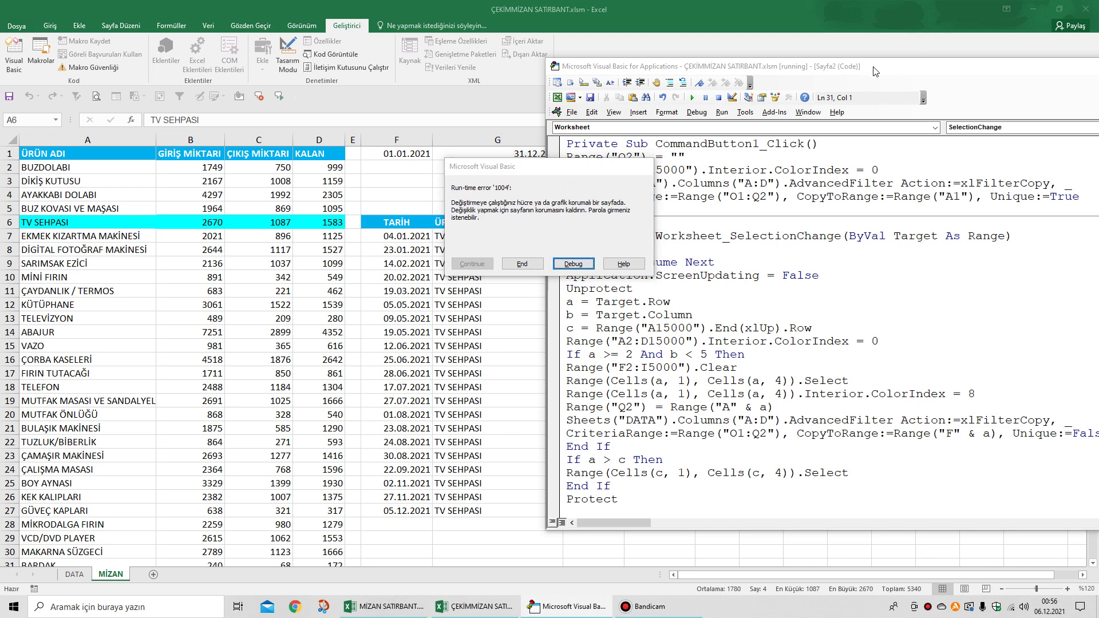
click(573, 263)
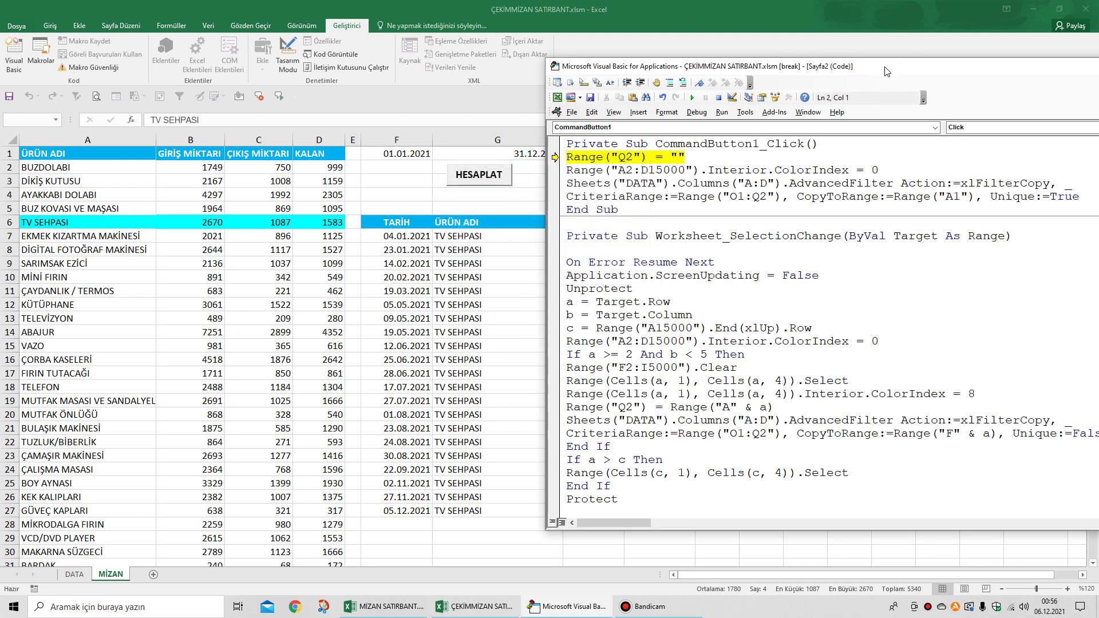
- Add an Unprotect line at the start of the CommandButton1_Click procedure
drag(886, 71, 871, 91)
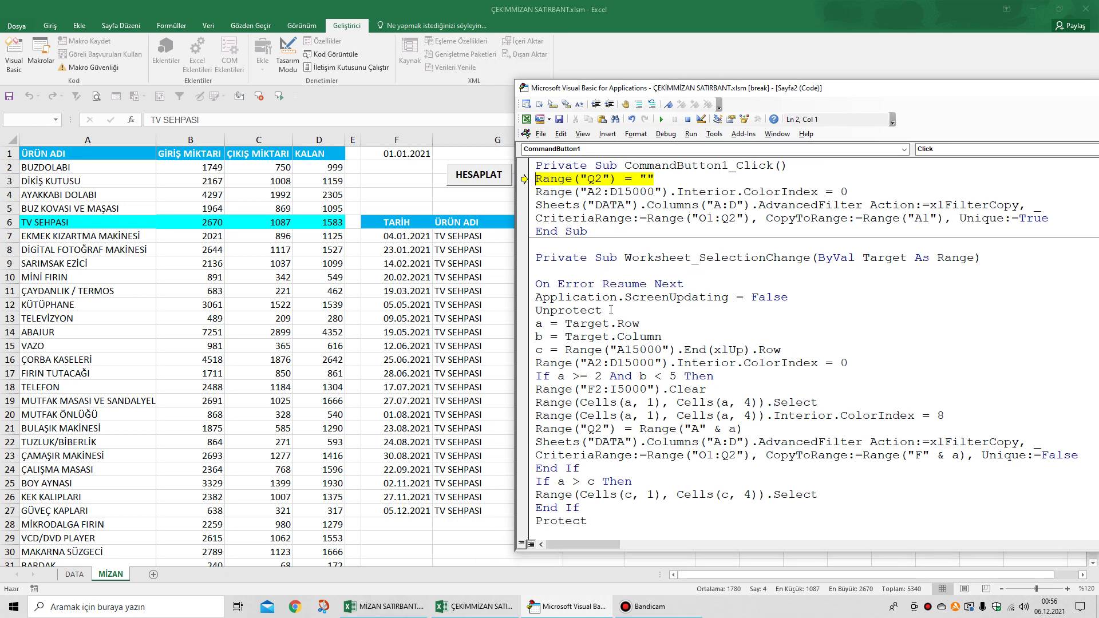
drag(611, 310, 532, 307)
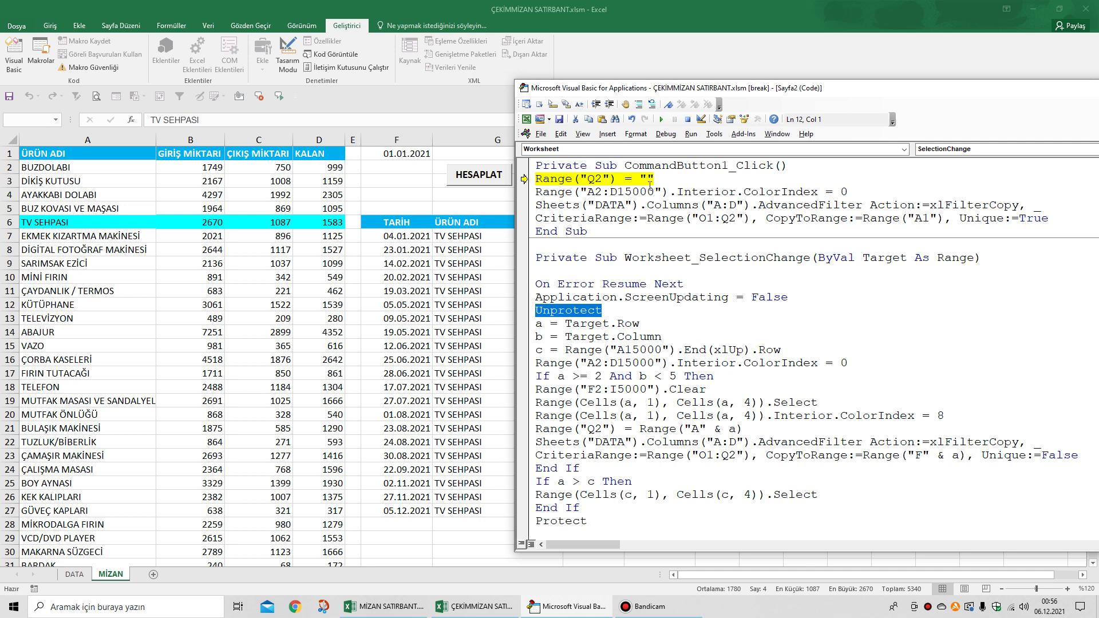
click(787, 167)
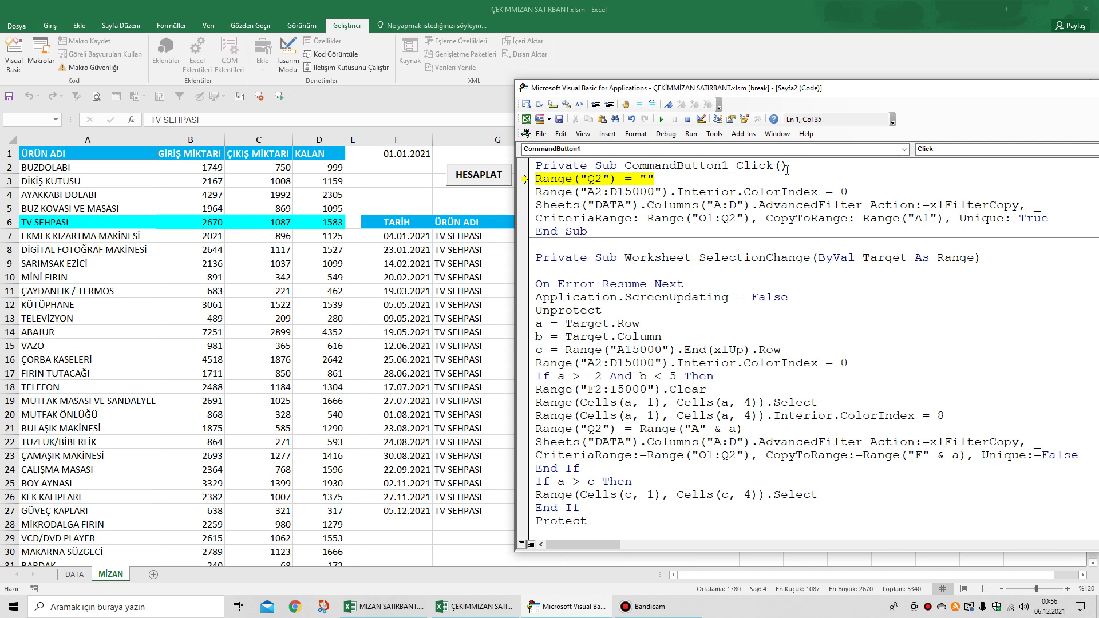
key(Return)
text(Unprotect)
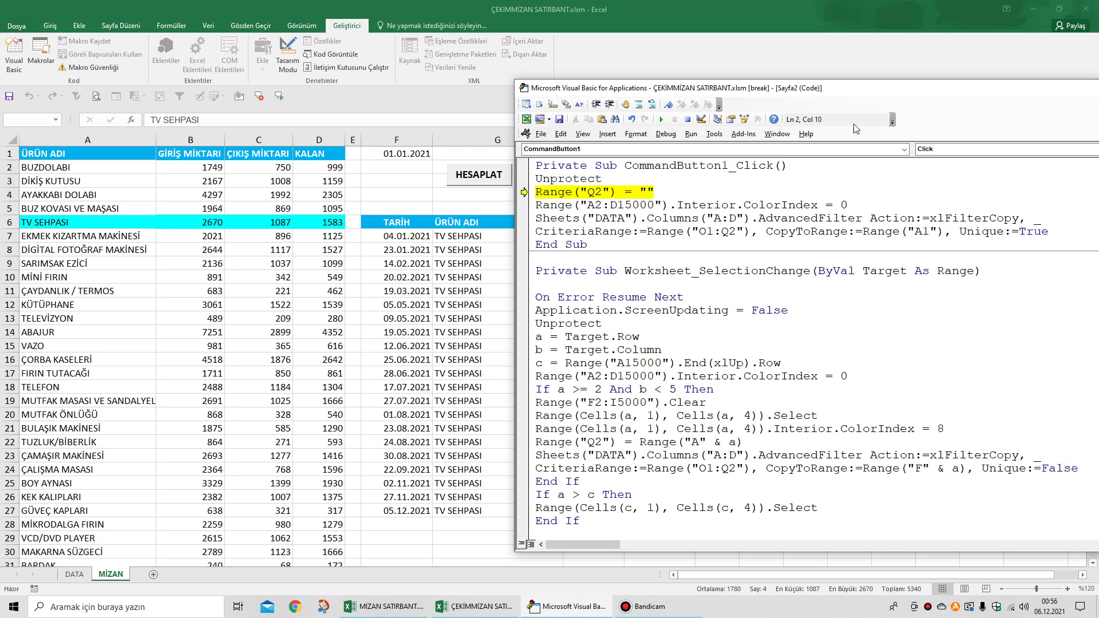
- Copy the Protect statement from Worksheet_SelectionChange into CommandButton1_Click, just before End Sub
scroll(600, 503, down, 2)
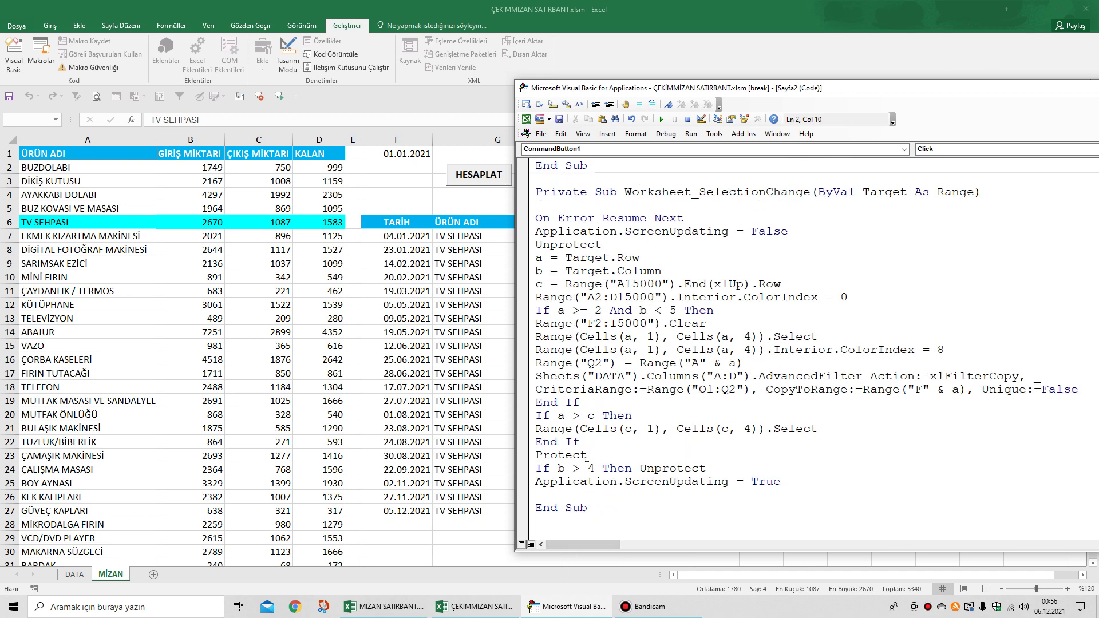
drag(587, 456, 539, 456)
key(ctrl+c)
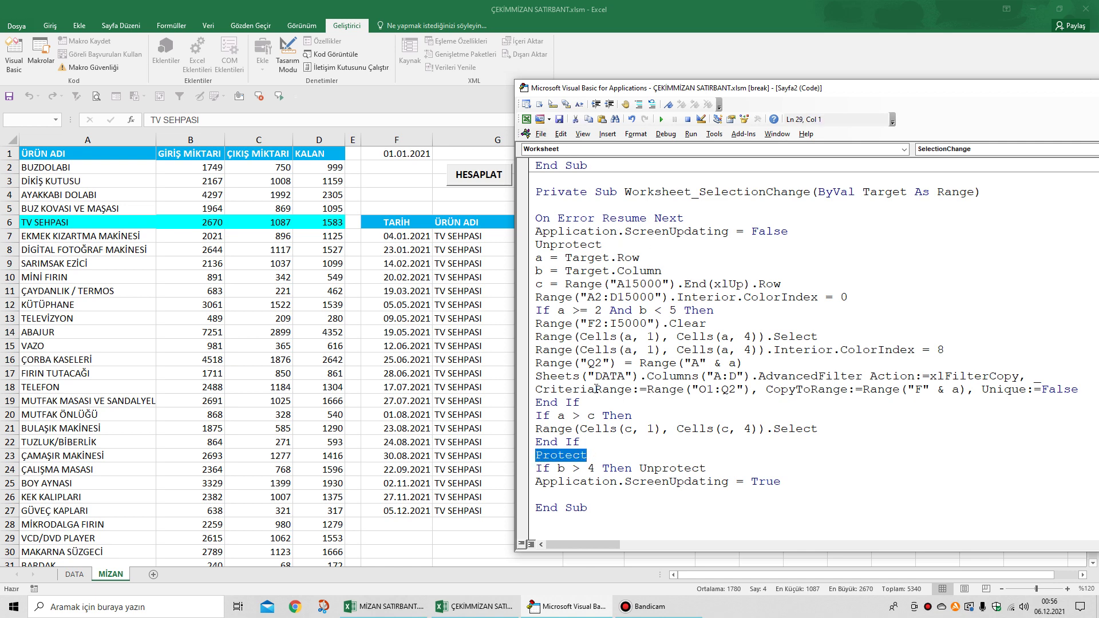
scroll(574, 254, up, 2)
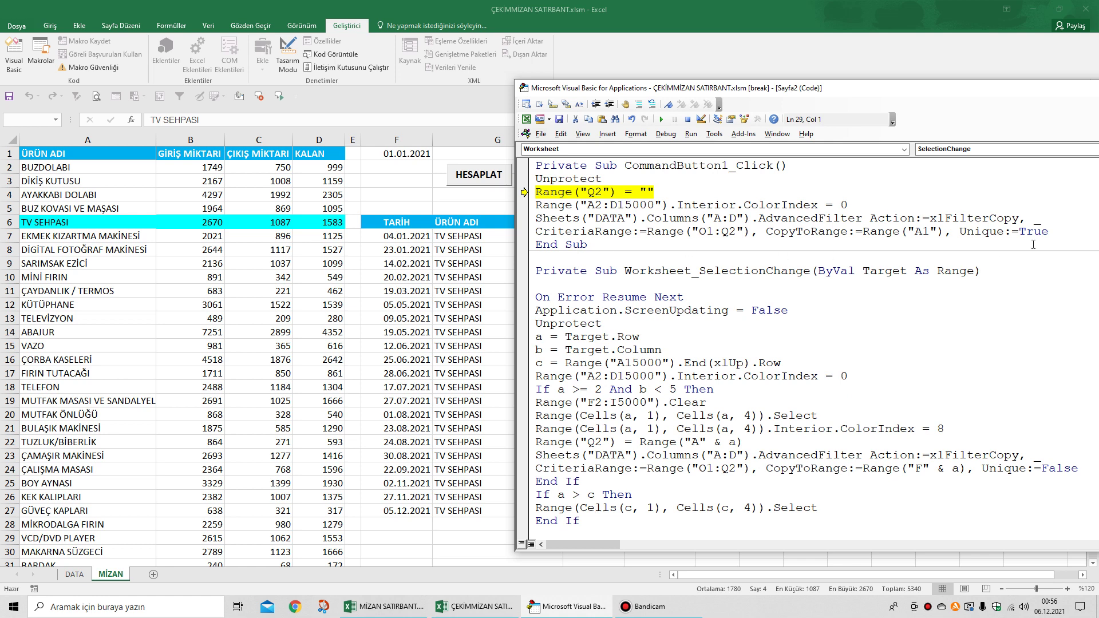
click(1052, 232)
key(Return)
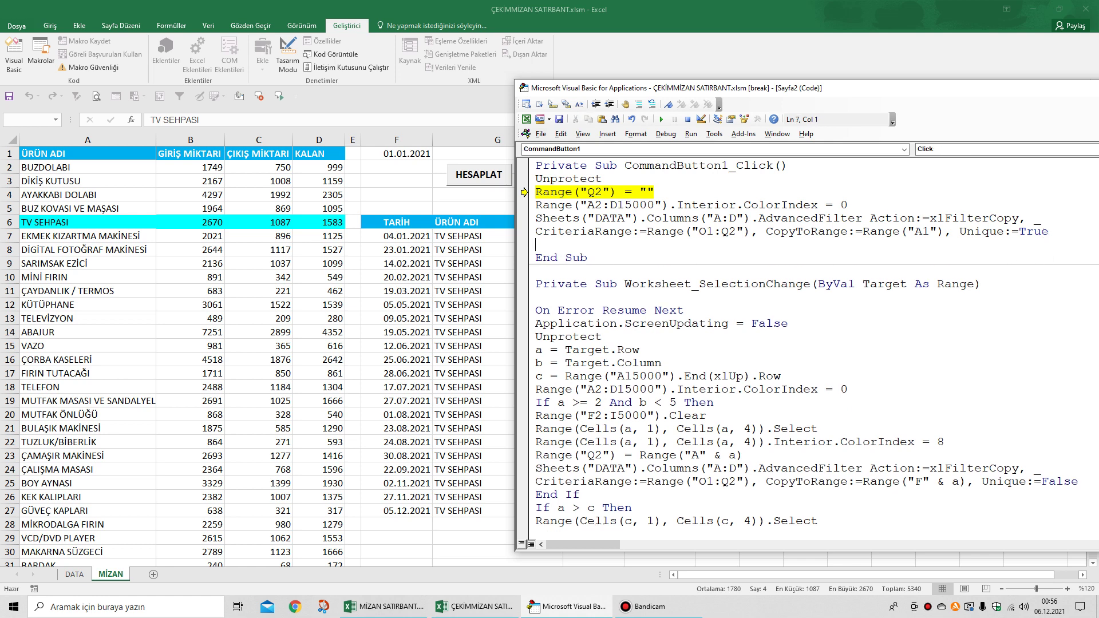
key(ctrl+v)
- Close the code editor, stopping the debugger, and run the HESAPLAT calculation again
drag(853, 95, 529, 105)
click(1002, 95)
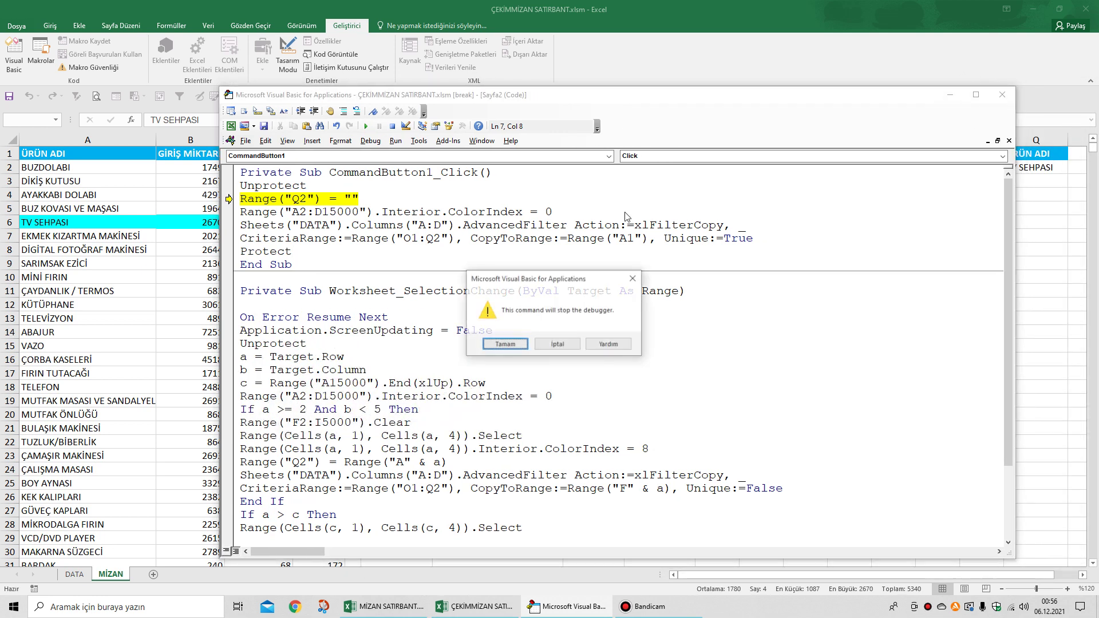
click(507, 345)
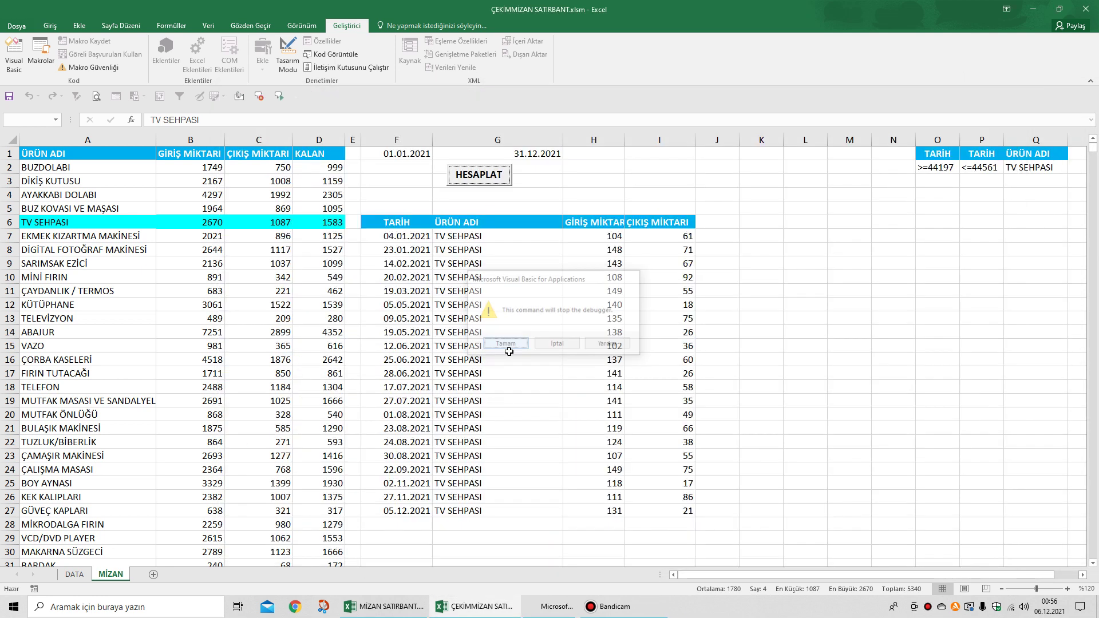
click(797, 287)
click(490, 182)
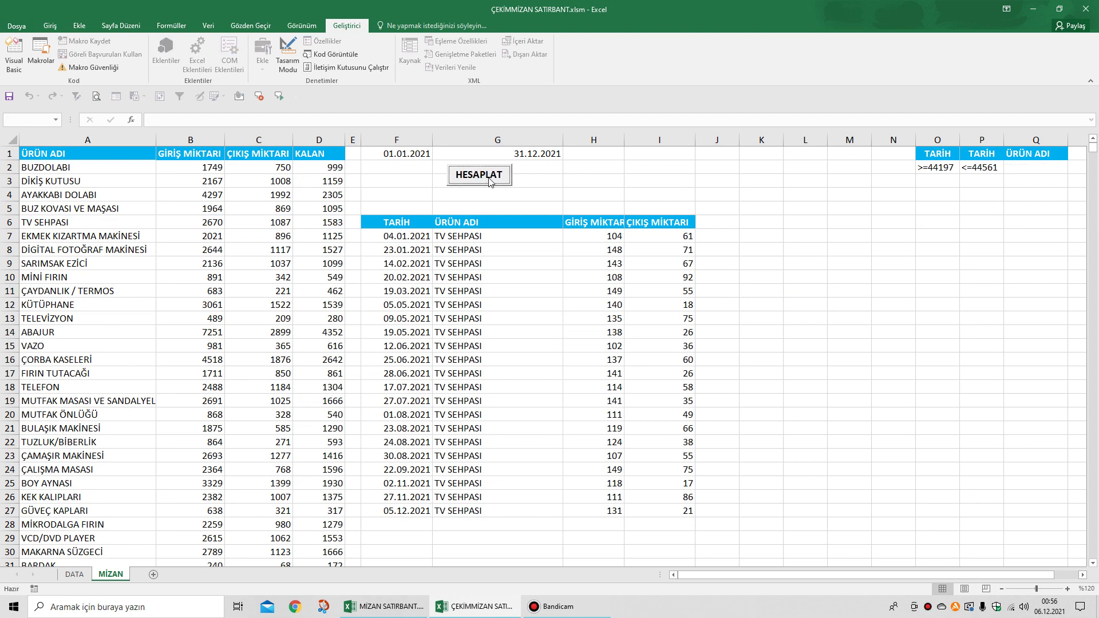
- Test the listing on AYAKKABI DOLABI, SARIMSAK EZİCİ, TELEVİZYON, FIRIN TUTACAĞI and MİNİ FIRIN
click(106, 195)
click(97, 267)
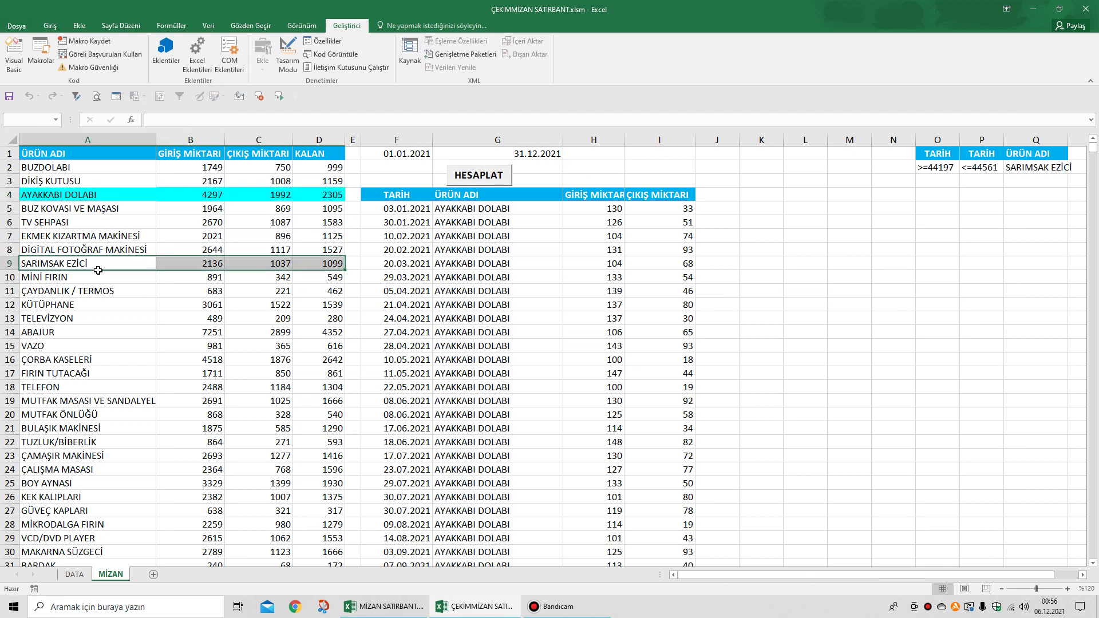
click(110, 319)
click(117, 375)
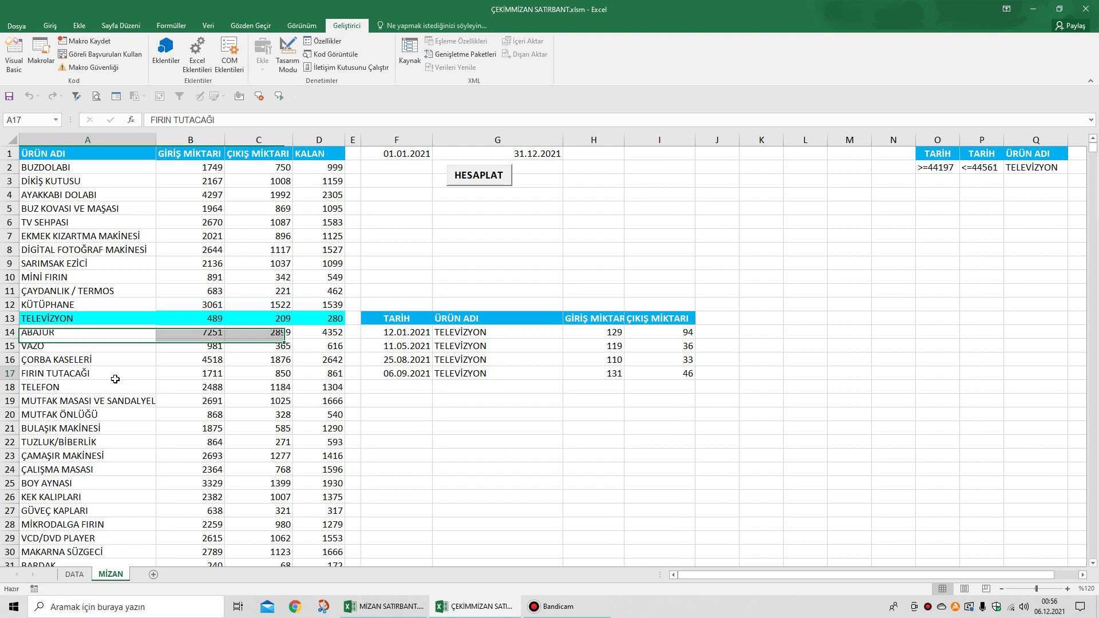
click(128, 282)
- Hide columns N to Q, which hold the filter criteria, on the MİZAN sheet
drag(939, 140, 996, 140)
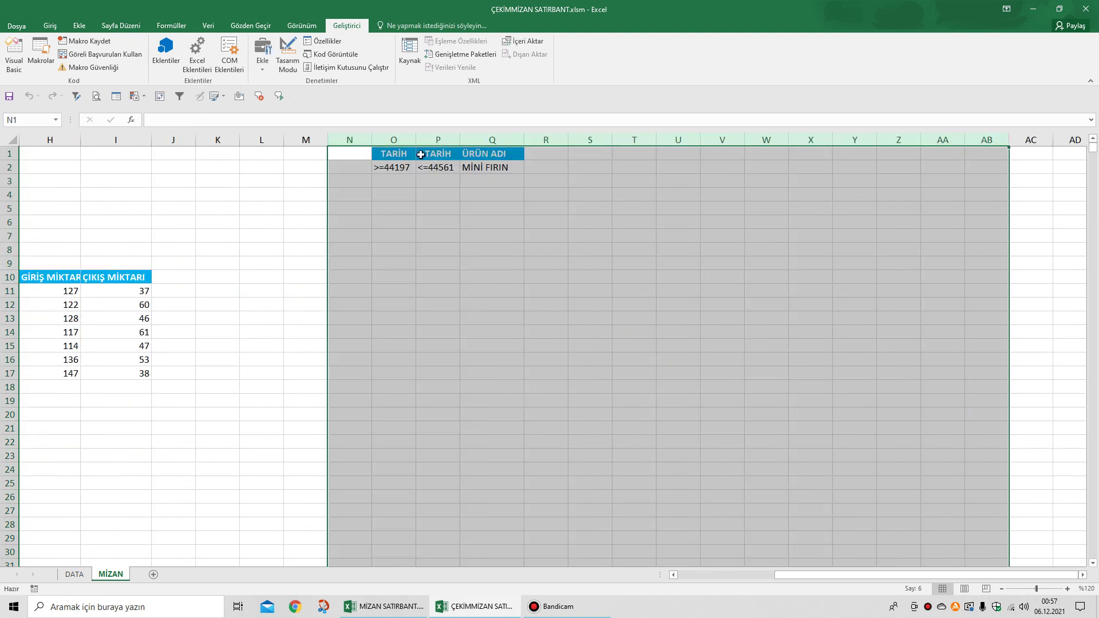
click(503, 150)
drag(349, 140, 492, 140)
right_click(491, 141)
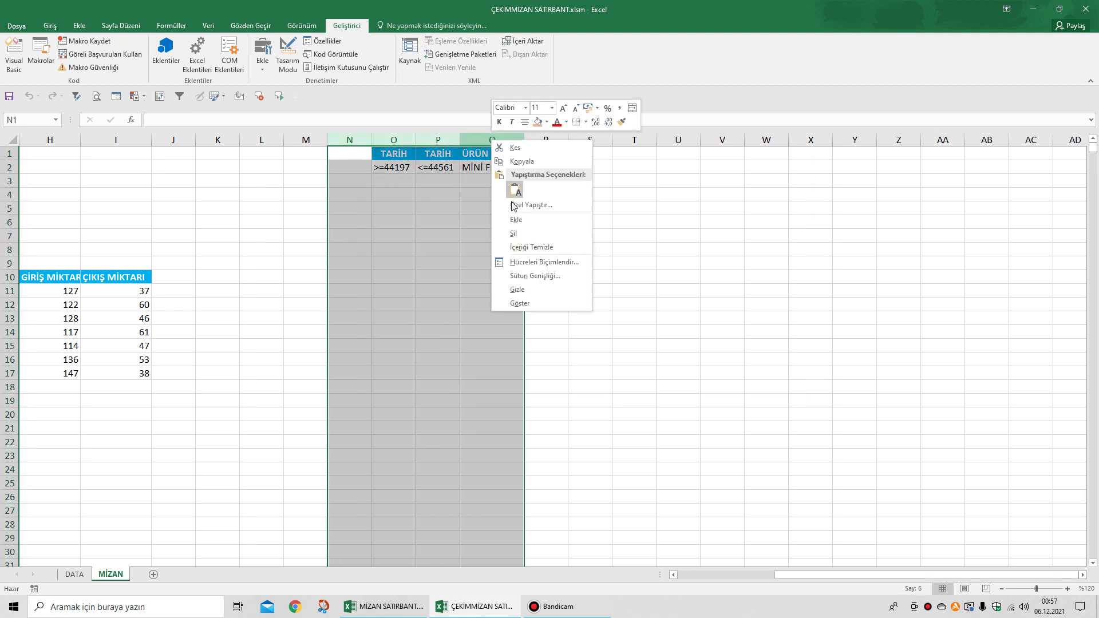
click(518, 290)
drag(784, 570, 598, 588)
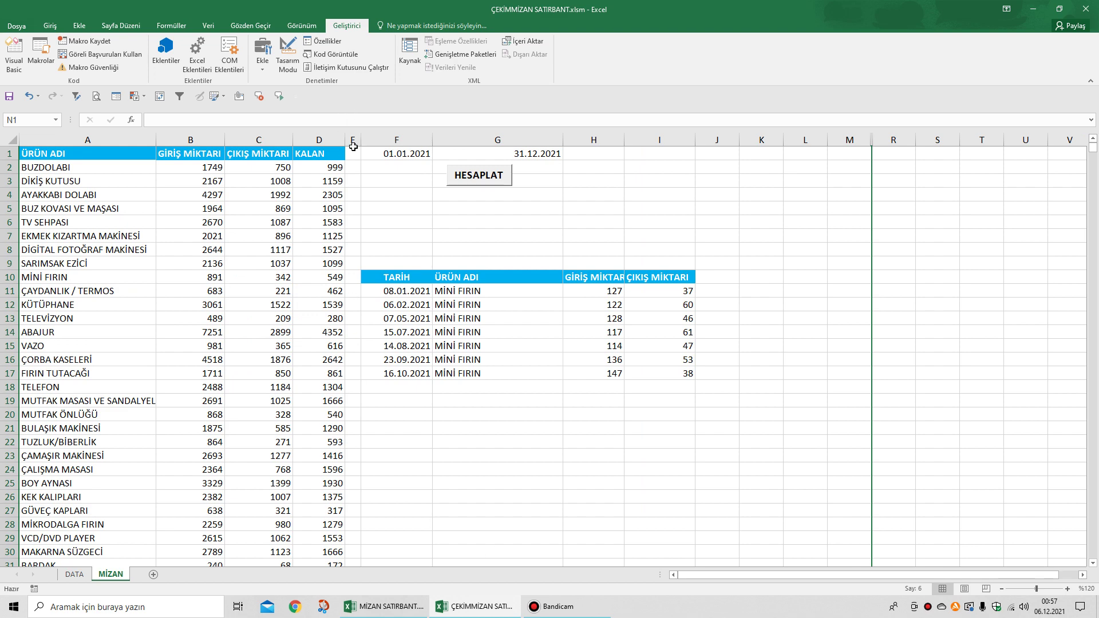
- Fill the separator cells E1:E68 with a blue theme colour
drag(352, 150, 354, 538)
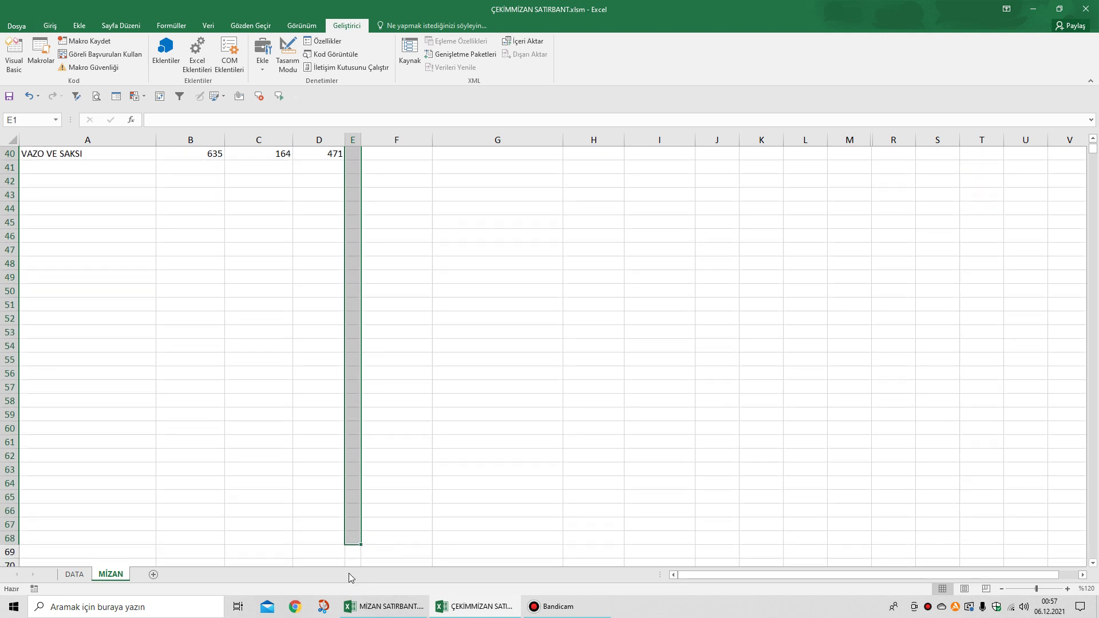
click(49, 26)
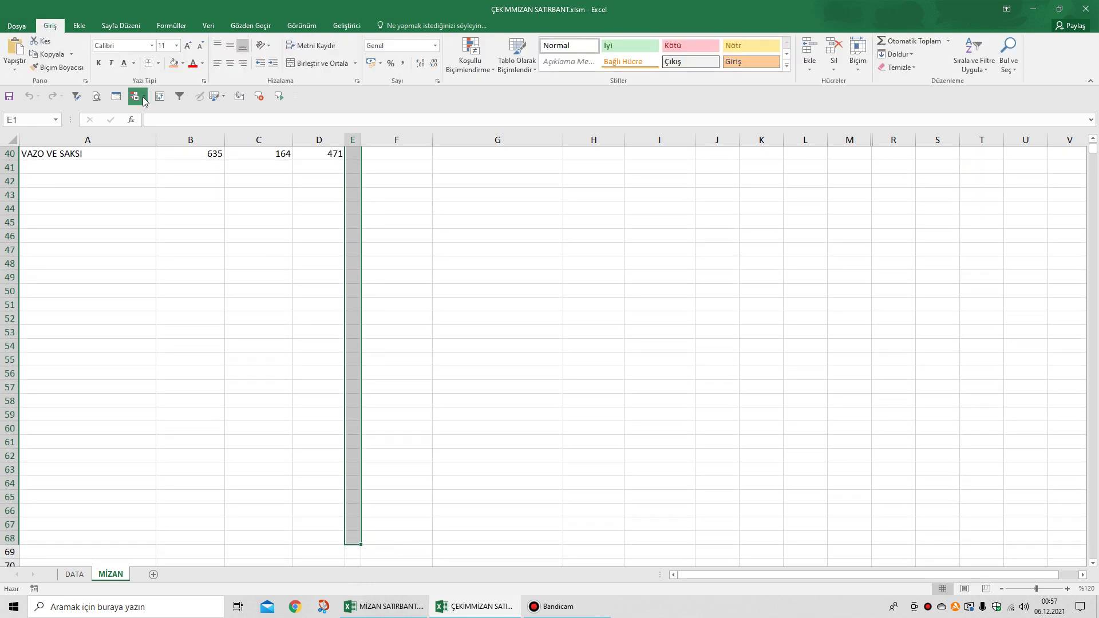
click(183, 64)
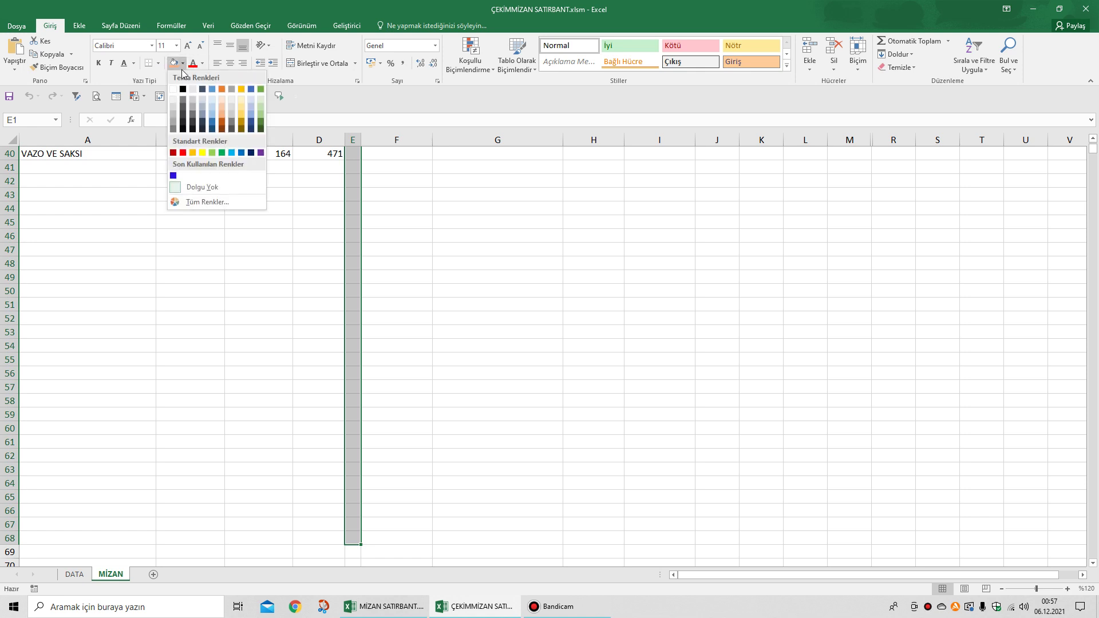
click(250, 122)
scroll(244, 118, up, 13)
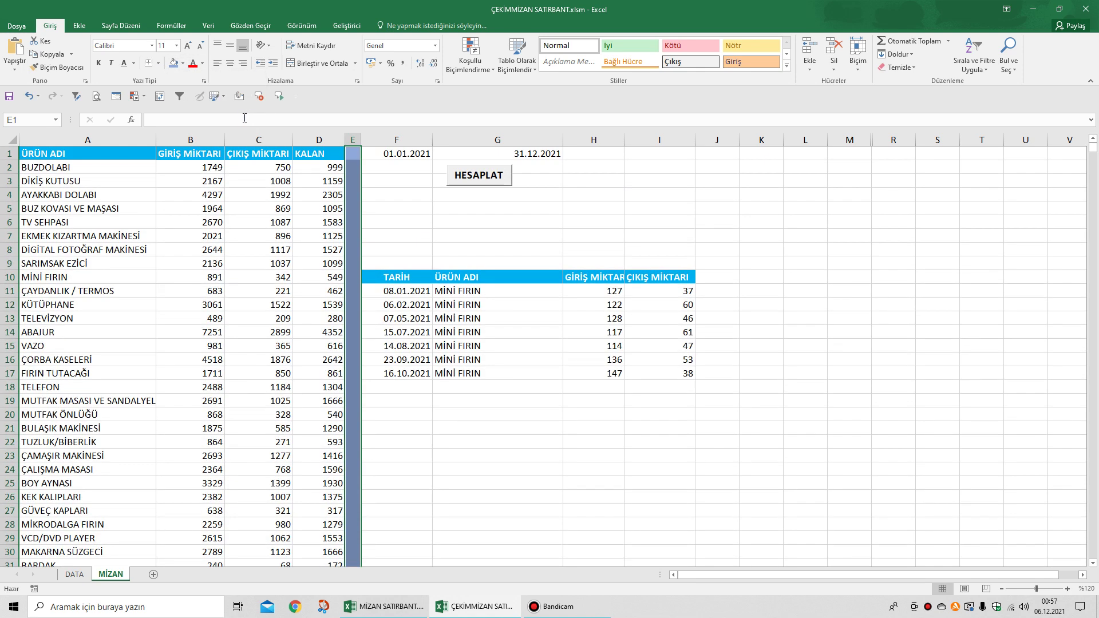
- Make the blue separator column E slightly narrower
click(434, 234)
drag(361, 141, 352, 149)
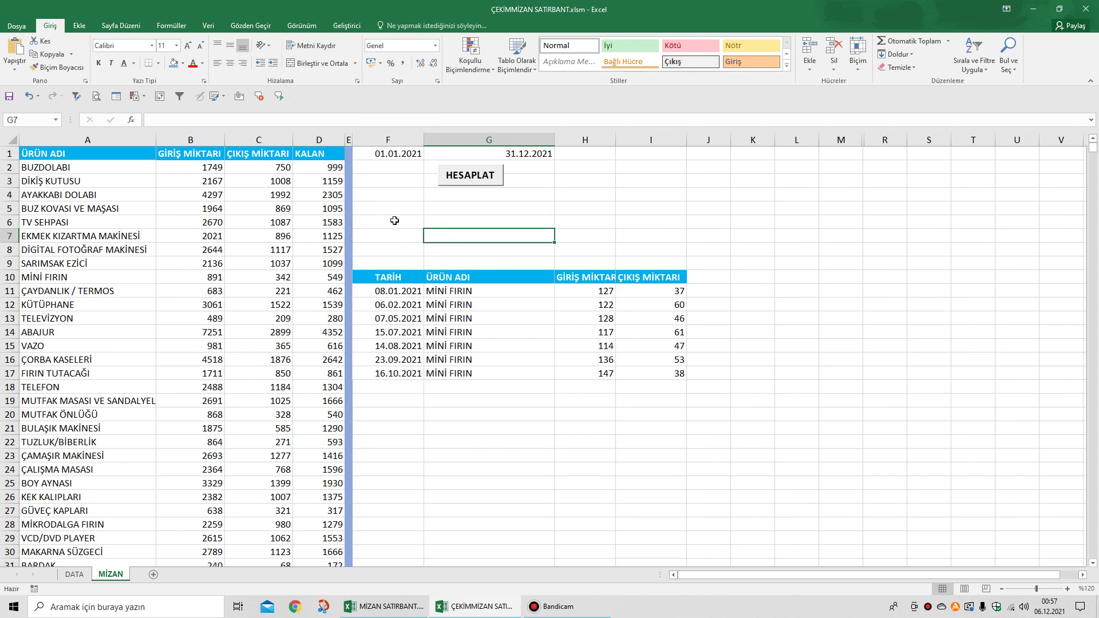
click(394, 220)
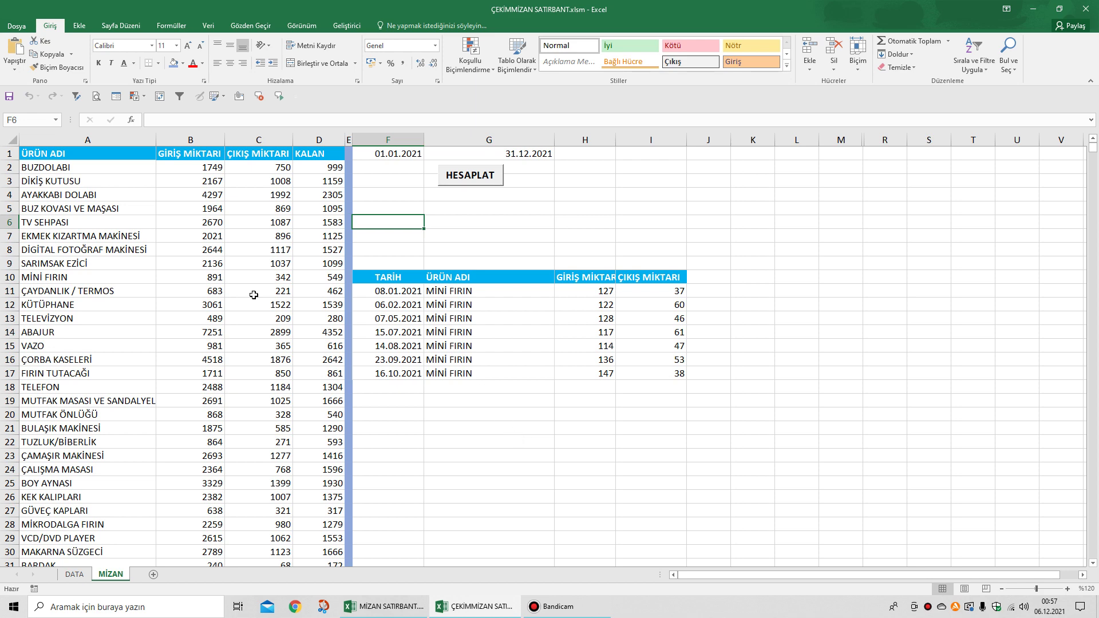
- Test the listing on TV SEHPASI, SARIMSAK EZİCİ, ABAJUR, DİGİTAL FOTOĞRAF MAKİNESİ and VAZO
click(94, 222)
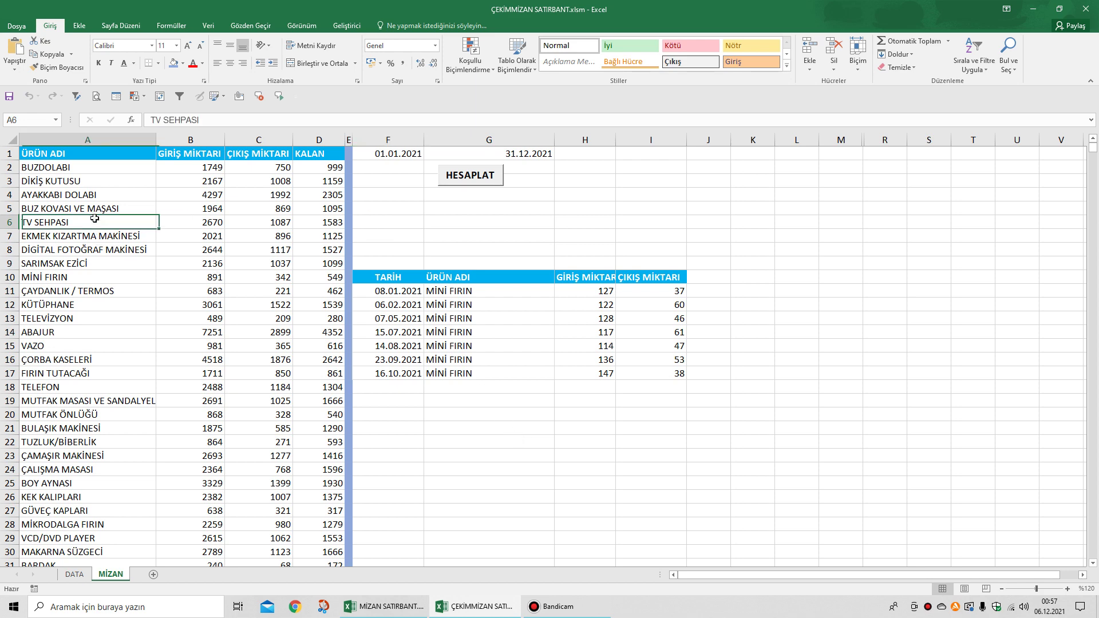
click(83, 263)
click(74, 330)
click(65, 250)
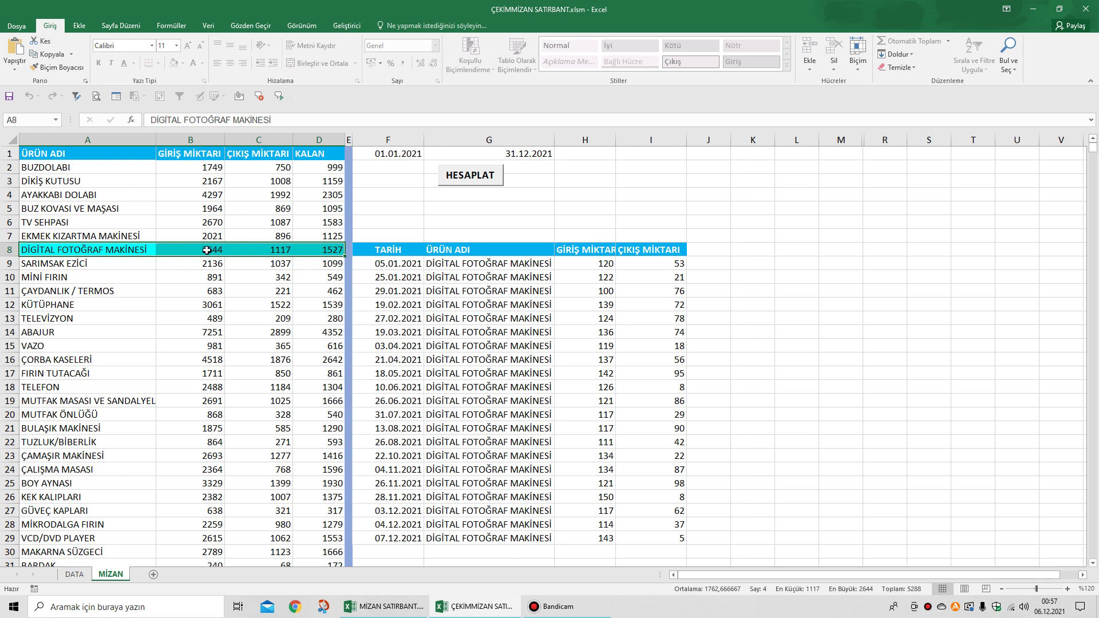
click(98, 340)
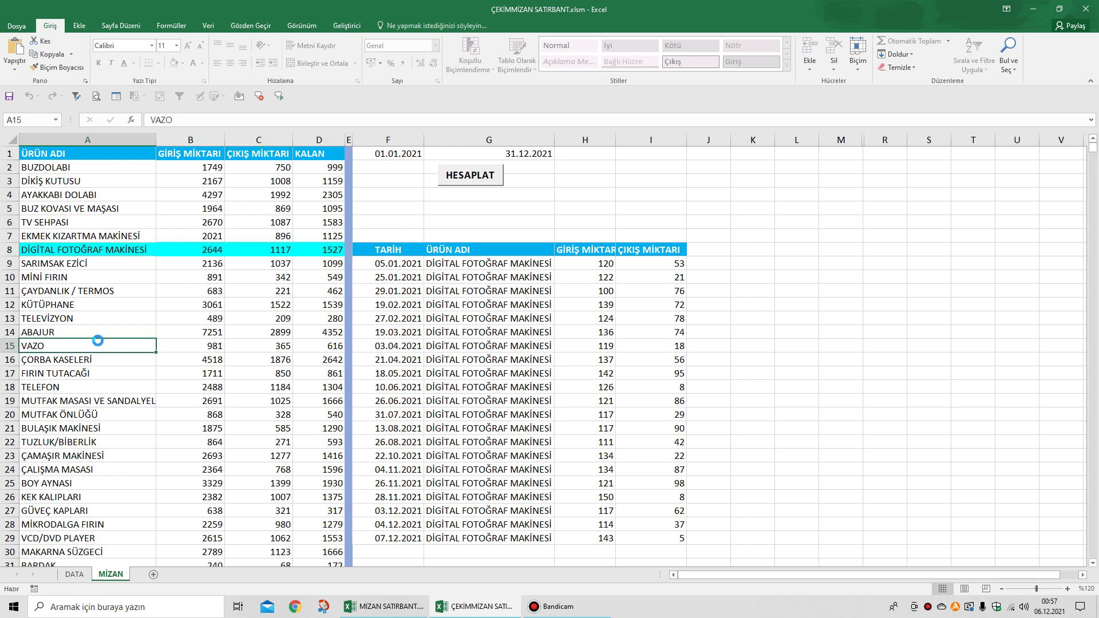
scroll(146, 381, down, 1)
scroll(146, 382, up, 1)
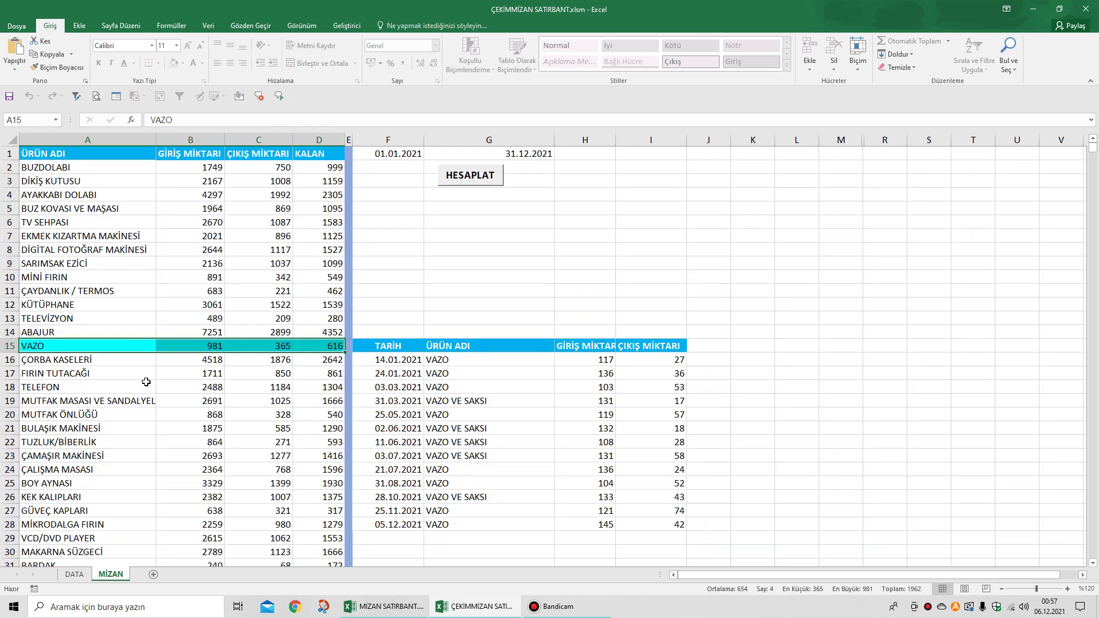
- Set the end date in cell G1 to 31.03.2021, run HESAPLAT and check the recalculated product rows
click(529, 152)
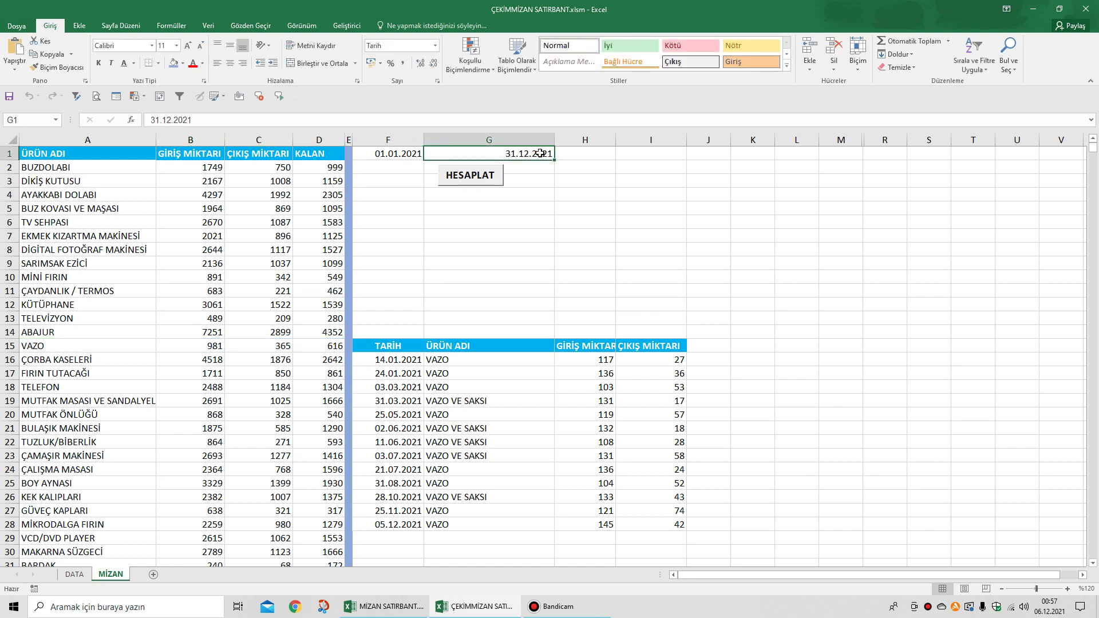
text(31.03.2021)
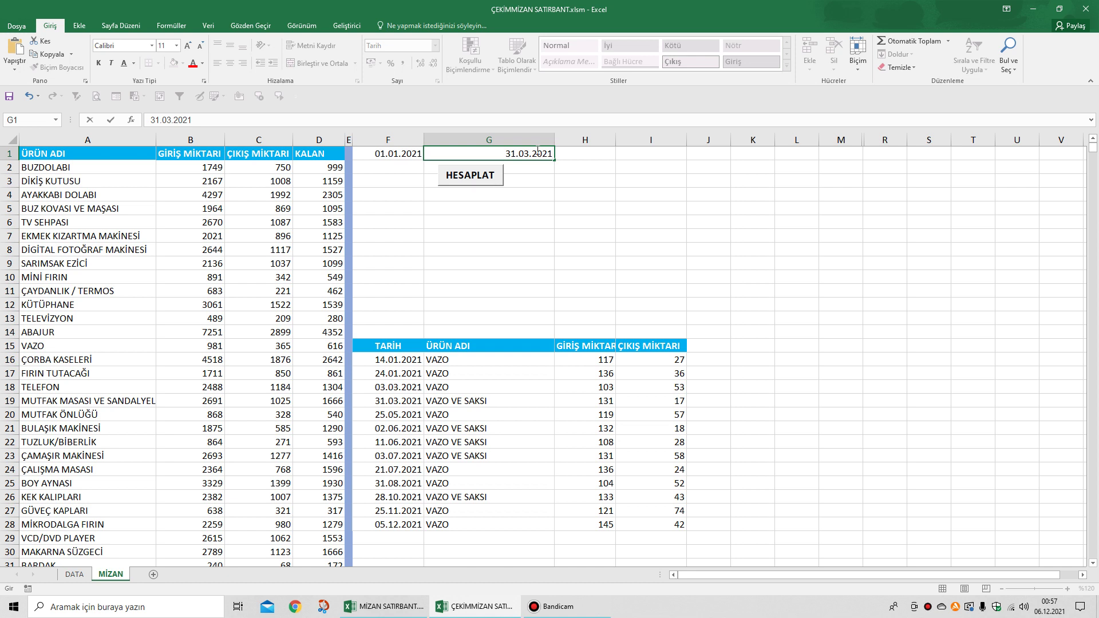
click(516, 259)
click(485, 179)
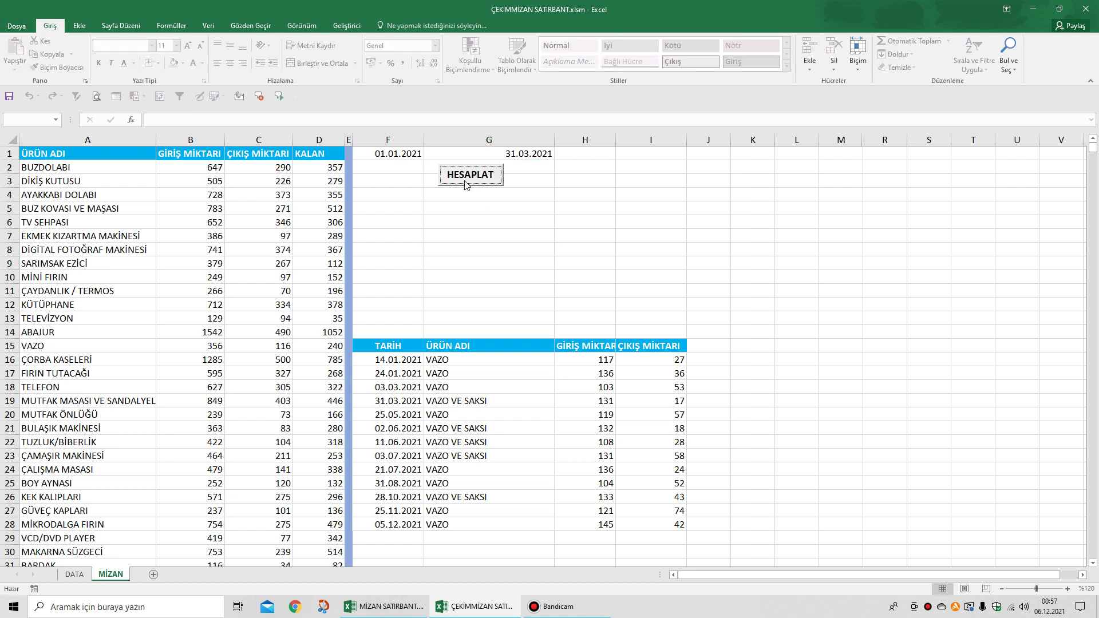
scroll(316, 246, down, 2)
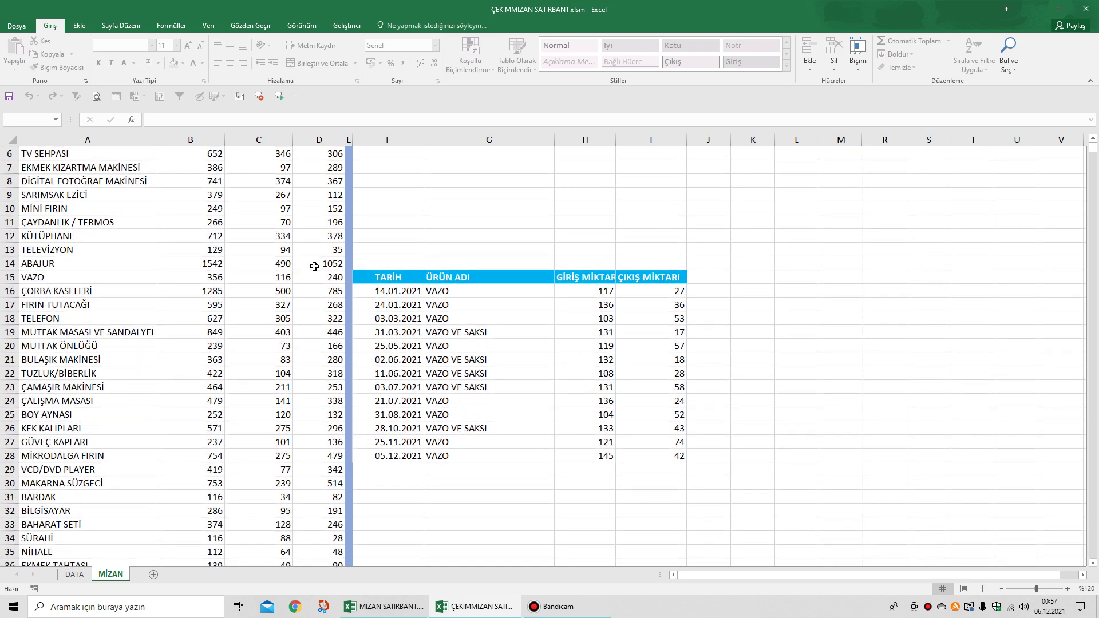
- Test the date-filtered listing by moving row by row between EKMEK KIZARTMA MAKİNESİ and MİNİ FIRIN in both directions, and selecting TV SEHPASI
scroll(314, 266, down, 2)
scroll(314, 266, up, 4)
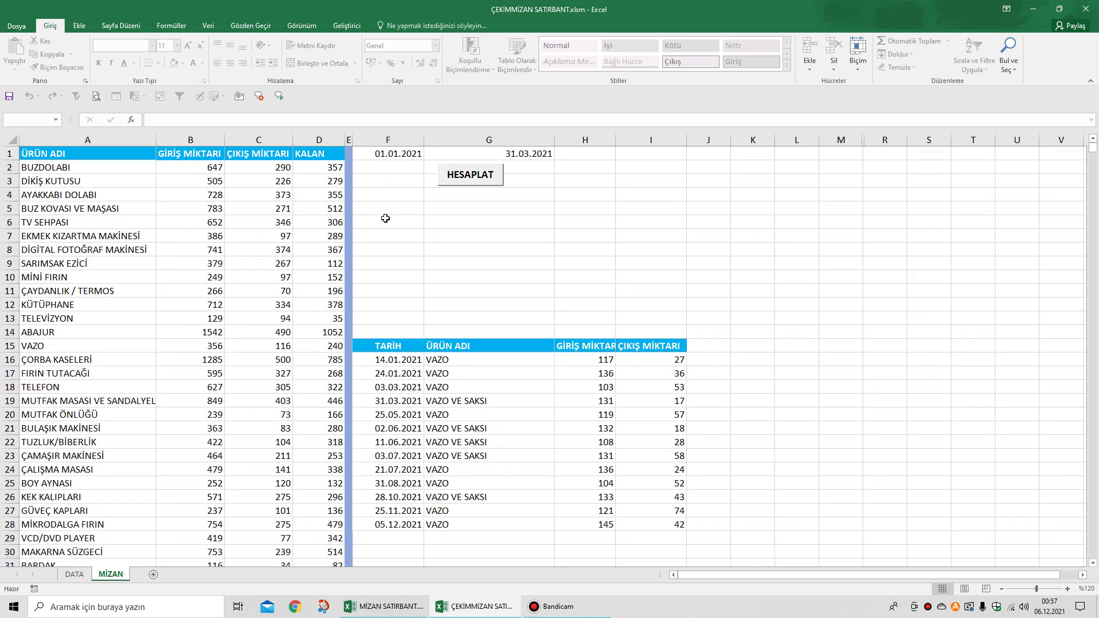
click(87, 234)
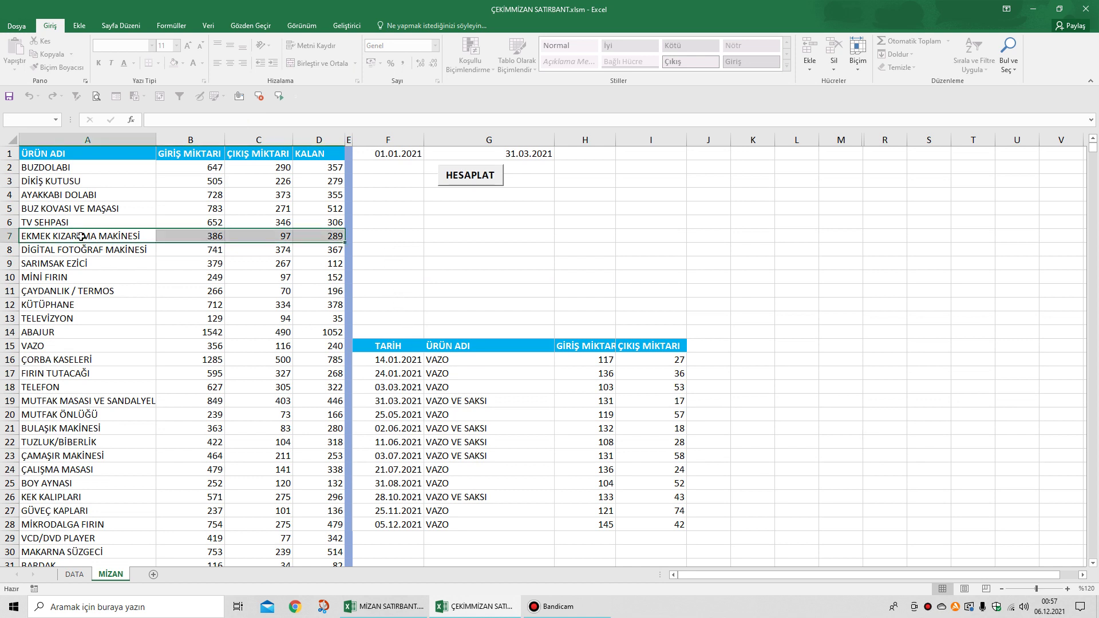
key(Down)
key(Down)
key(Down)
key(Down)
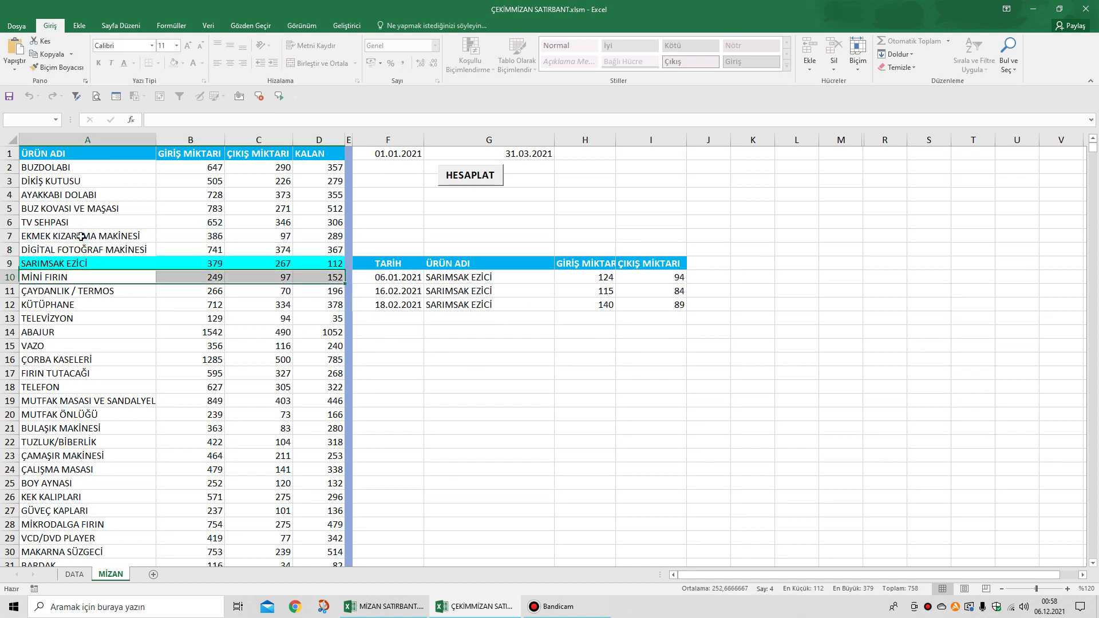
key(Up)
key(Up)
key(Up)
key(Up)
key(Up)
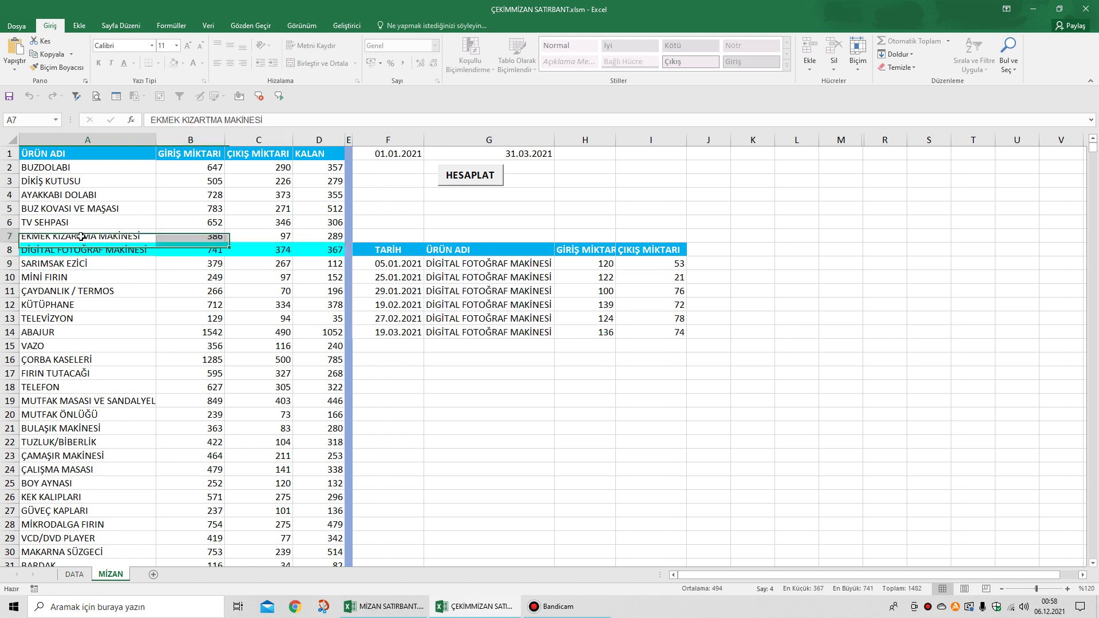
key(Down)
key(Down)
key(Down)
key(Down)
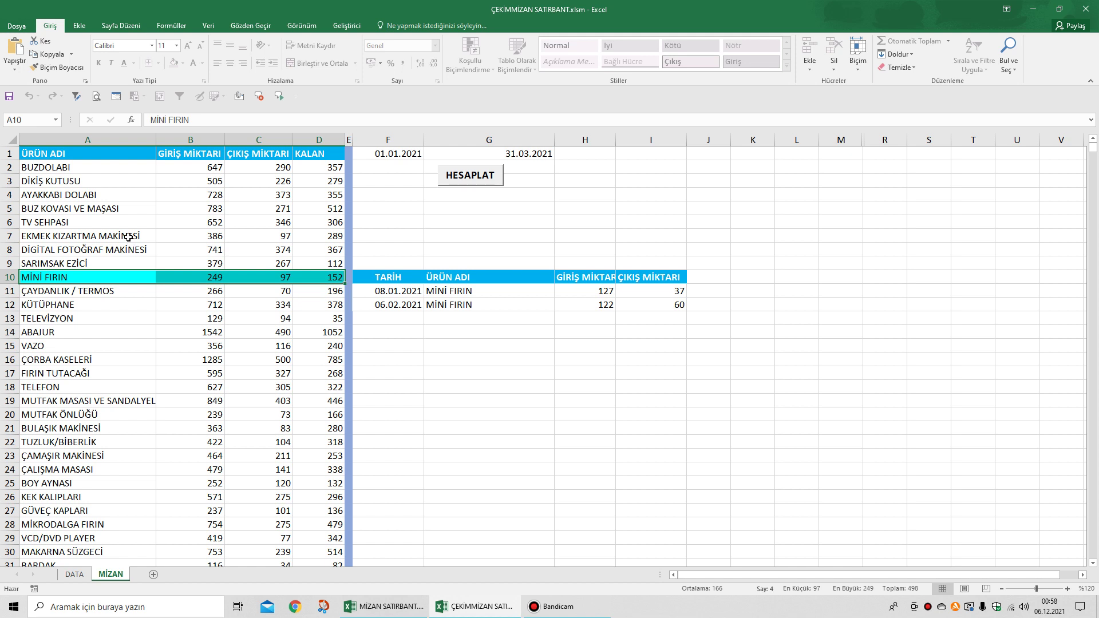
click(114, 221)
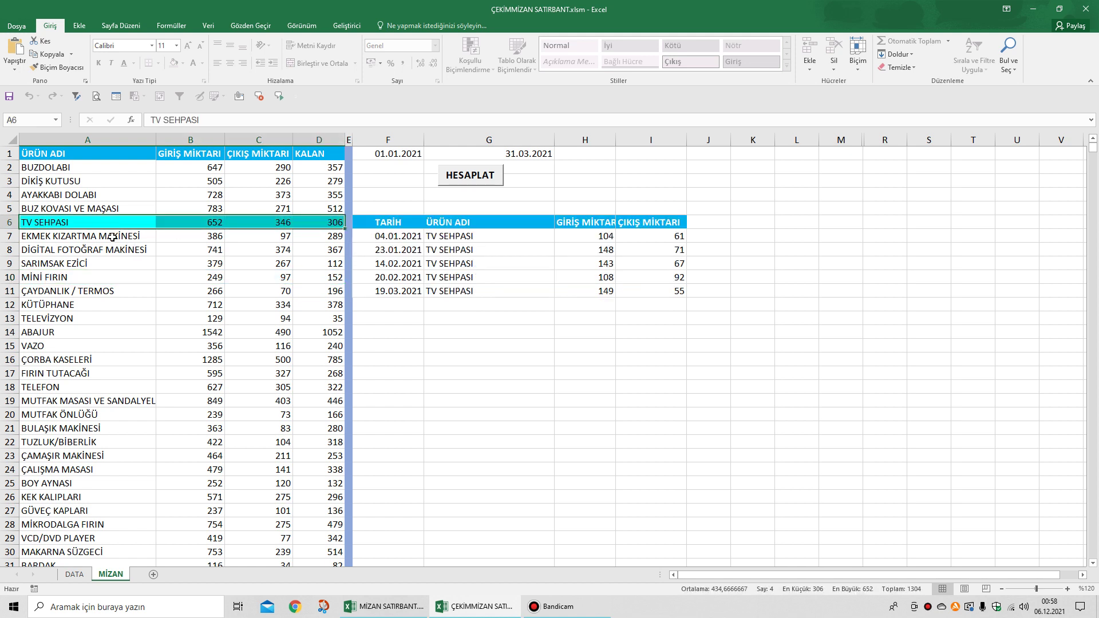